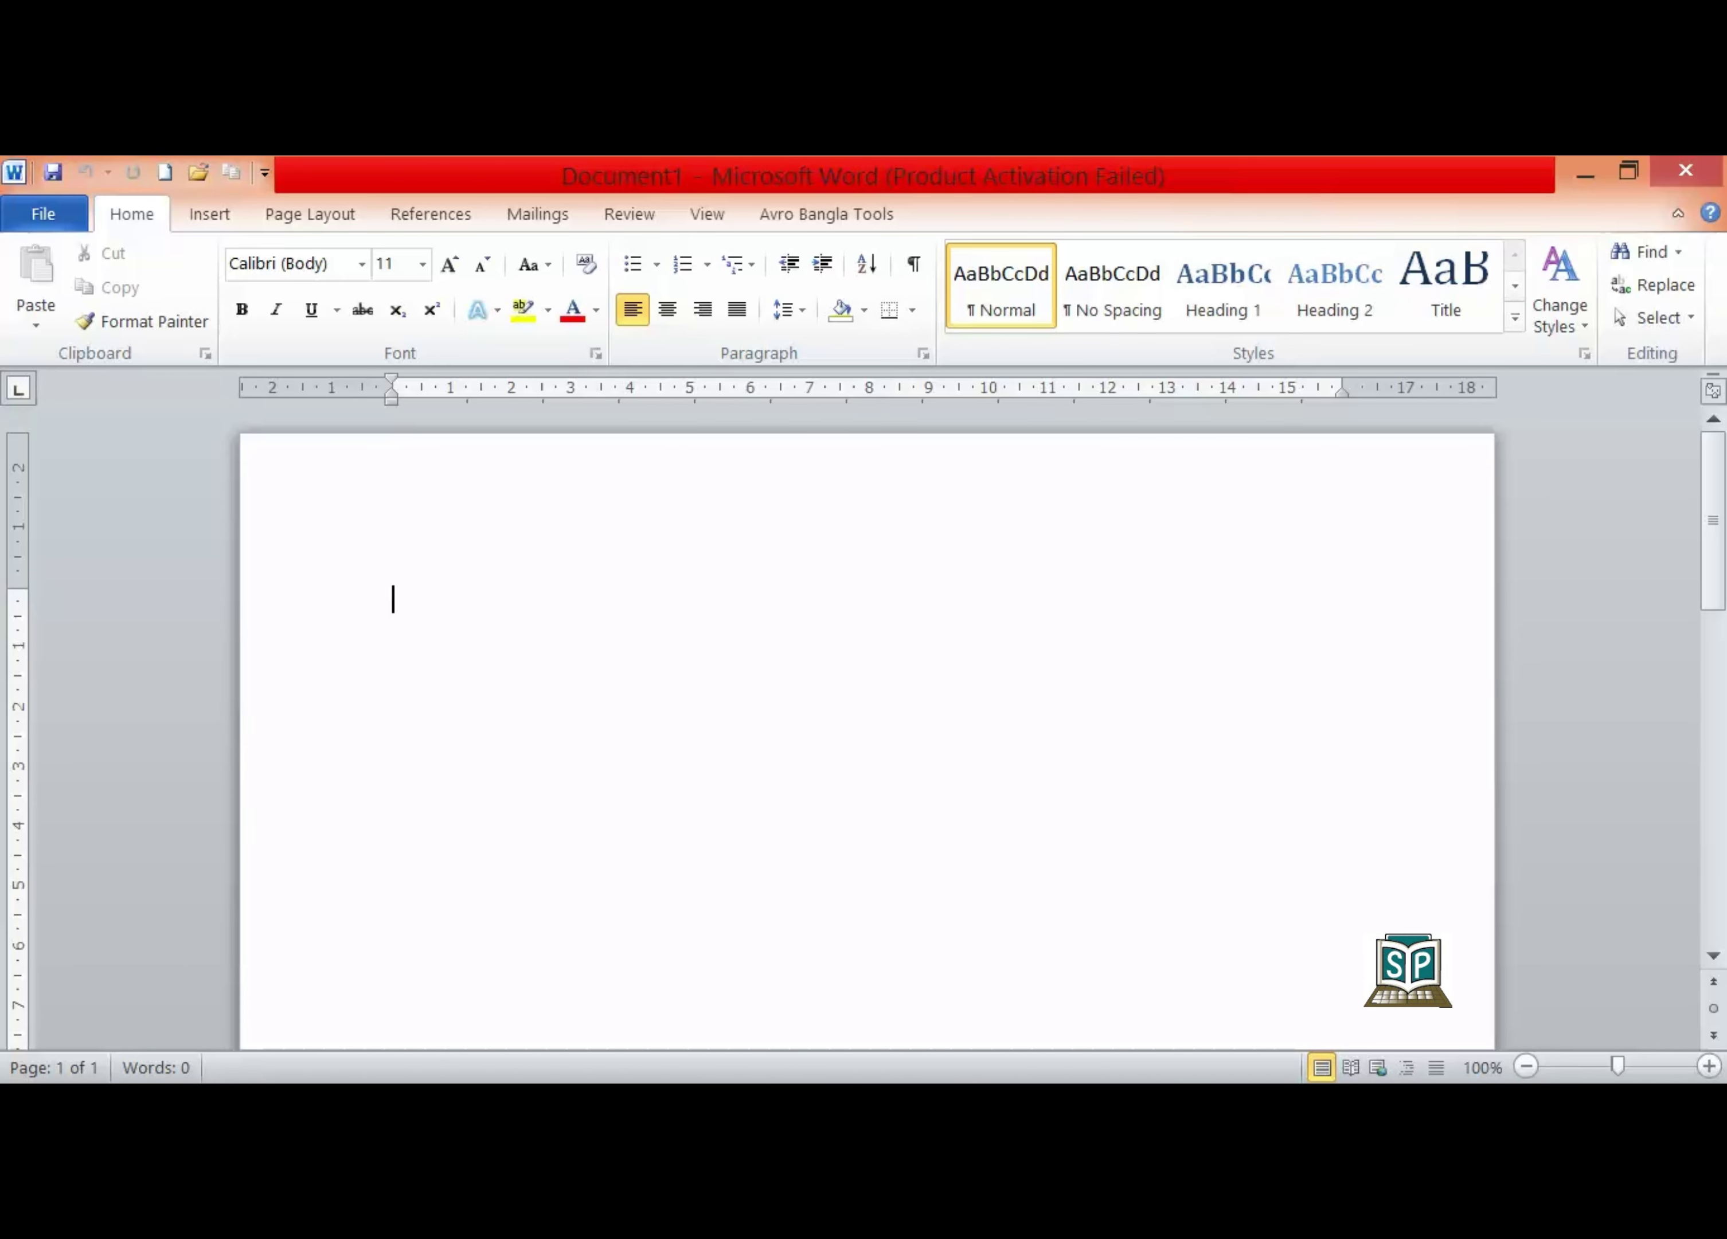
pyautogui.click(340, 843)
pyautogui.click(393, 599)
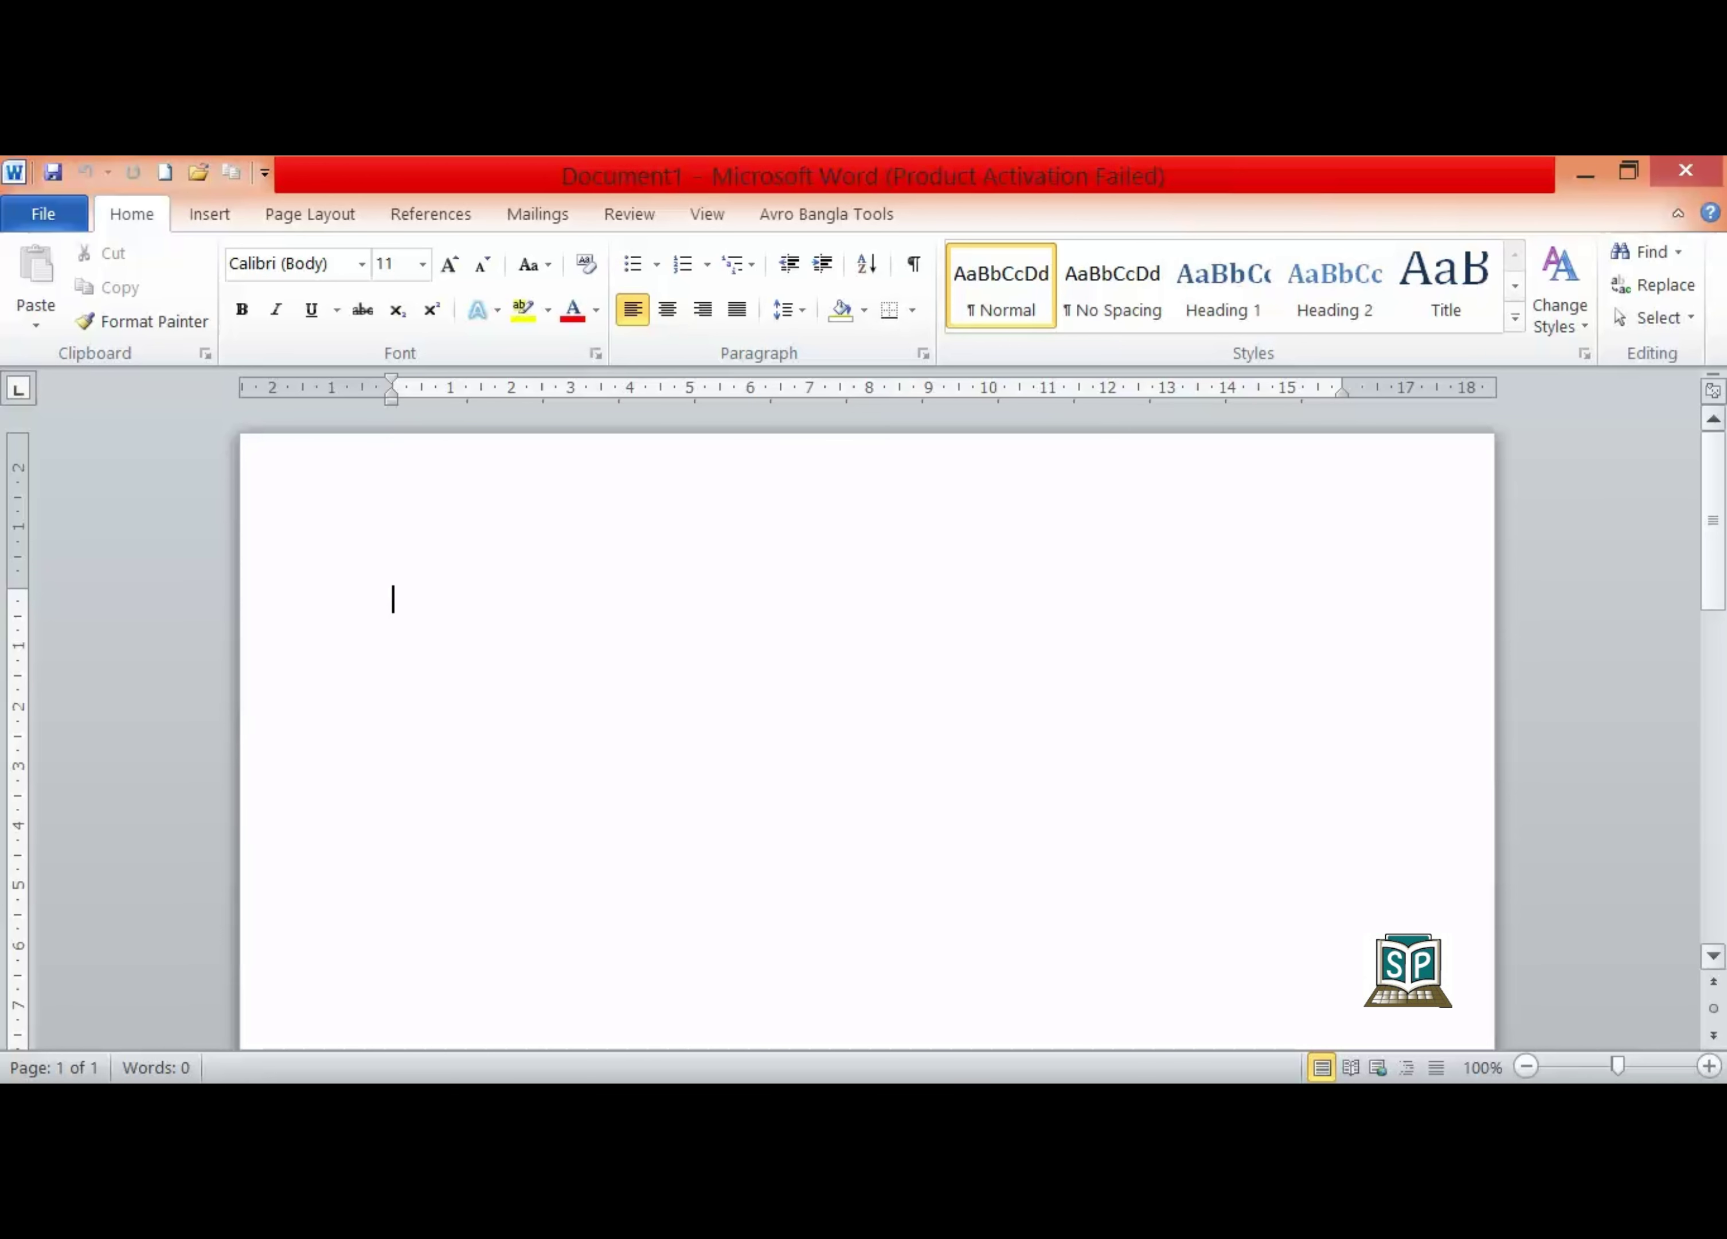
pyautogui.moveTo(1713, 520)
pyautogui.mouseDown()
pyautogui.moveTo(1712, 750)
pyautogui.moveTo(1712, 520)
pyautogui.mouseUp()
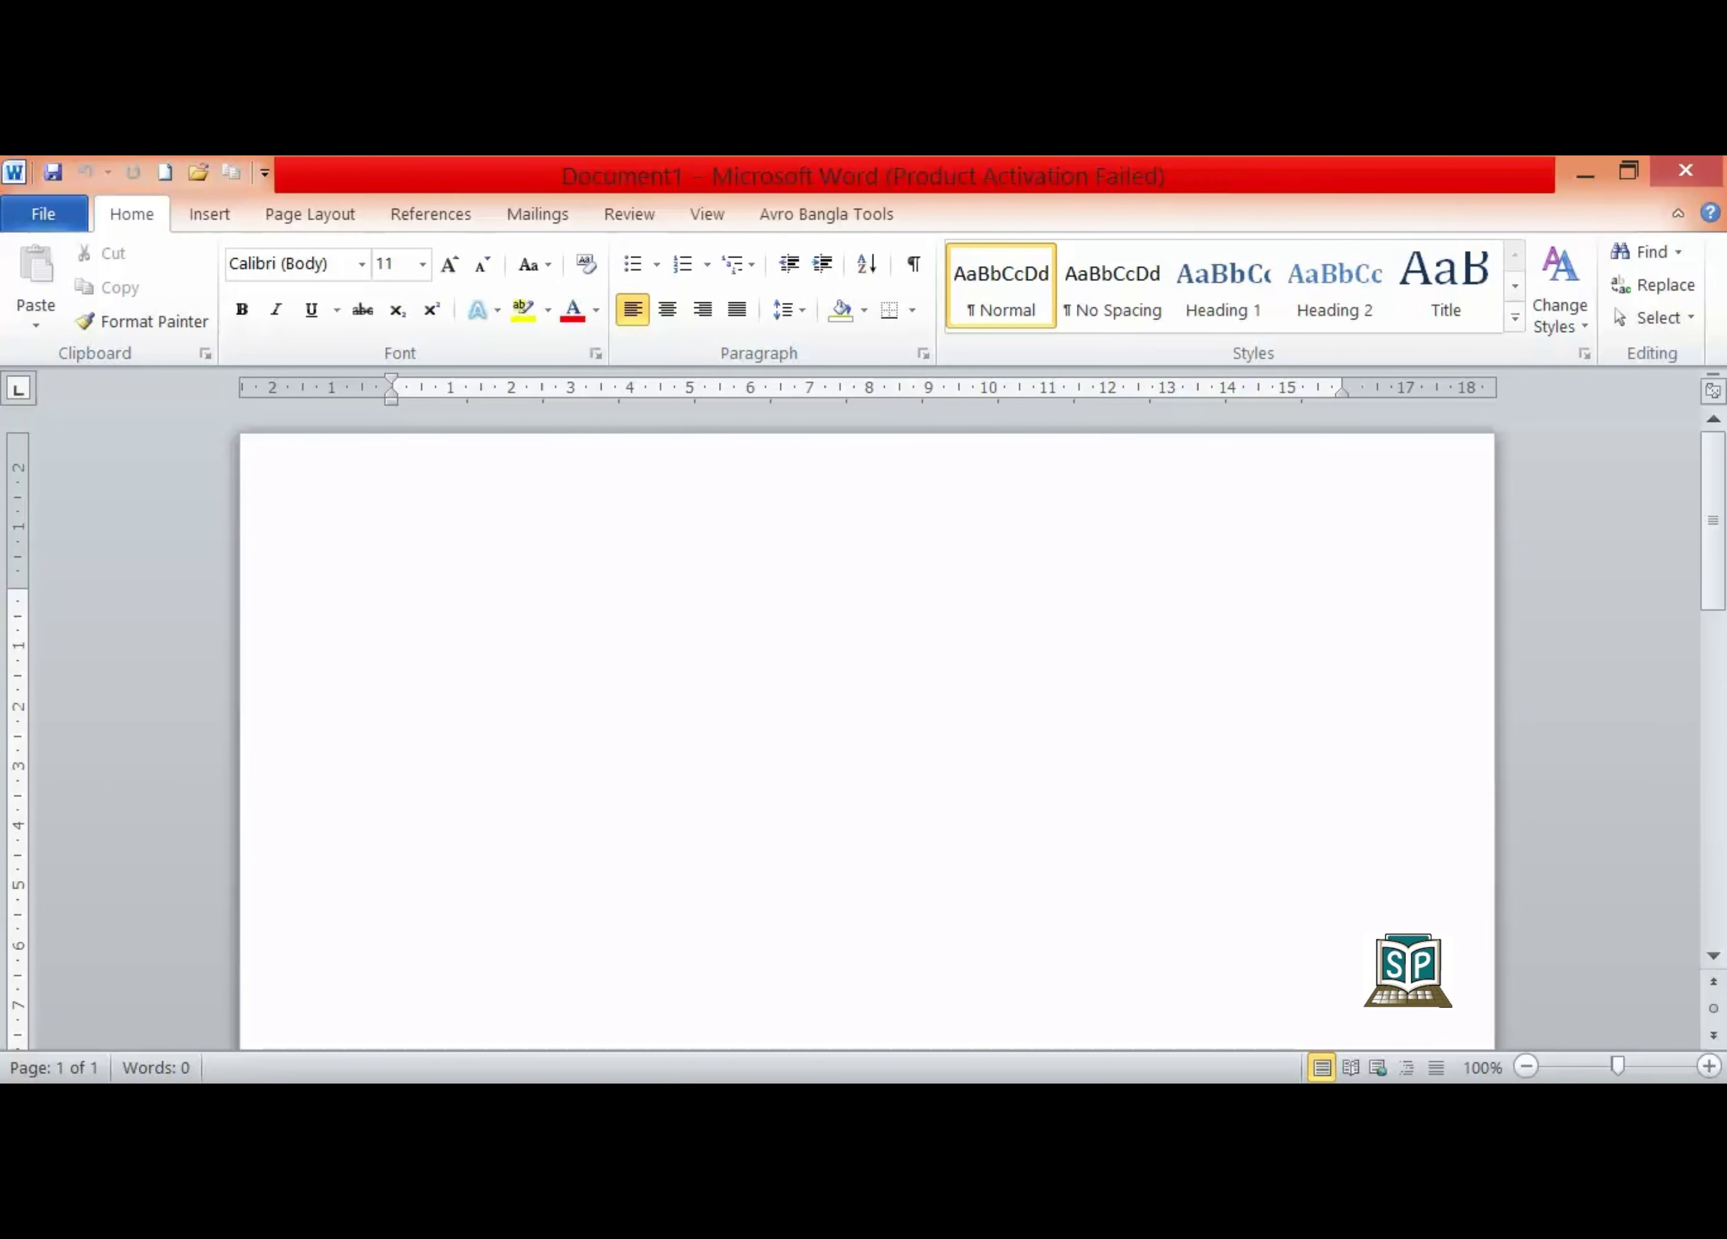
pyautogui.hotkey('alt', 'f')
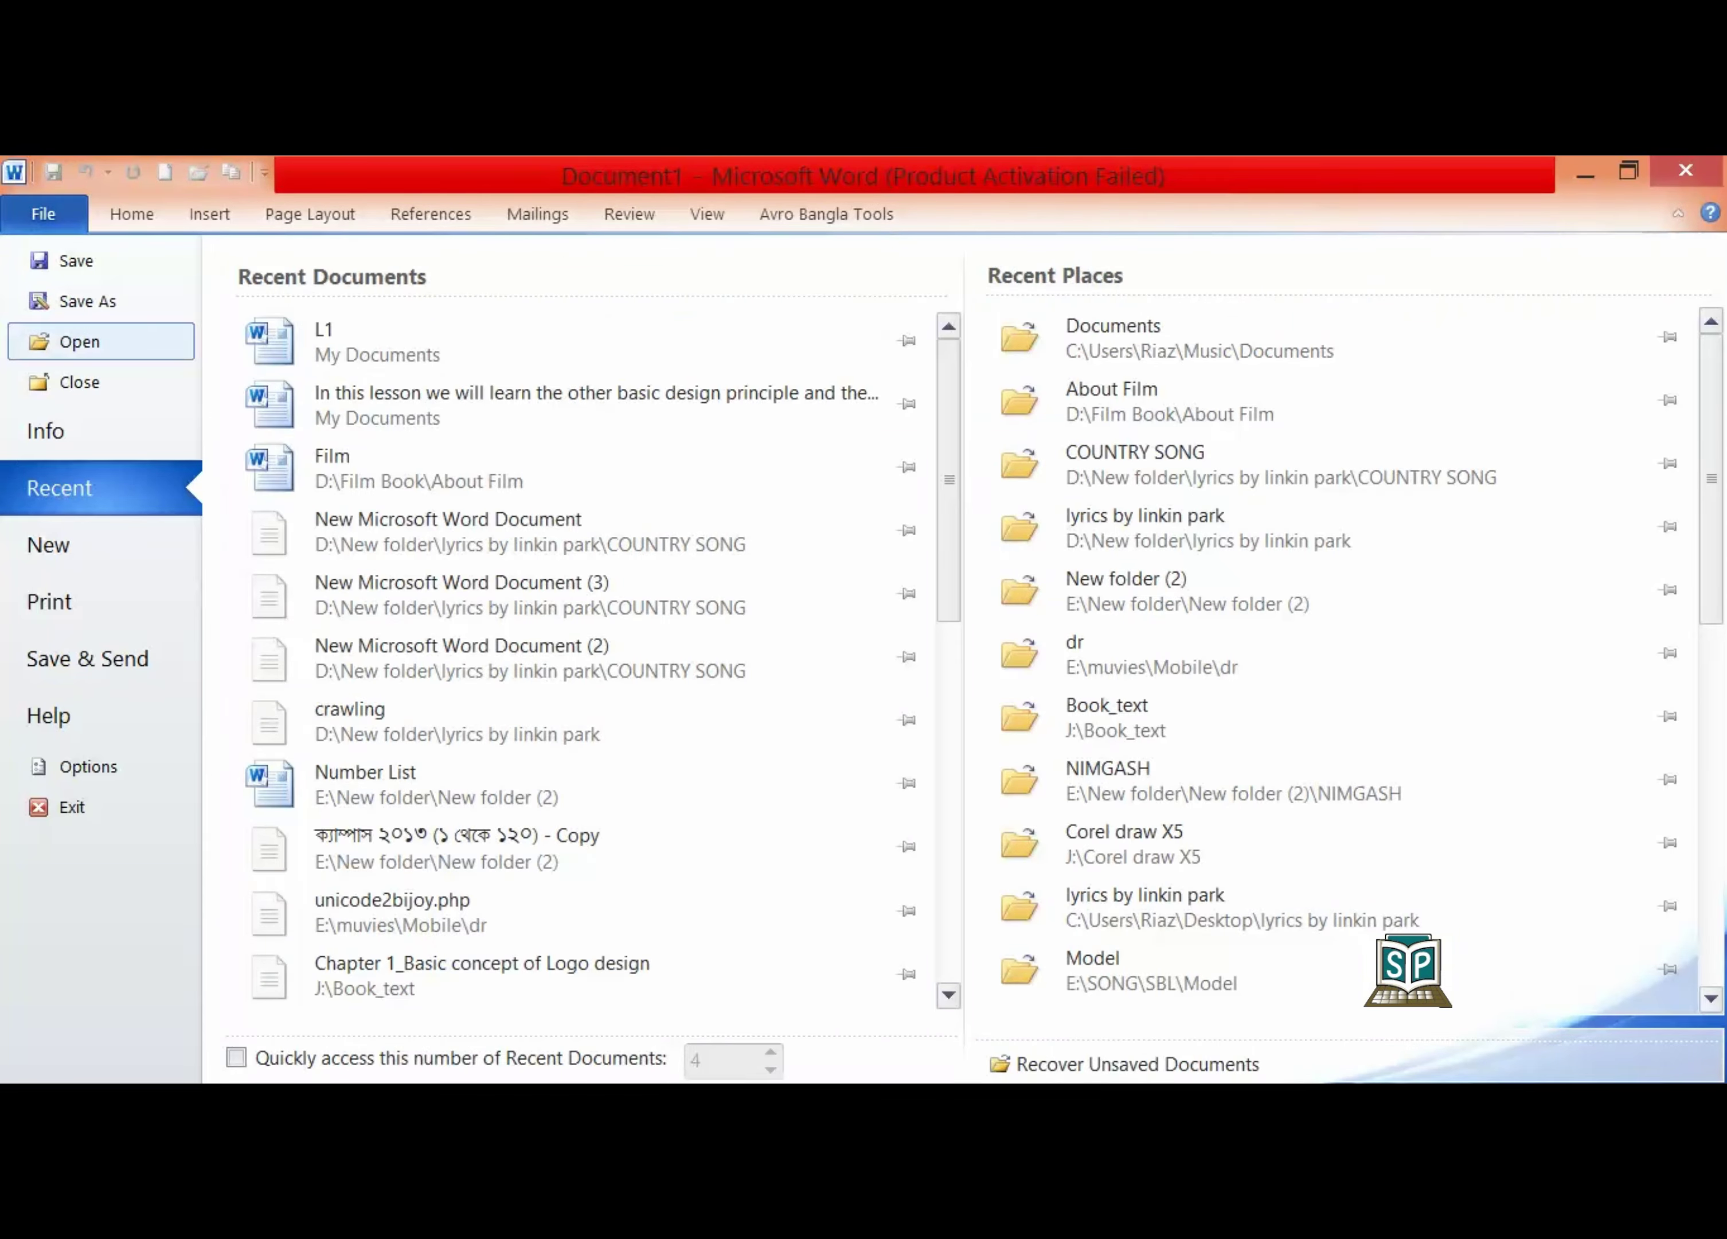
pyautogui.press('Return')
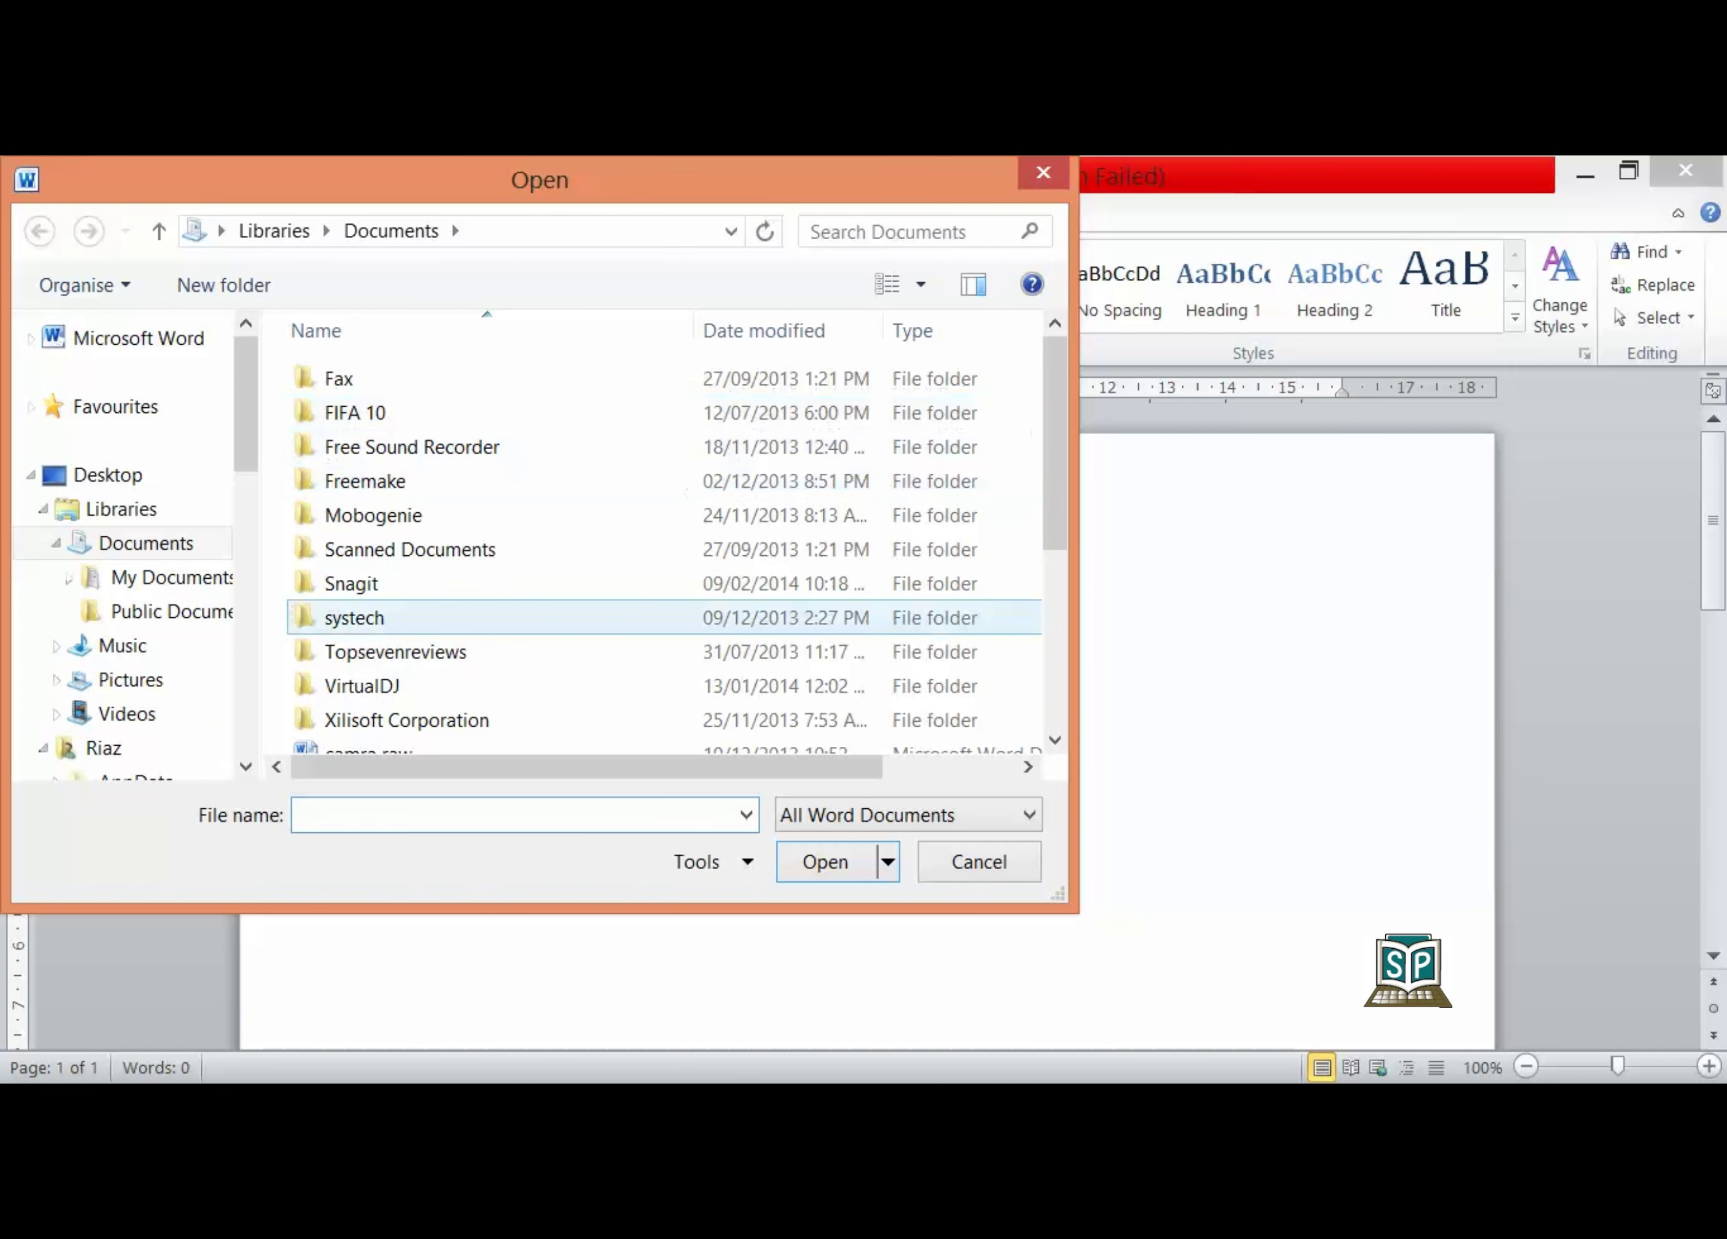
pyautogui.click(979, 862)
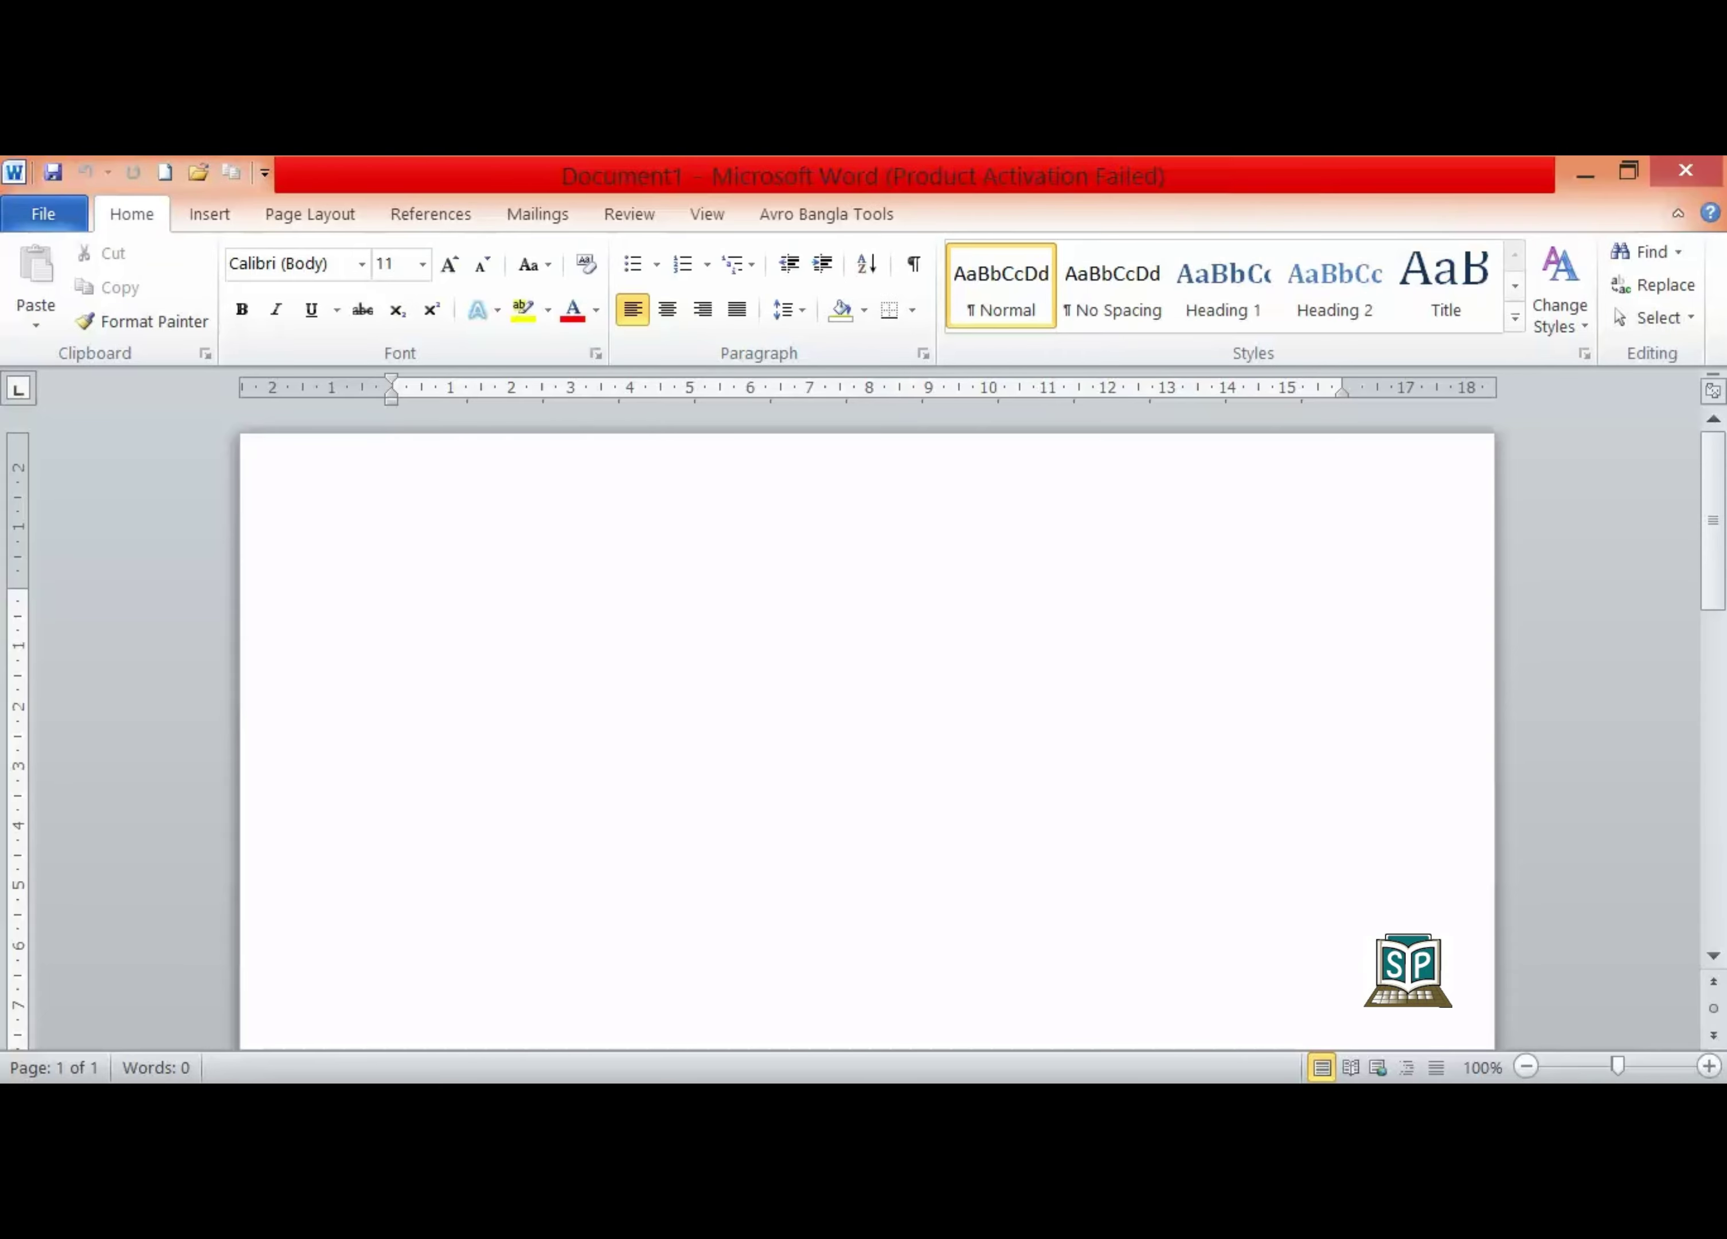
# Open the document L1 from the recent documents
pyautogui.click(43, 215)
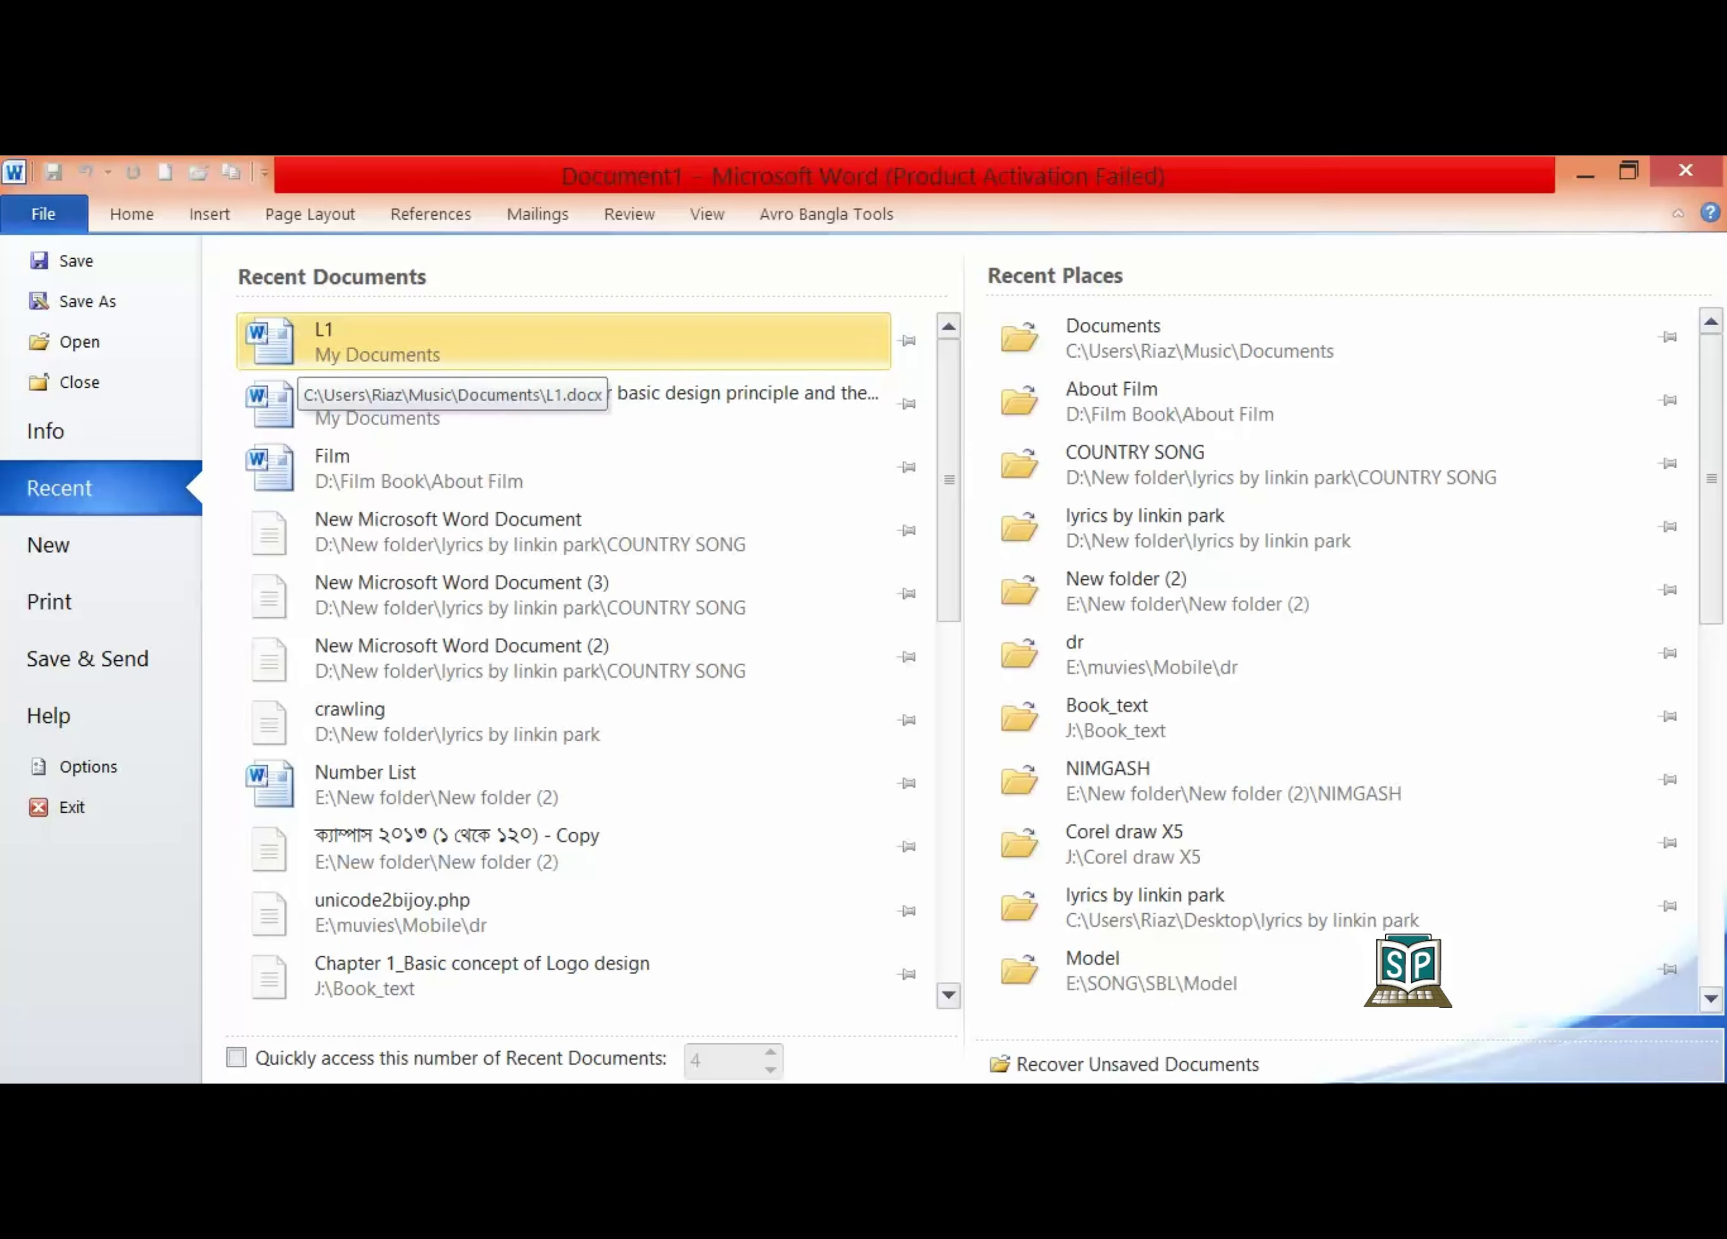
pyautogui.click(320, 355)
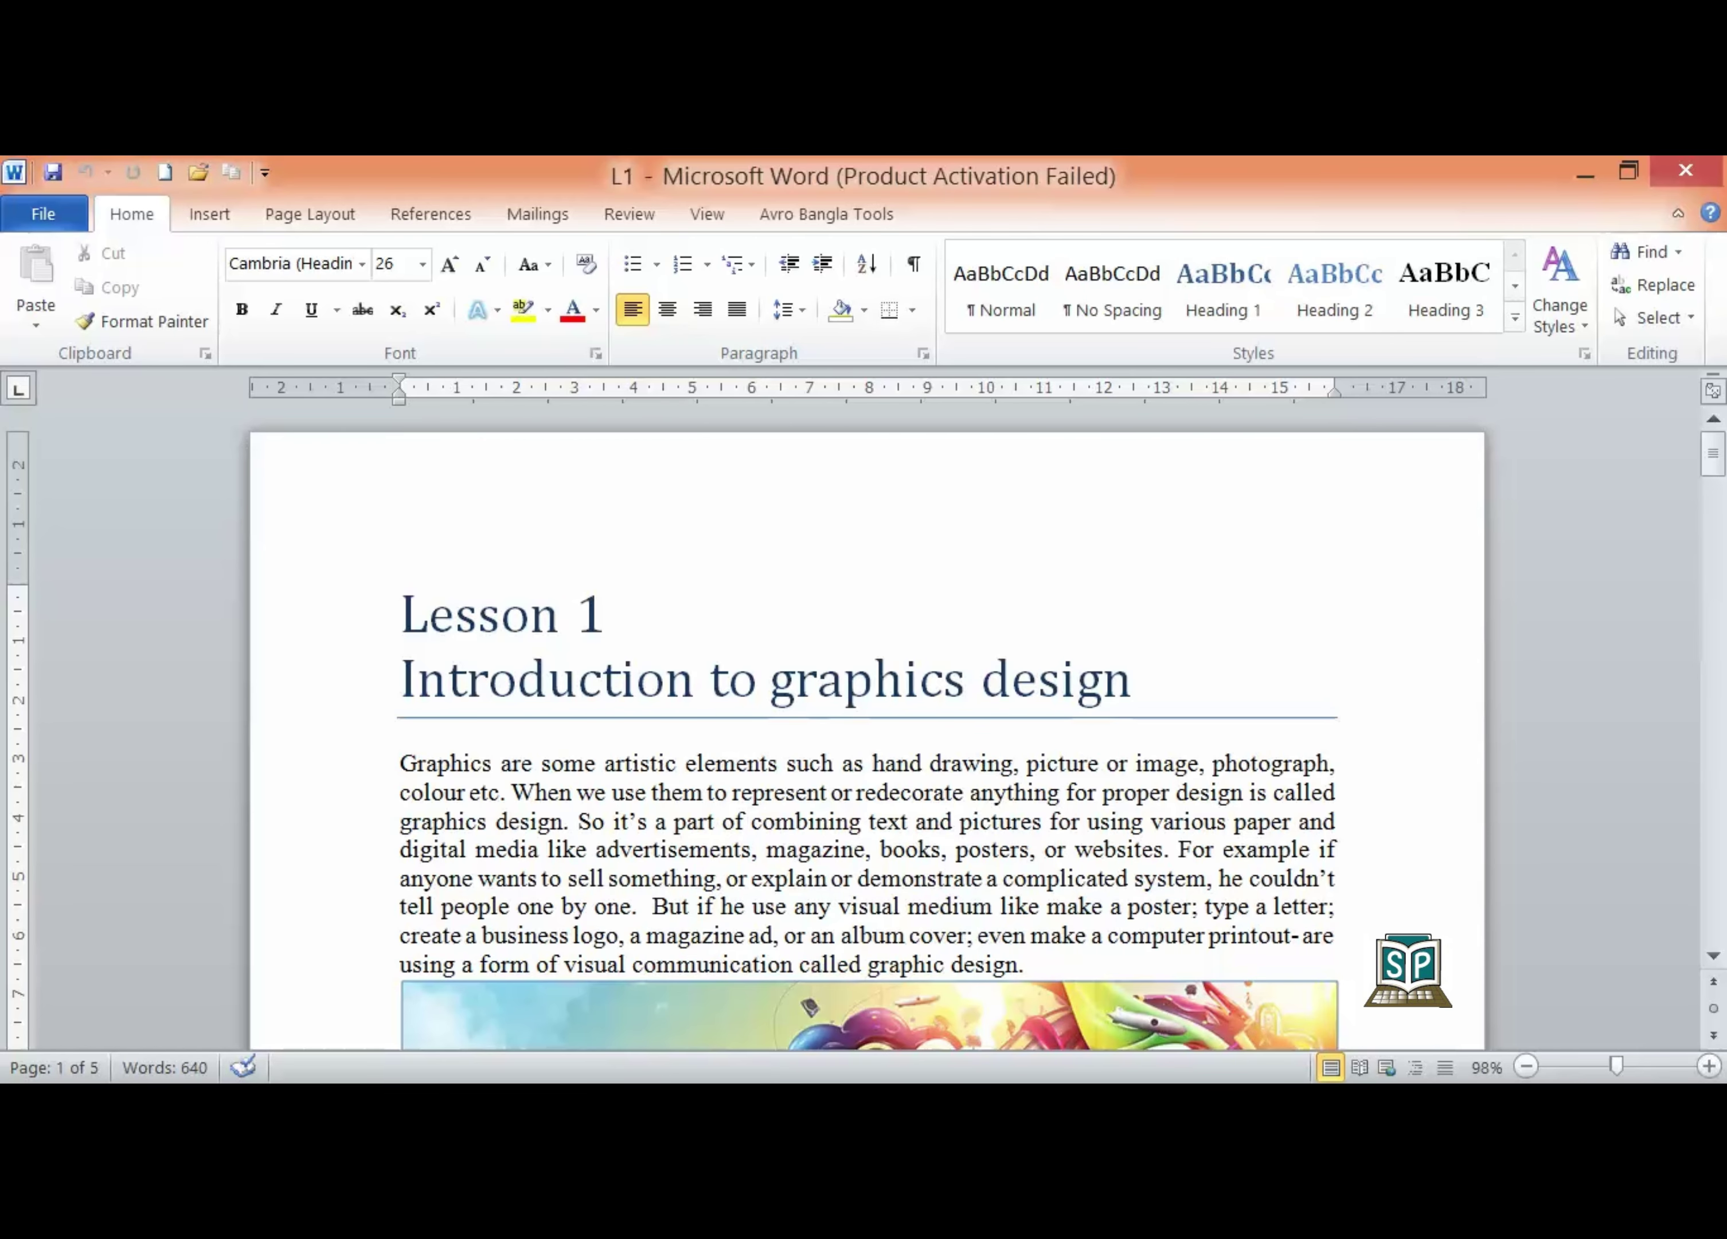
# Try other fonts, including Arial Black, on the opening words "Graphics are some artistic" of the first body paragraph and revert the change
pyautogui.click(401, 763)
pyautogui.moveTo(402, 763); pyautogui.dragTo(665, 763)
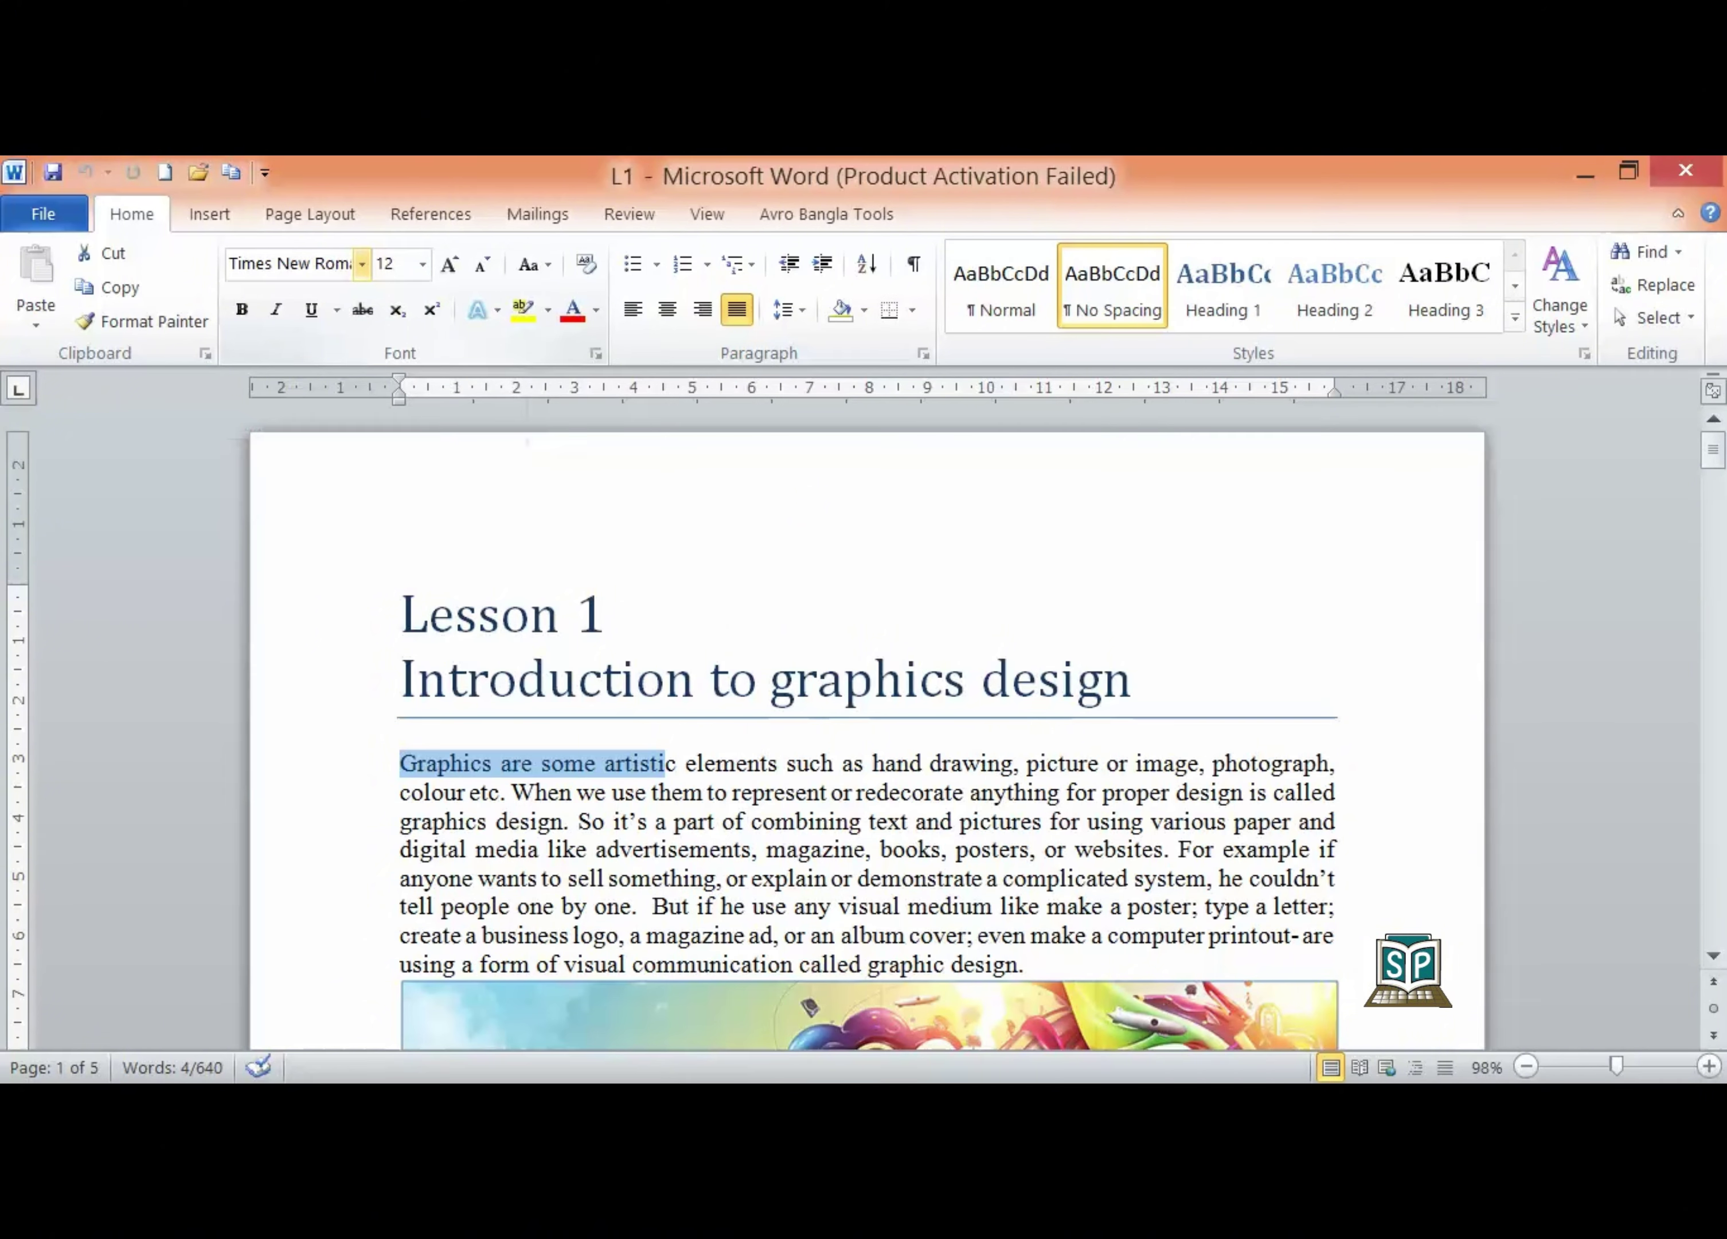
pyautogui.click(362, 263)
pyautogui.click(362, 263)
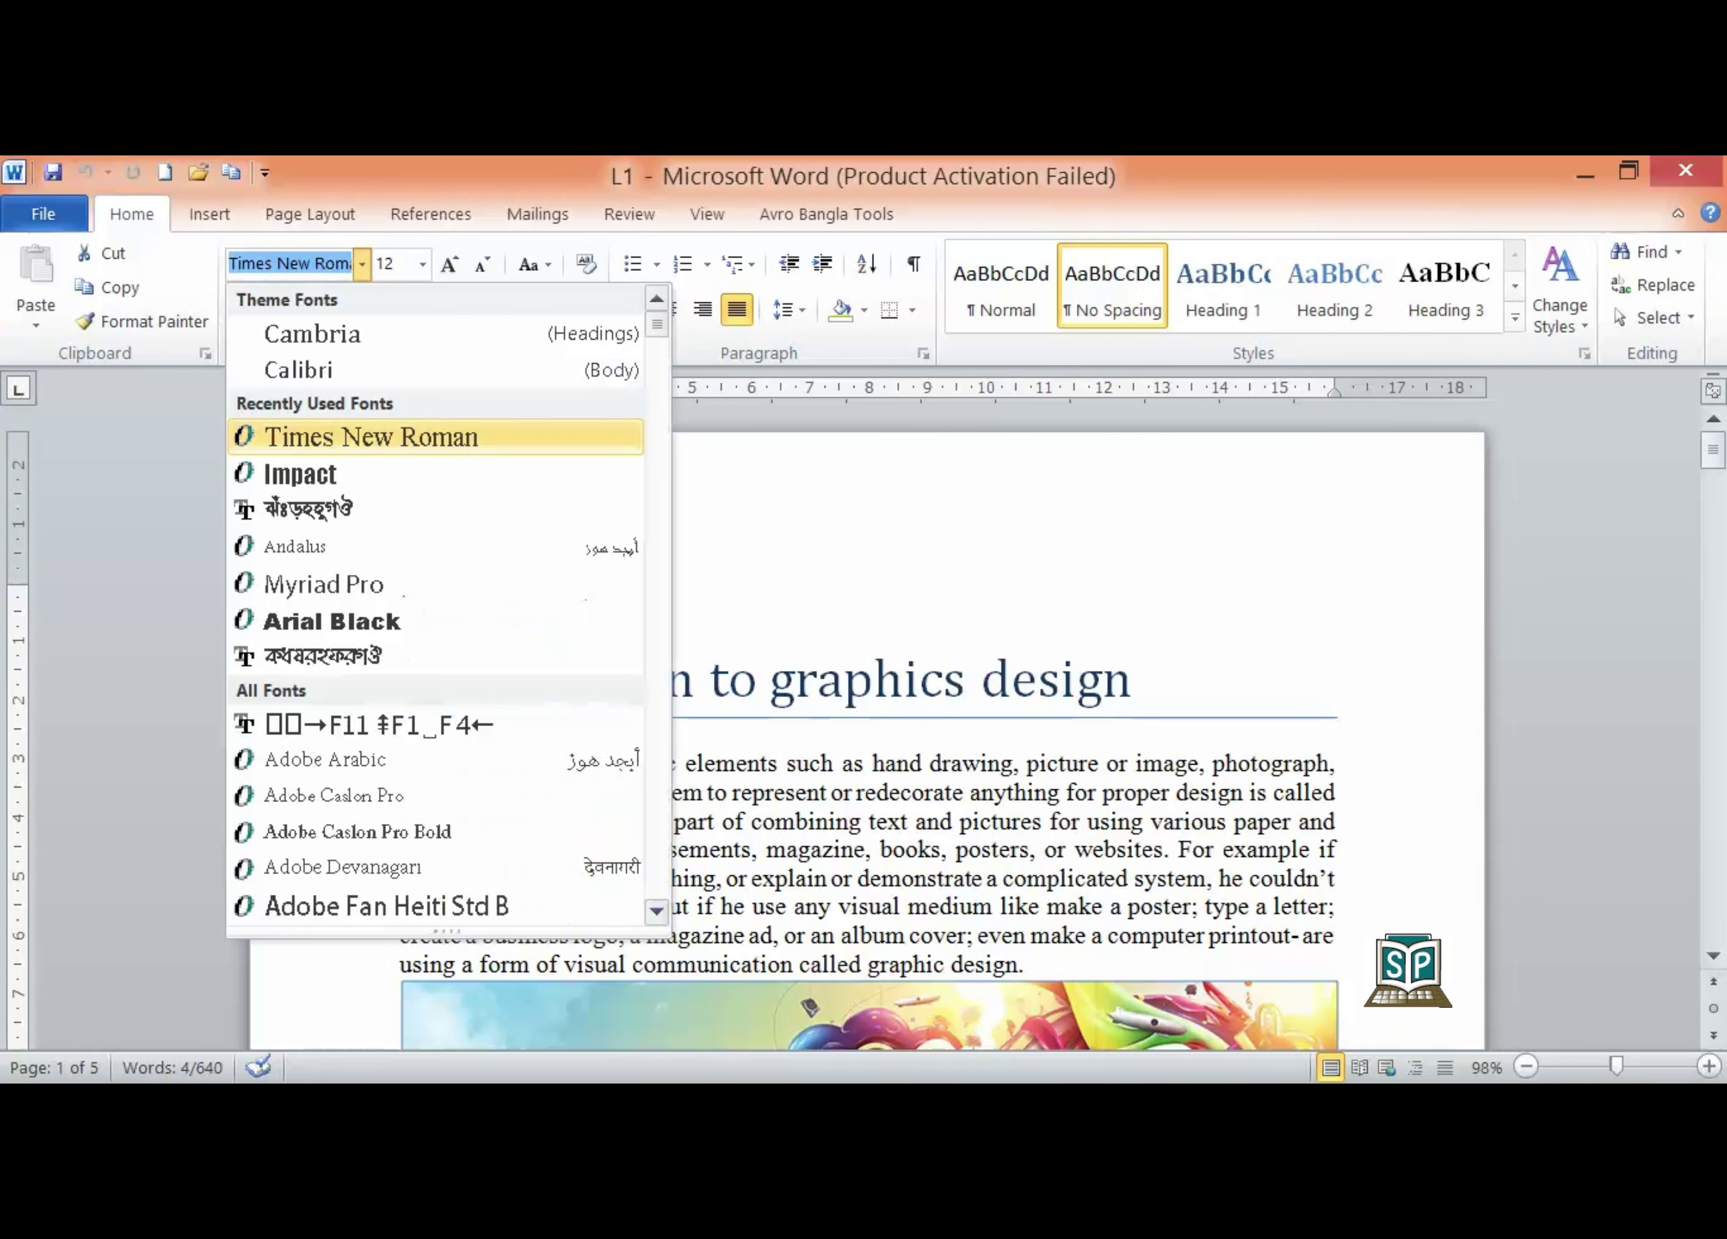
pyautogui.press('Down')
pyautogui.press('Down')
pyautogui.press('Down')
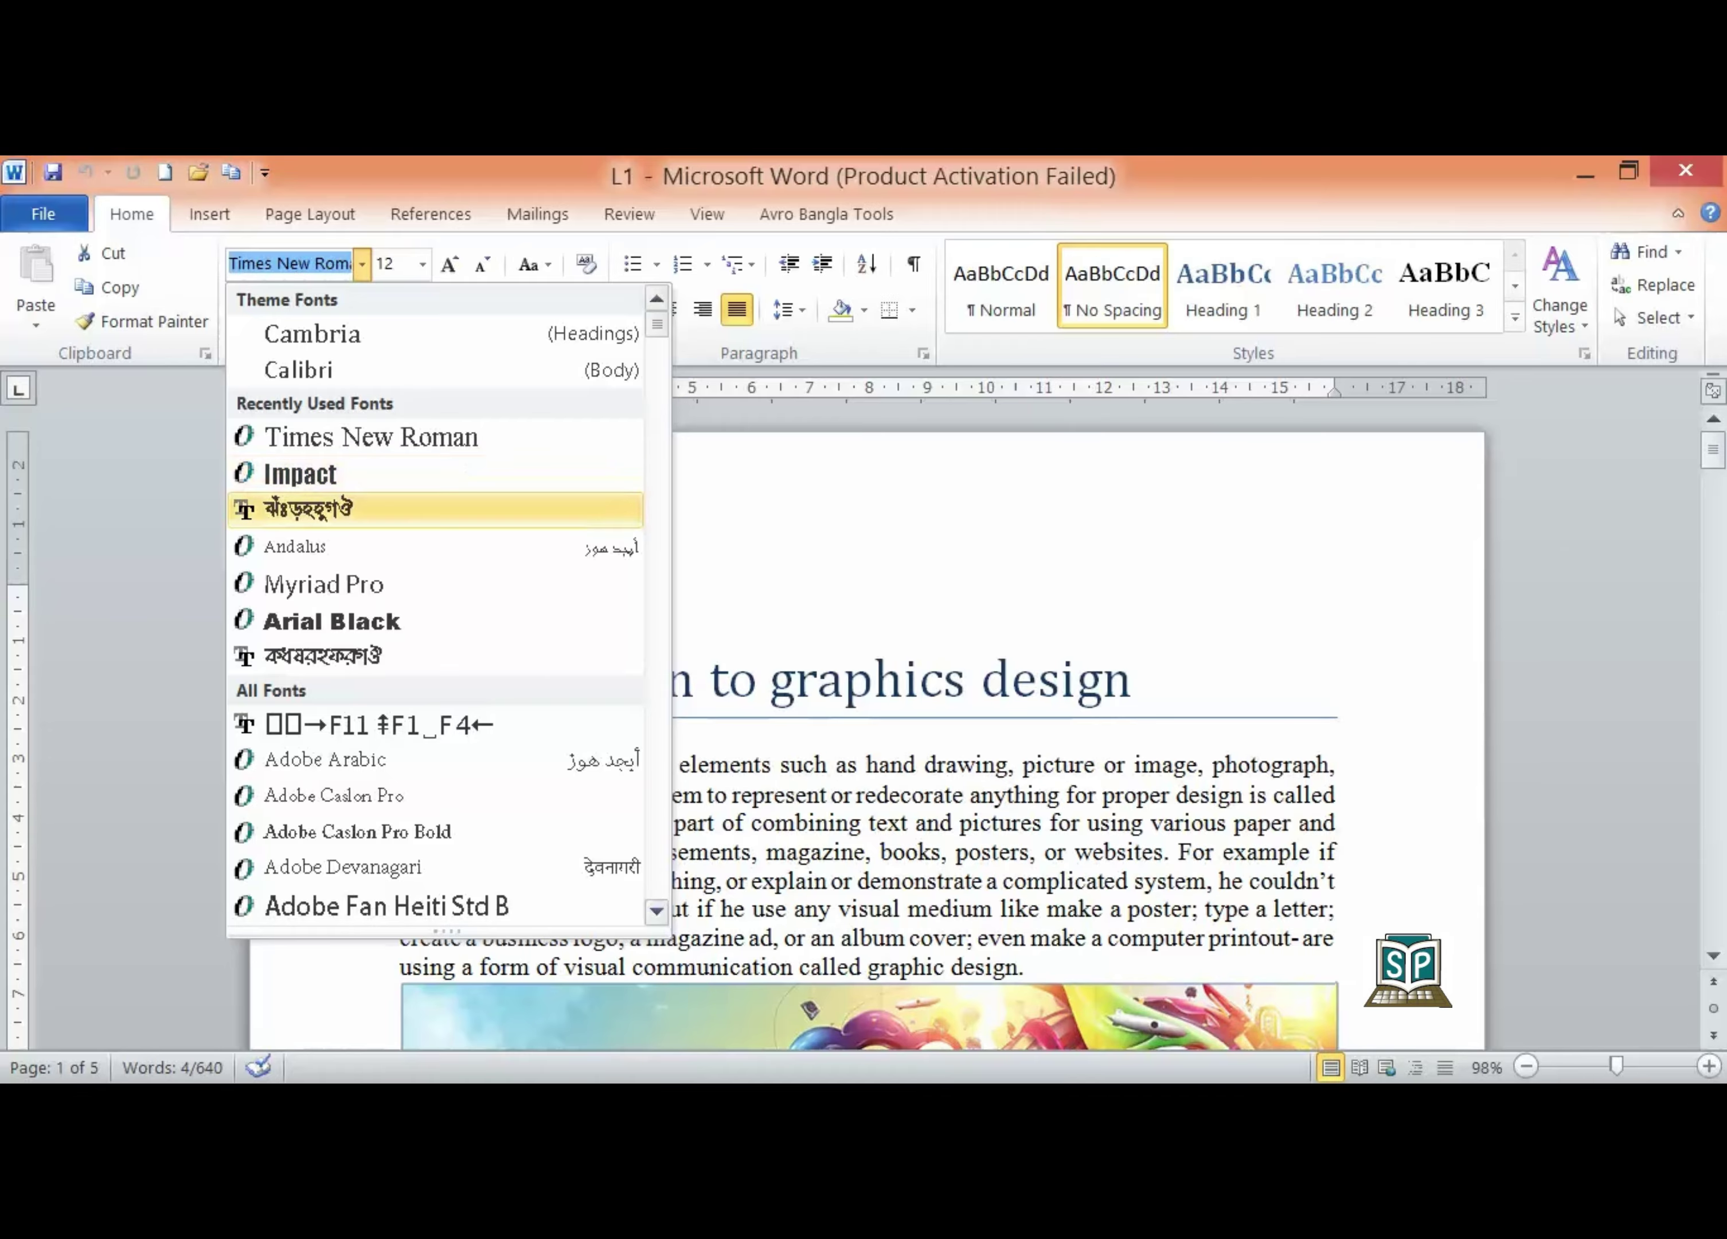
pyautogui.press('Down')
pyautogui.press('Down')
pyautogui.press('Down')
pyautogui.press('Down')
pyautogui.press('Down')
pyautogui.press('Down')
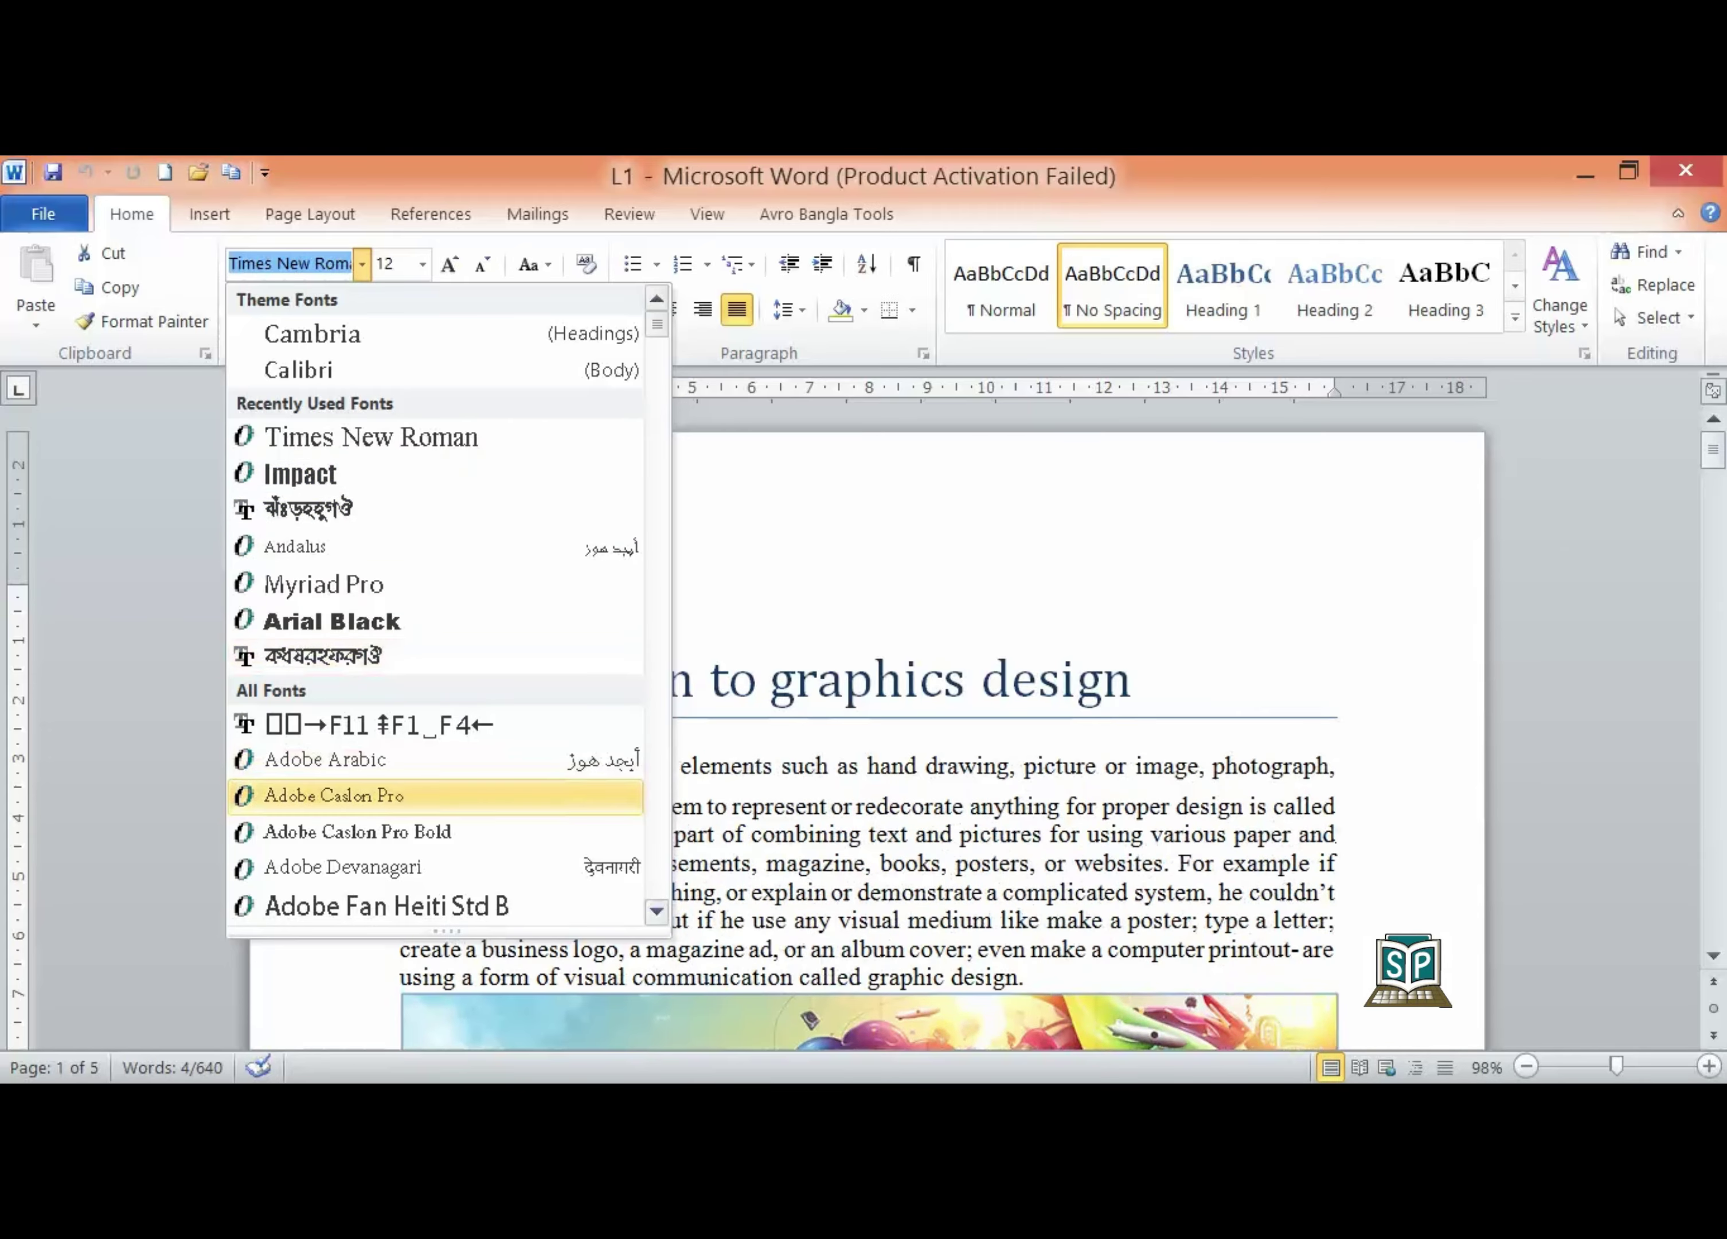
pyautogui.press('Up')
pyautogui.press('Up')
pyautogui.press('Up')
pyautogui.press('Up')
pyautogui.press('Up')
pyautogui.press('Up')
pyautogui.press('Up')
pyautogui.press('Up')
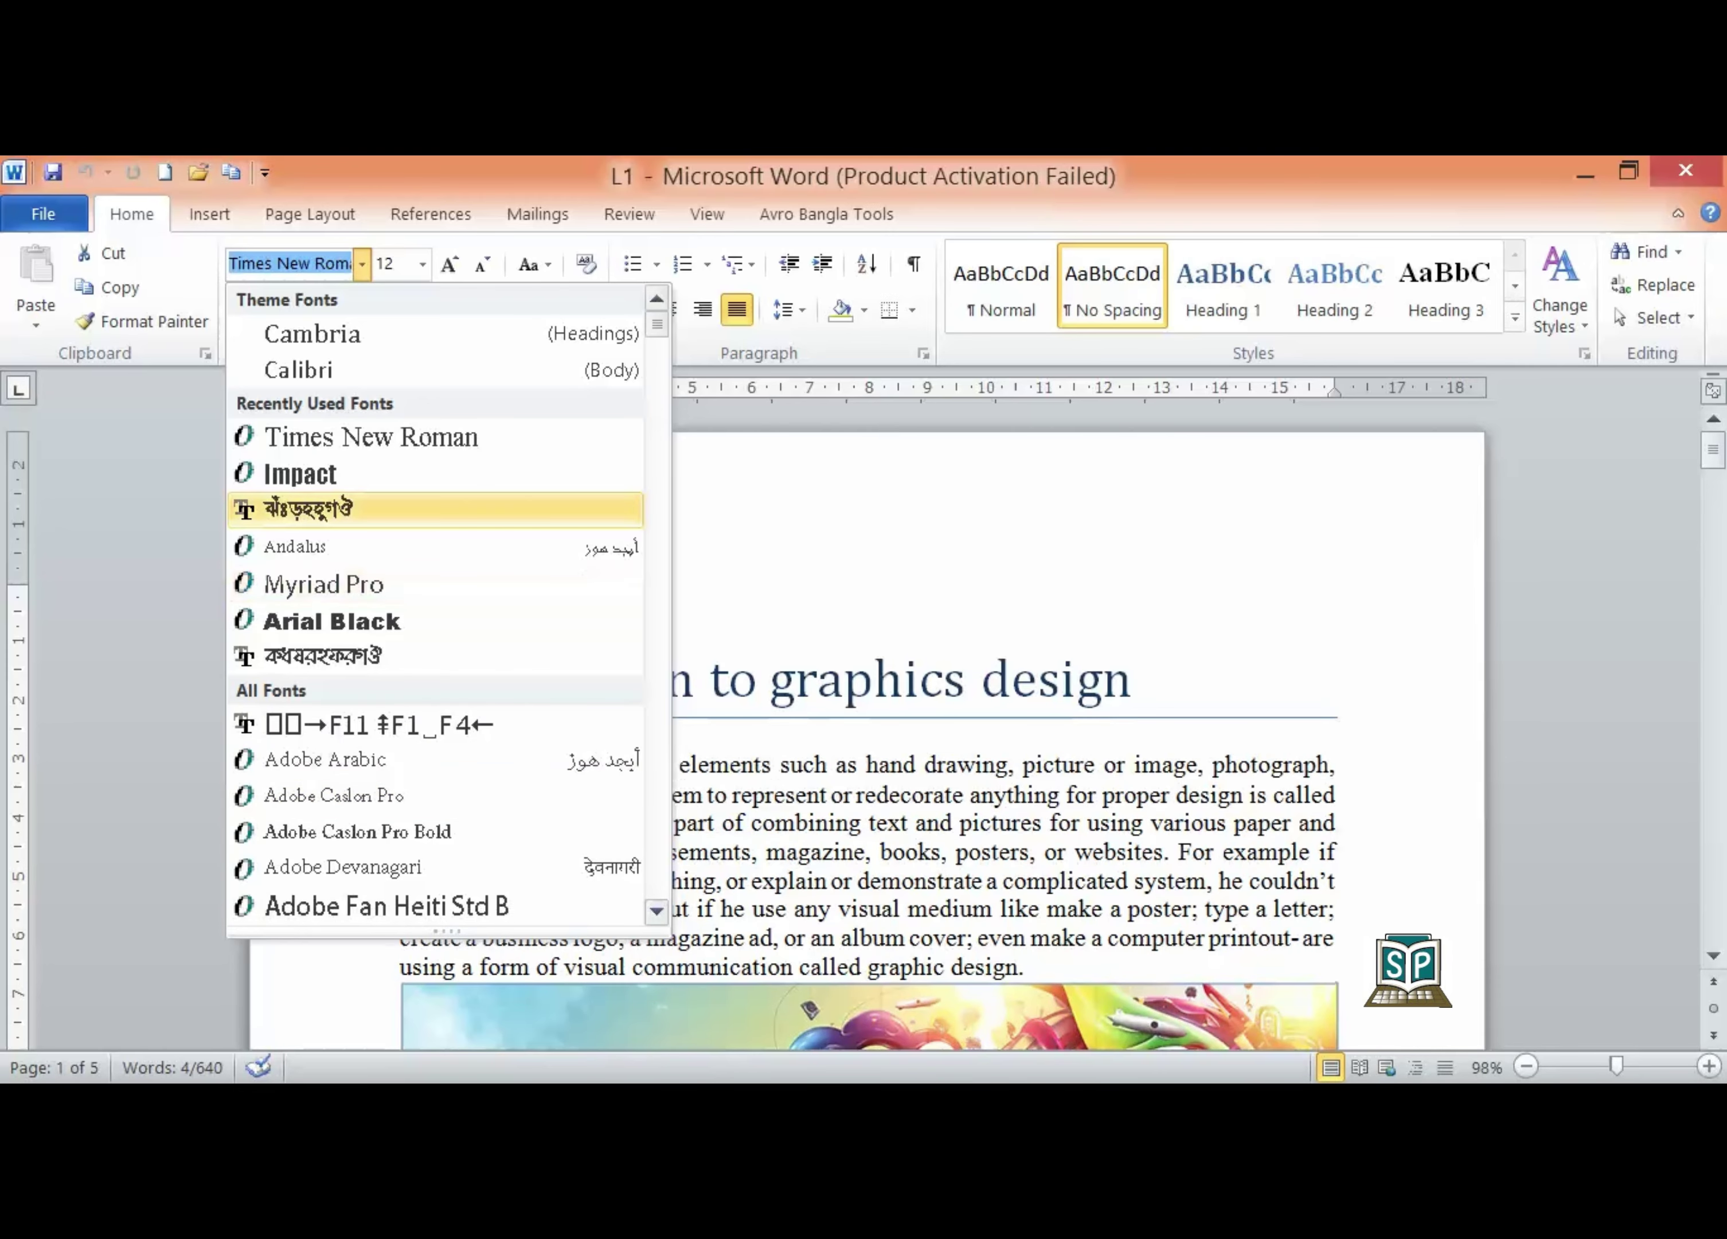
pyautogui.press('Down')
pyautogui.press('Down')
pyautogui.press('Down')
pyautogui.press('Down')
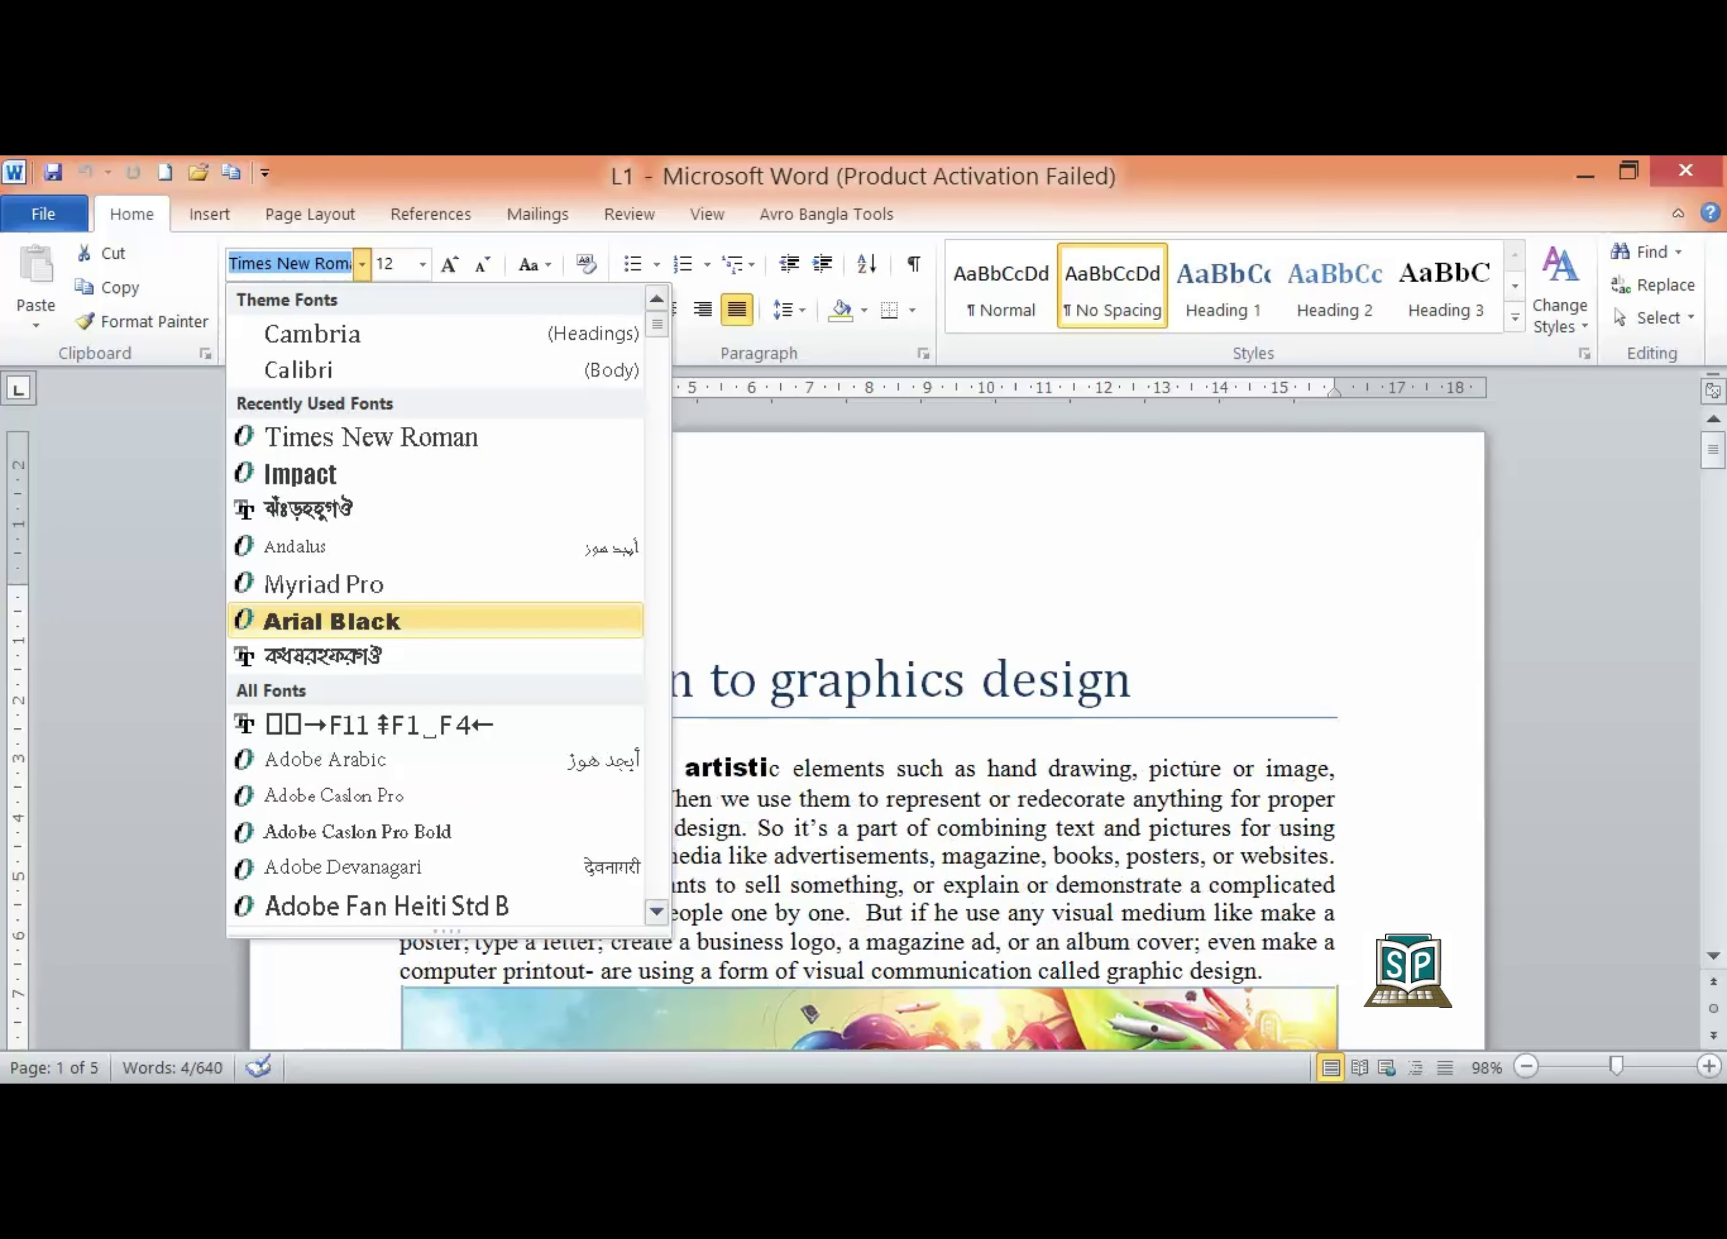
pyautogui.press('Escape')
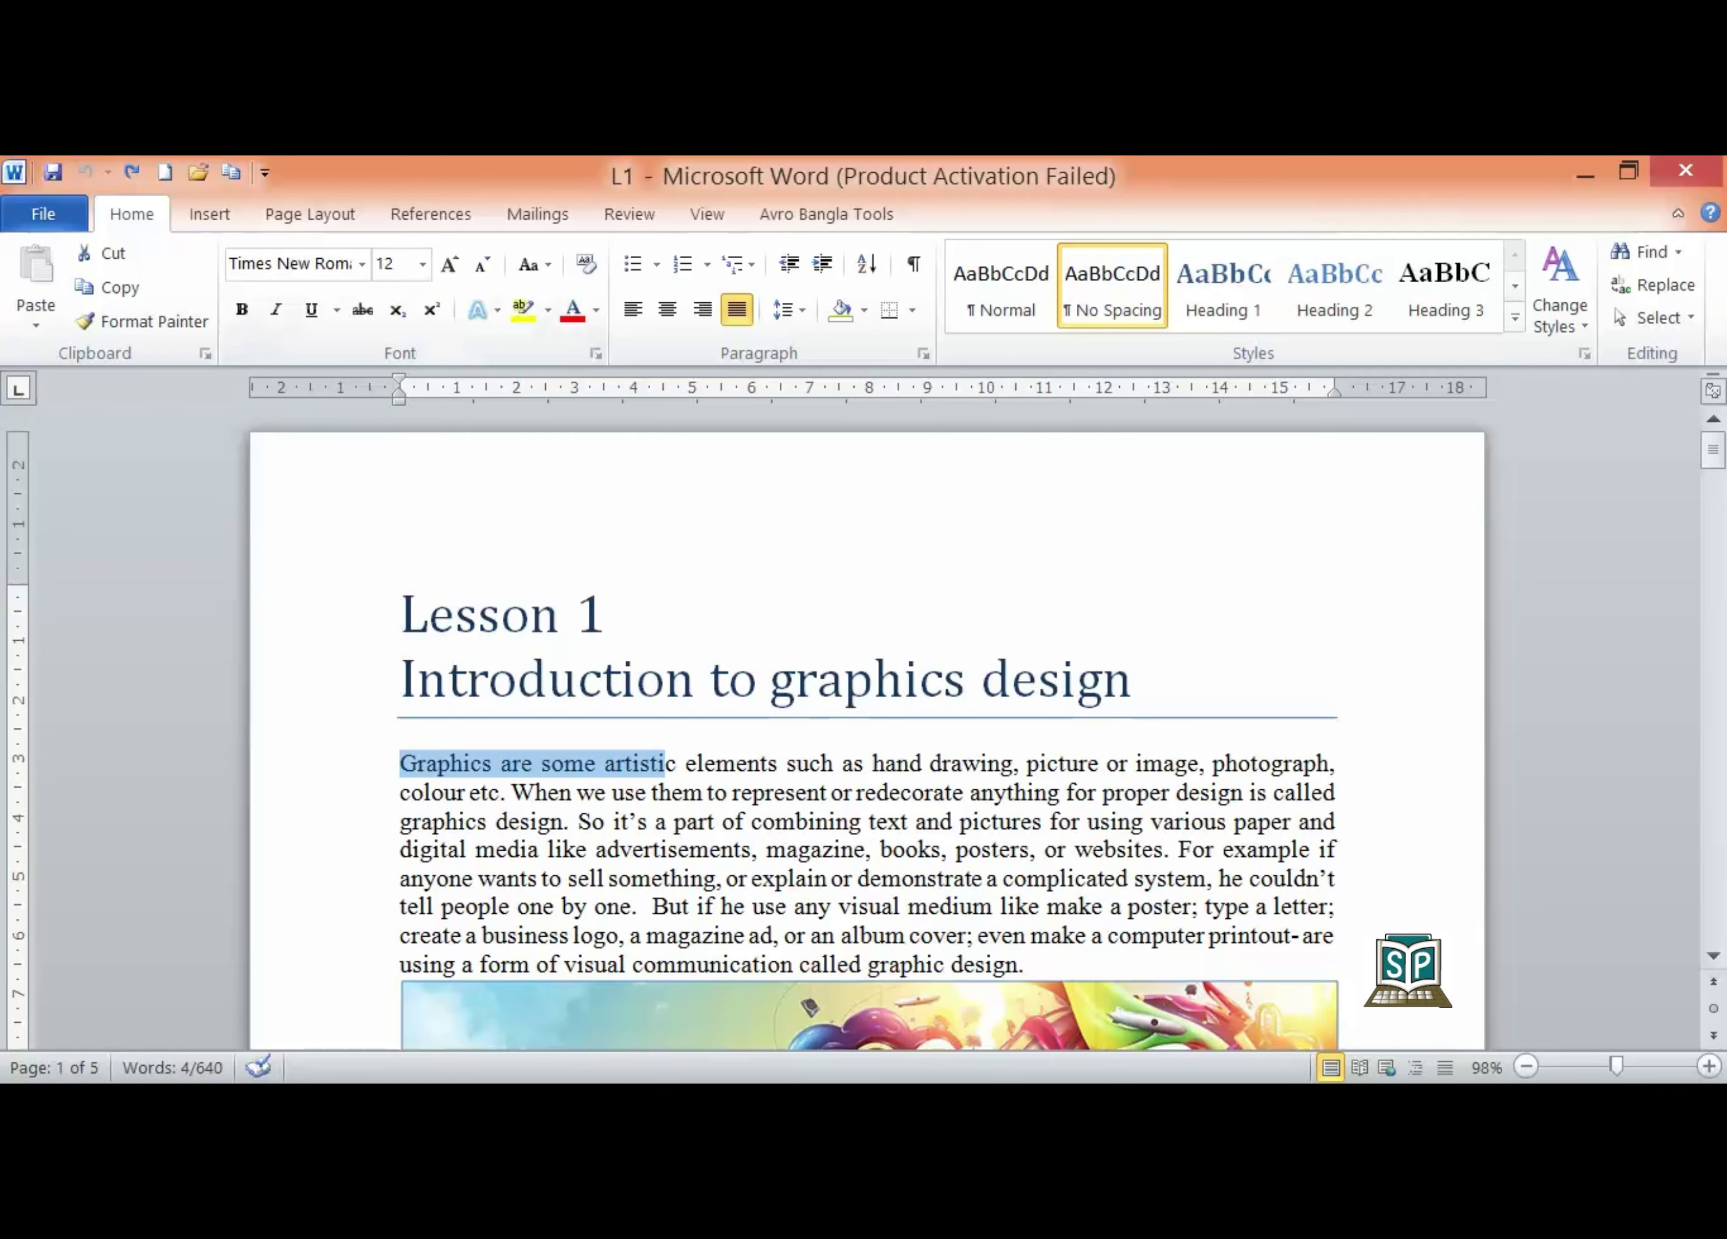
pyautogui.click(362, 264)
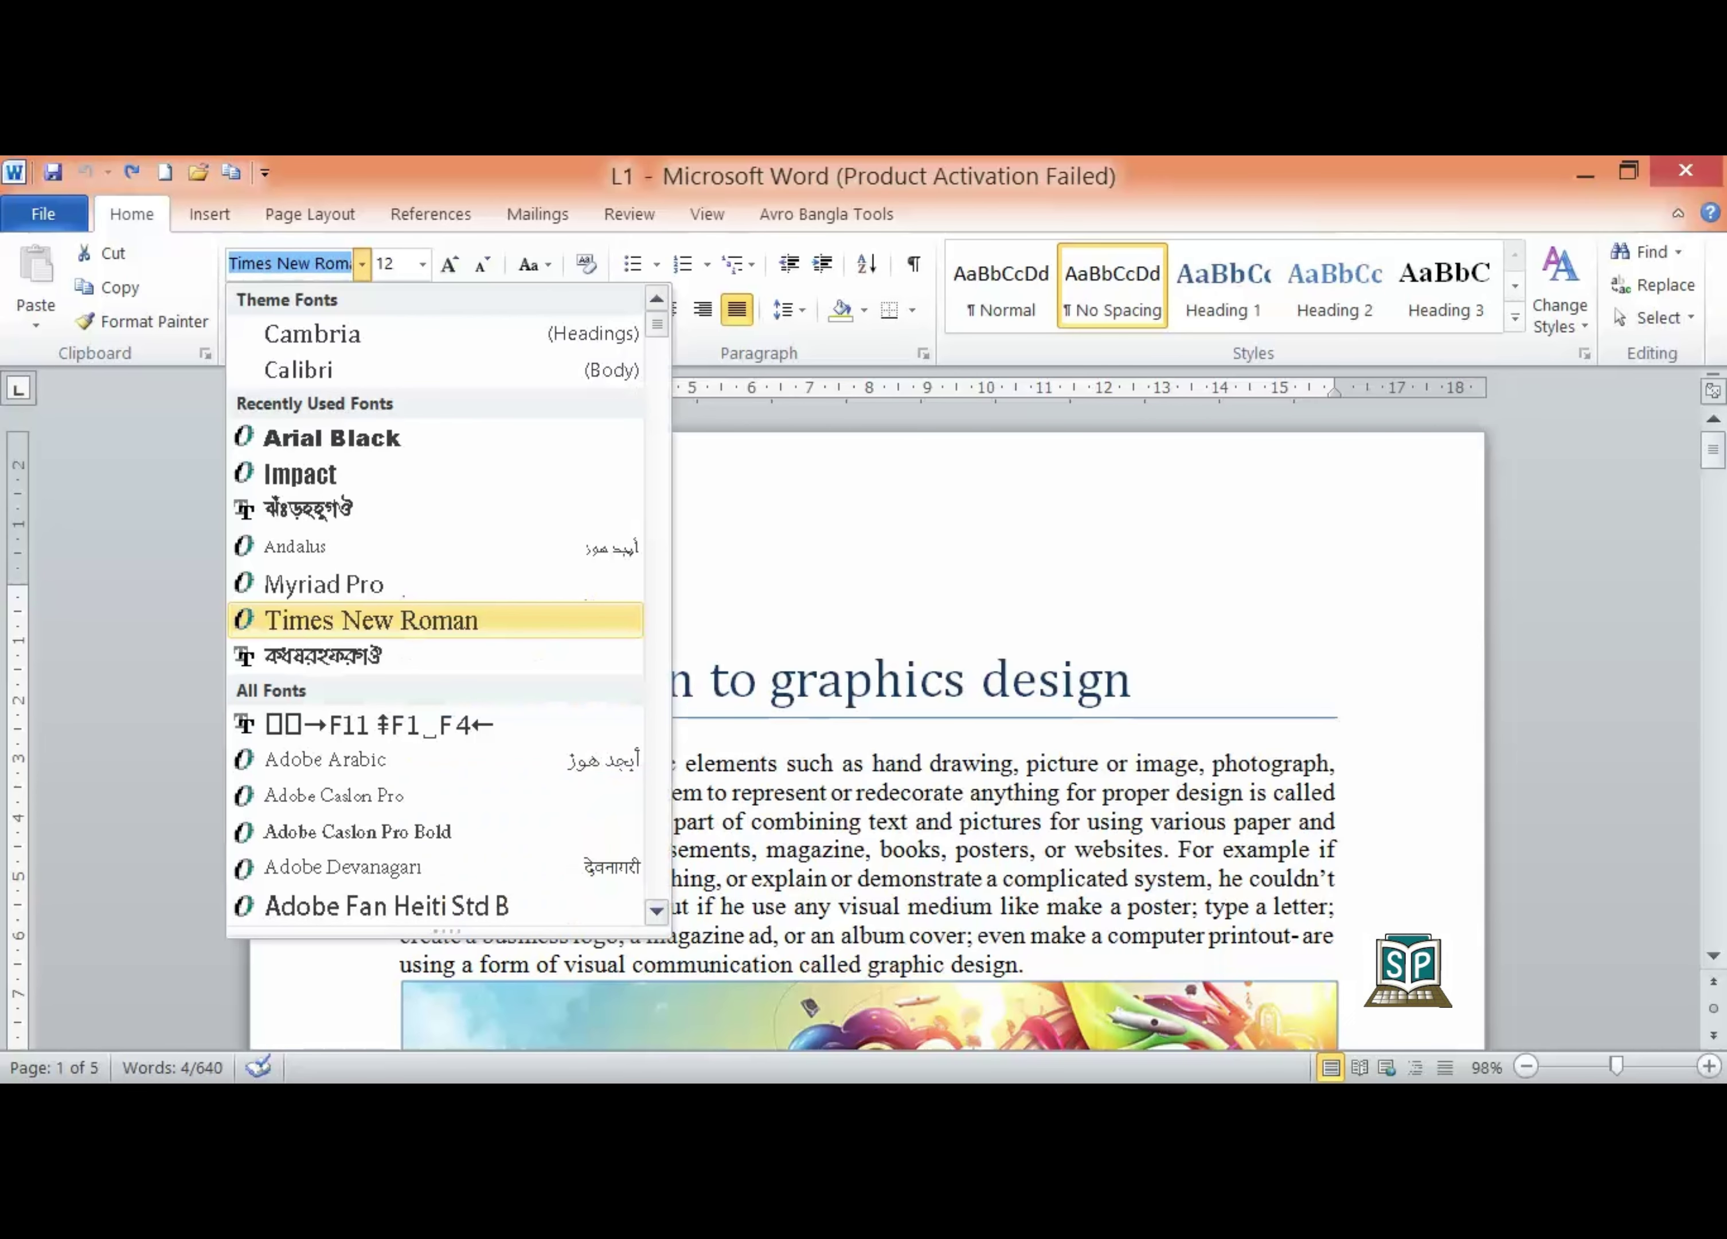
pyautogui.press('Escape')
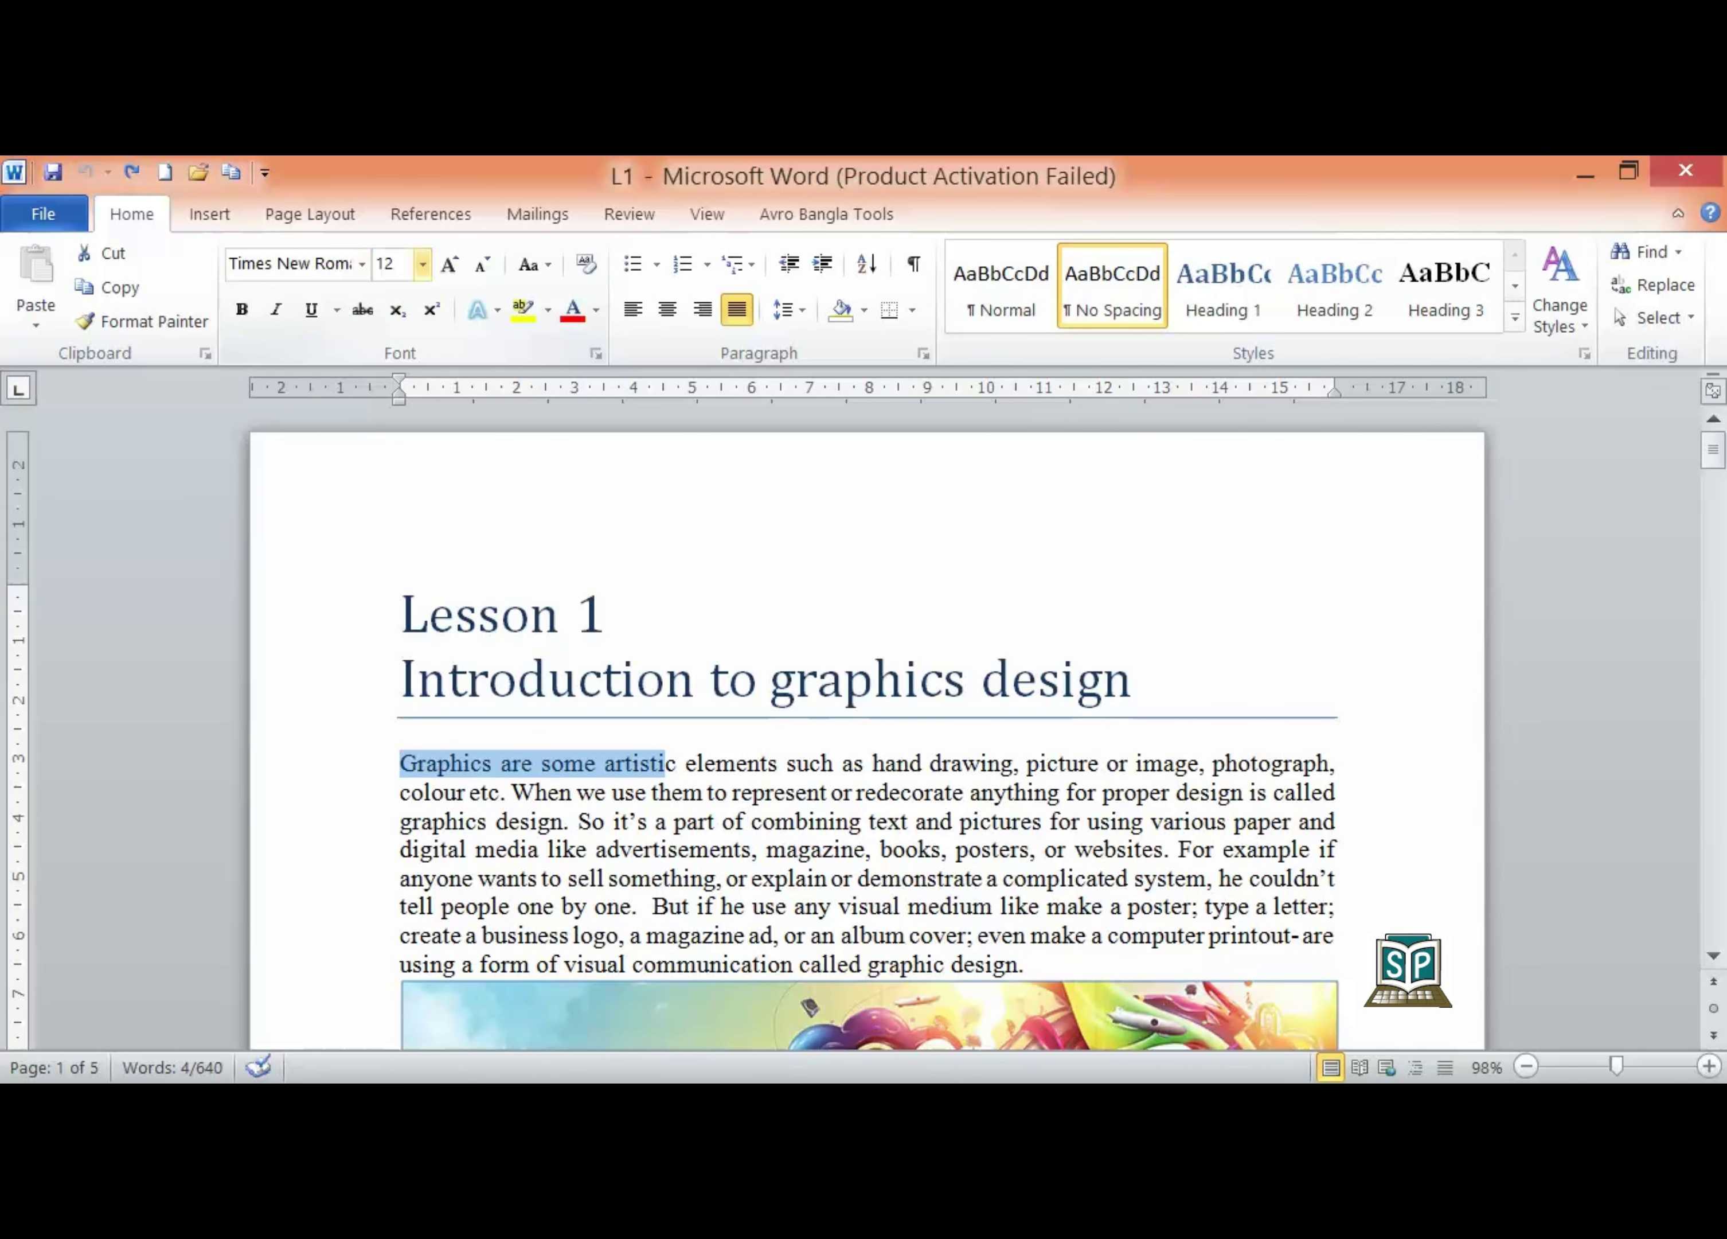
# Set the font size of the selected opening words to 12
pyautogui.click(422, 264)
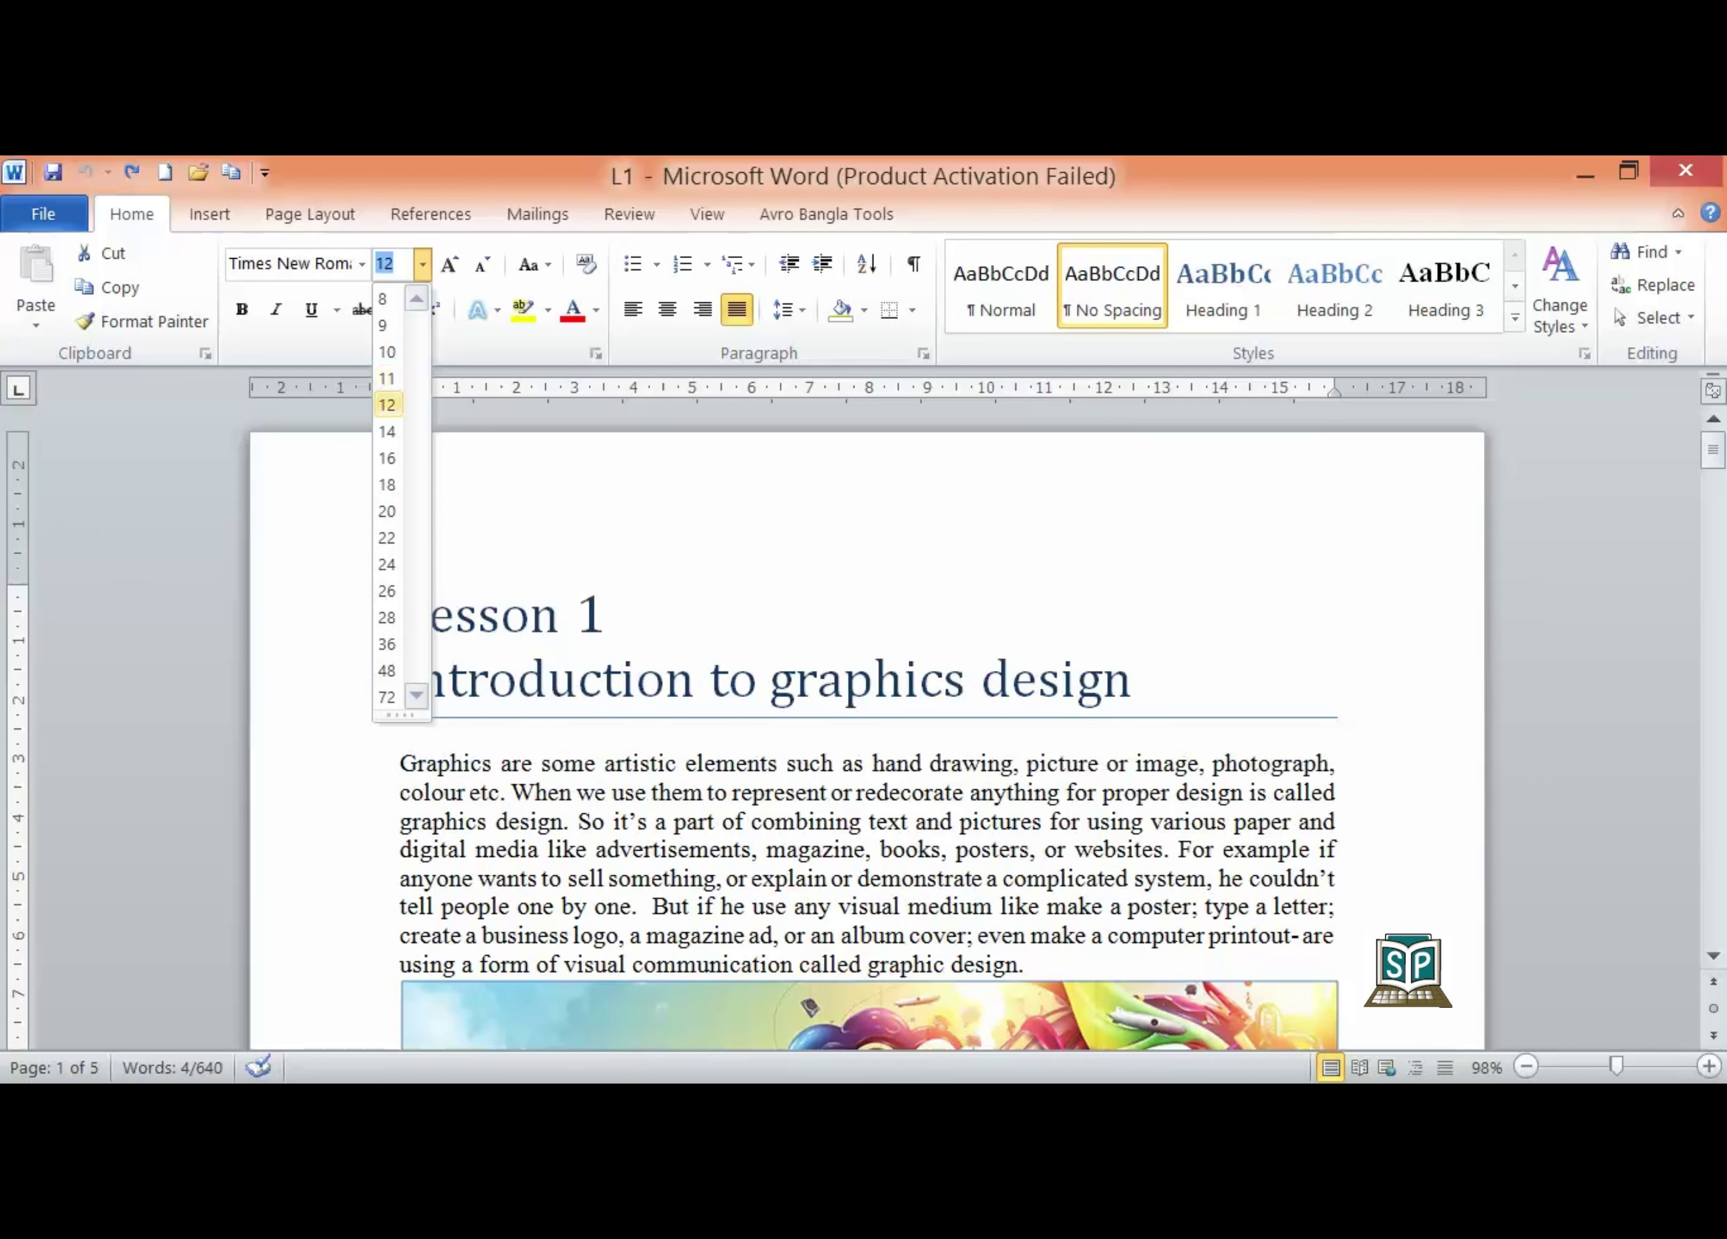
pyautogui.click(387, 404)
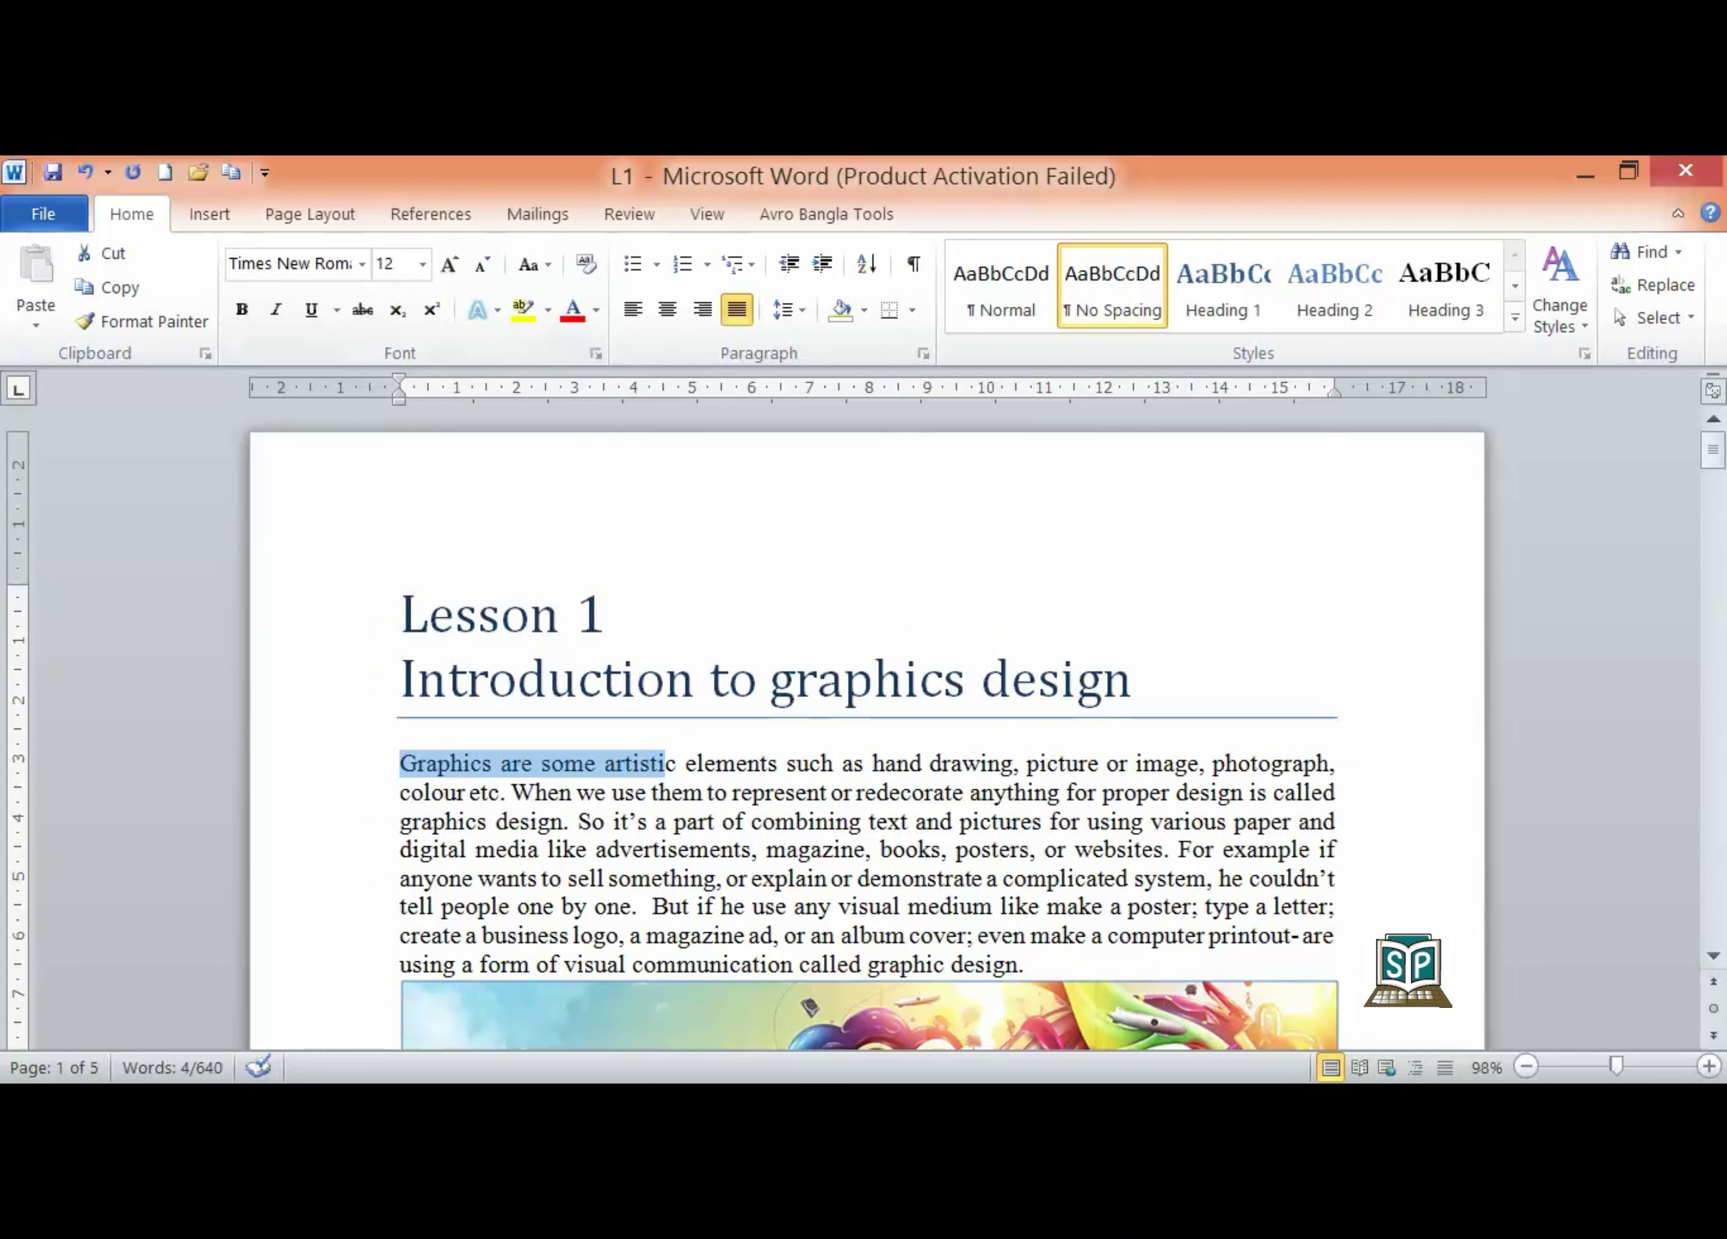
# Try bold and italic in turn on the whole first sentence of the body paragraph, undoing each format
pyautogui.click(400, 762)
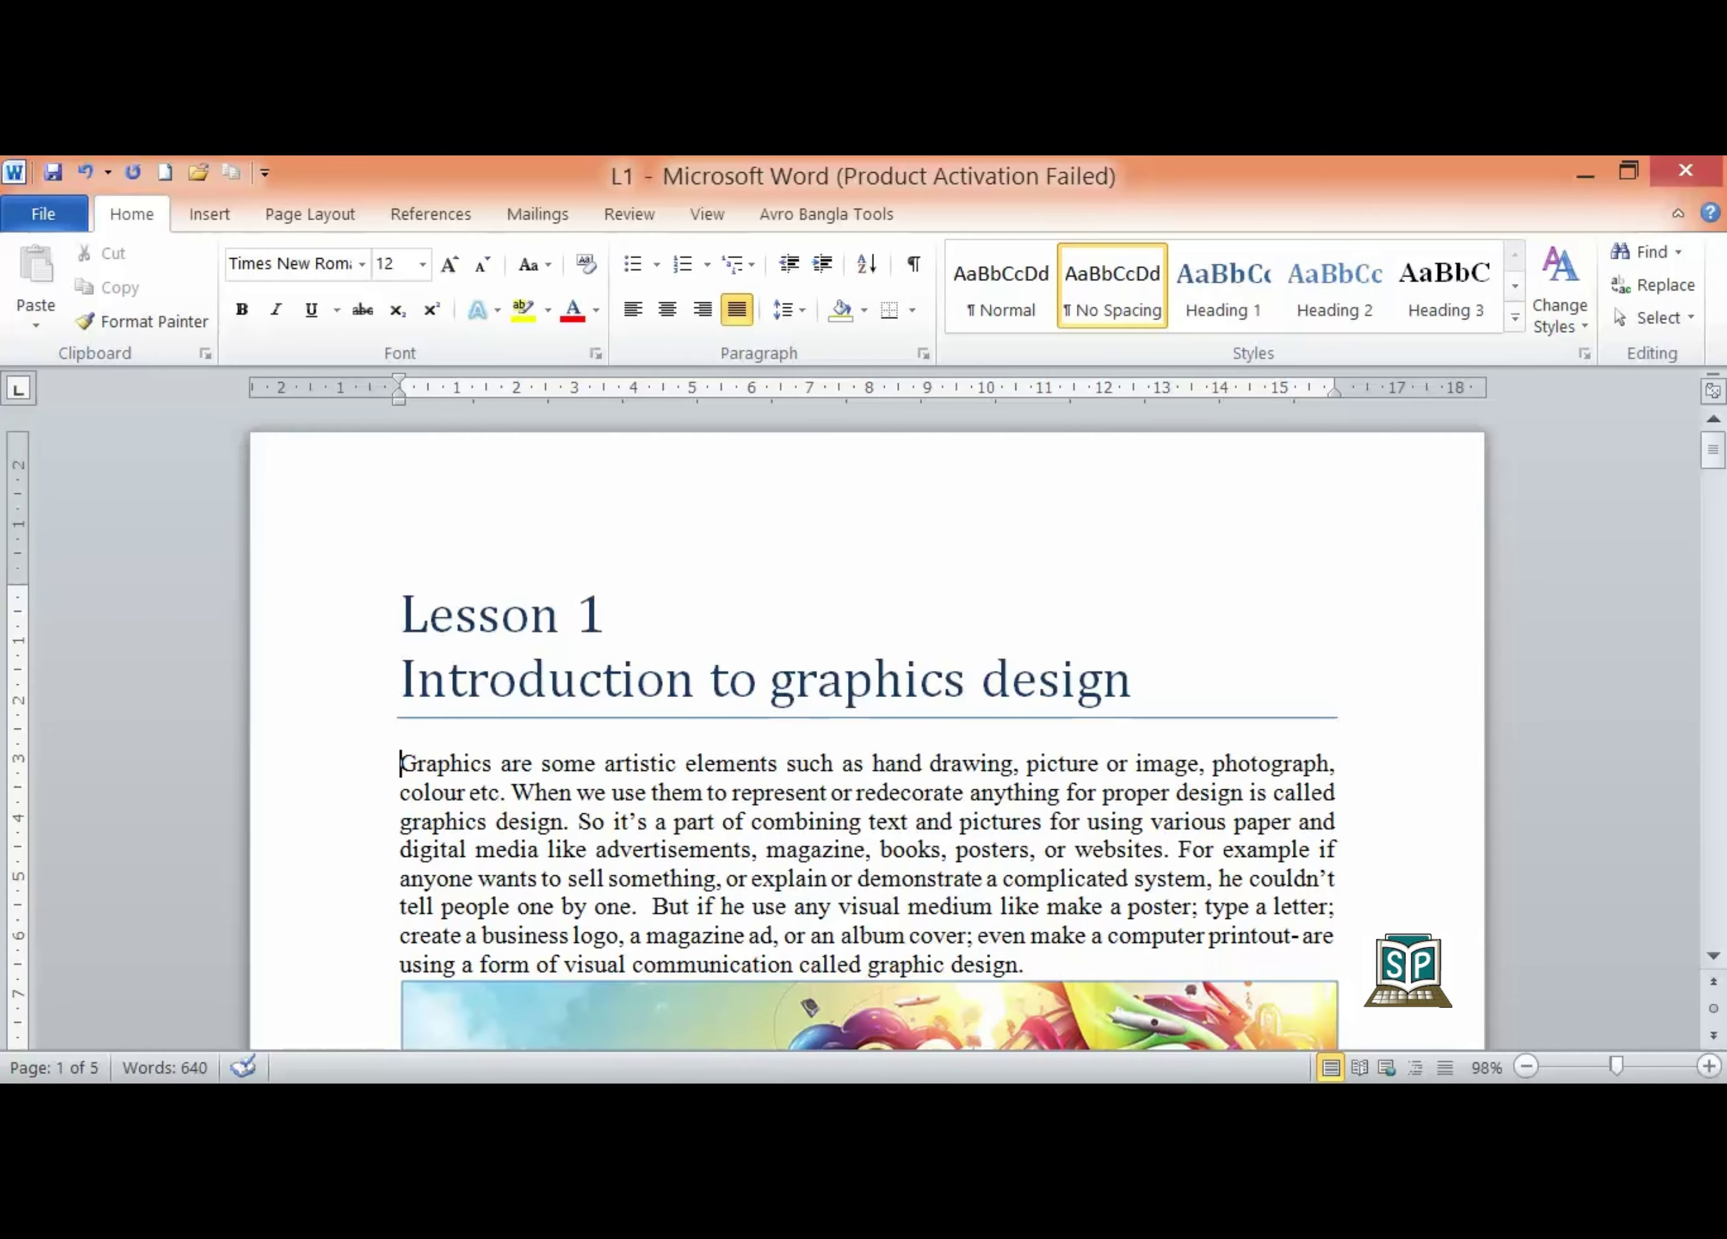
pyautogui.moveTo(399, 762); pyautogui.dragTo(510, 793)
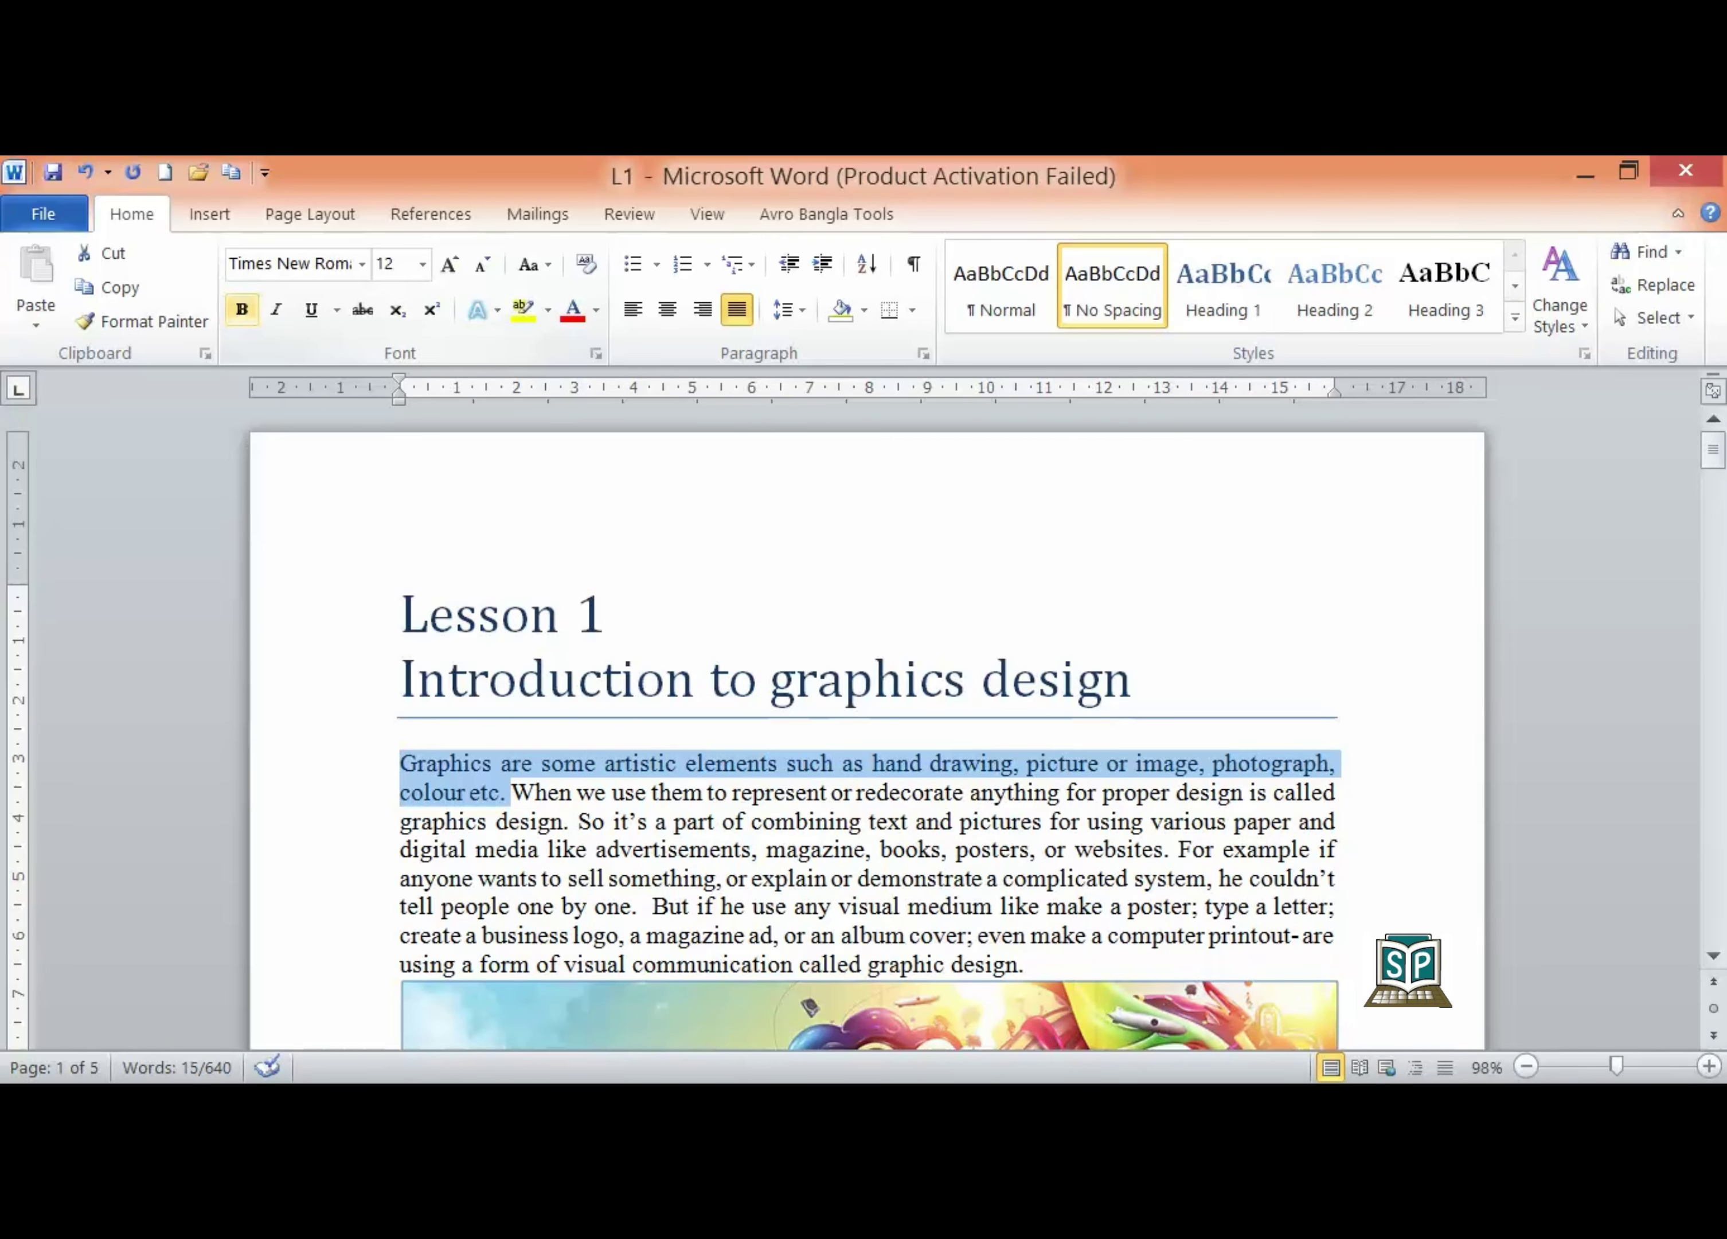
pyautogui.click(242, 310)
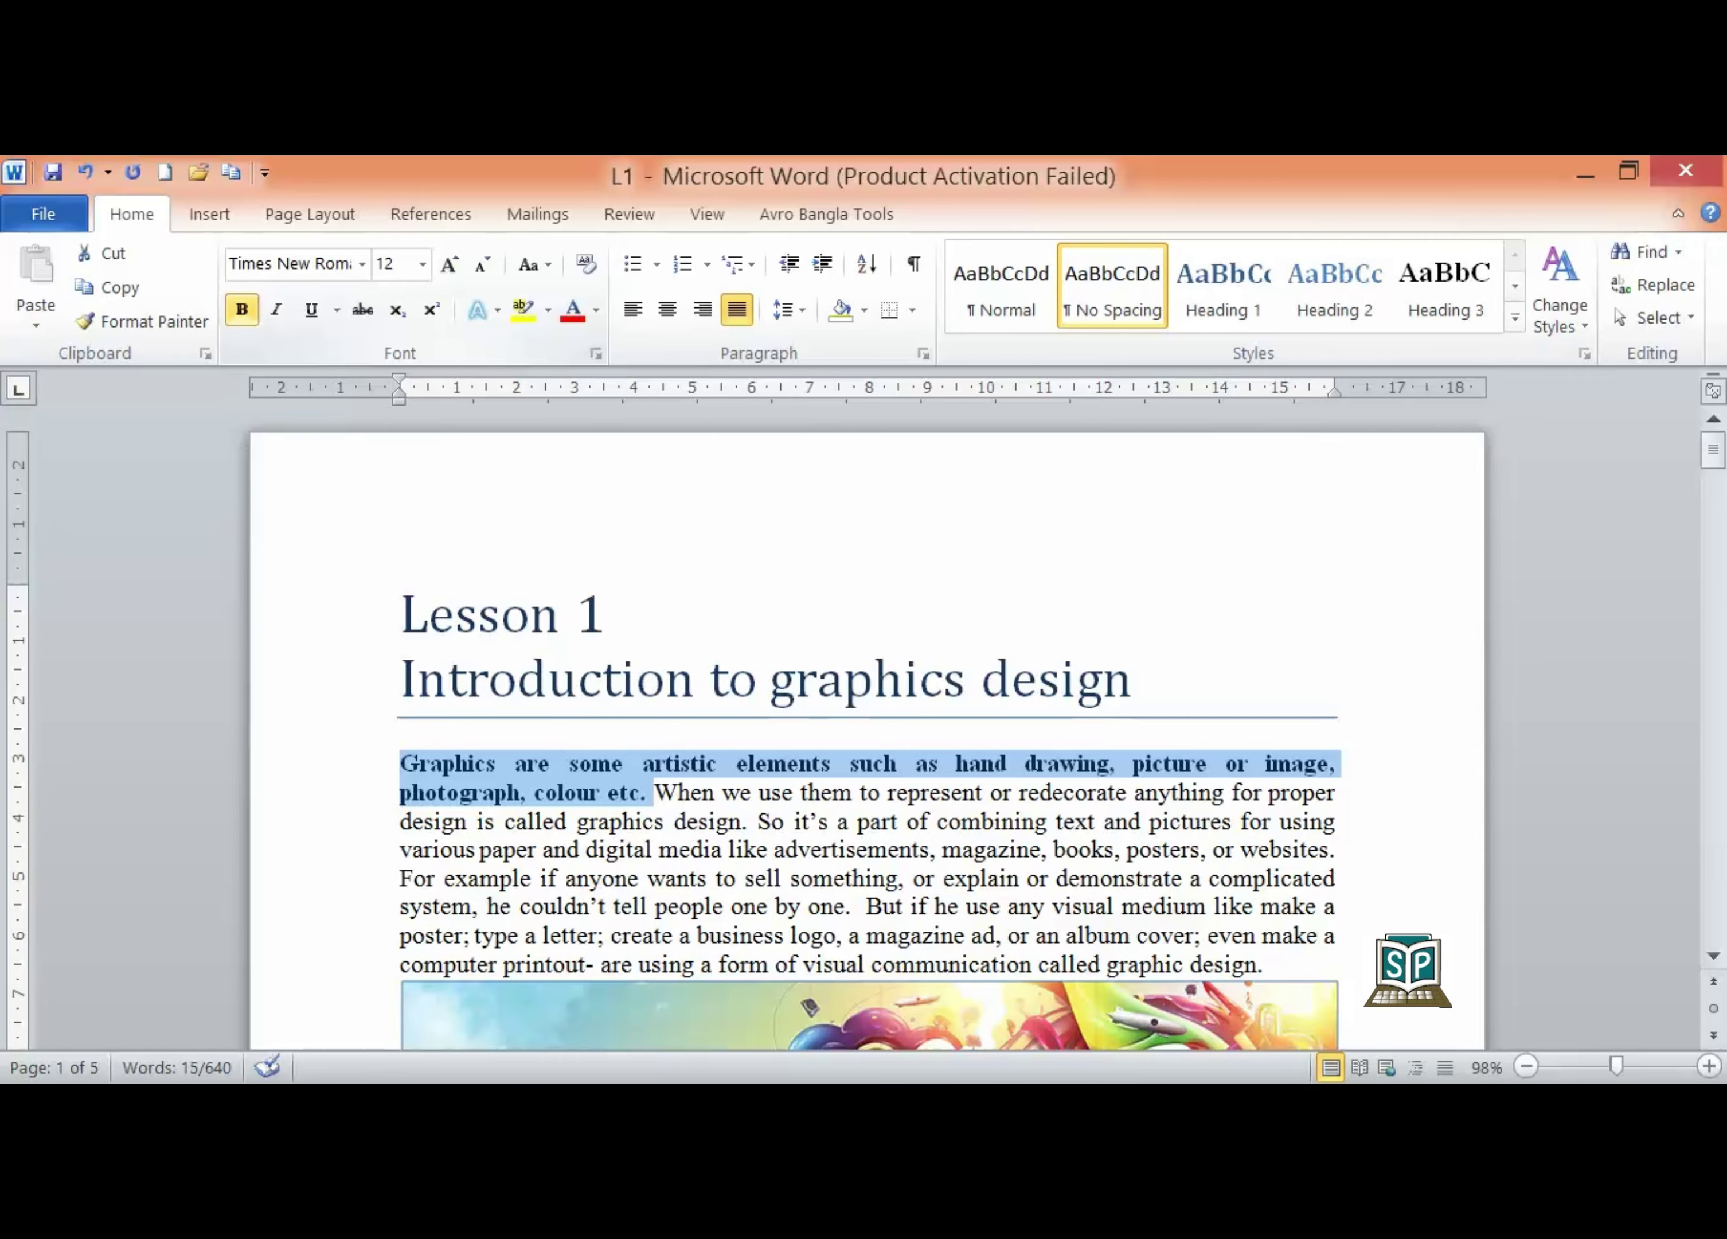
pyautogui.hotkey('ctrl', 'z')
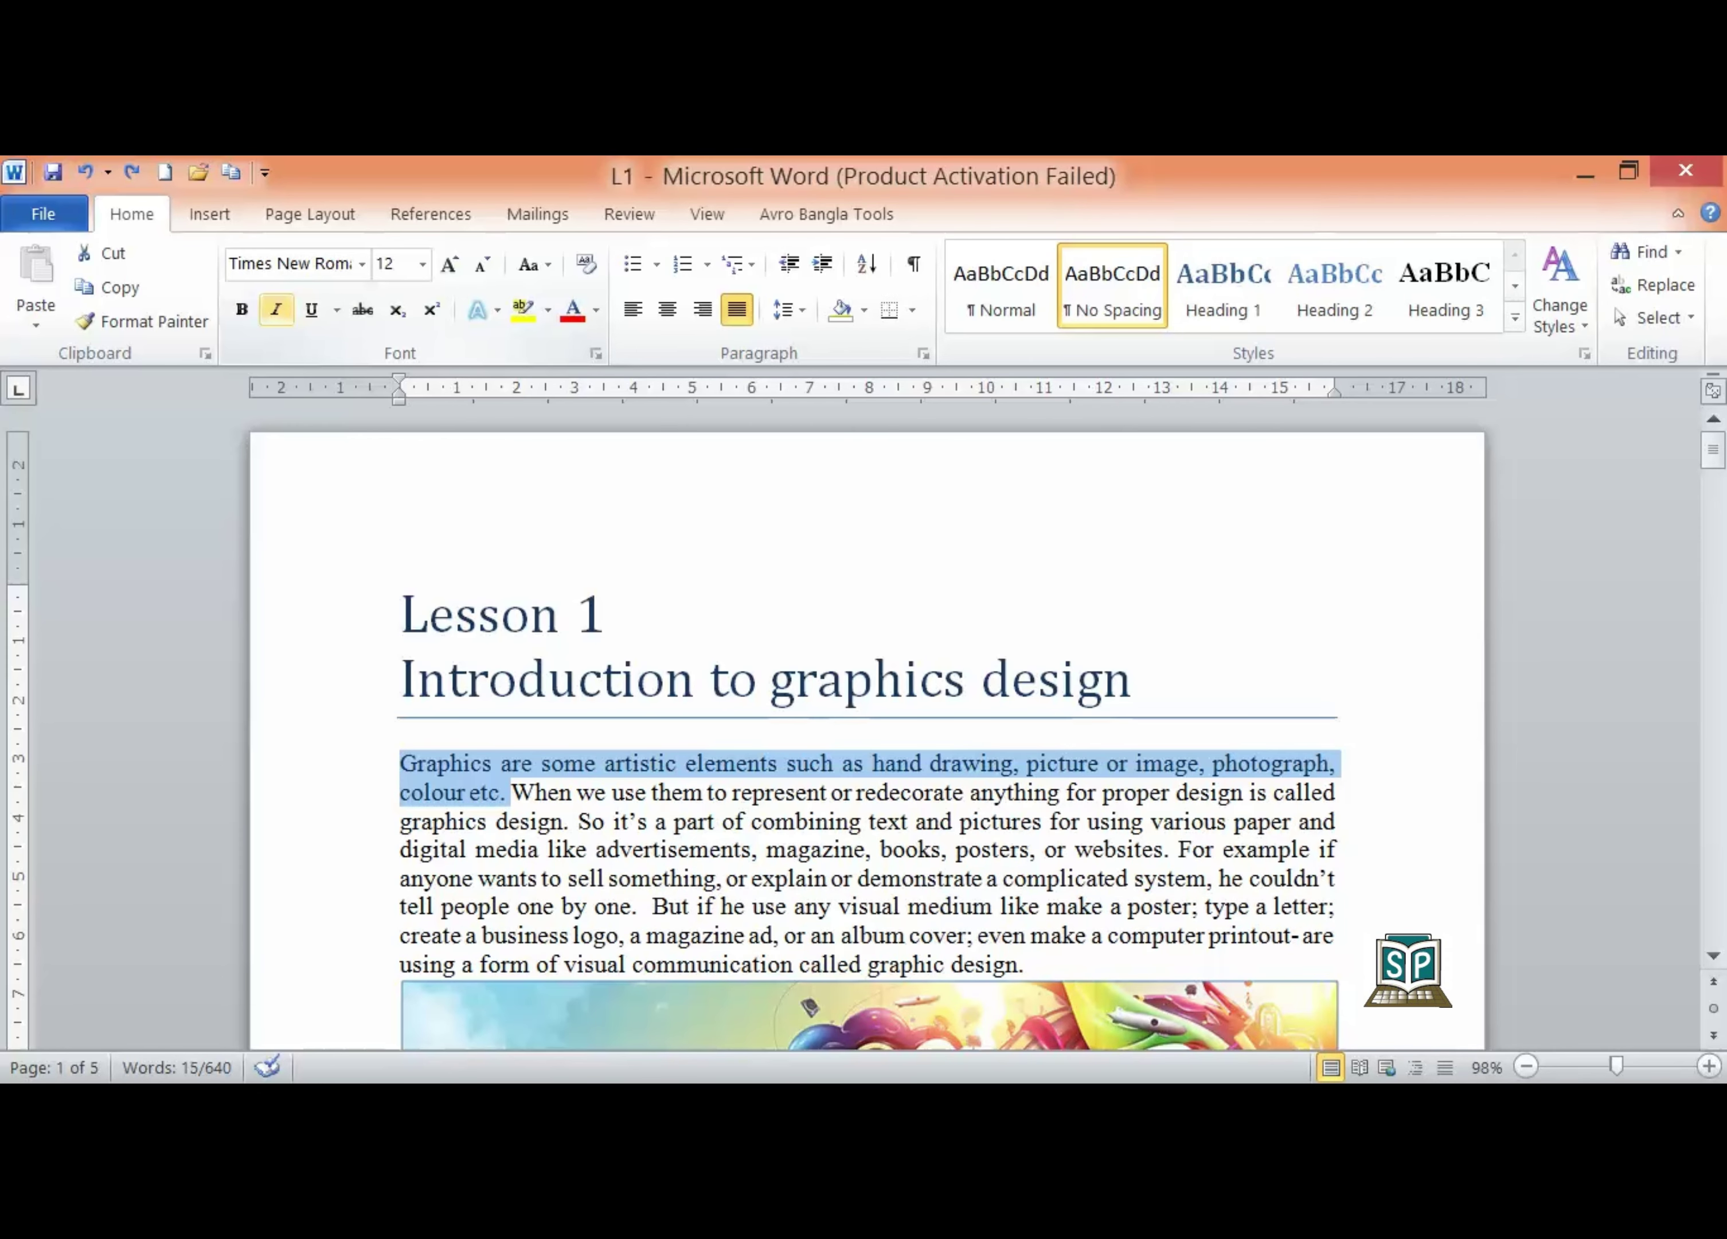
pyautogui.click(276, 309)
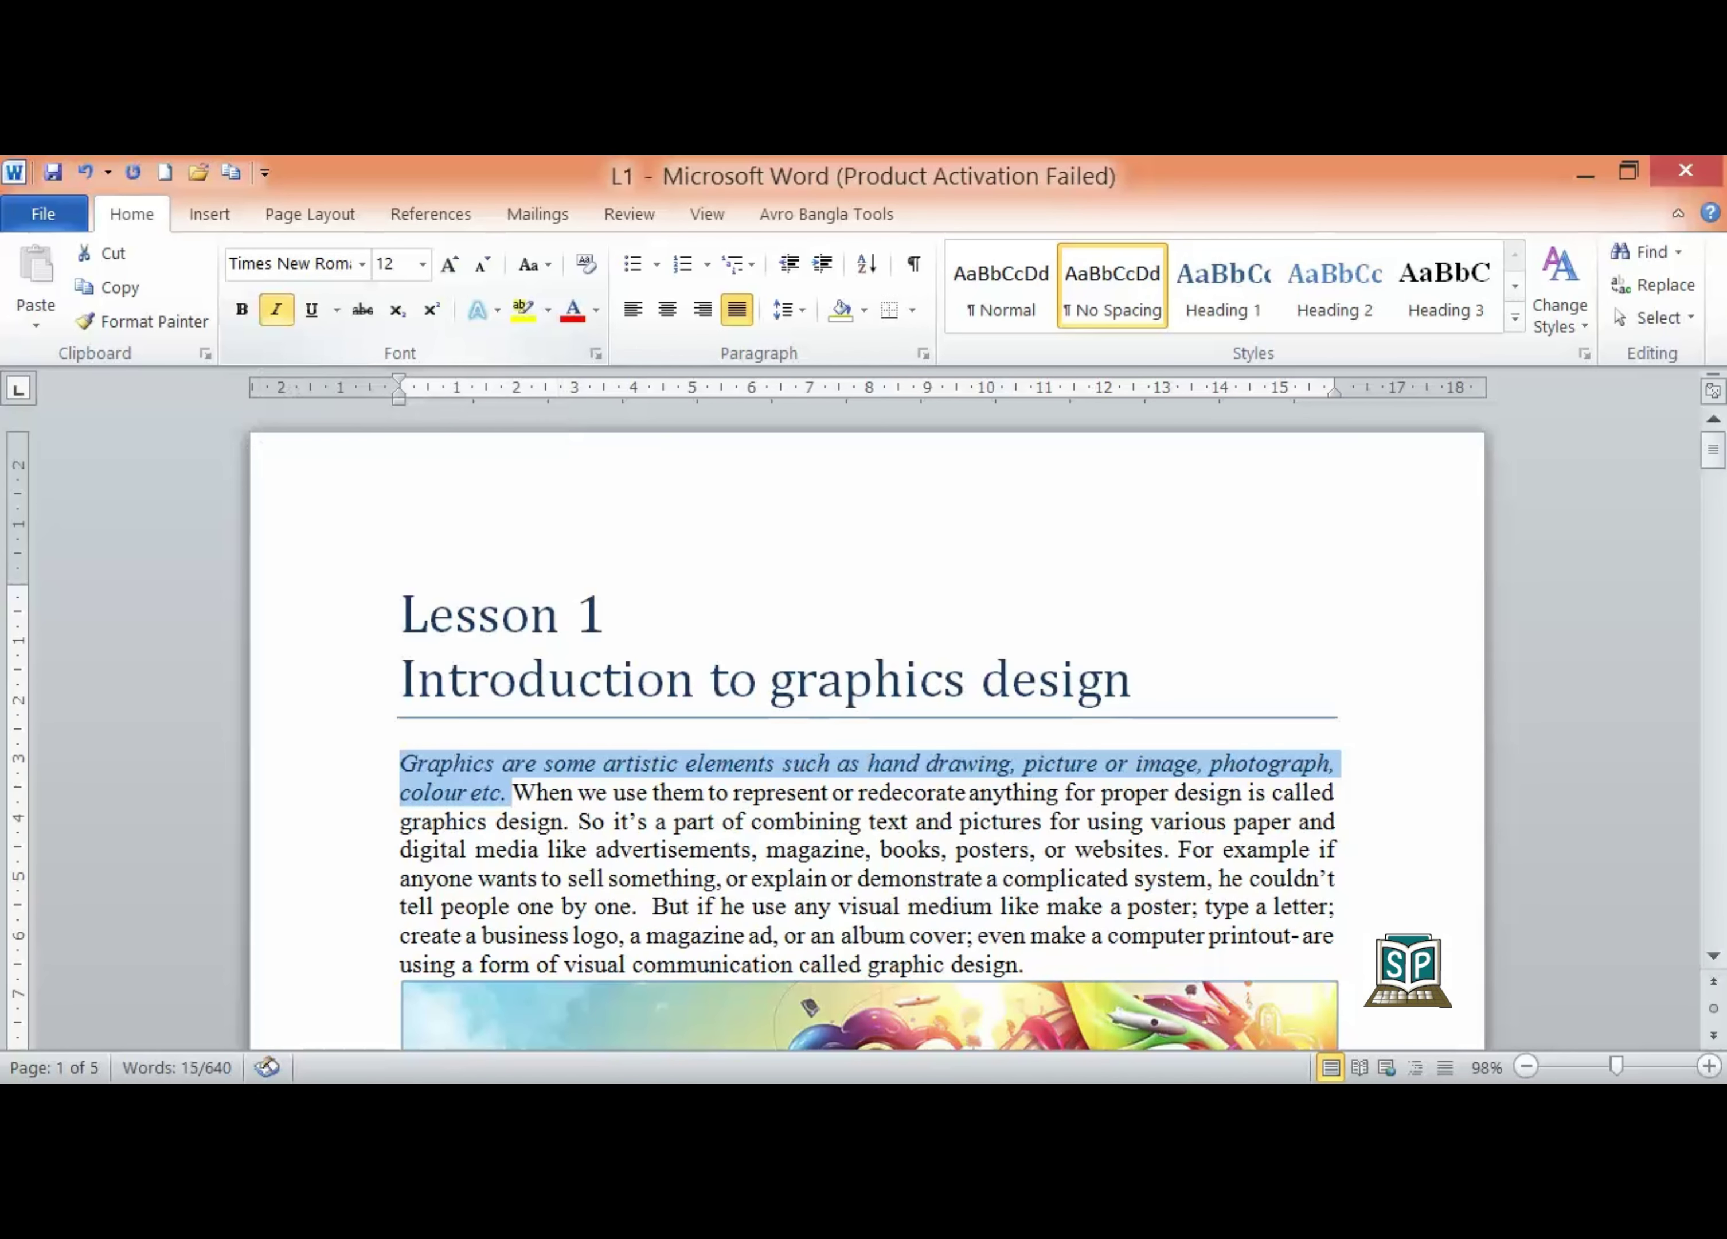
pyautogui.hotkey('ctrl', 'z')
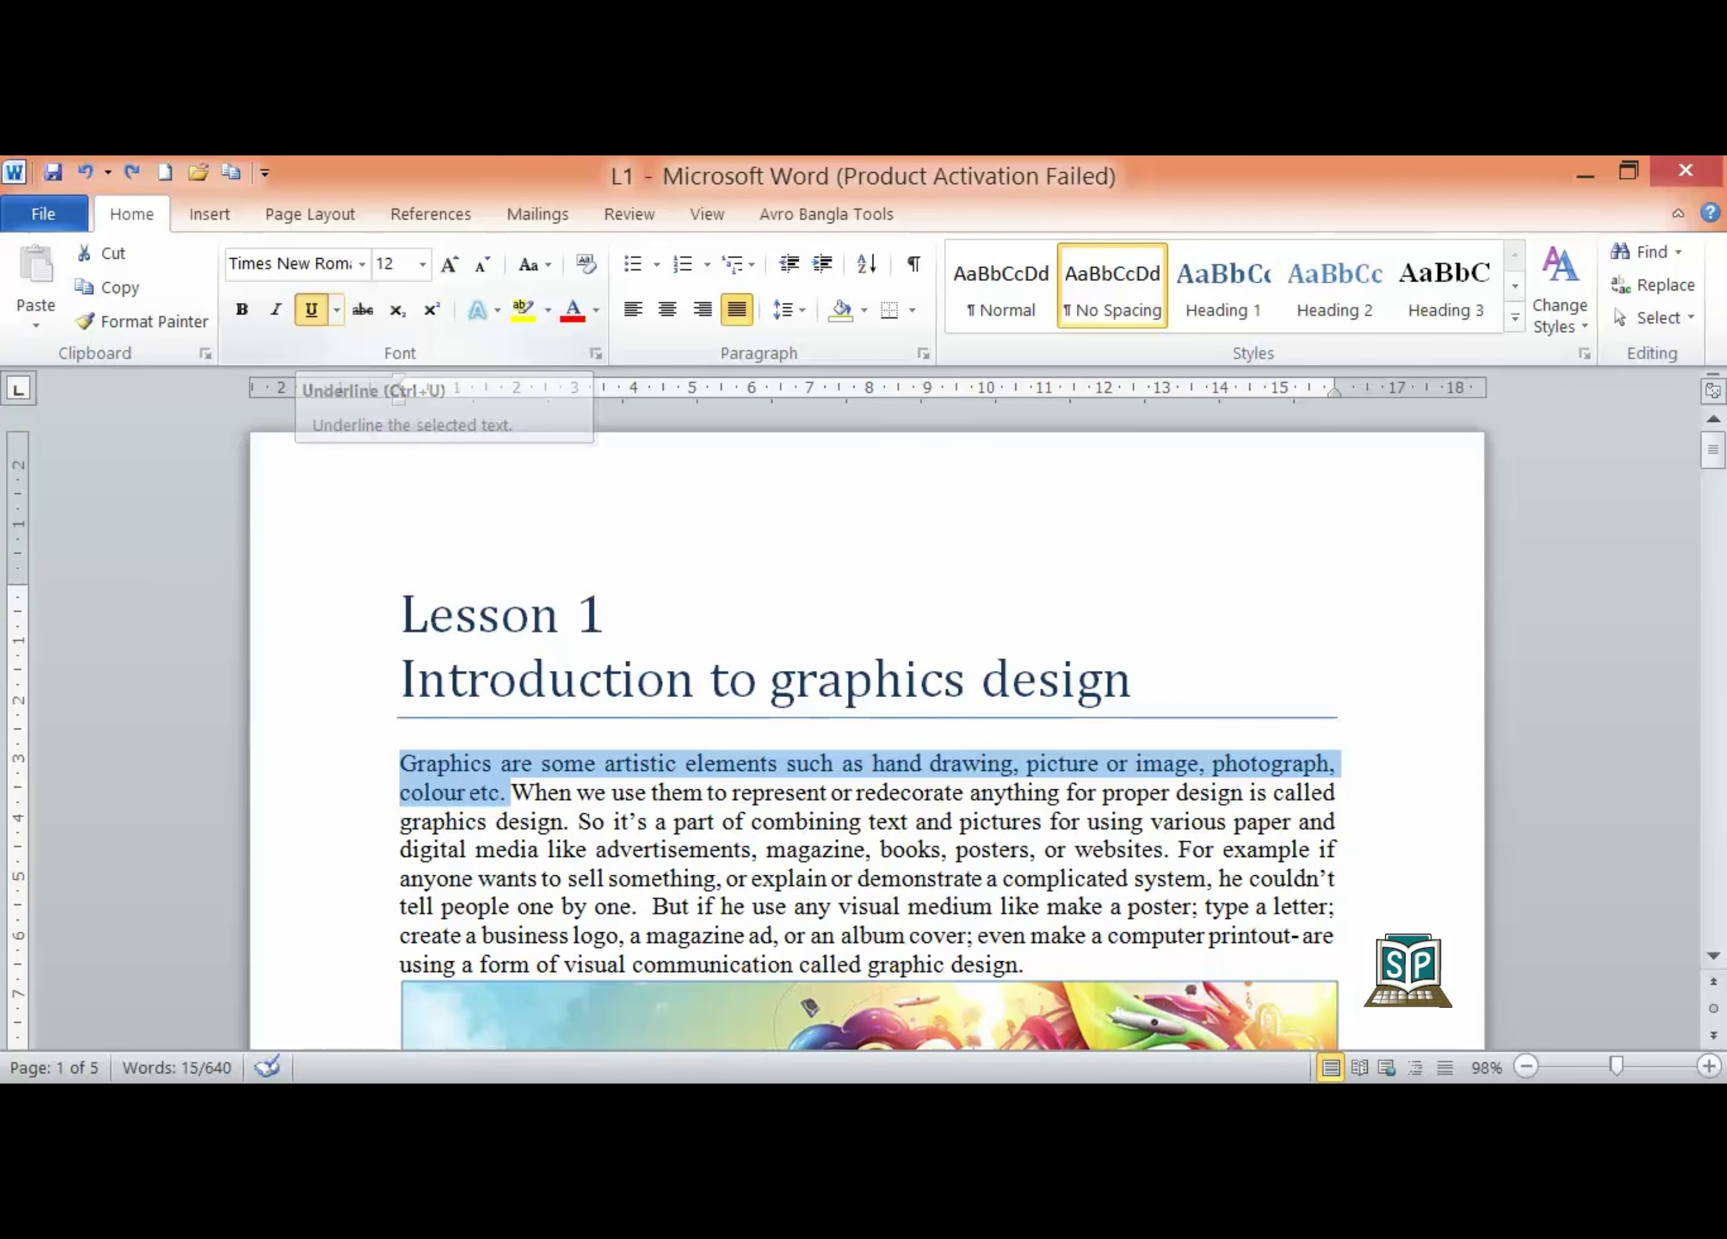
# Try underline and strikethrough in turn on the selected first sentence, undoing each format
pyautogui.click(312, 309)
pyautogui.hotkey('ctrl', 'z')
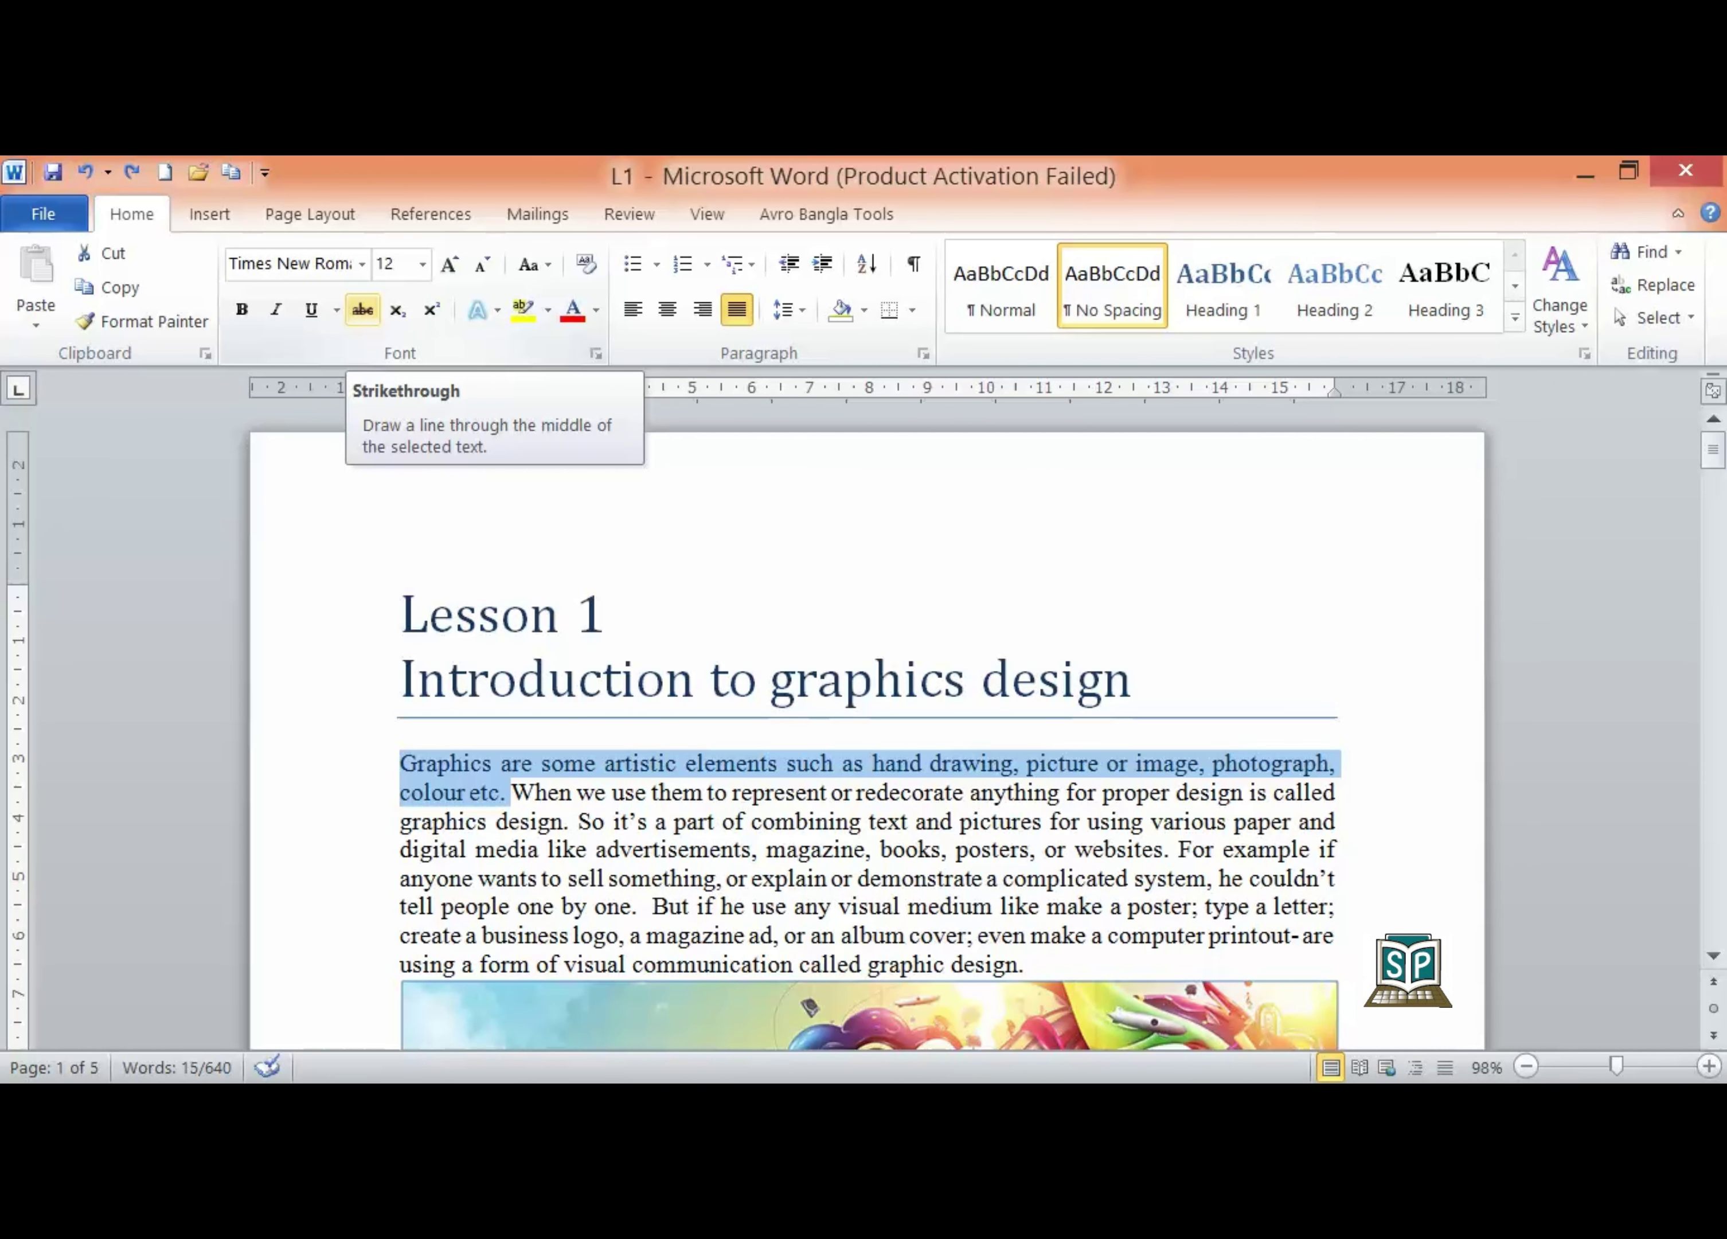
pyautogui.click(362, 310)
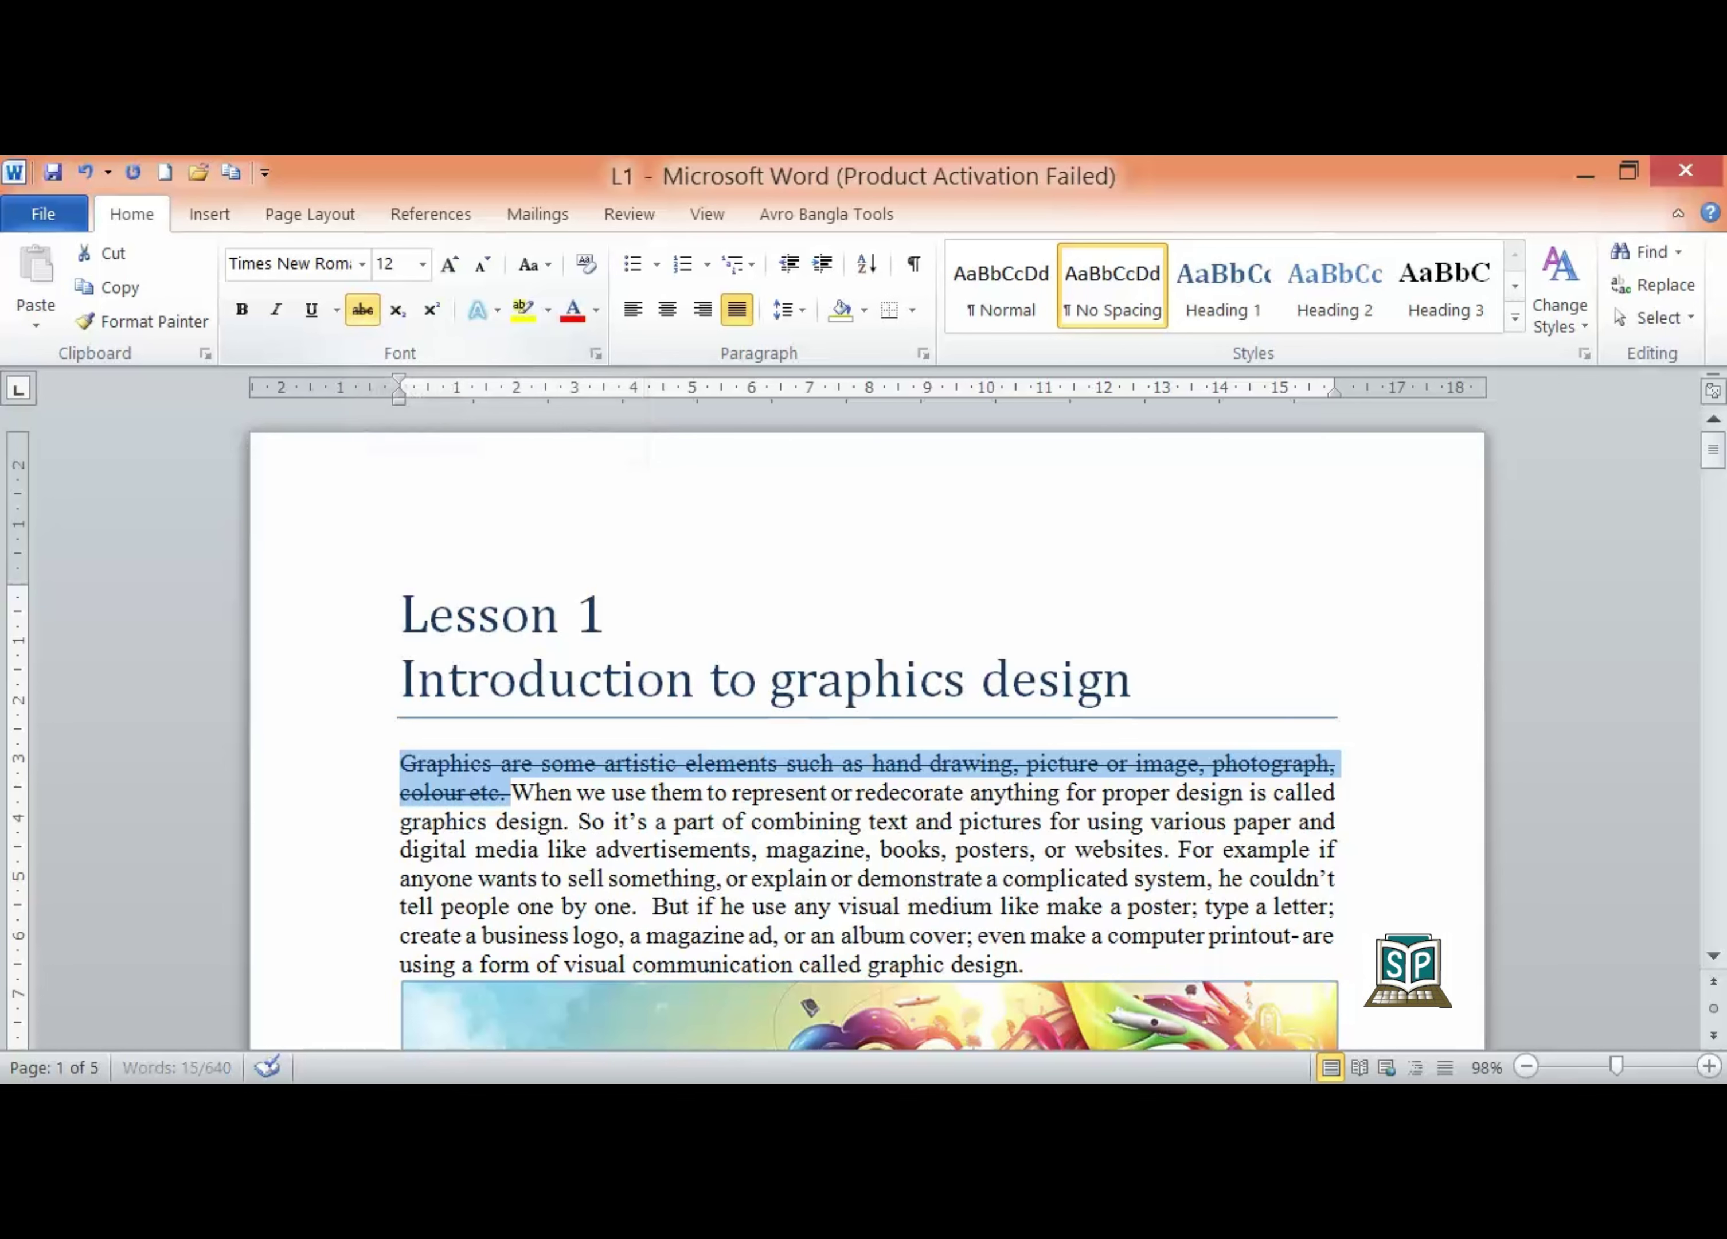
pyautogui.hotkey('ctrl', 'z')
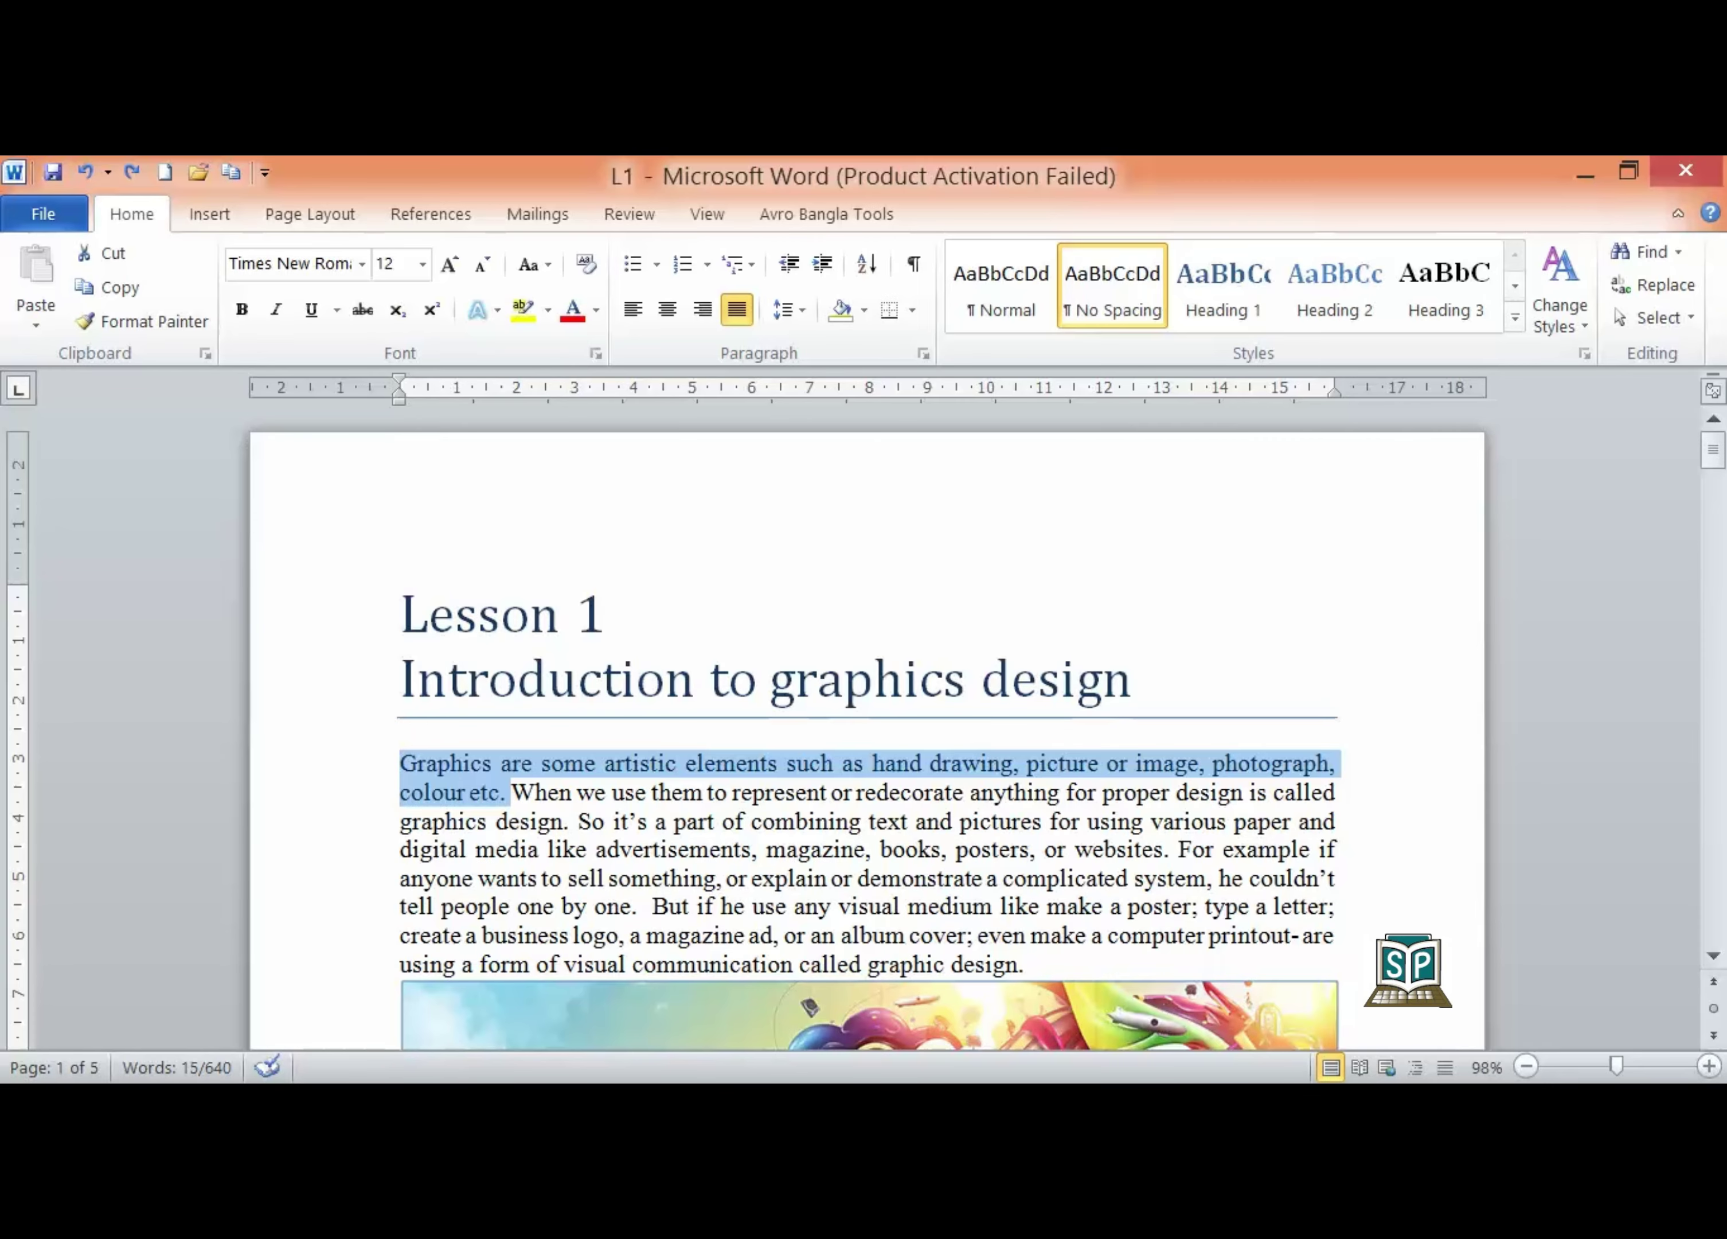
# Insert a 0 right after the paragraph's first word, "Graphics", and format it as subscript
pyautogui.click(493, 763)
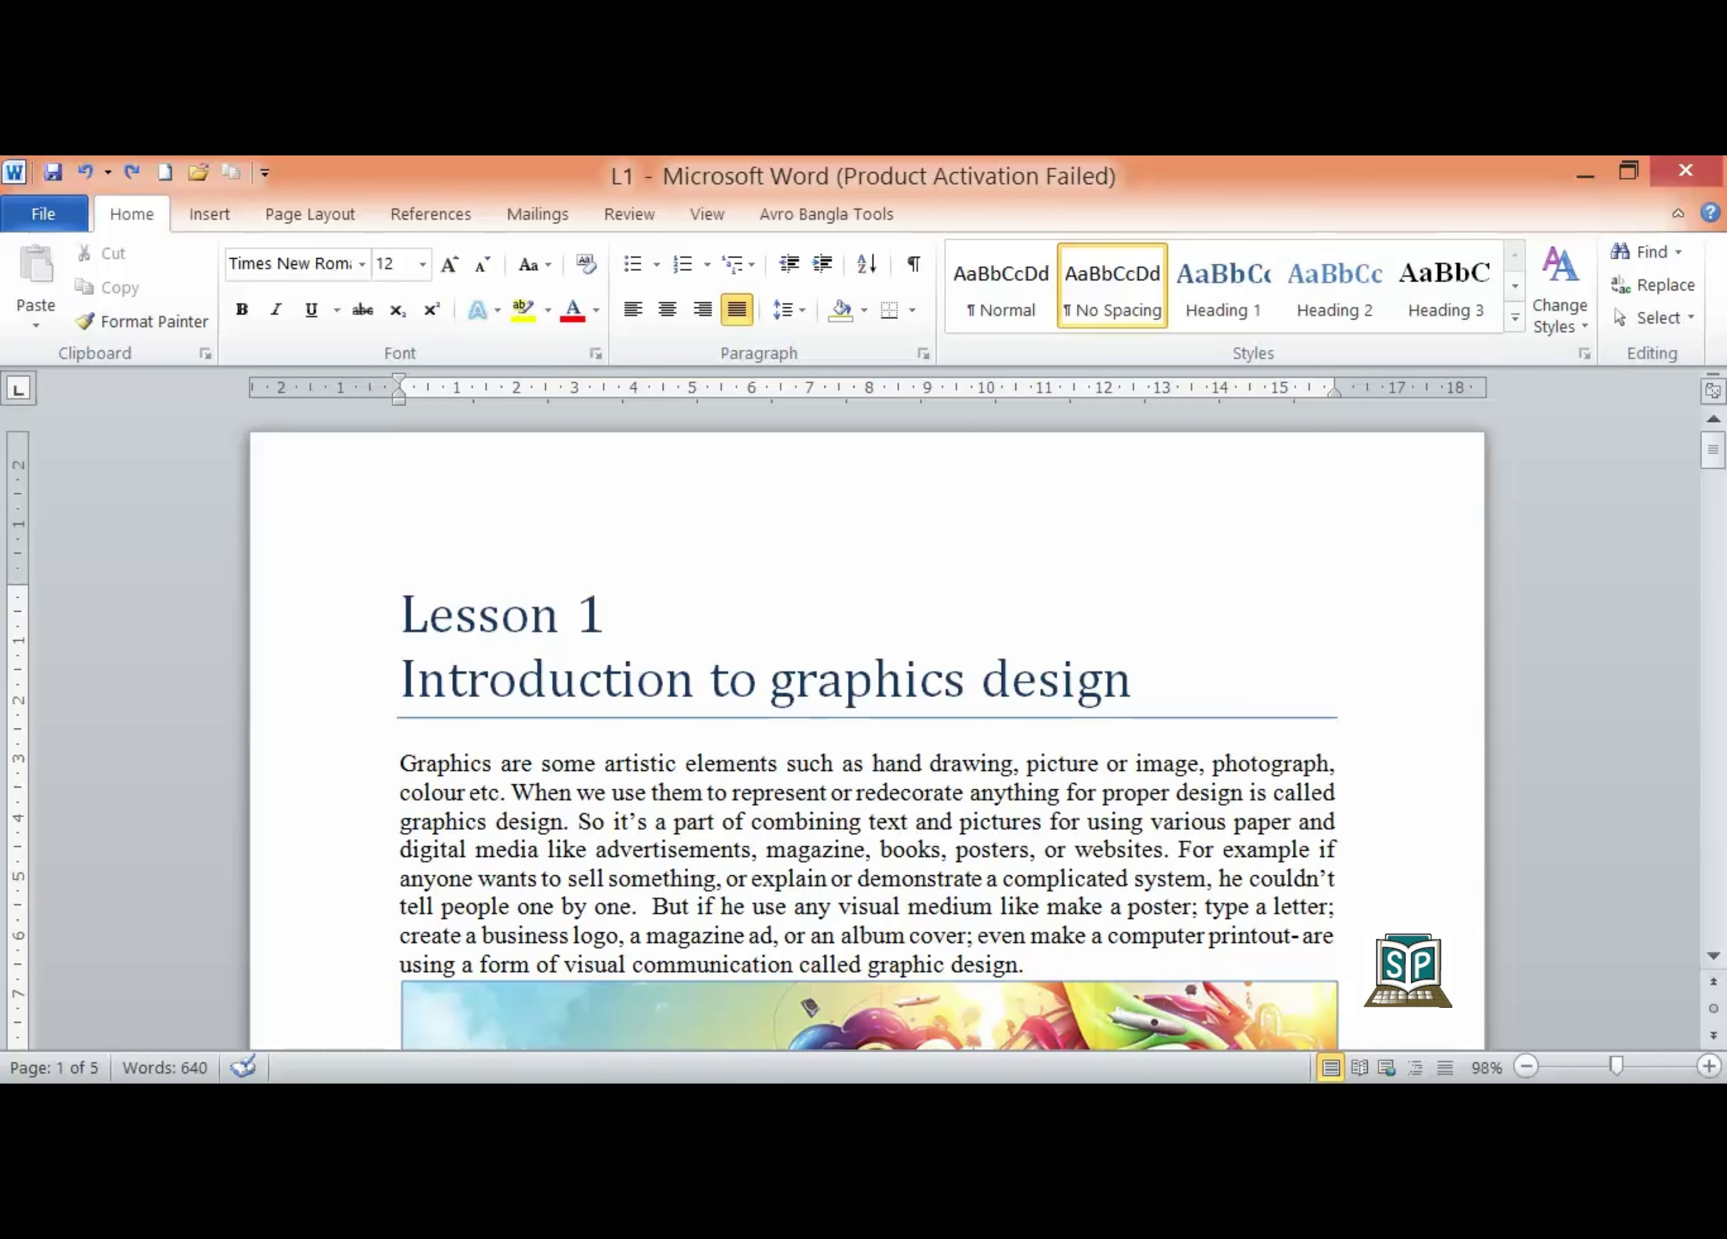
pyautogui.write('0')
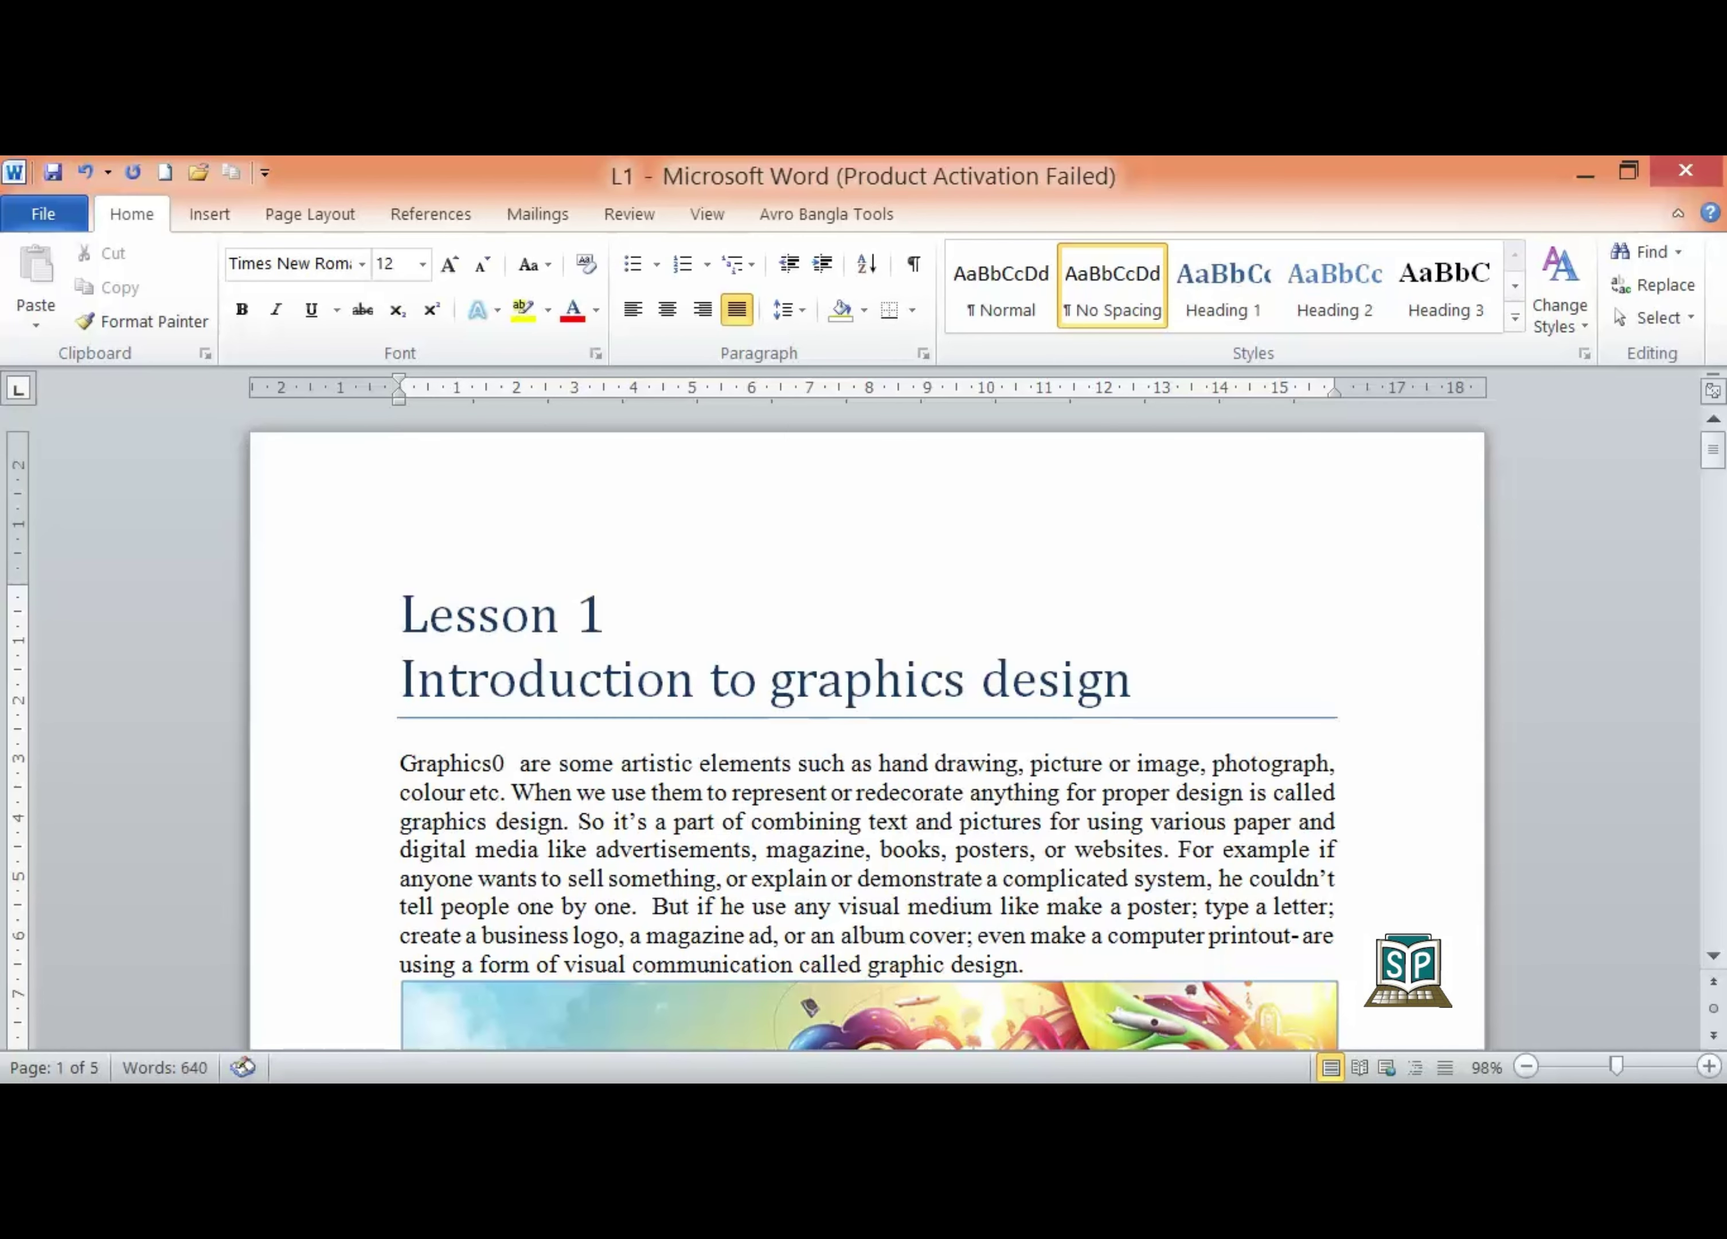
pyautogui.press('Left')
pyautogui.hotkey('shift', 'Left')
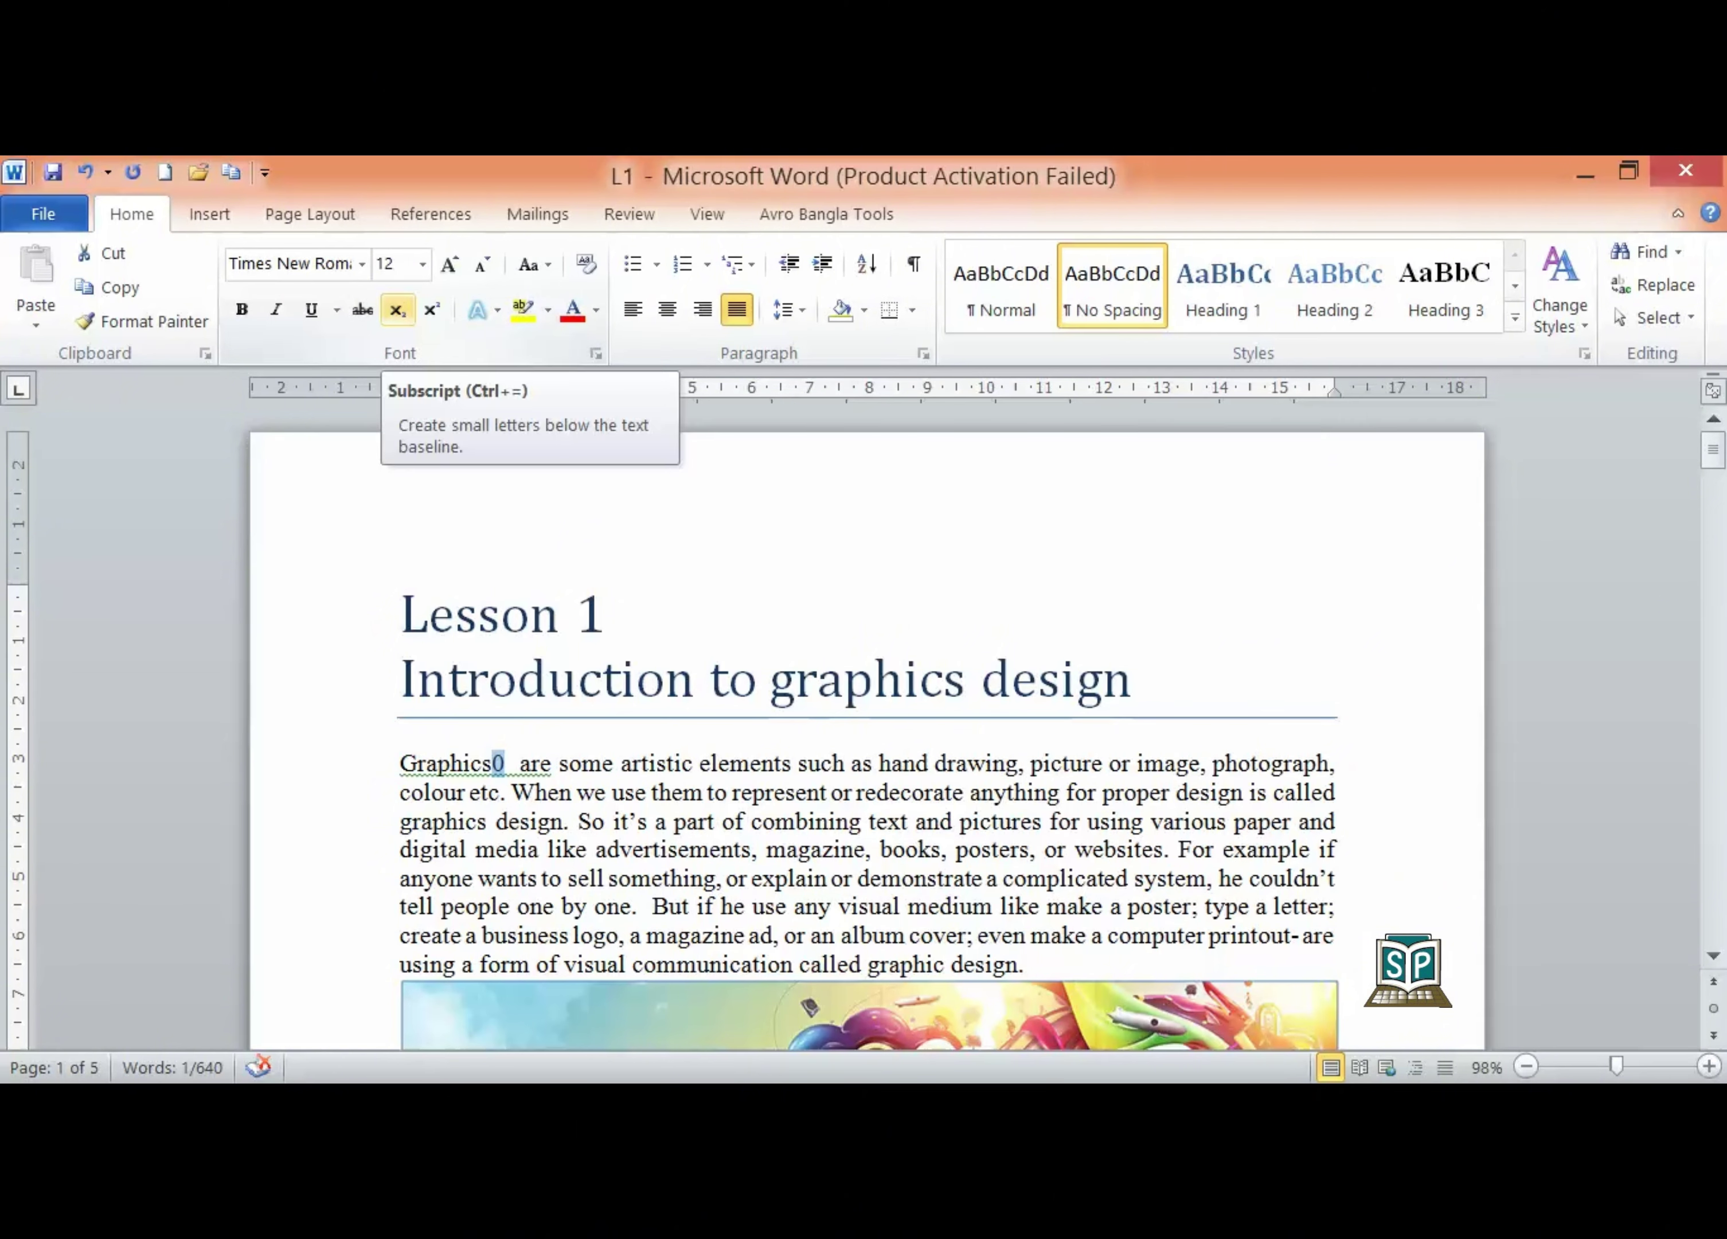
pyautogui.click(397, 309)
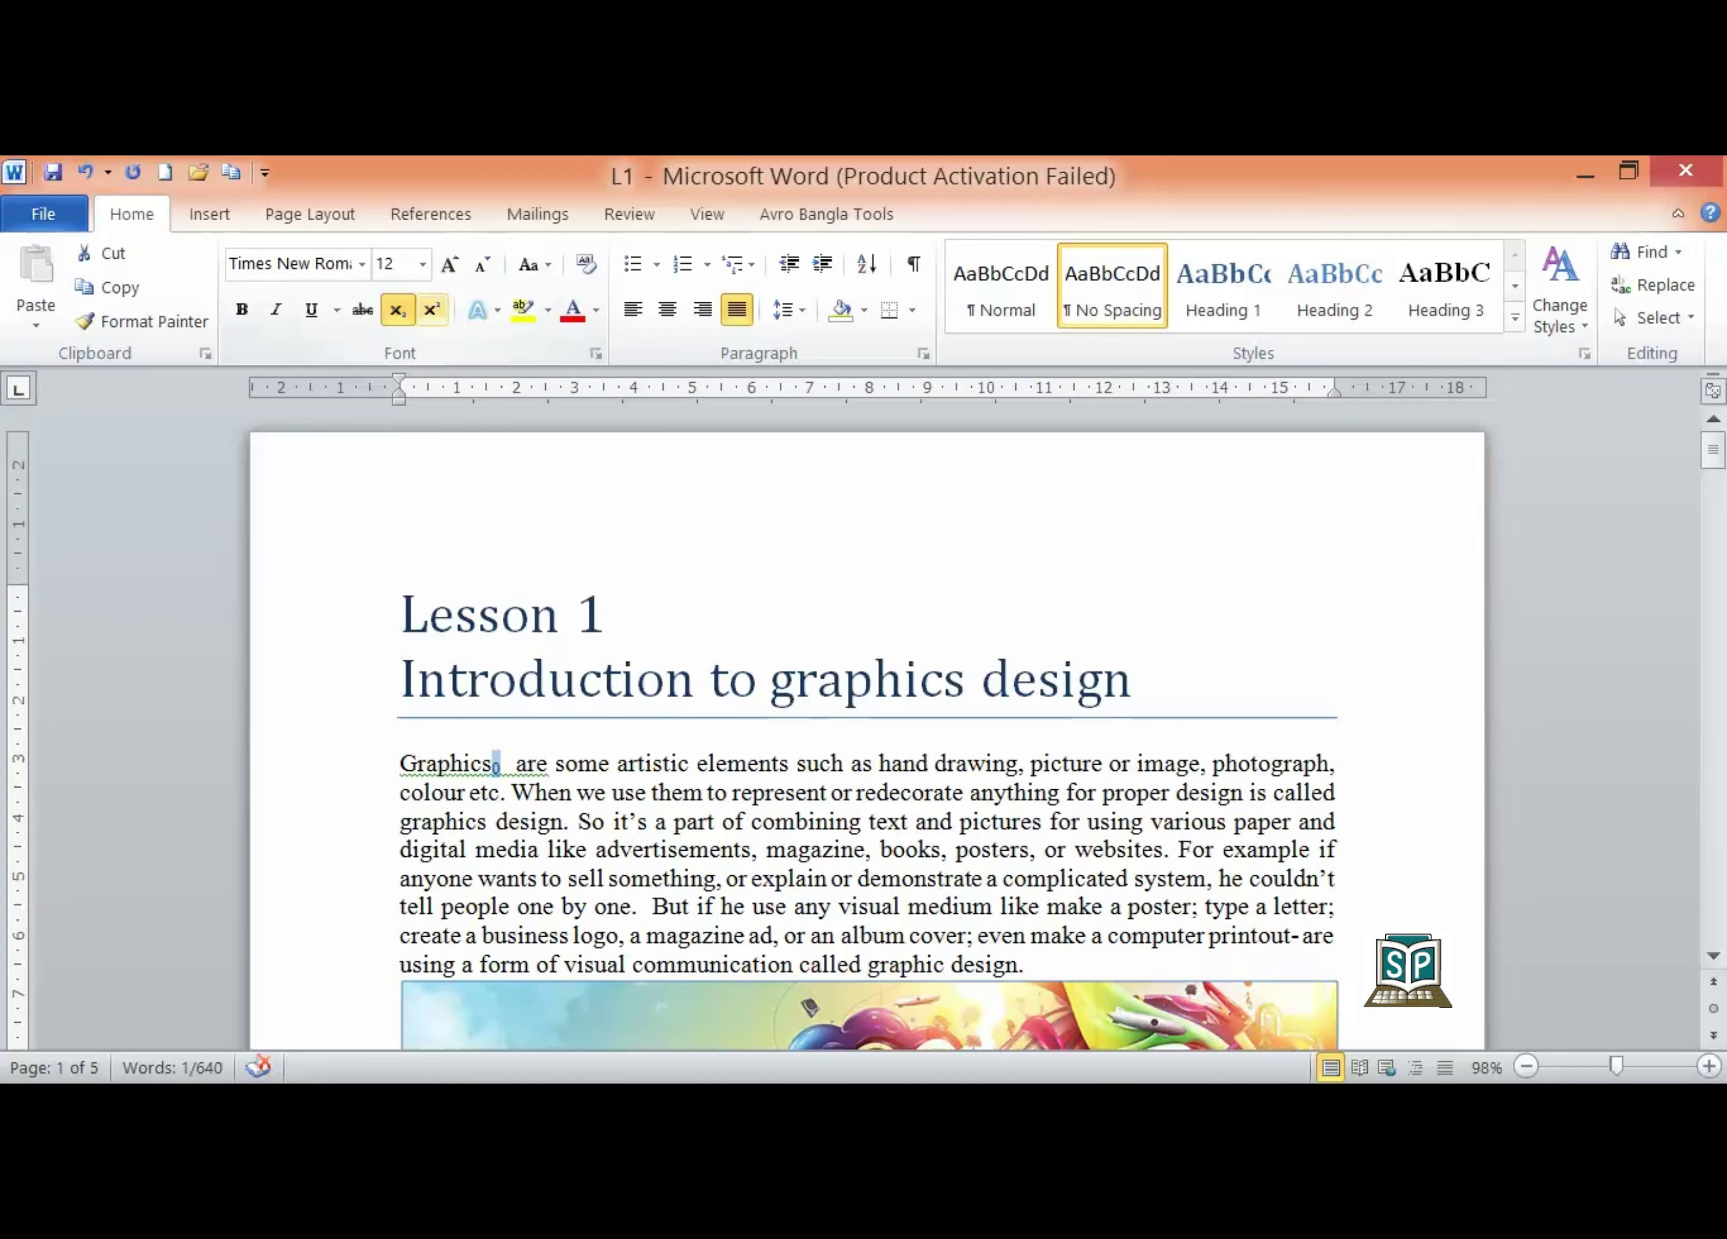
# Switch the selected 0 after "Graphics" to superscript and delete it
pyautogui.click(432, 309)
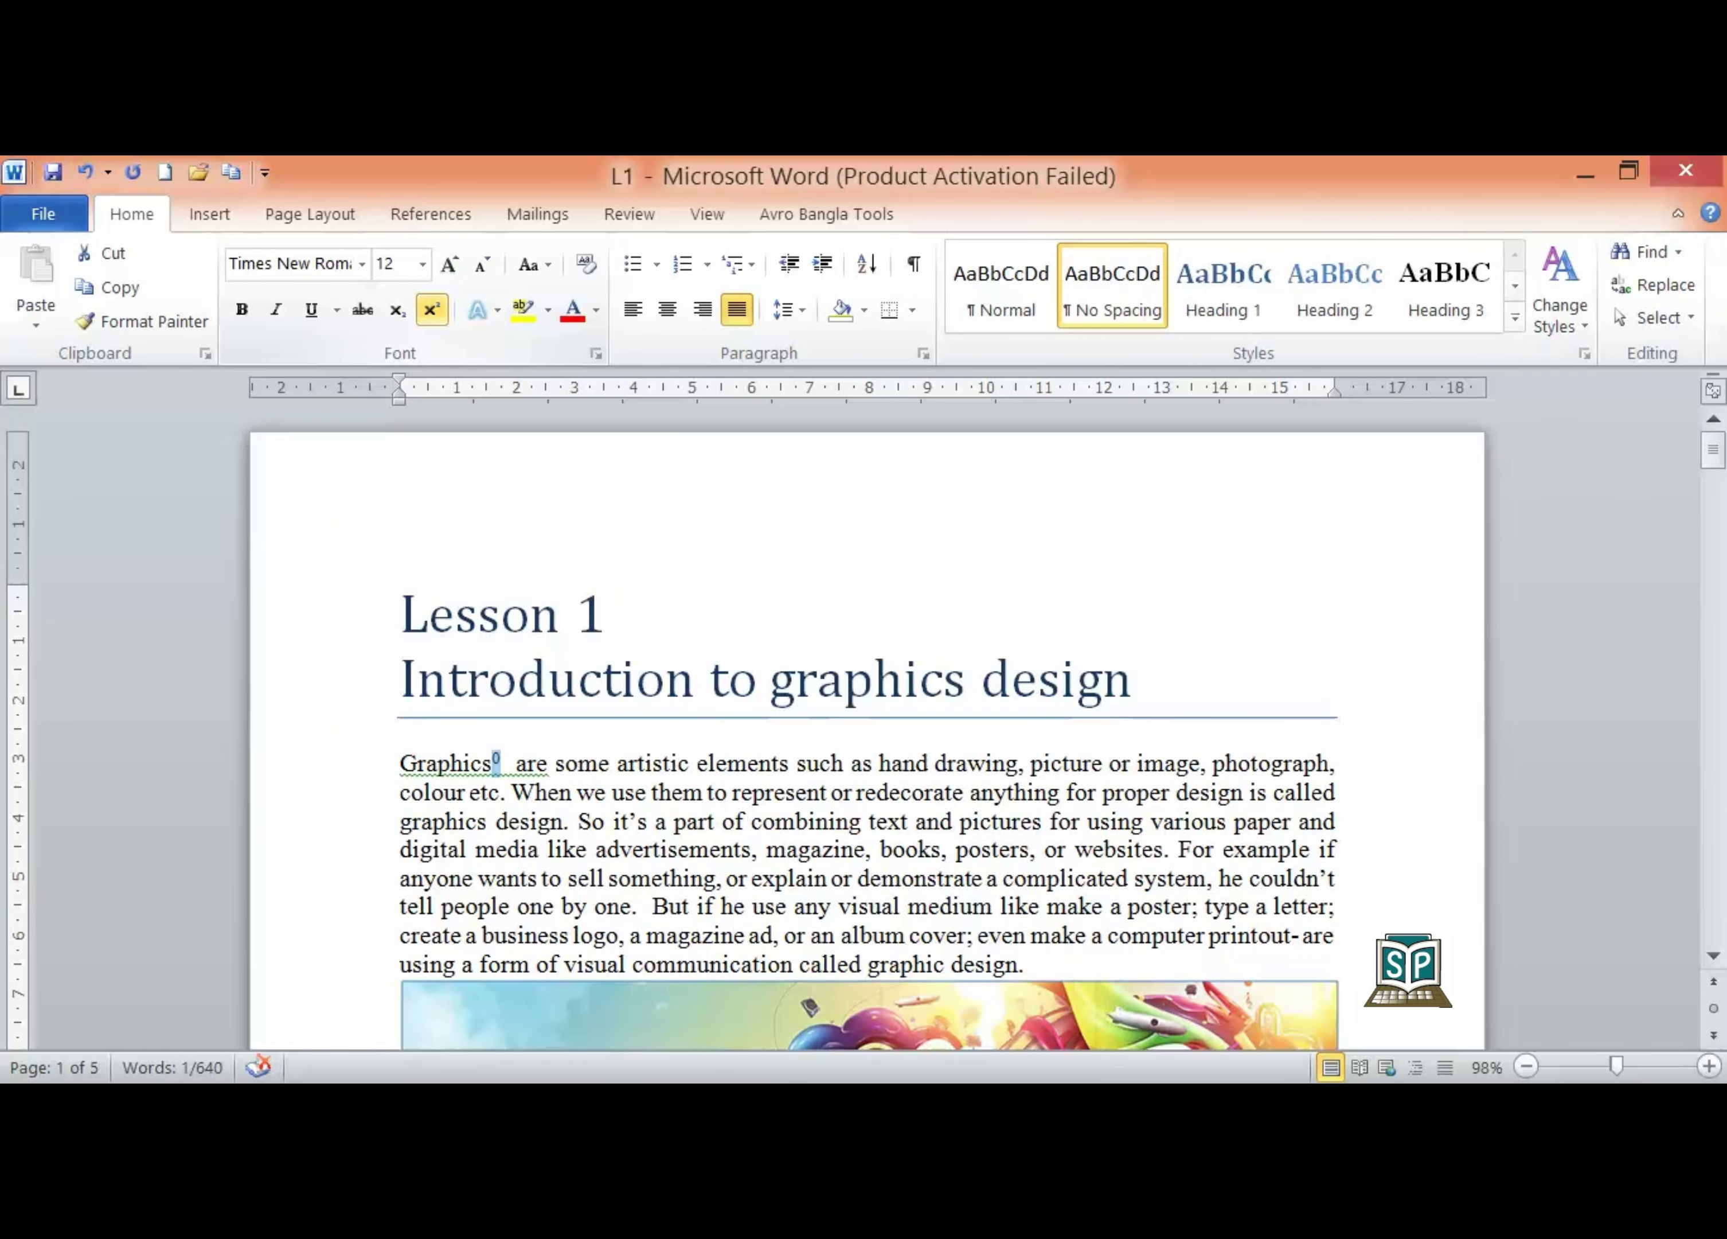
pyautogui.press('Delete')
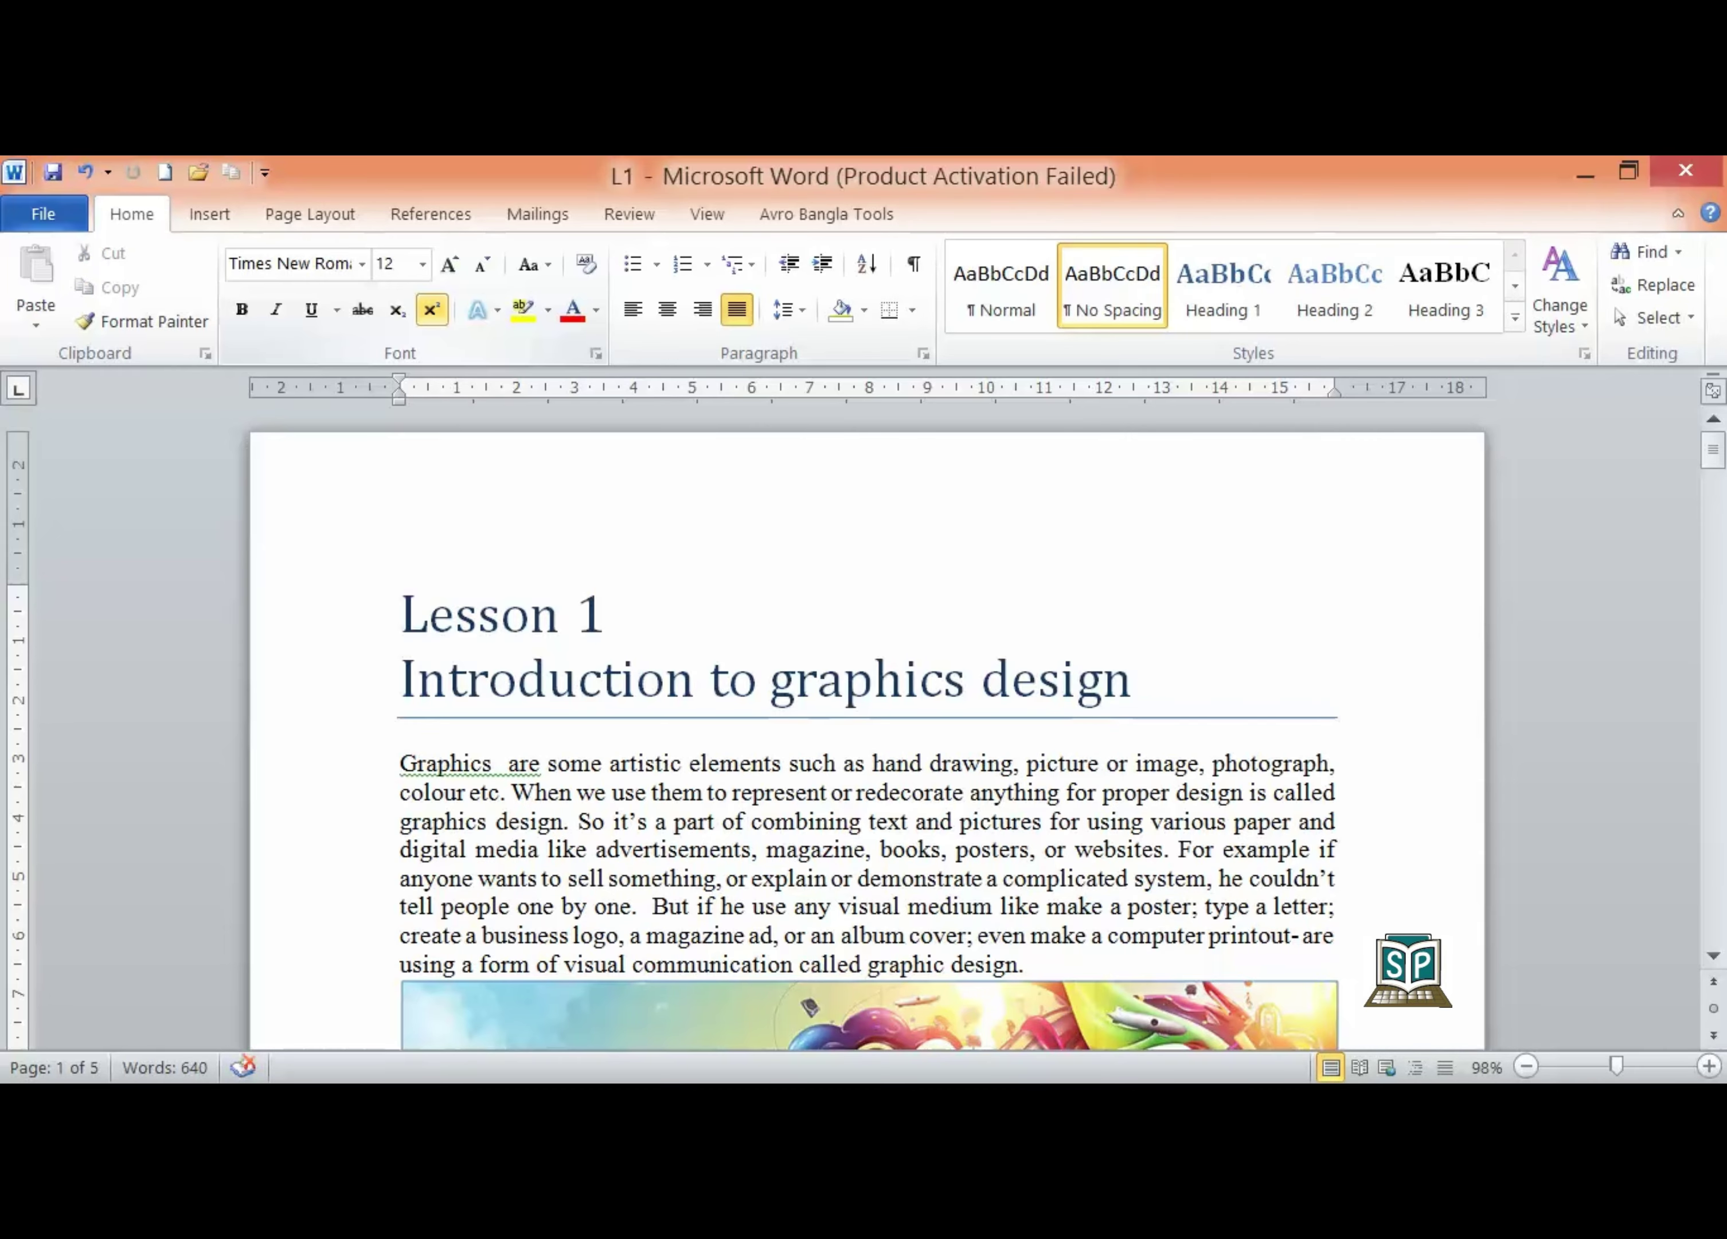
# Try a preset text effect on the paragraph's first word, "Graphics", browse the outline, shadow, reflection and glow options, and undo the effect
pyautogui.moveTo(494, 763); pyautogui.dragTo(400, 763)
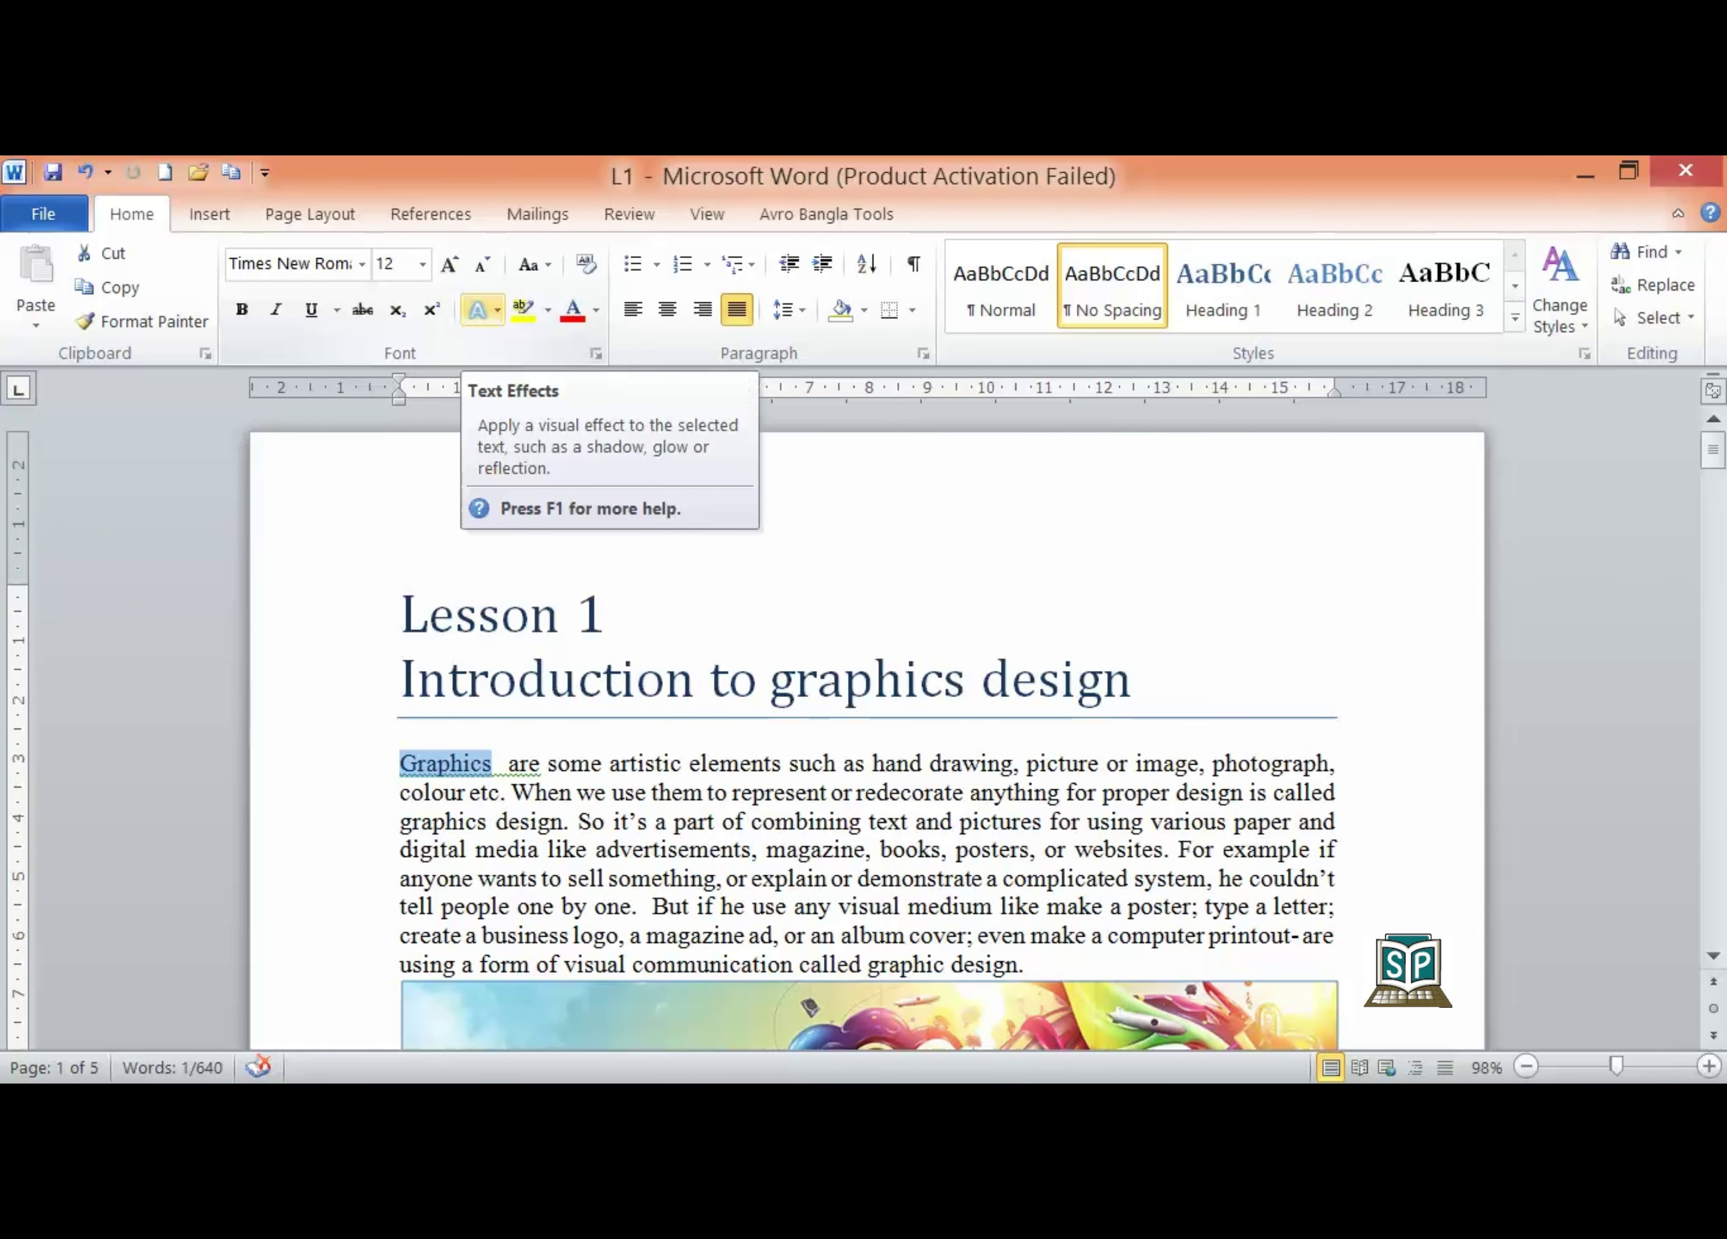
pyautogui.click(478, 309)
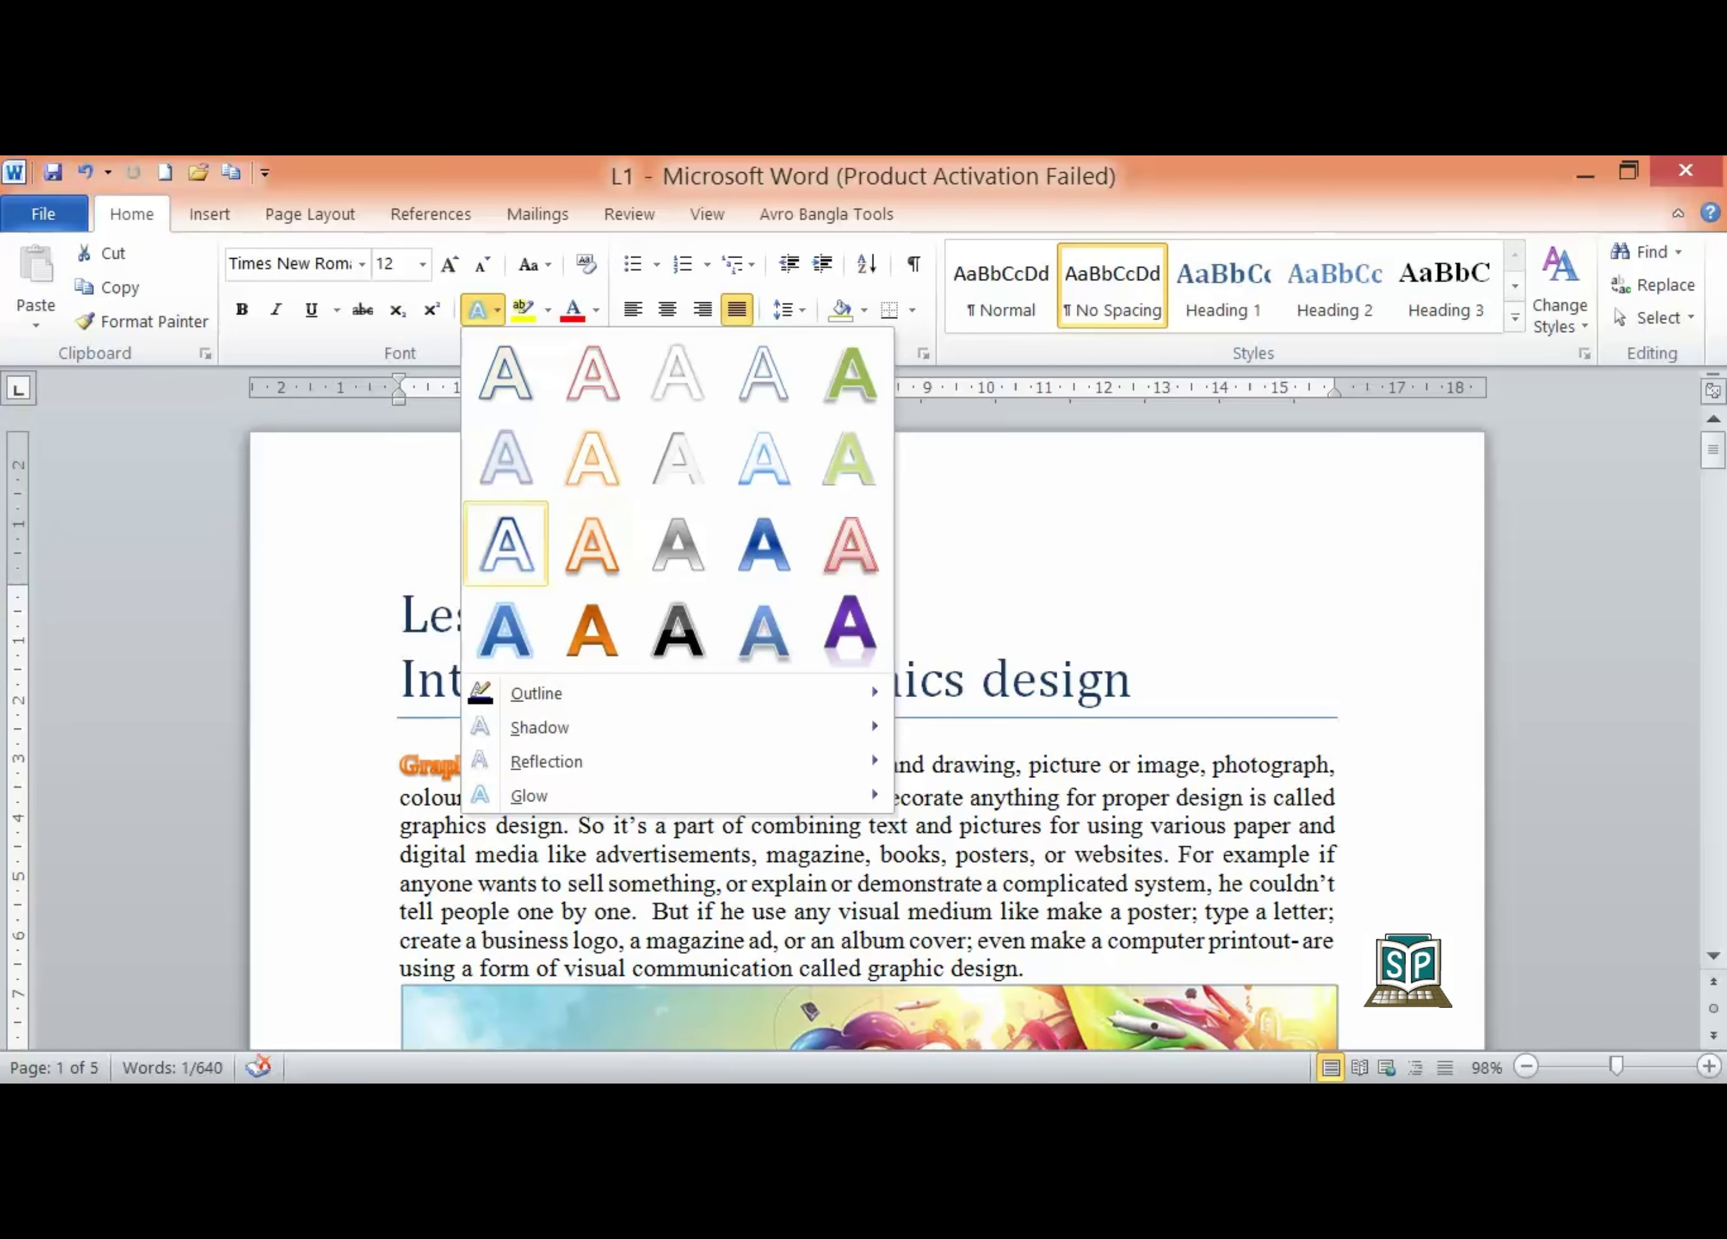
pyautogui.click(505, 457)
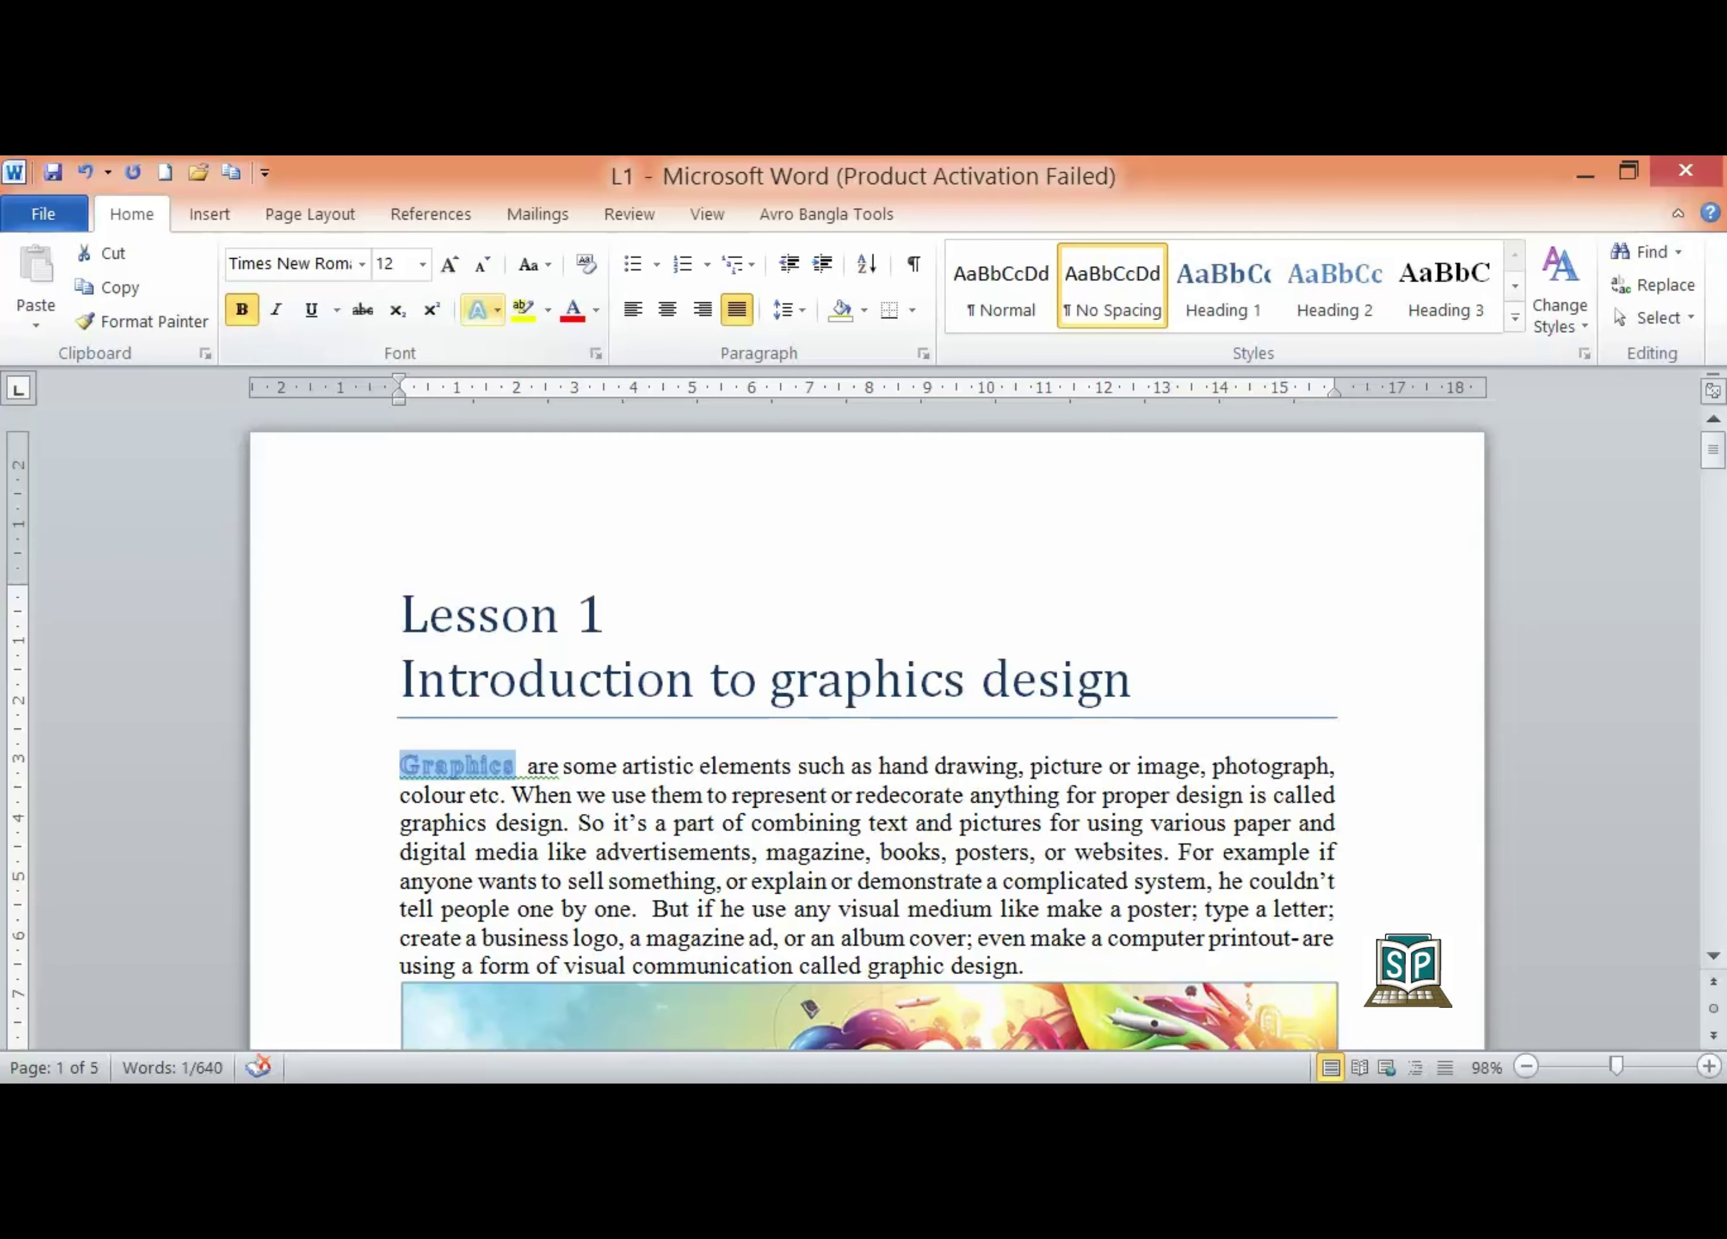
pyautogui.click(479, 310)
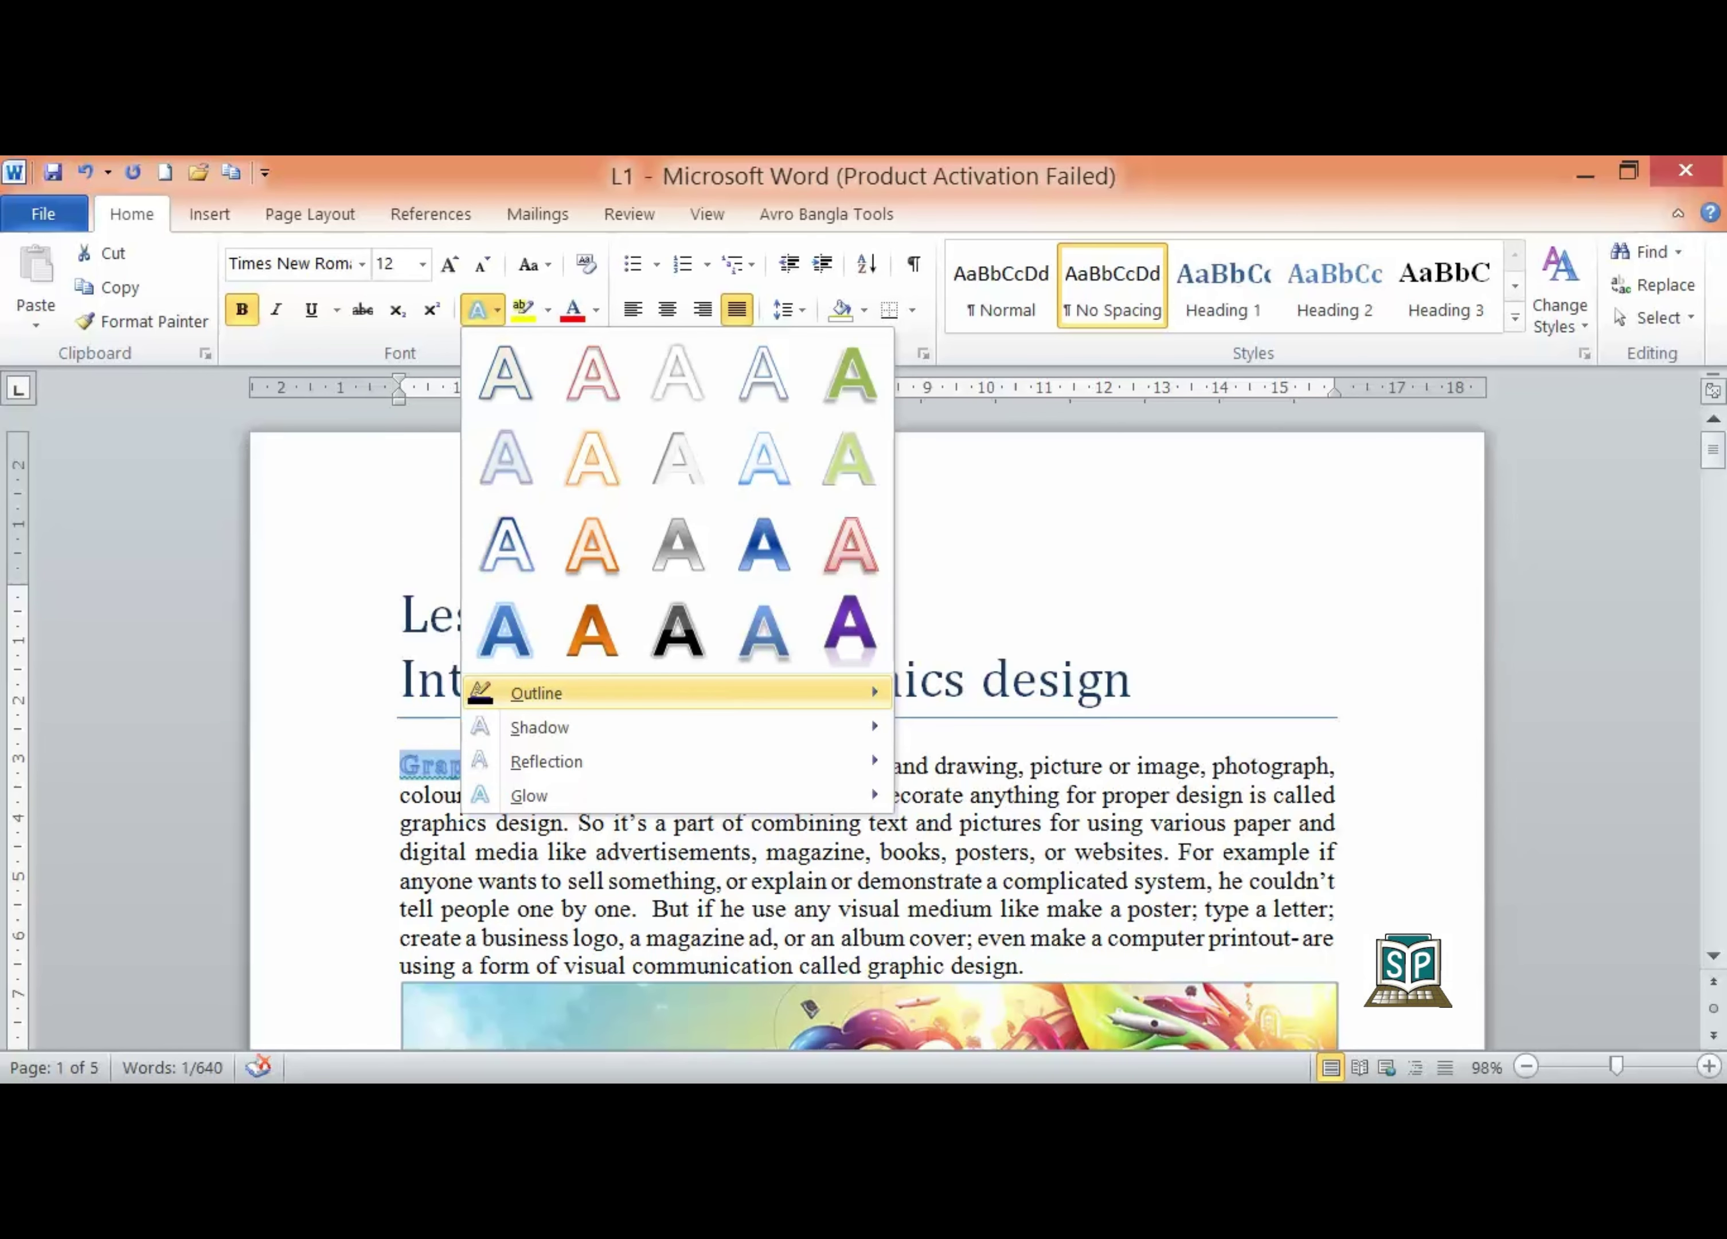
pyautogui.moveTo(536, 692)
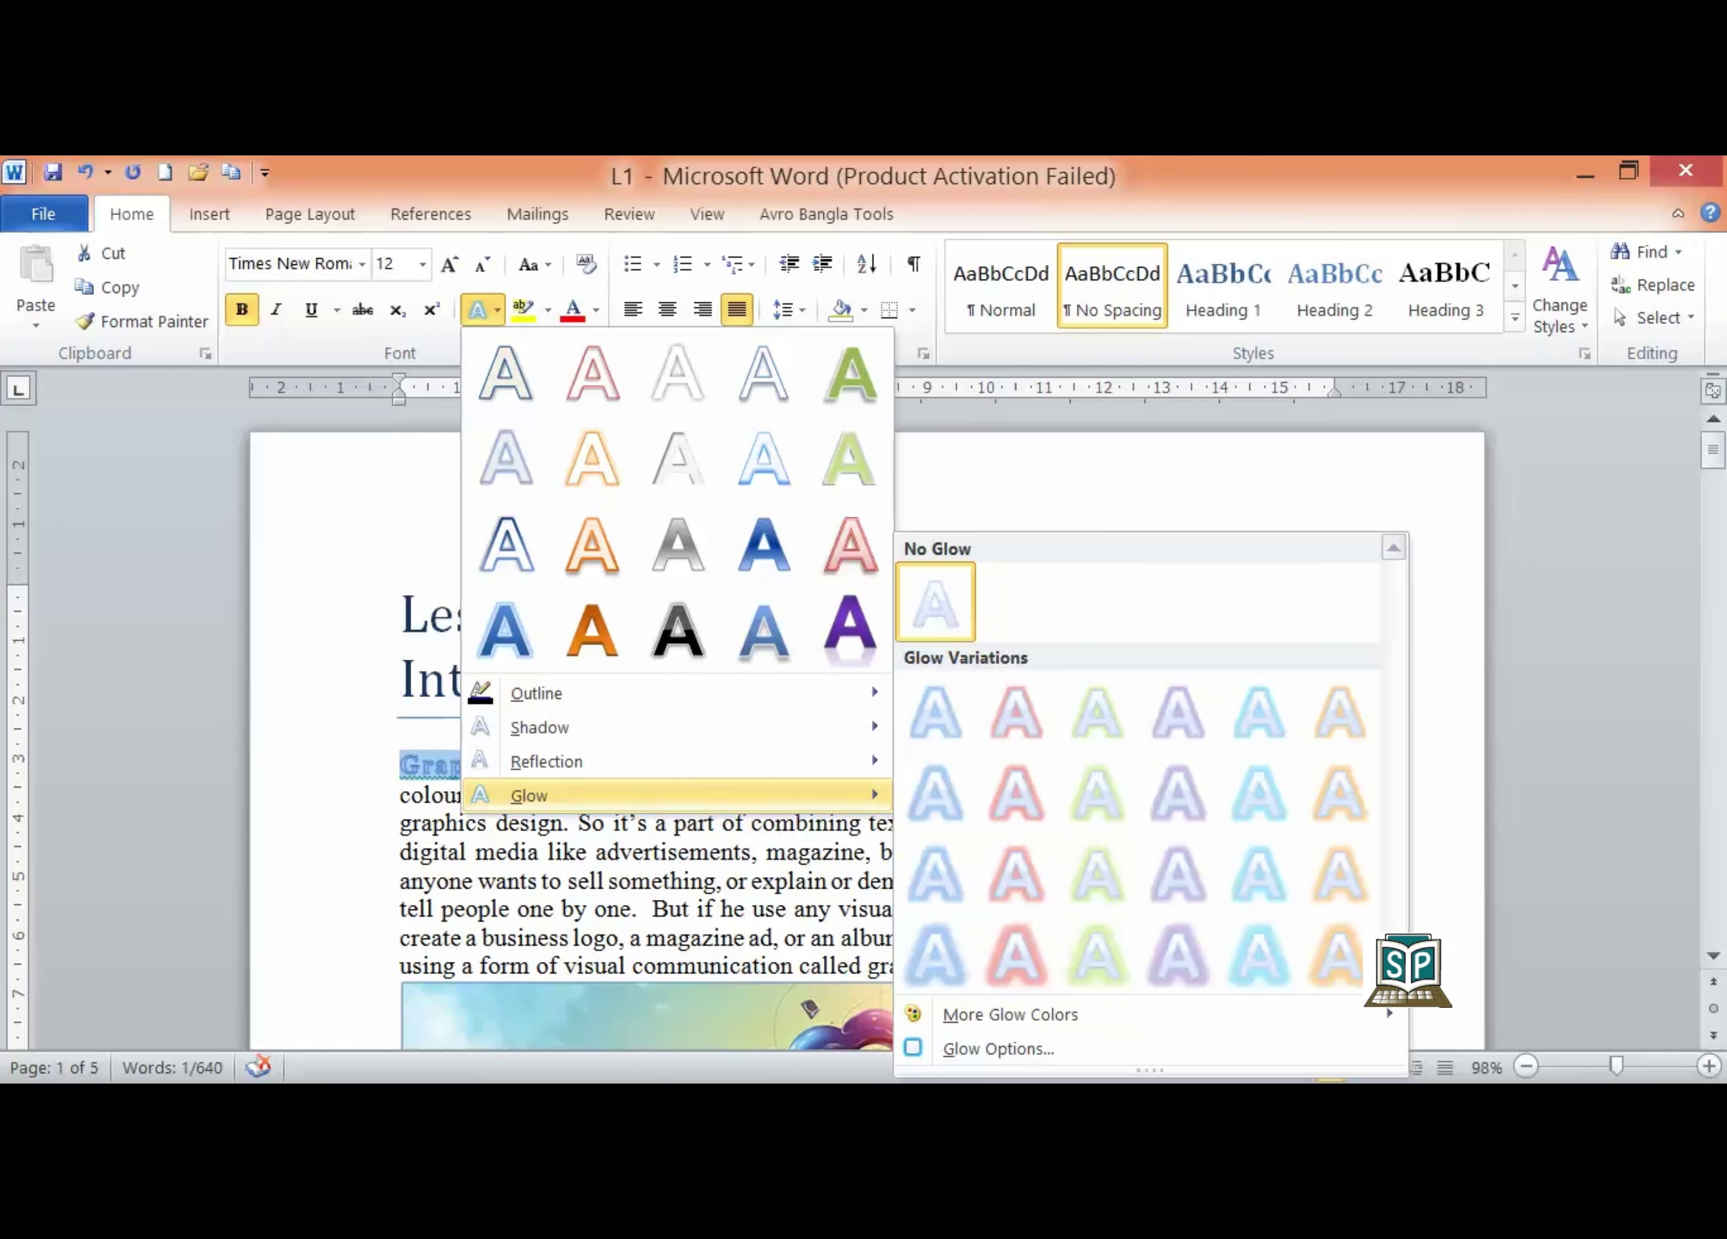
pyautogui.press('Escape')
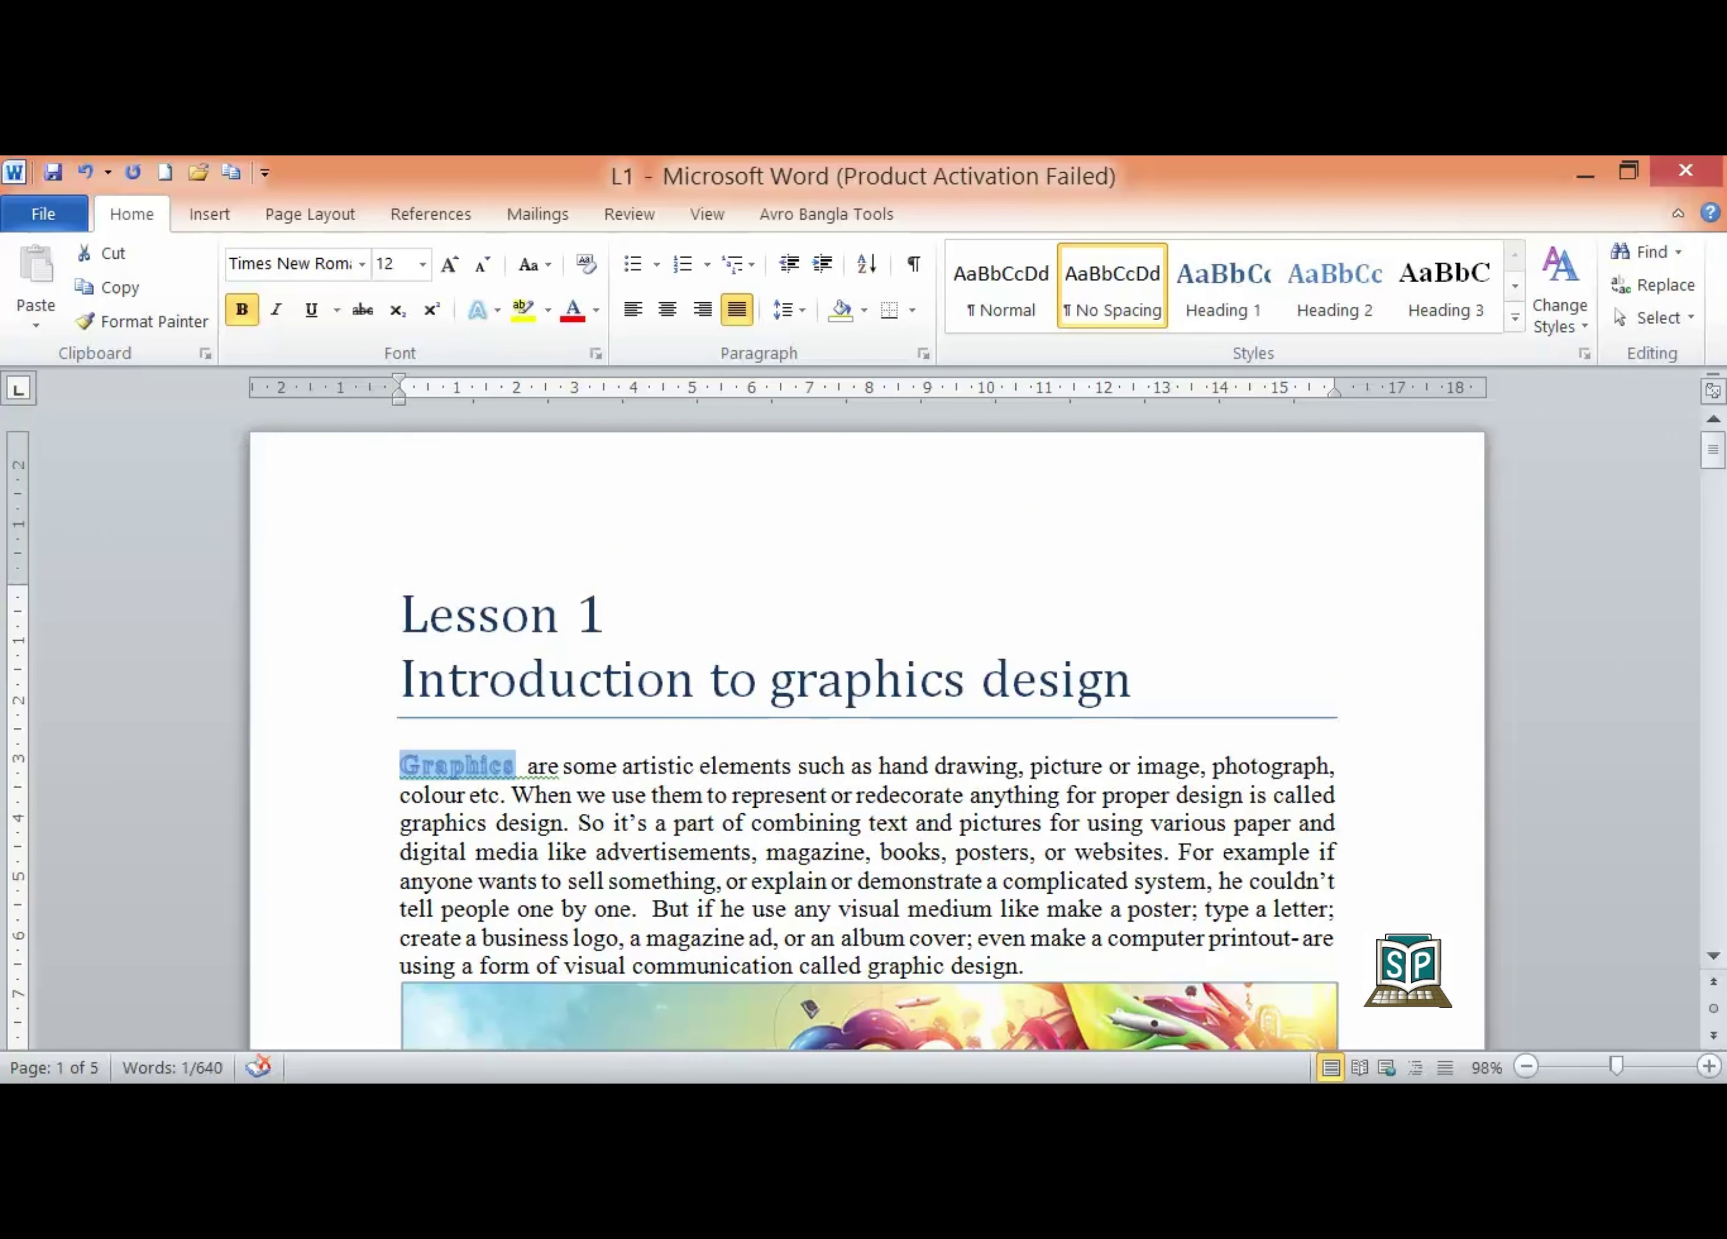
pyautogui.hotkey('ctrl', 'z')
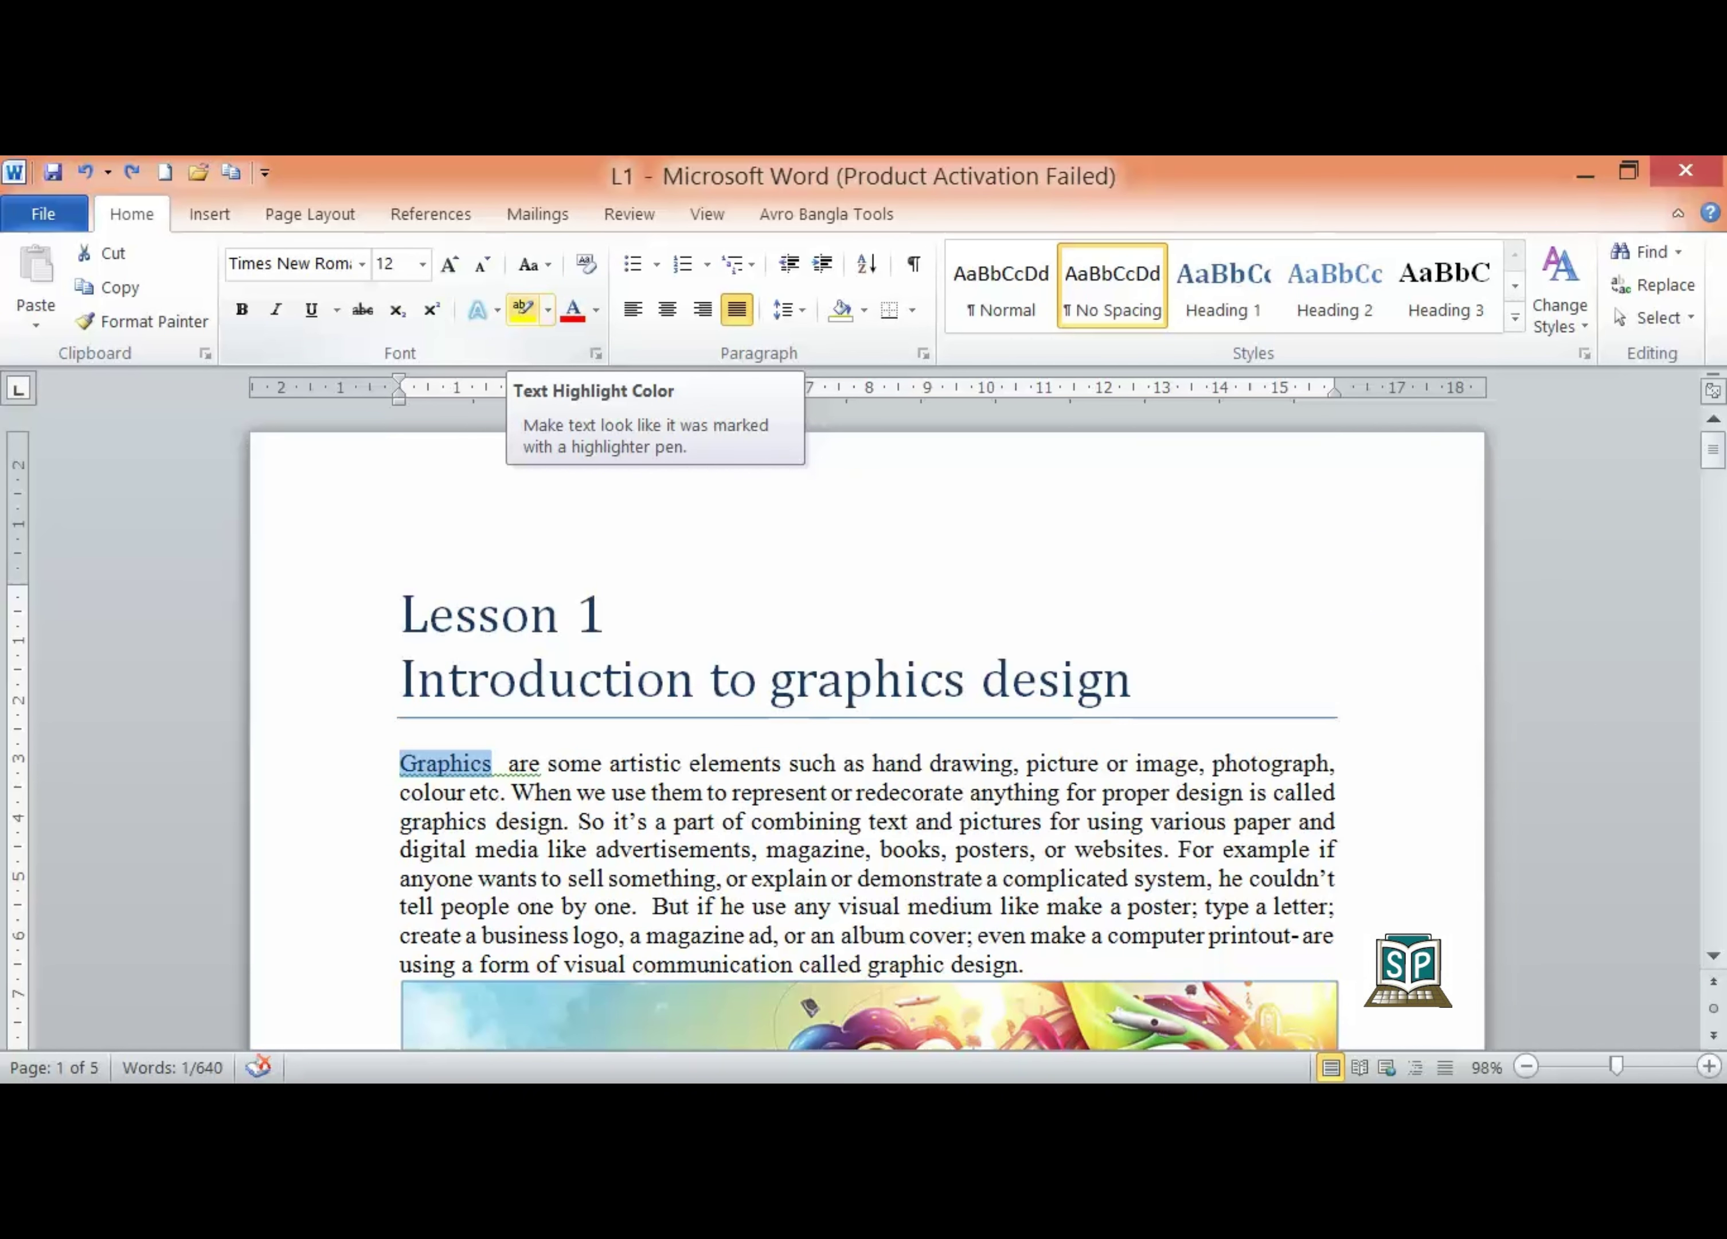
# Try a yellow highlight on the word "Graphics", reselect the word and preview other highlight colours such as Teal
pyautogui.click(522, 309)
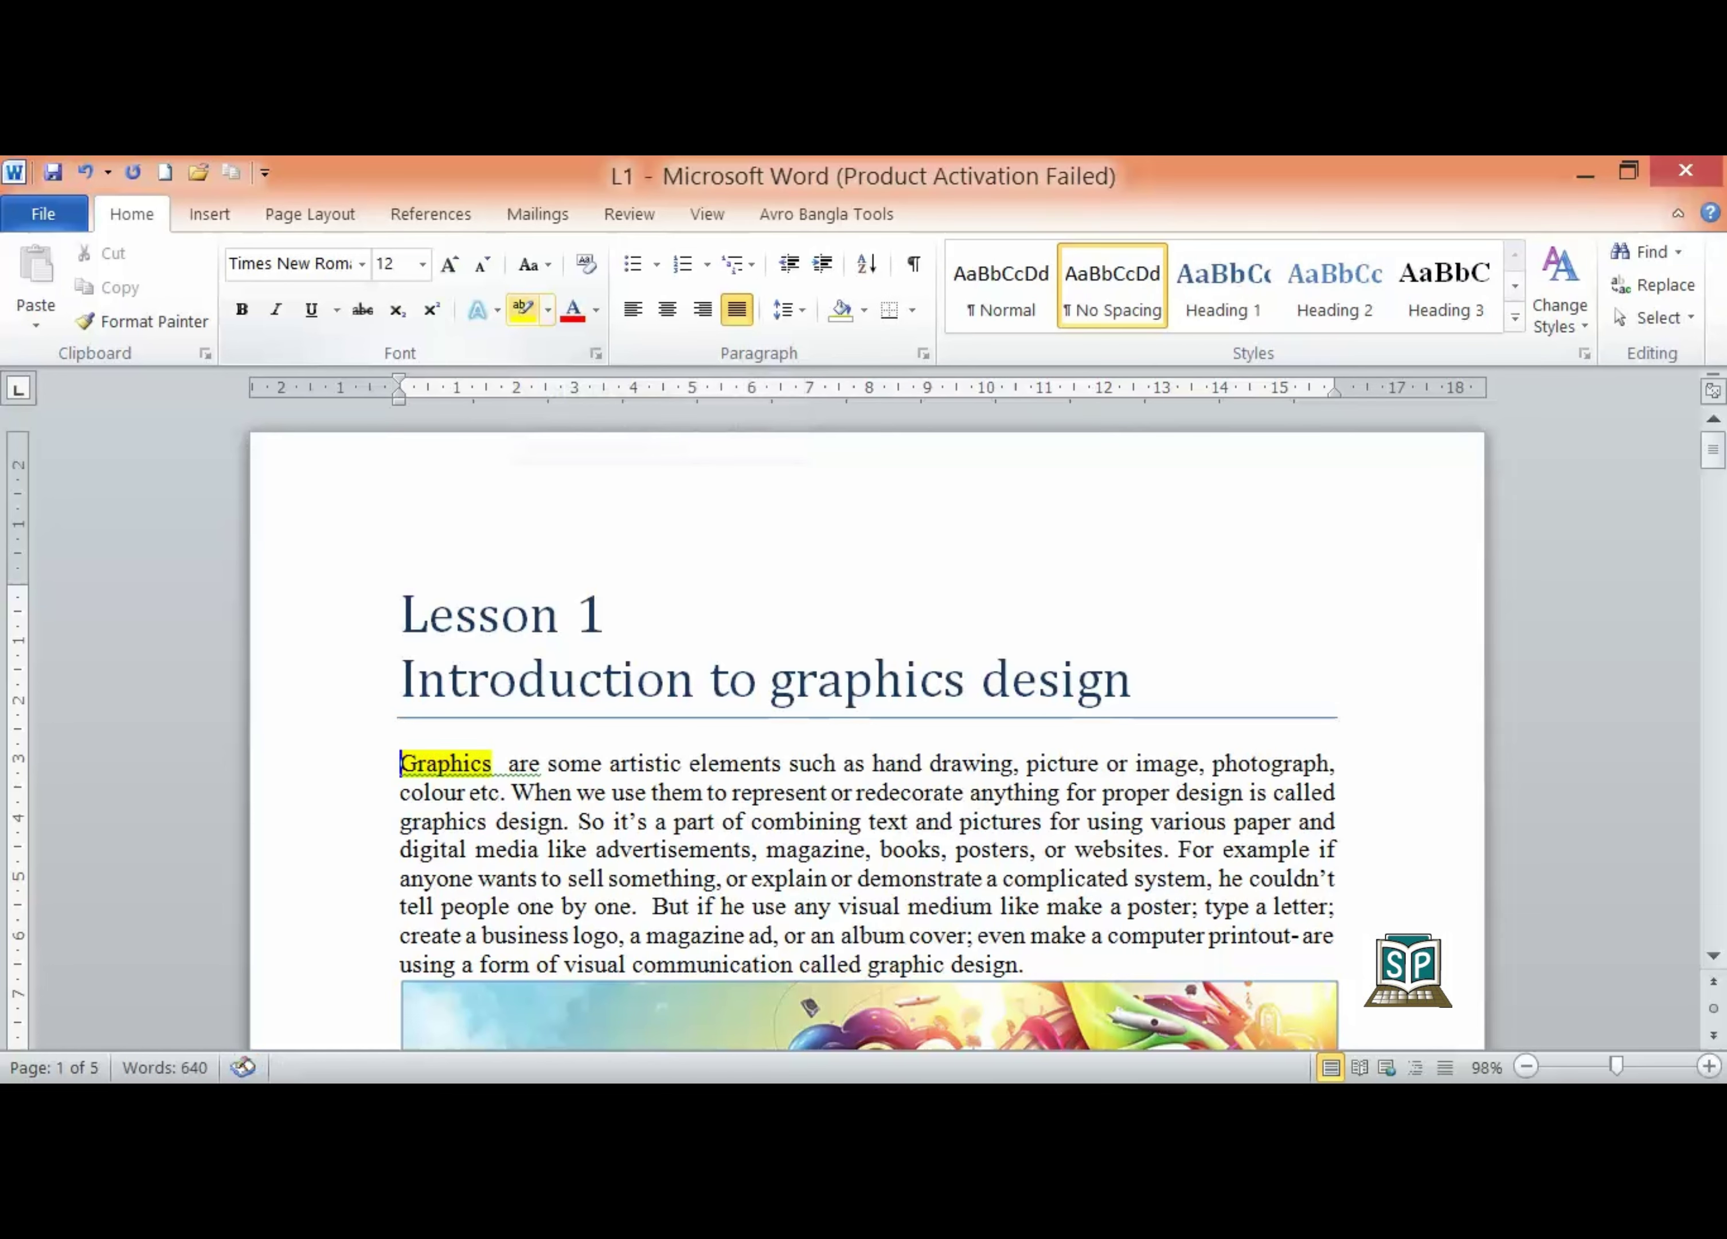
pyautogui.press('Left')
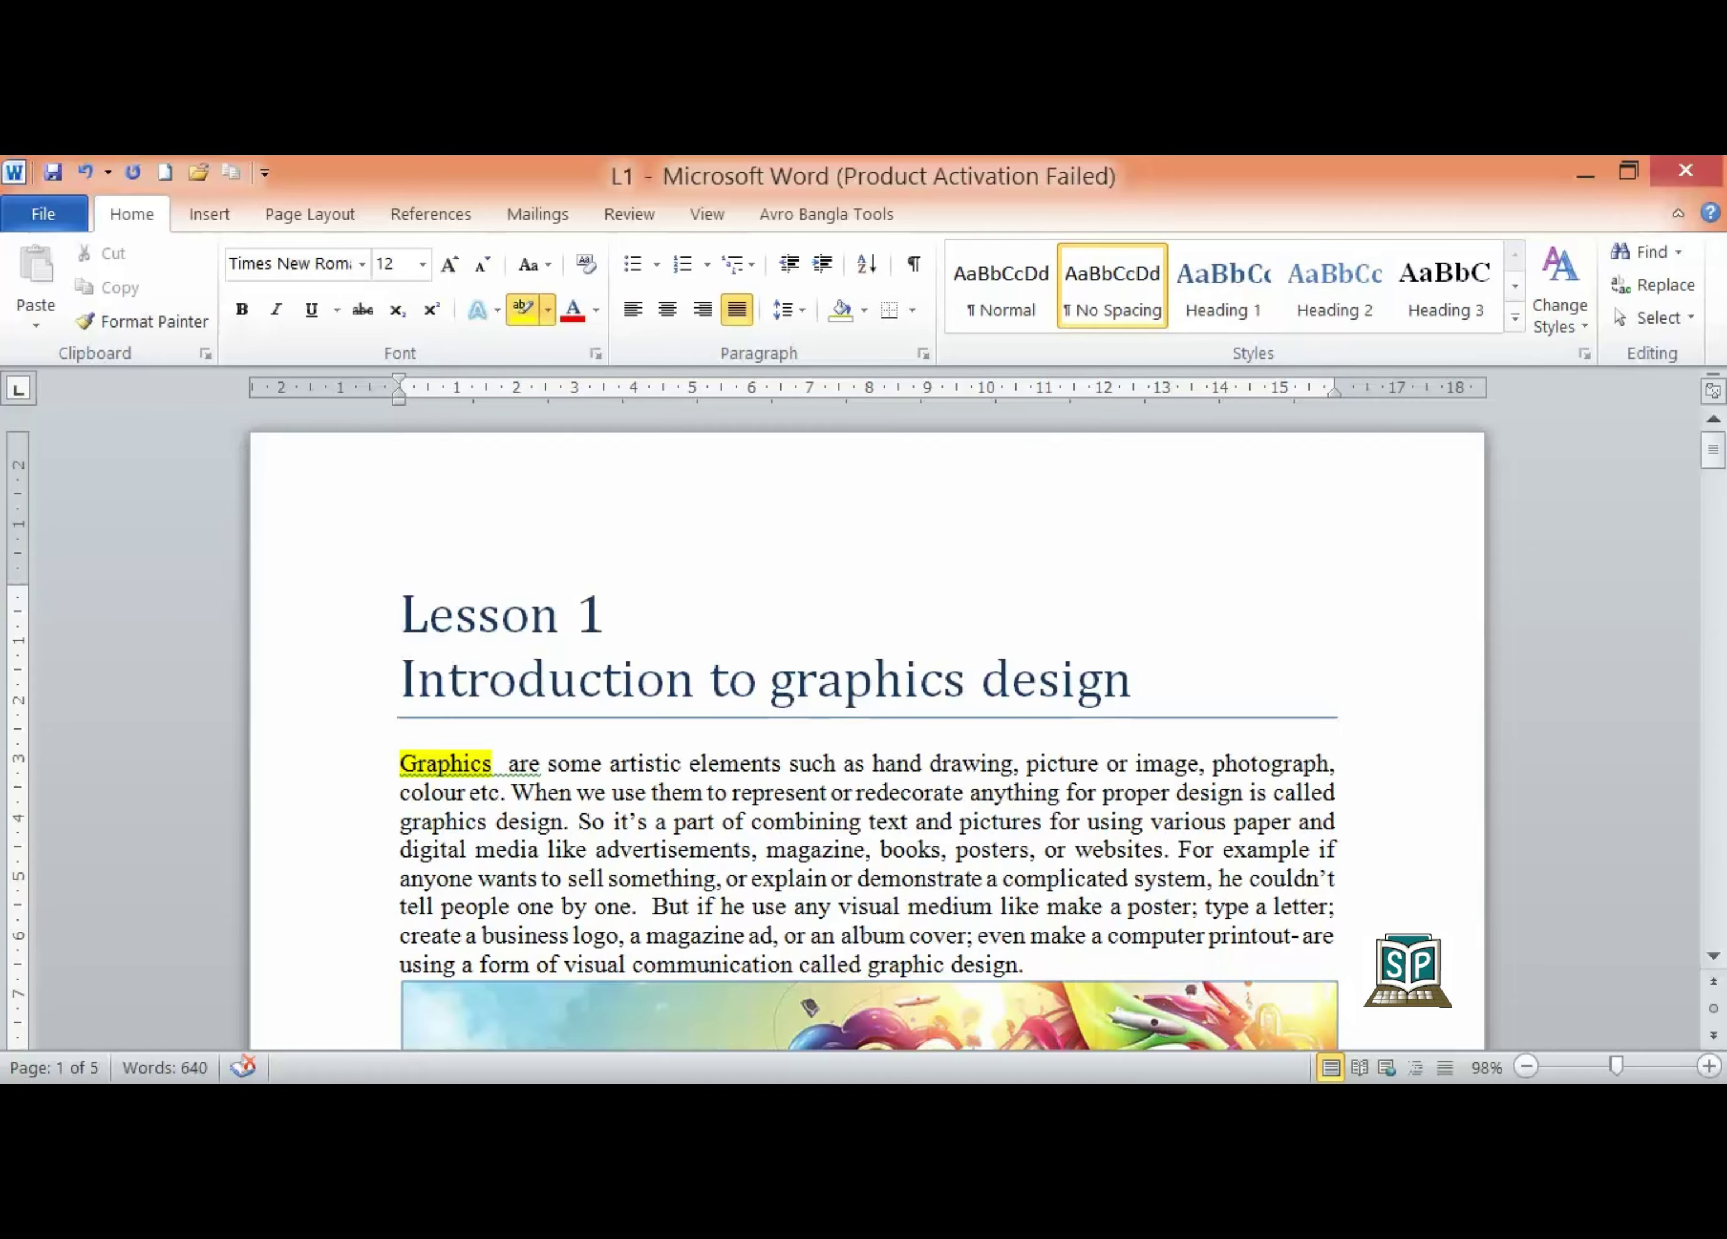
pyautogui.hotkey('shift', 'Right')
pyautogui.hotkey('shift', 'Right')
pyautogui.hotkey('shift', 'Right')
pyautogui.hotkey('shift', 'Right')
pyautogui.hotkey('shift', 'Right')
pyautogui.hotkey('shift', 'Right')
pyautogui.hotkey('shift', 'Right')
pyautogui.hotkey('shift', 'Right')
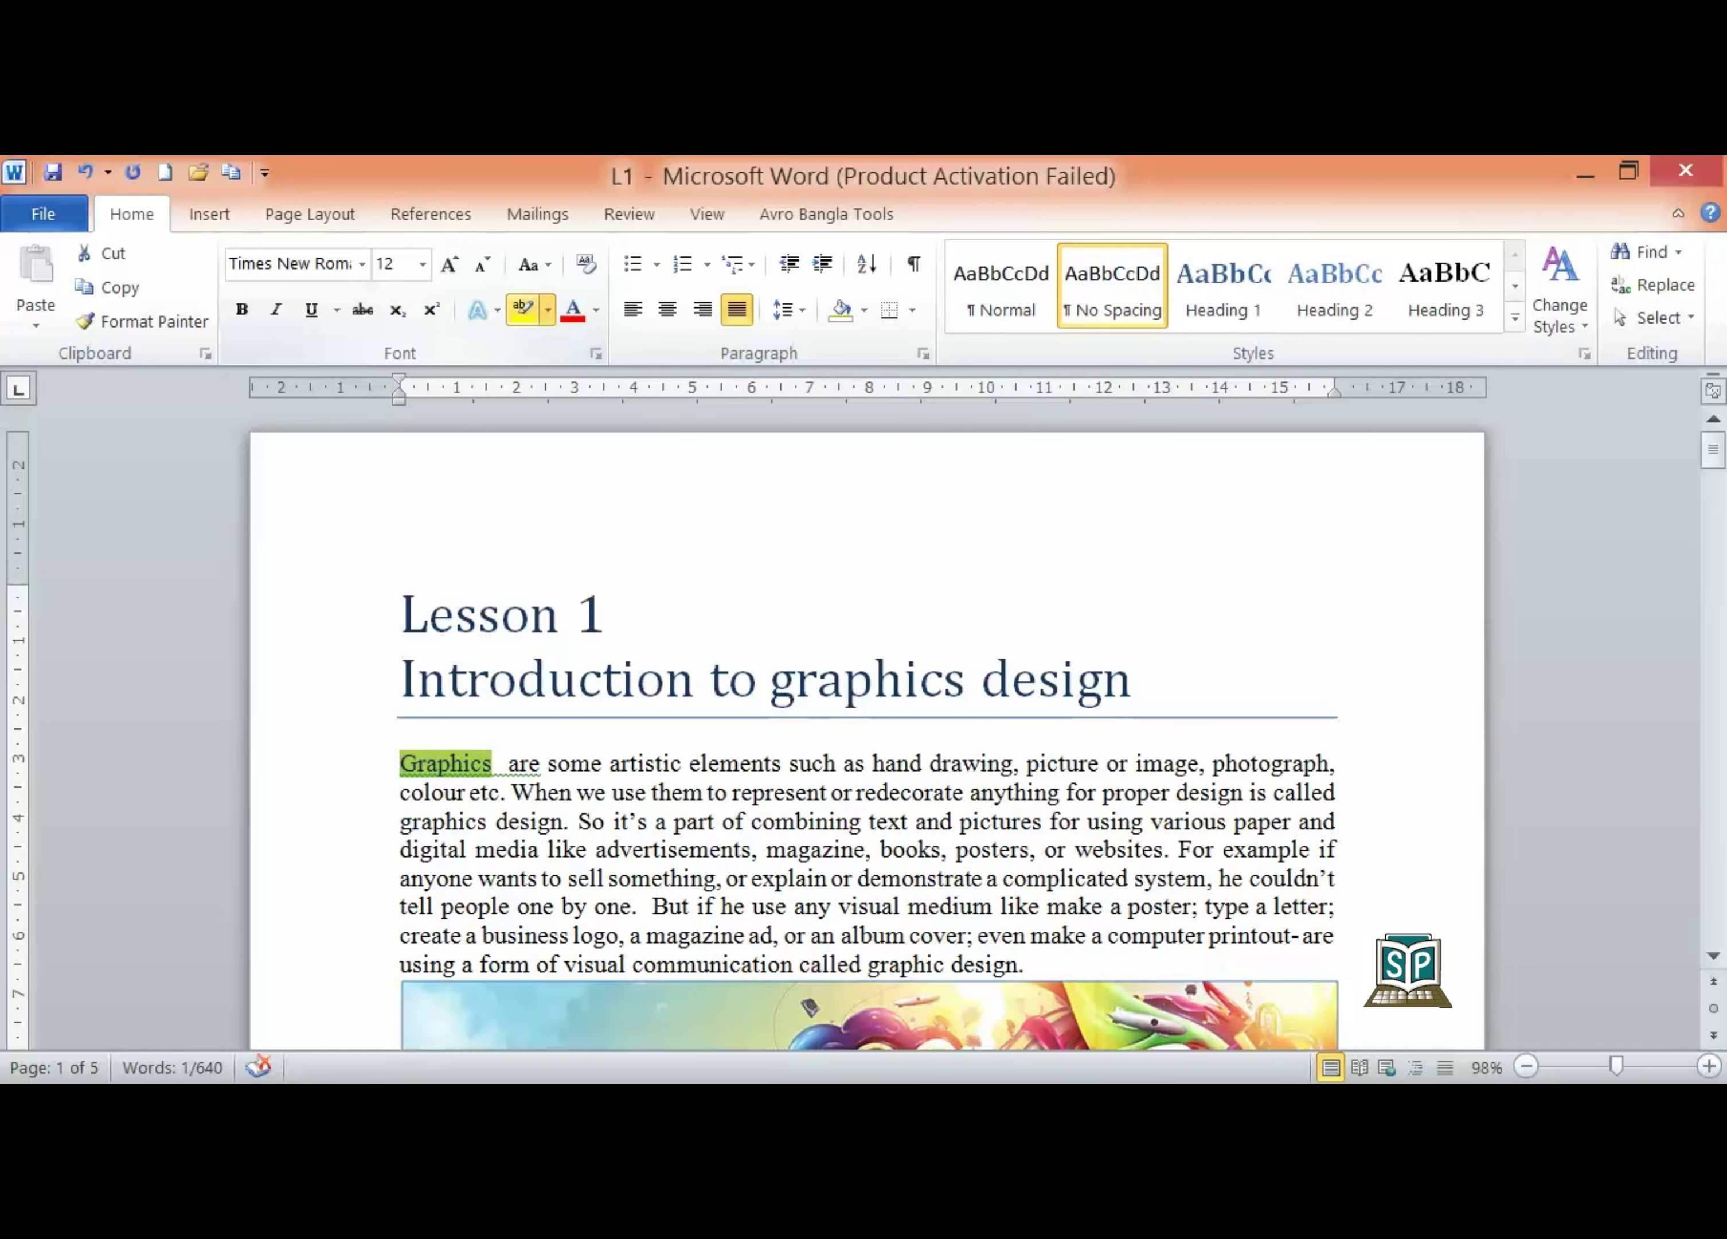
pyautogui.click(547, 309)
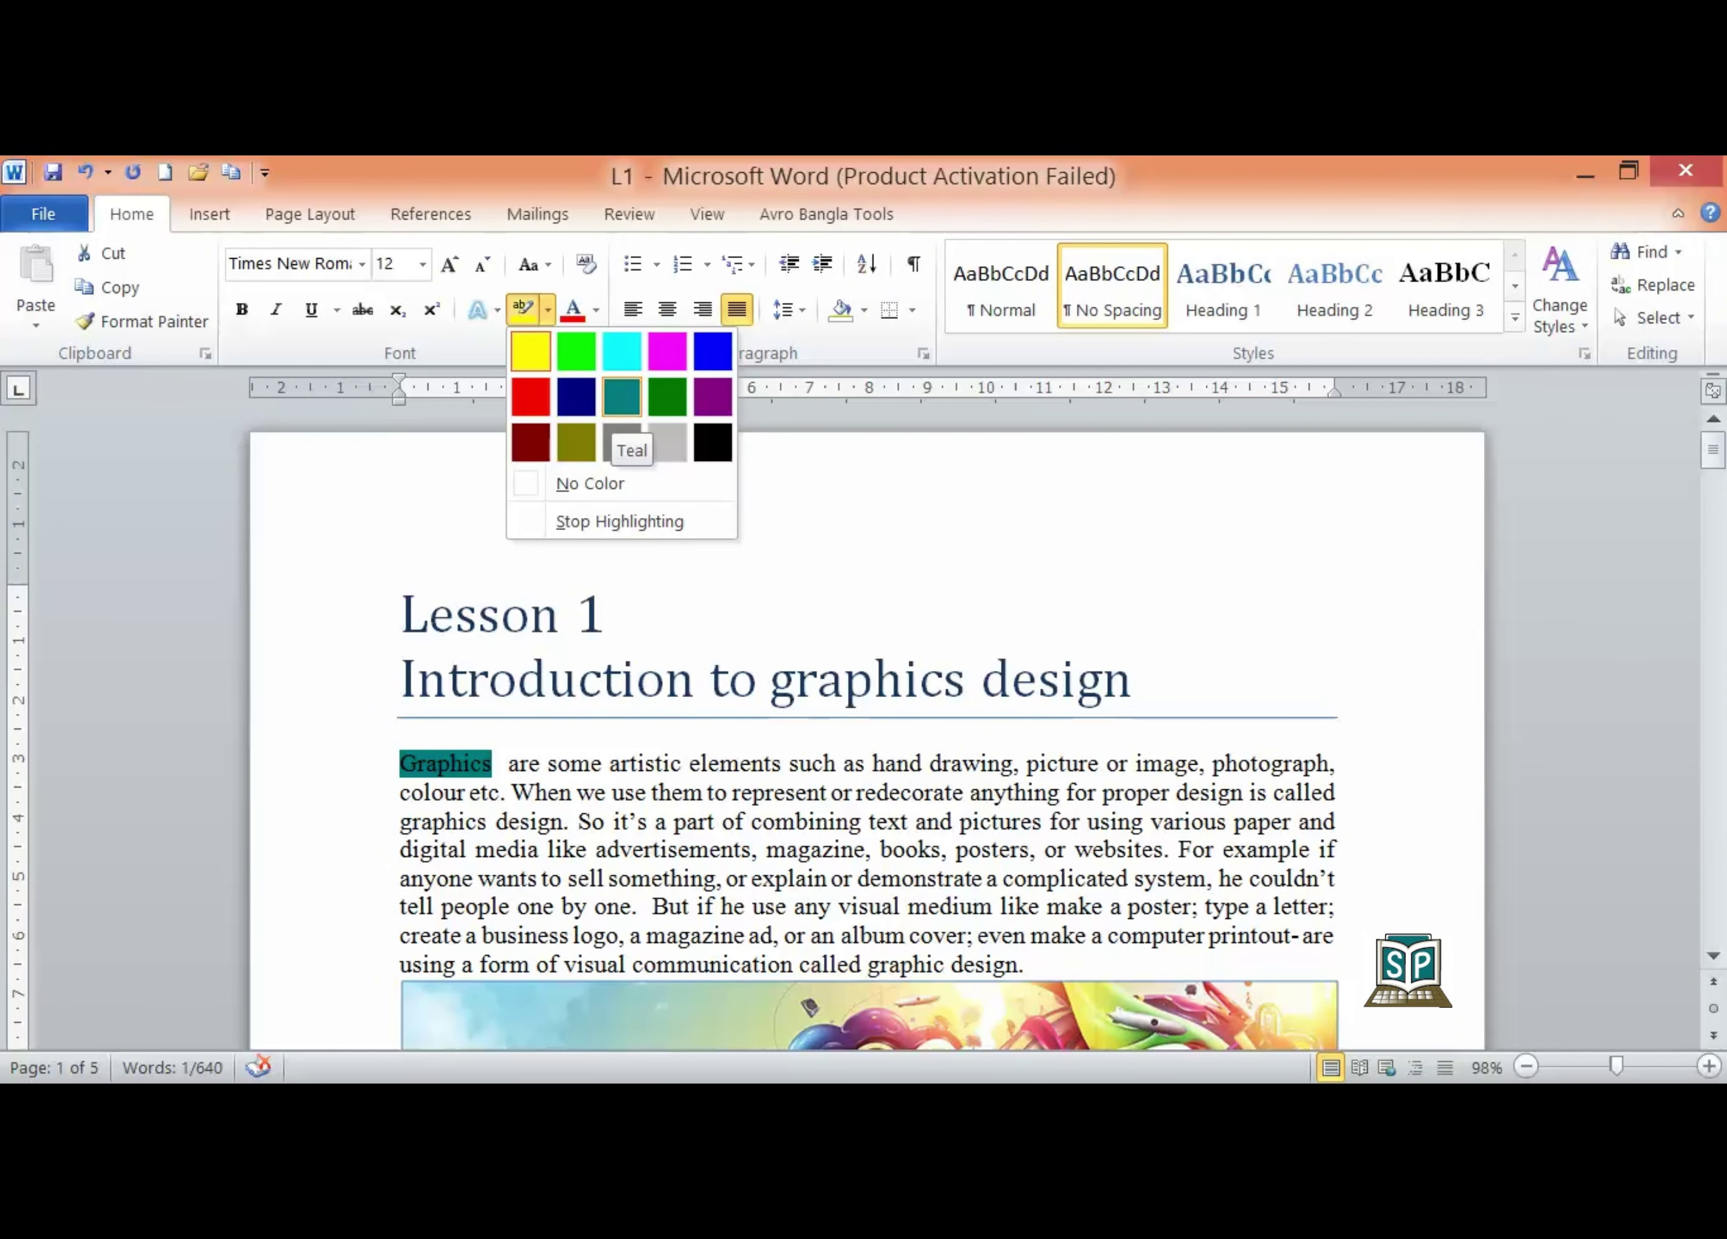
pyautogui.press('Escape')
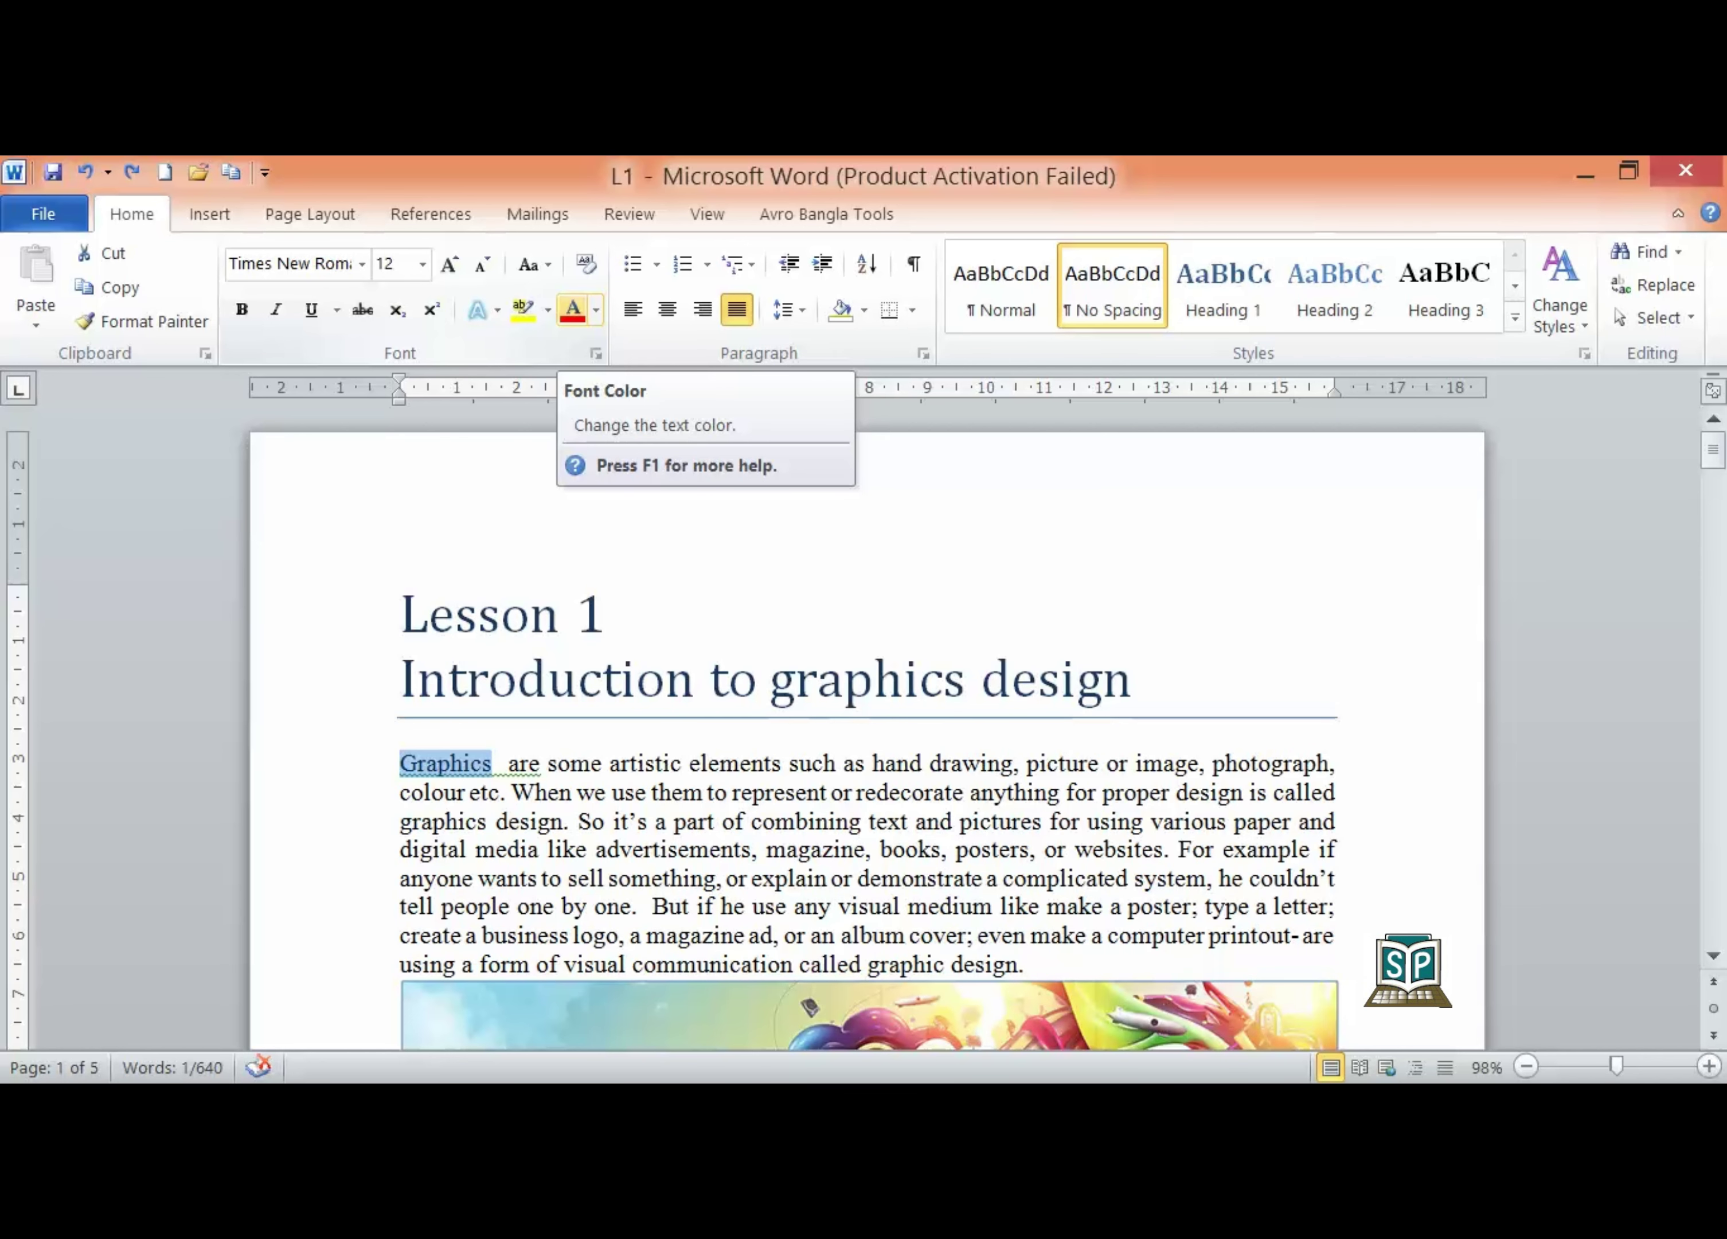
# Look at the extended font colour choices for "Graphics" in the Colors dialog and cancel without choosing one
pyautogui.click(596, 310)
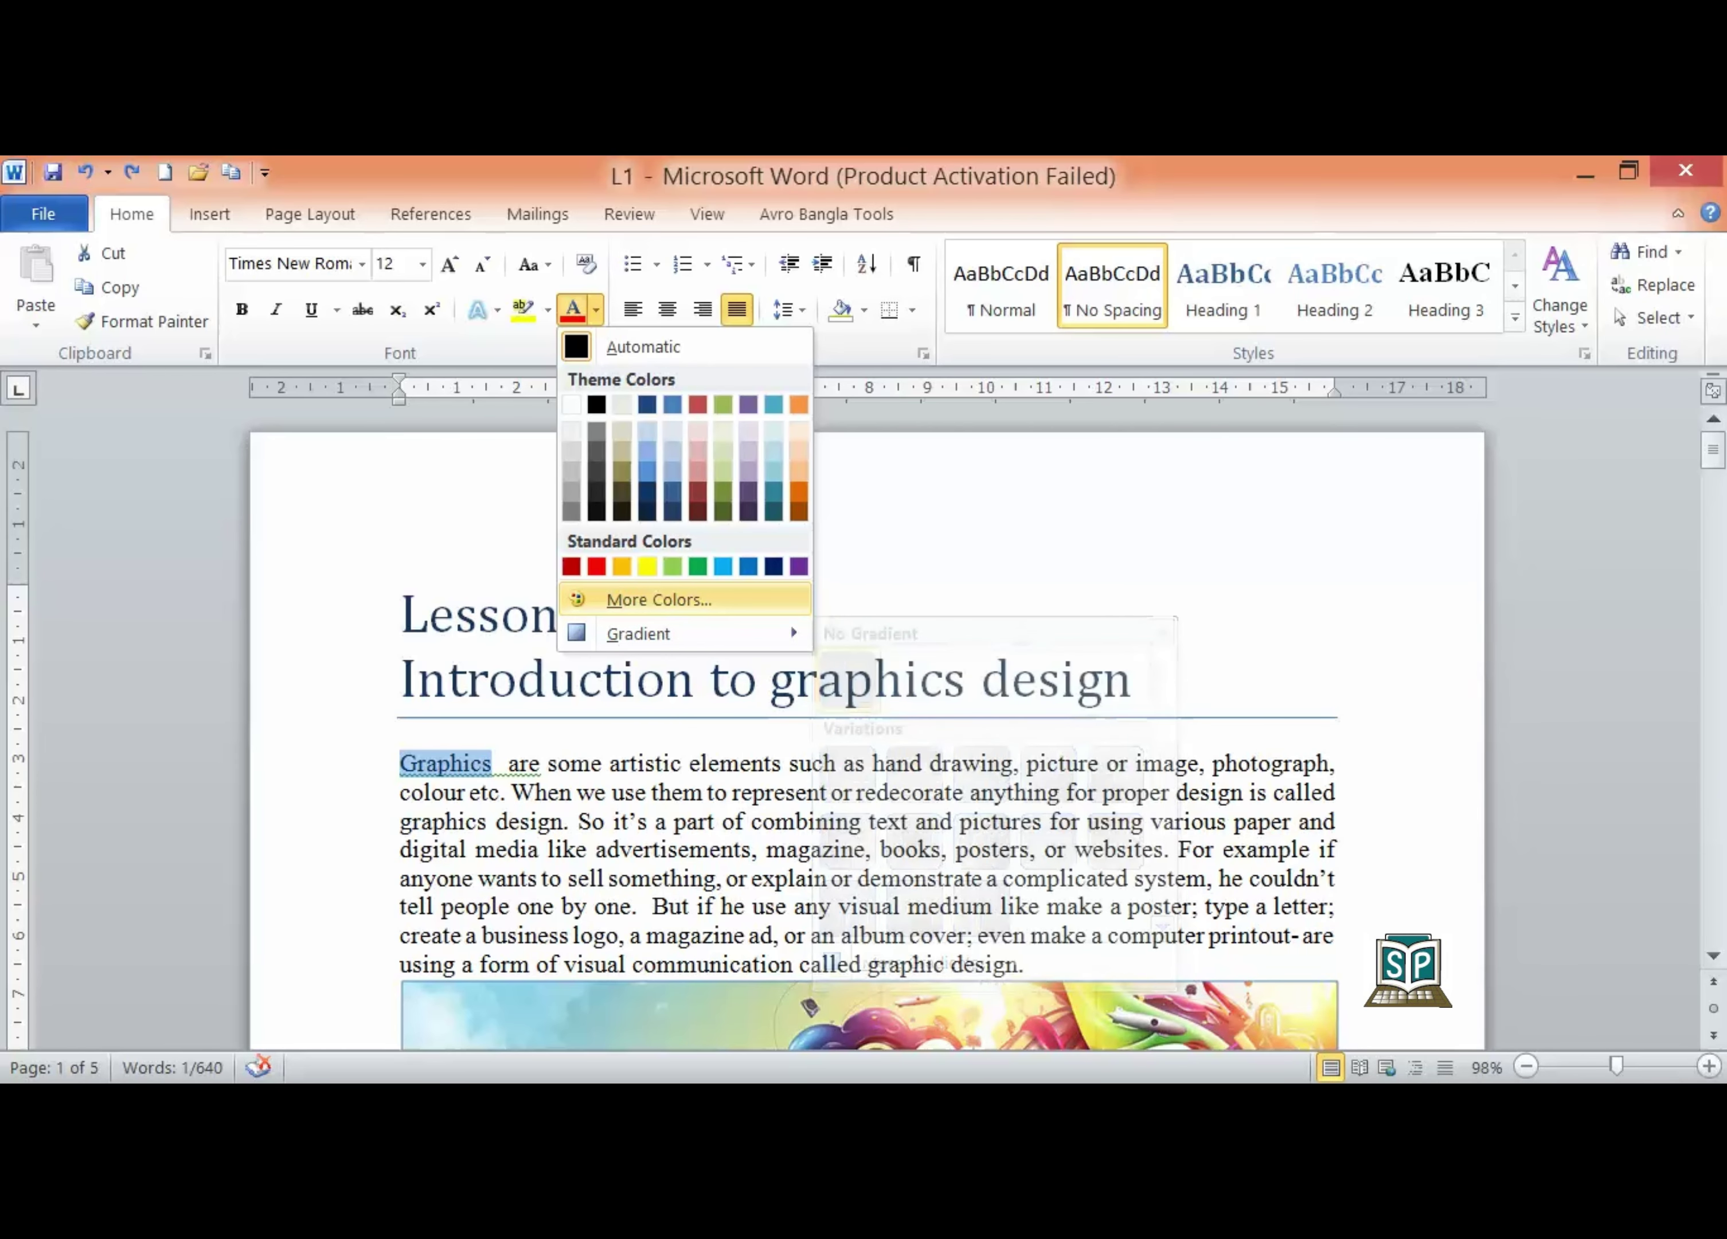
pyautogui.click(658, 599)
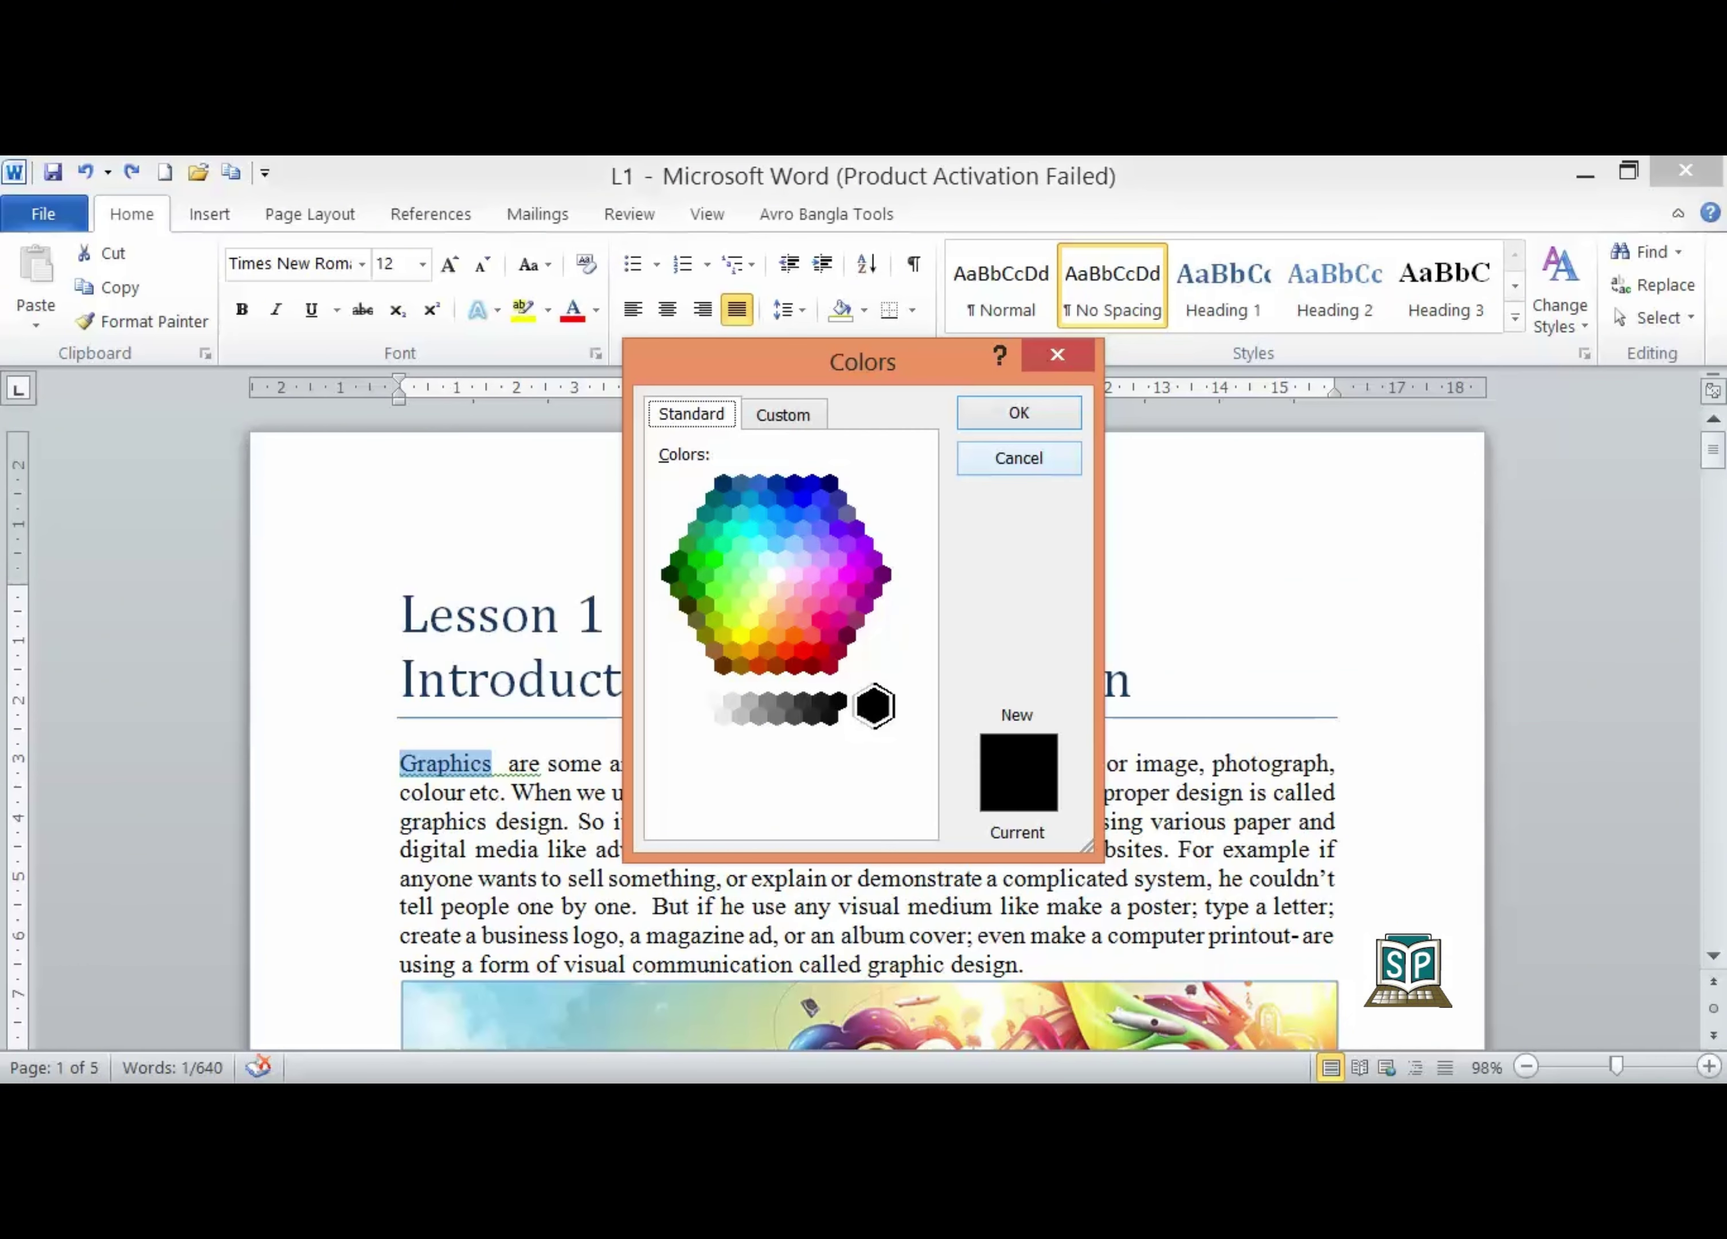
pyautogui.click(1019, 458)
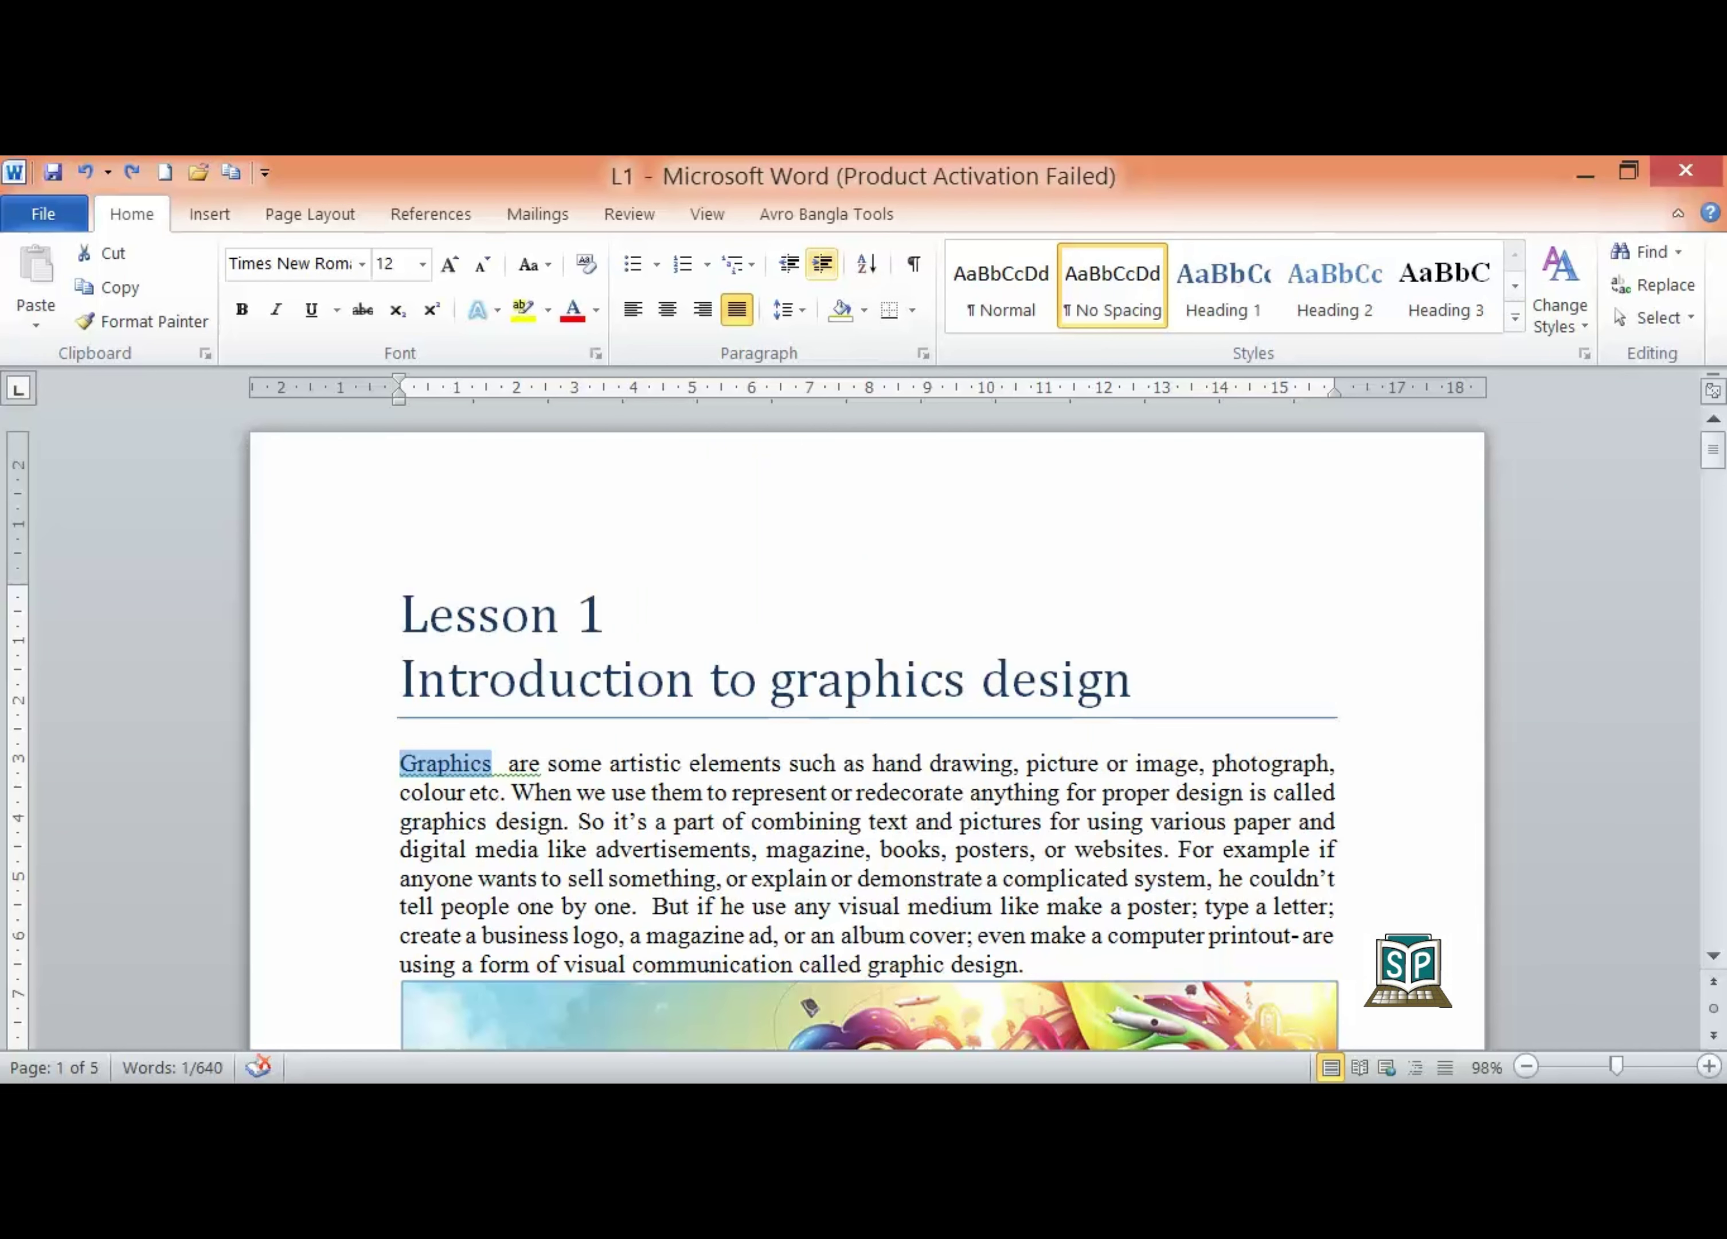
# Try a linear gradient fill on the word "Graphics" through the additional text gradient settings and look at the preset colours
pyautogui.click(596, 309)
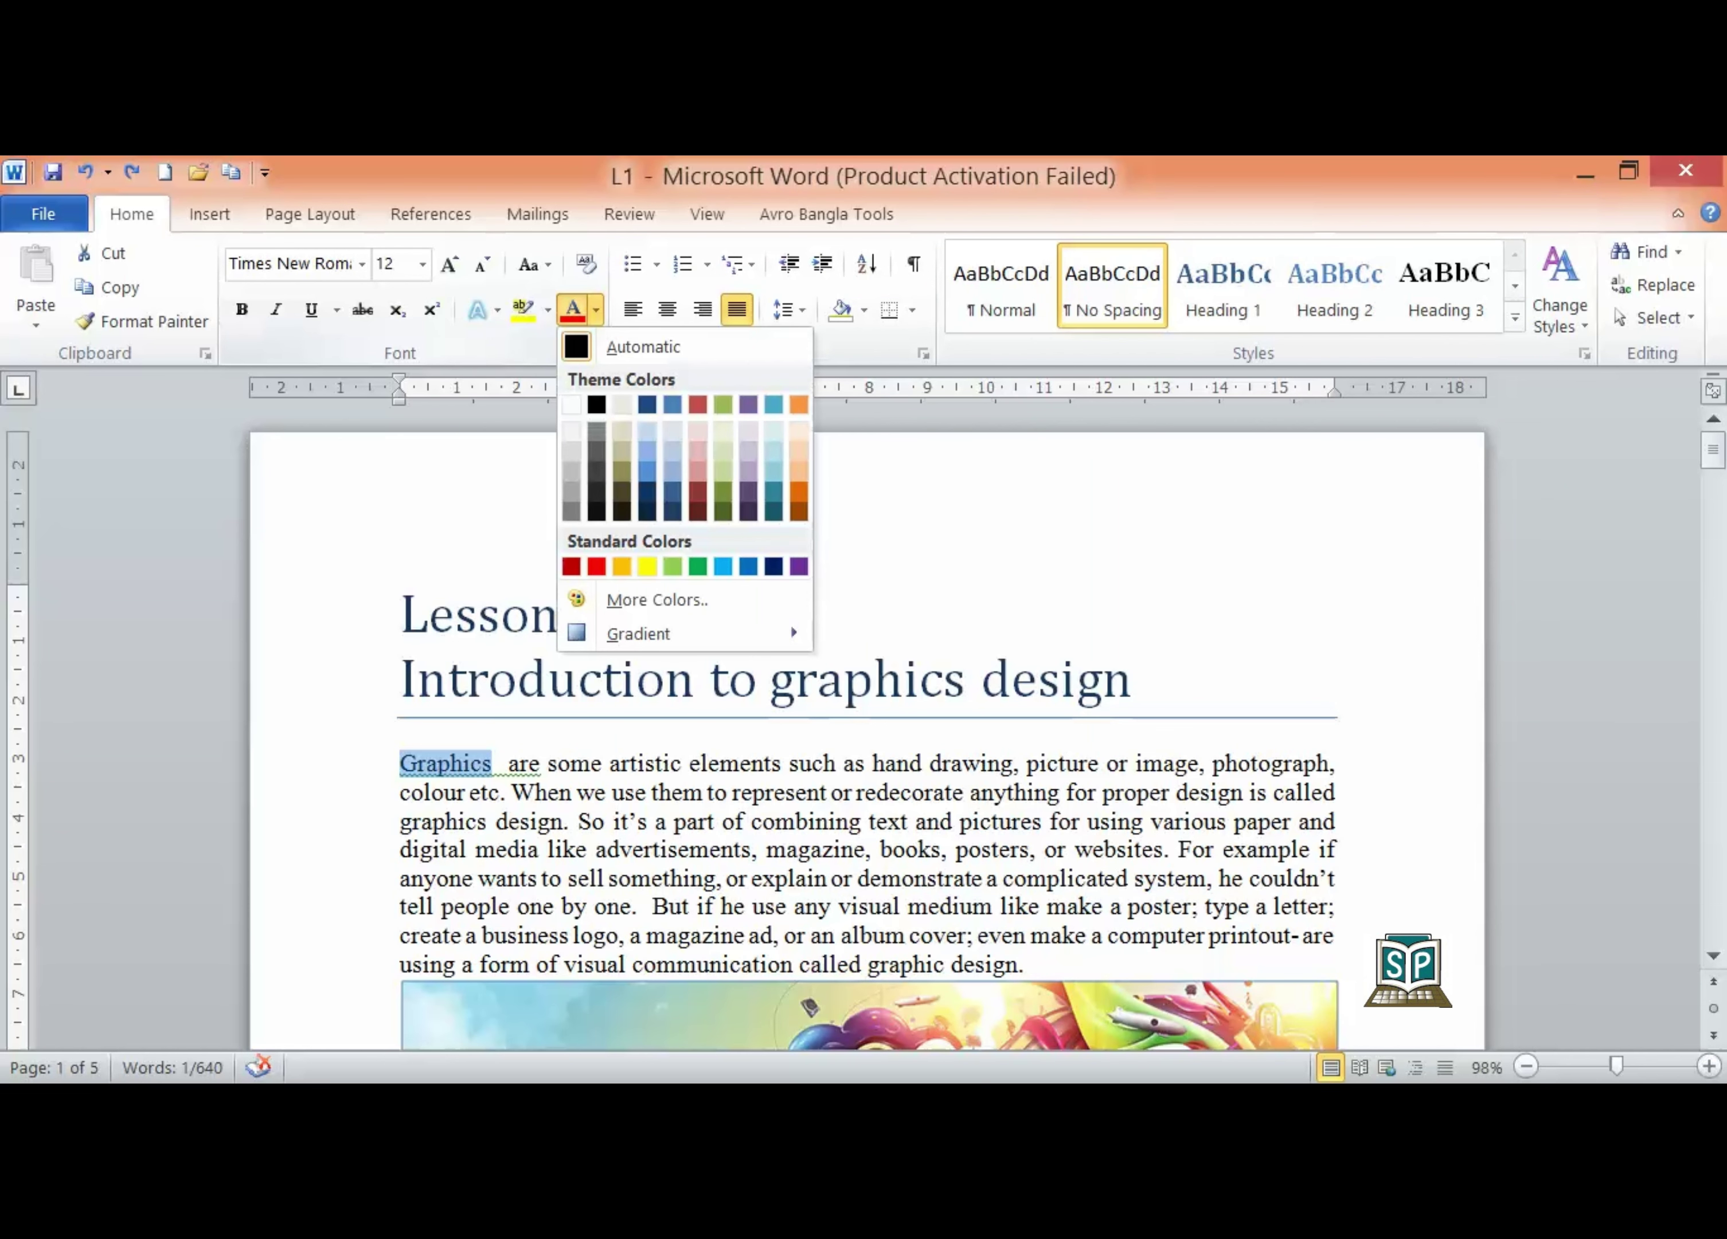
pyautogui.moveTo(638, 633)
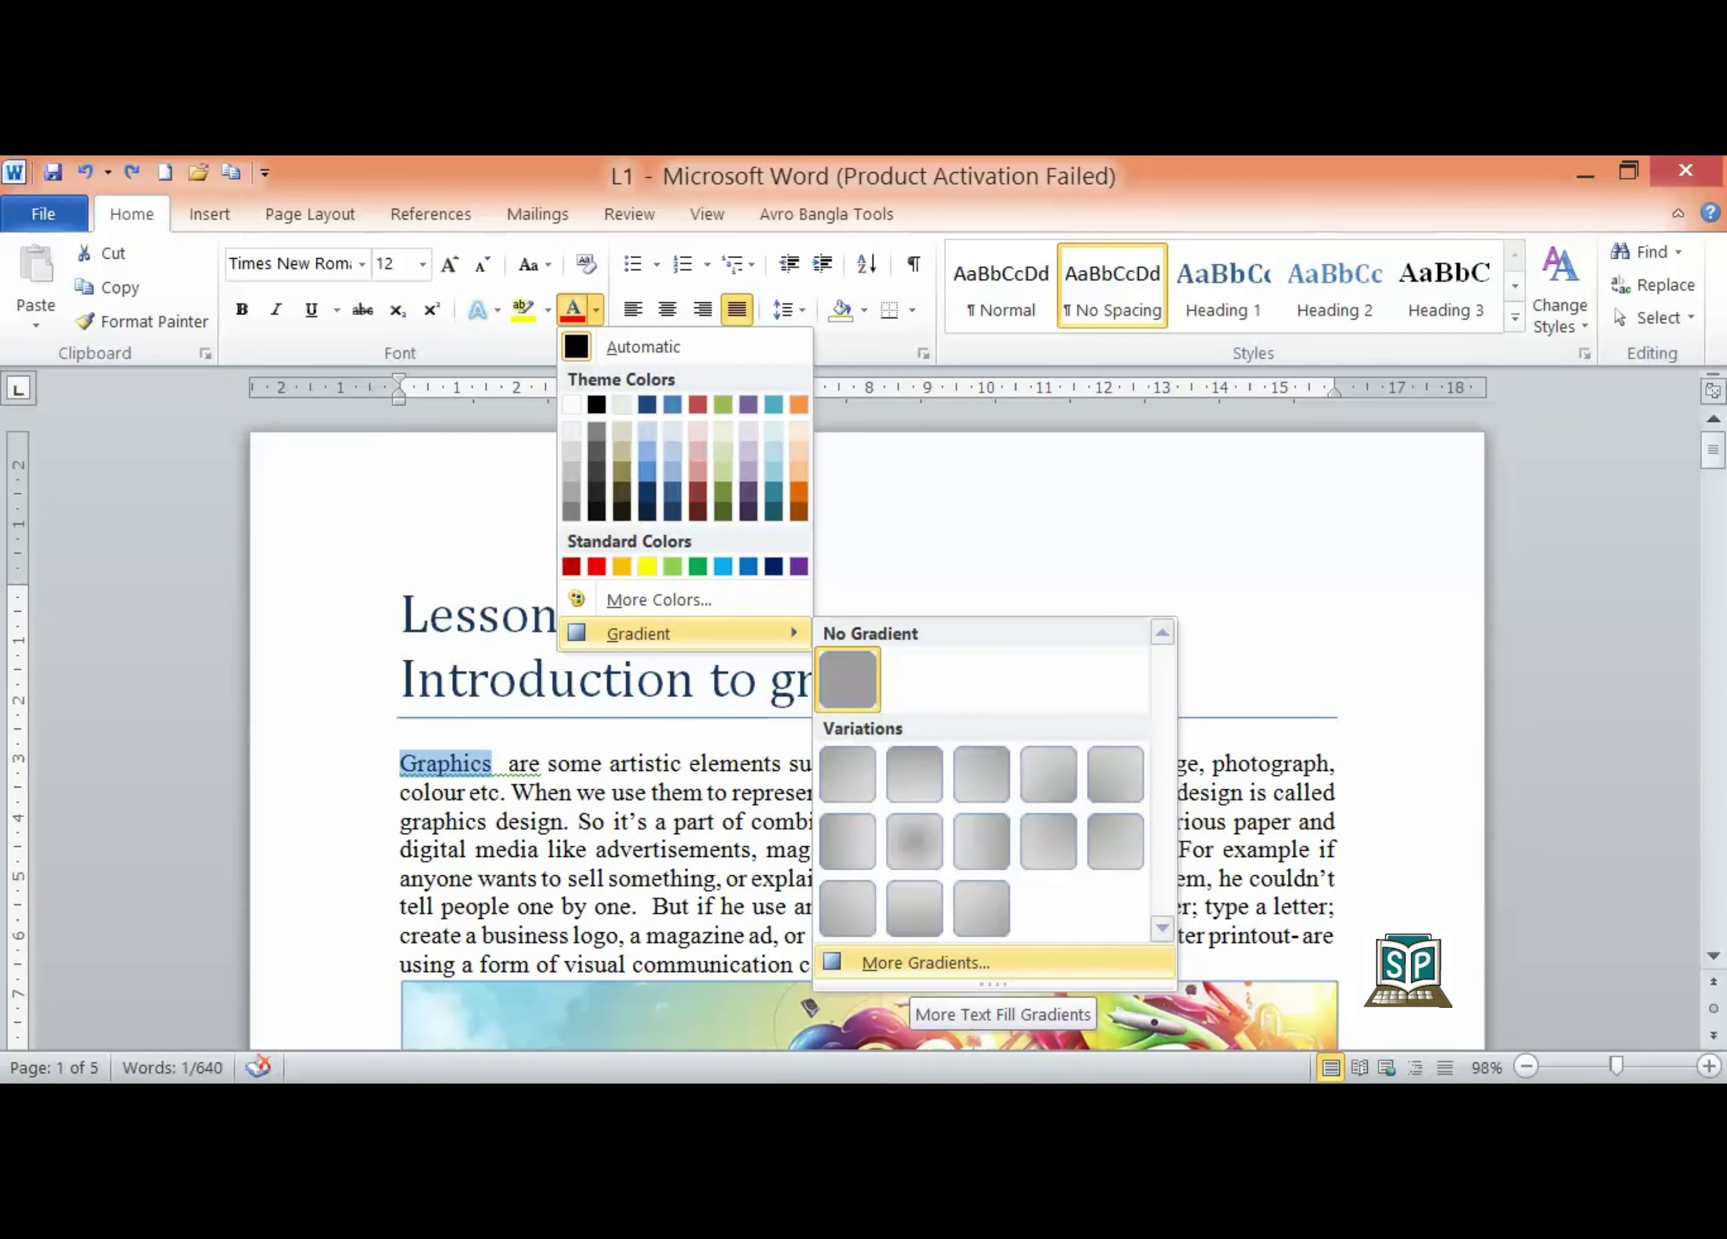
pyautogui.click(915, 963)
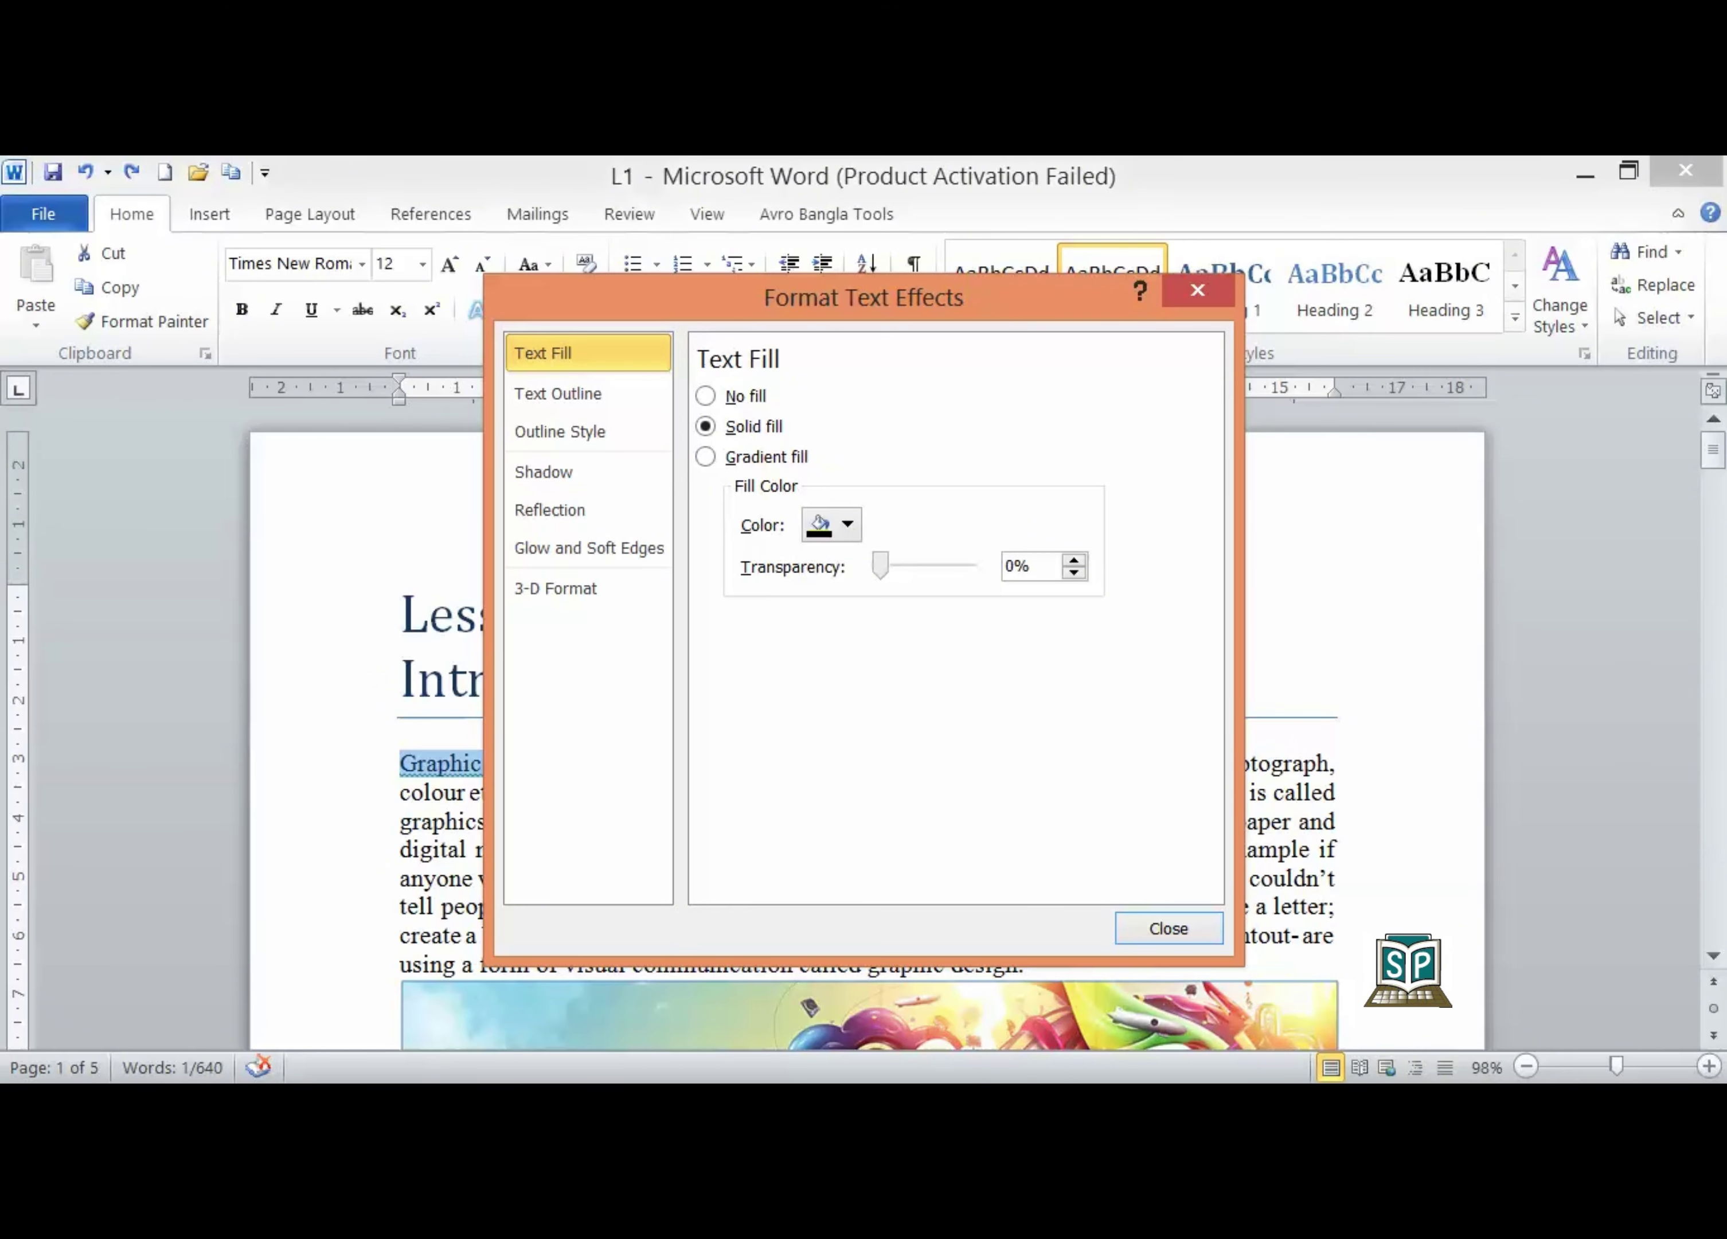
pyautogui.moveTo(863, 296); pyautogui.dragTo(1023, 287)
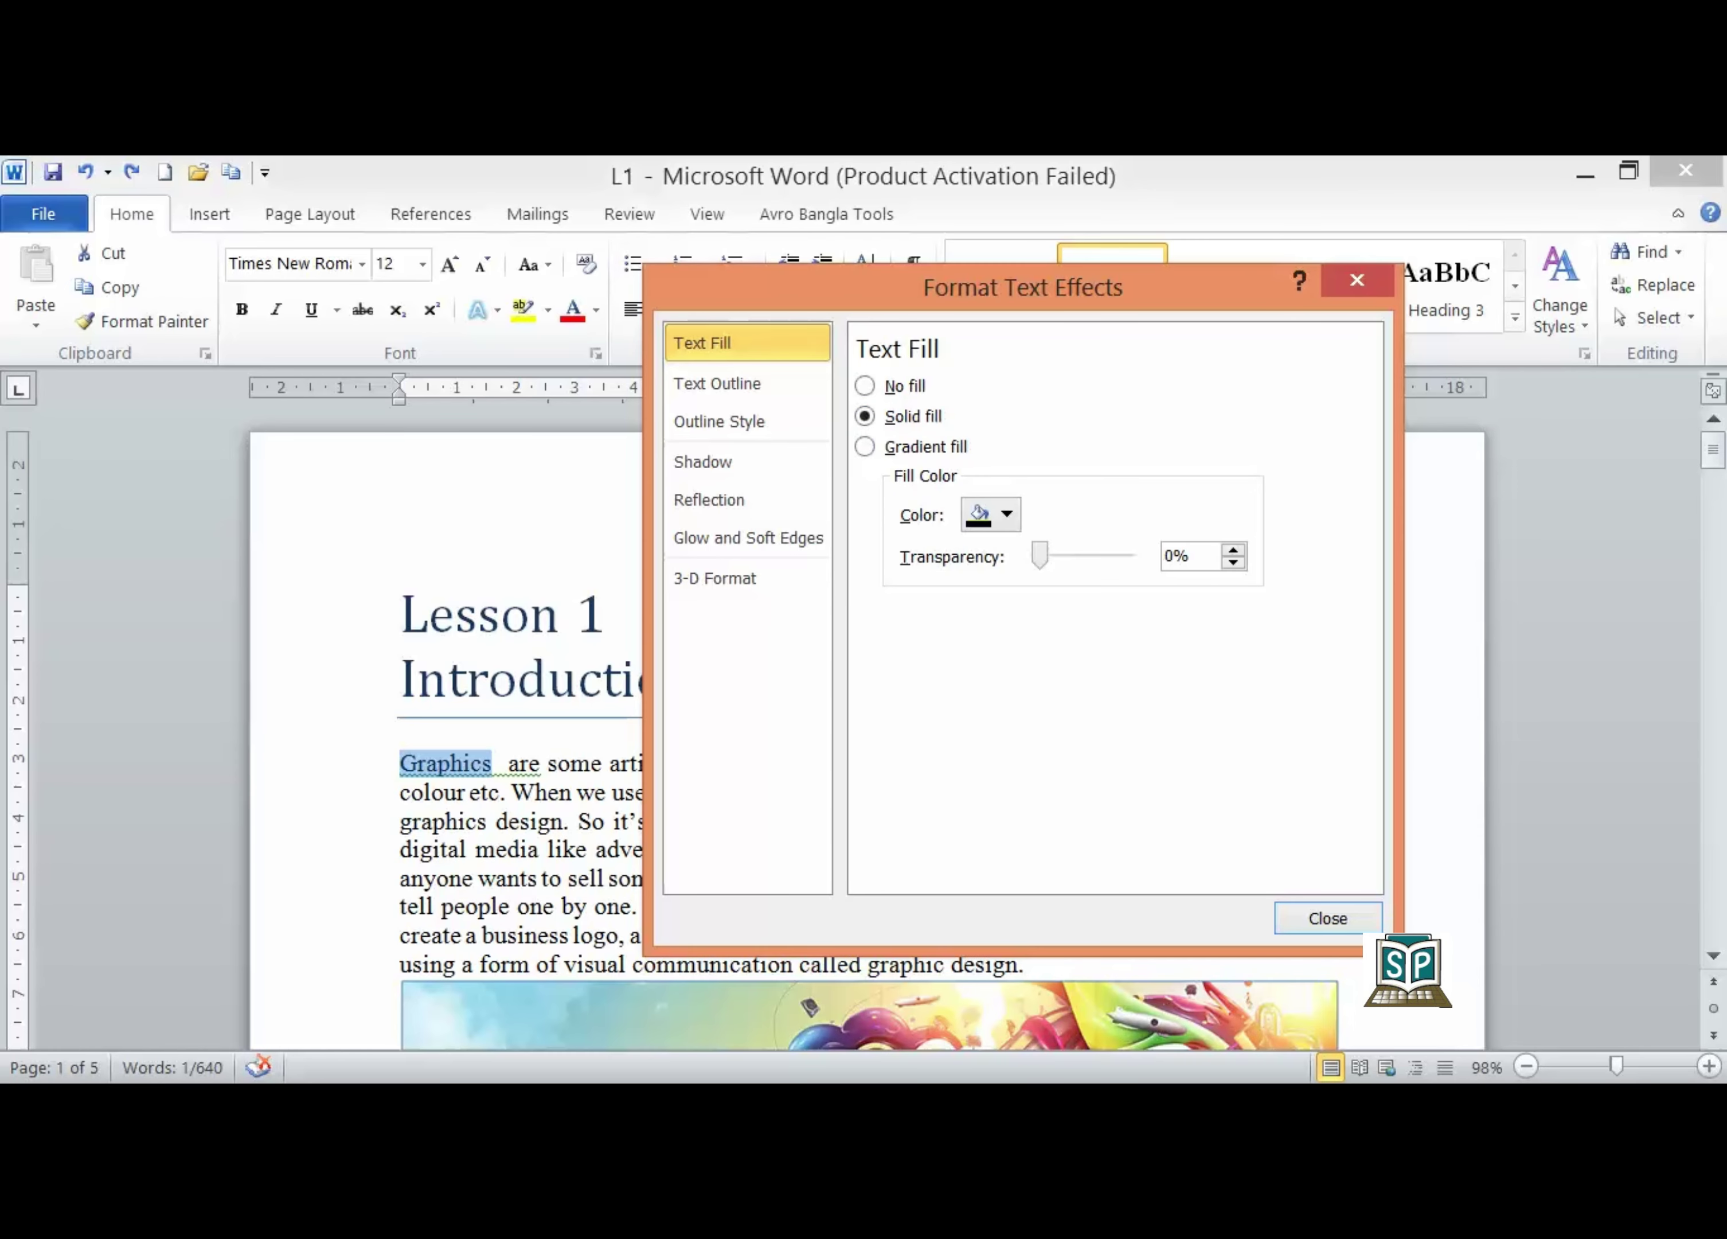
pyautogui.click(864, 446)
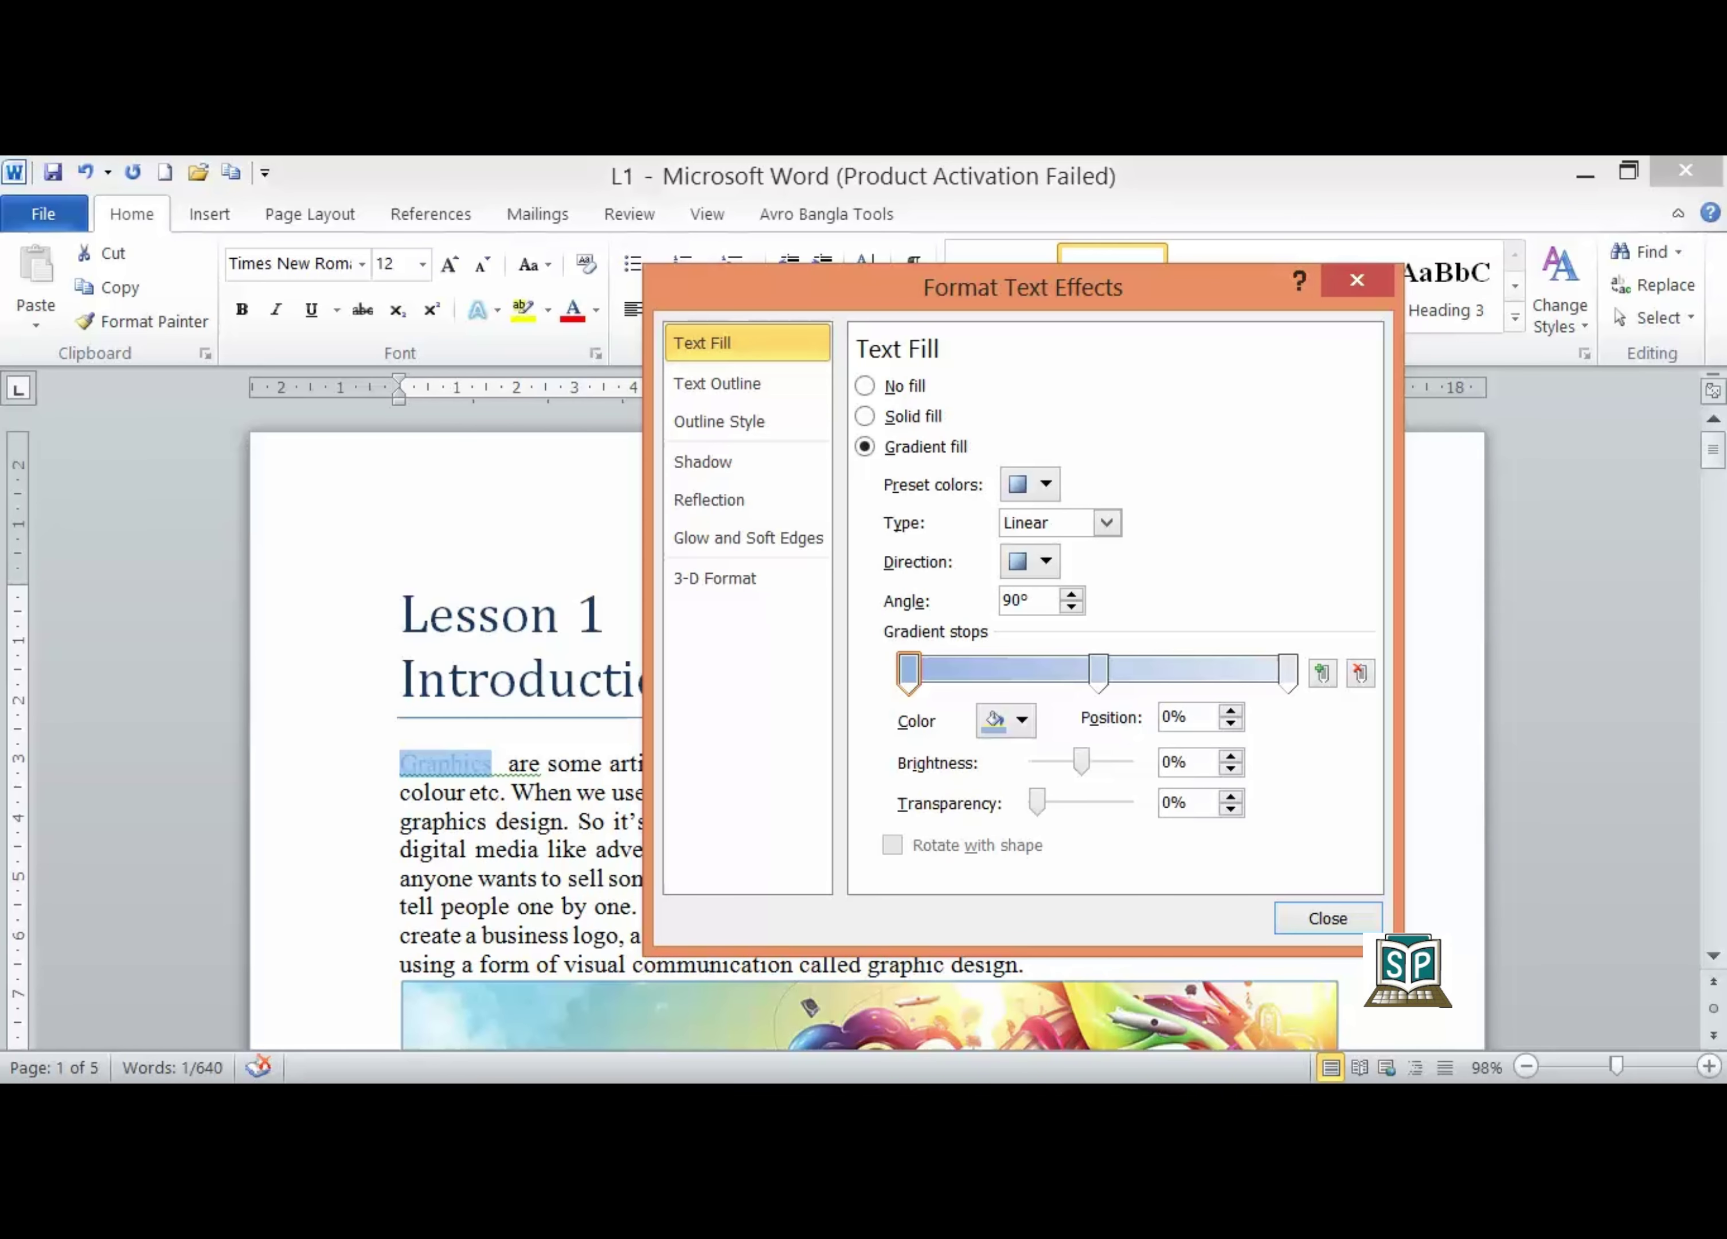
pyautogui.click(1106, 522)
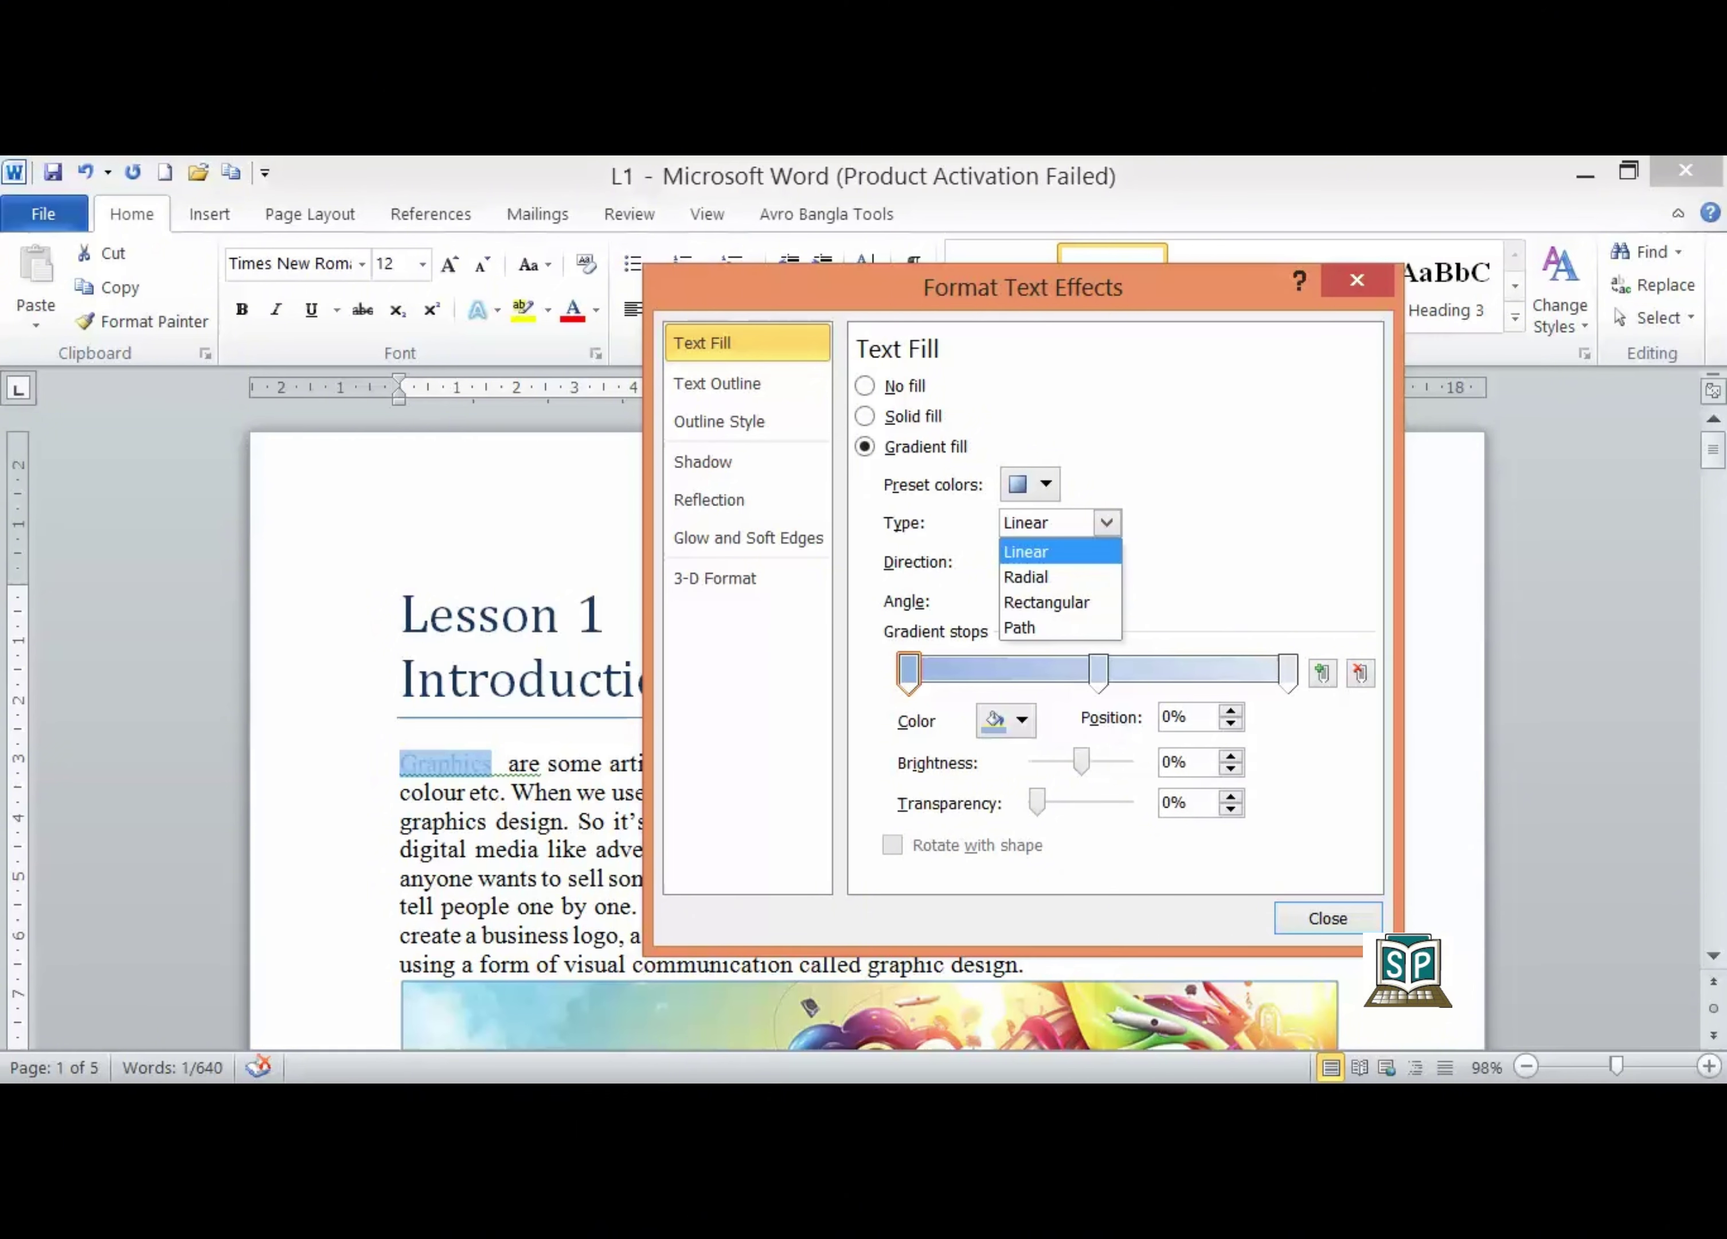
pyautogui.press('Return')
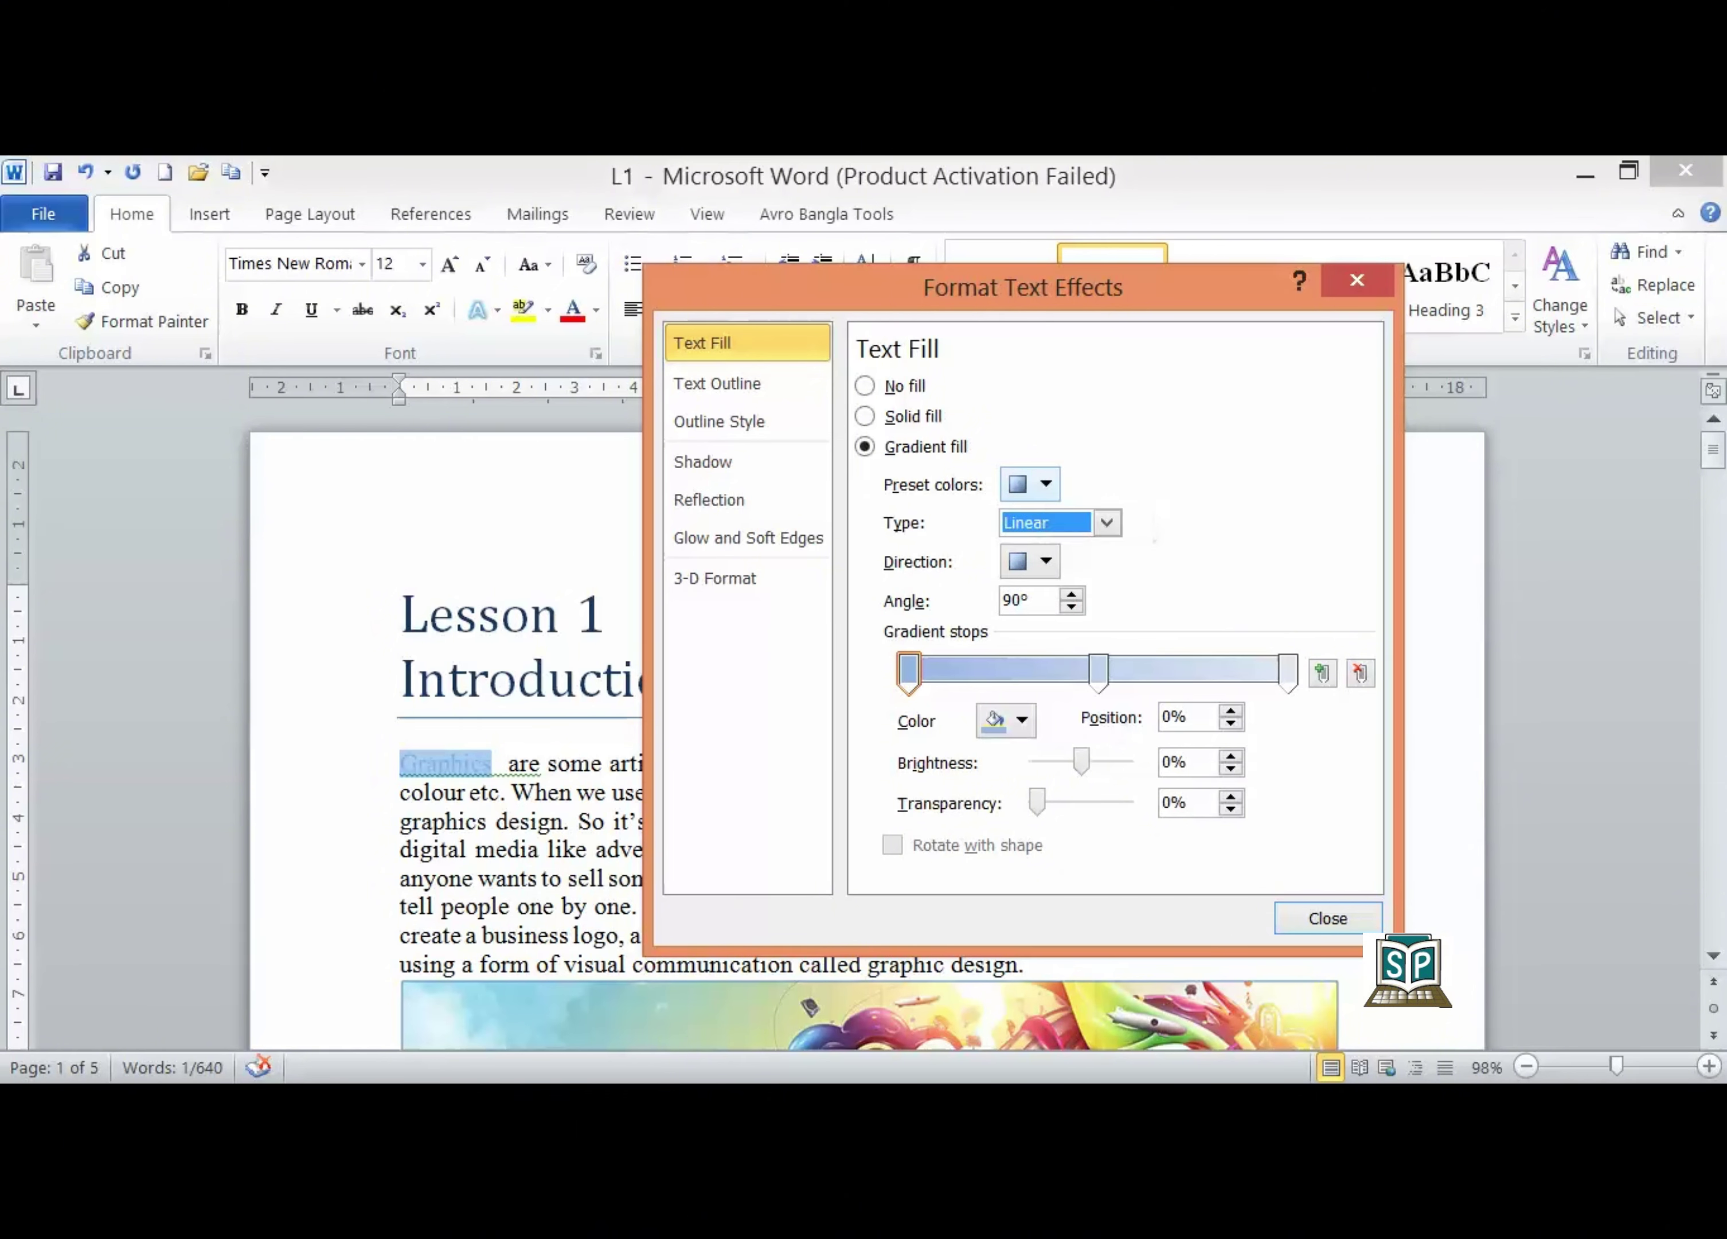
pyautogui.click(1030, 484)
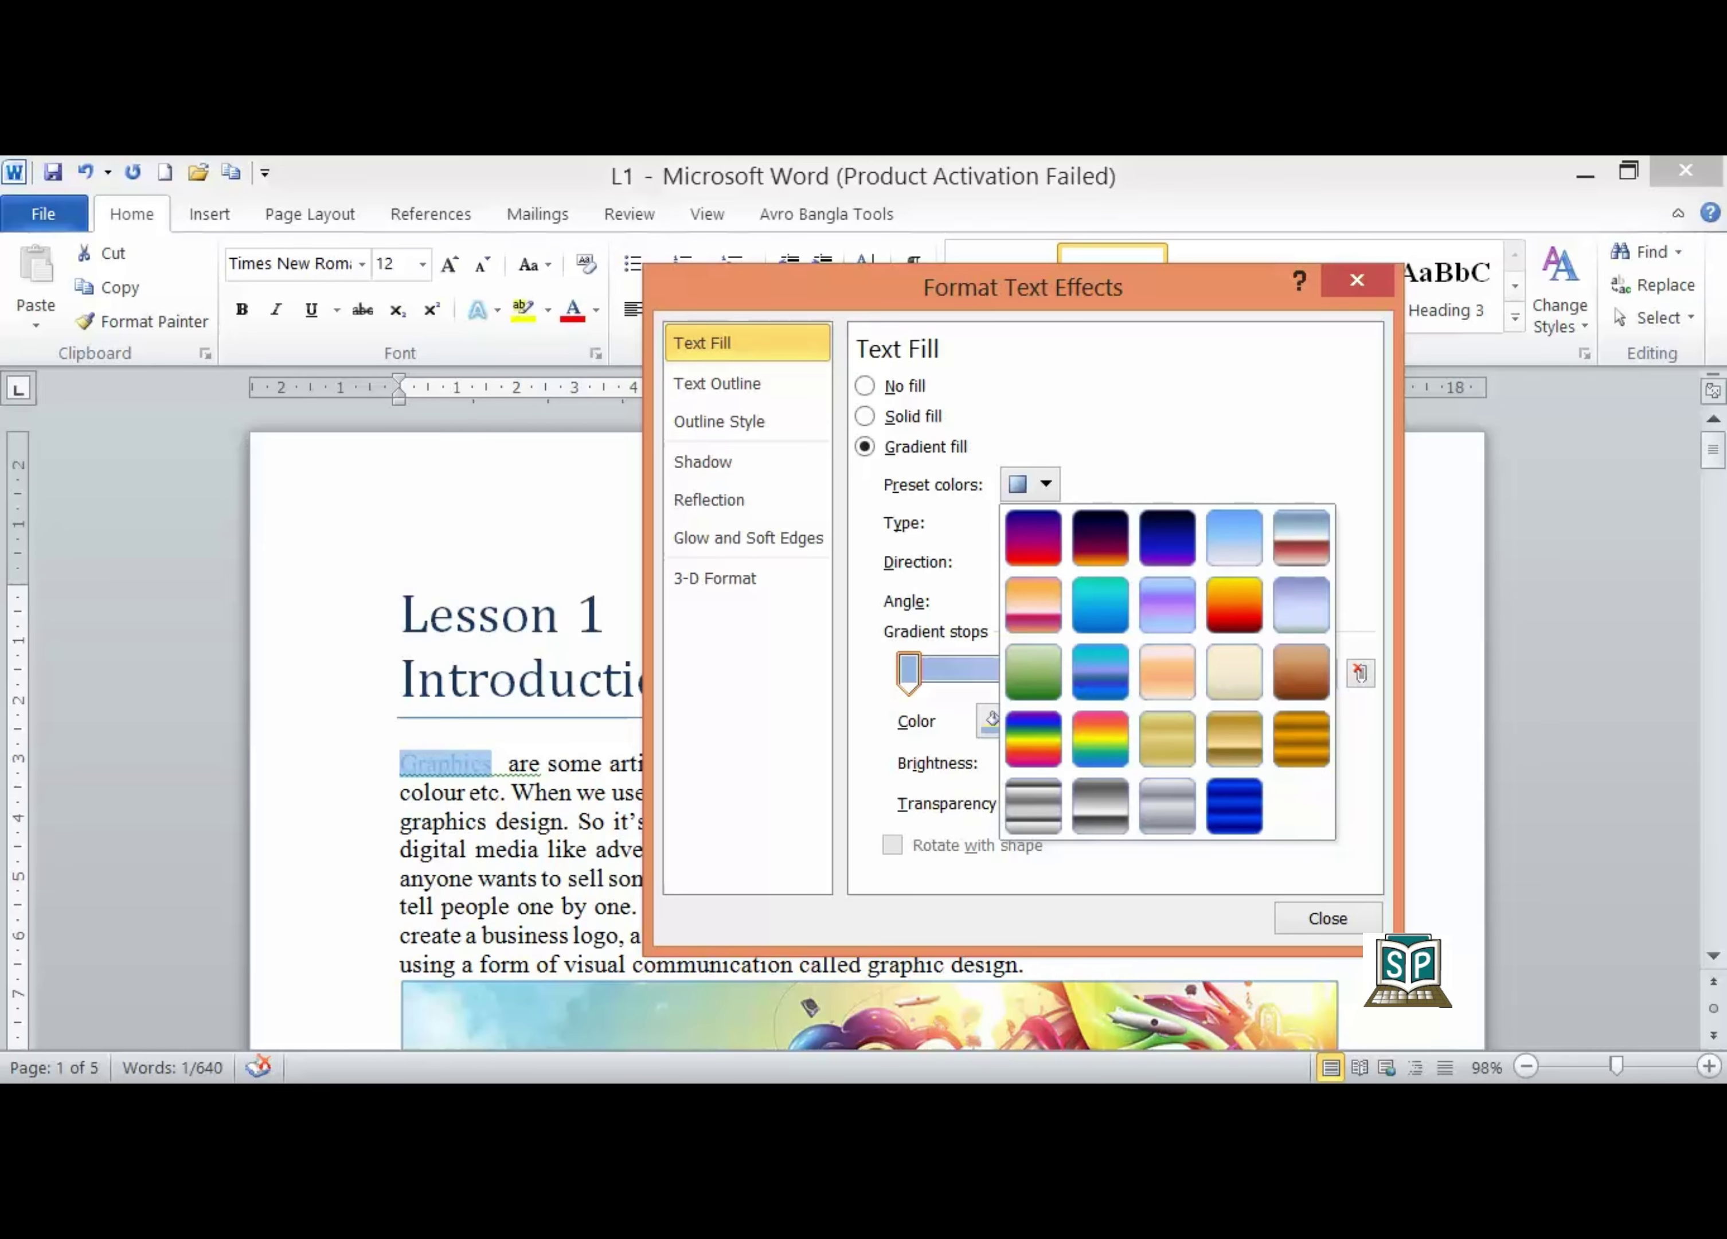
pyautogui.press('Escape')
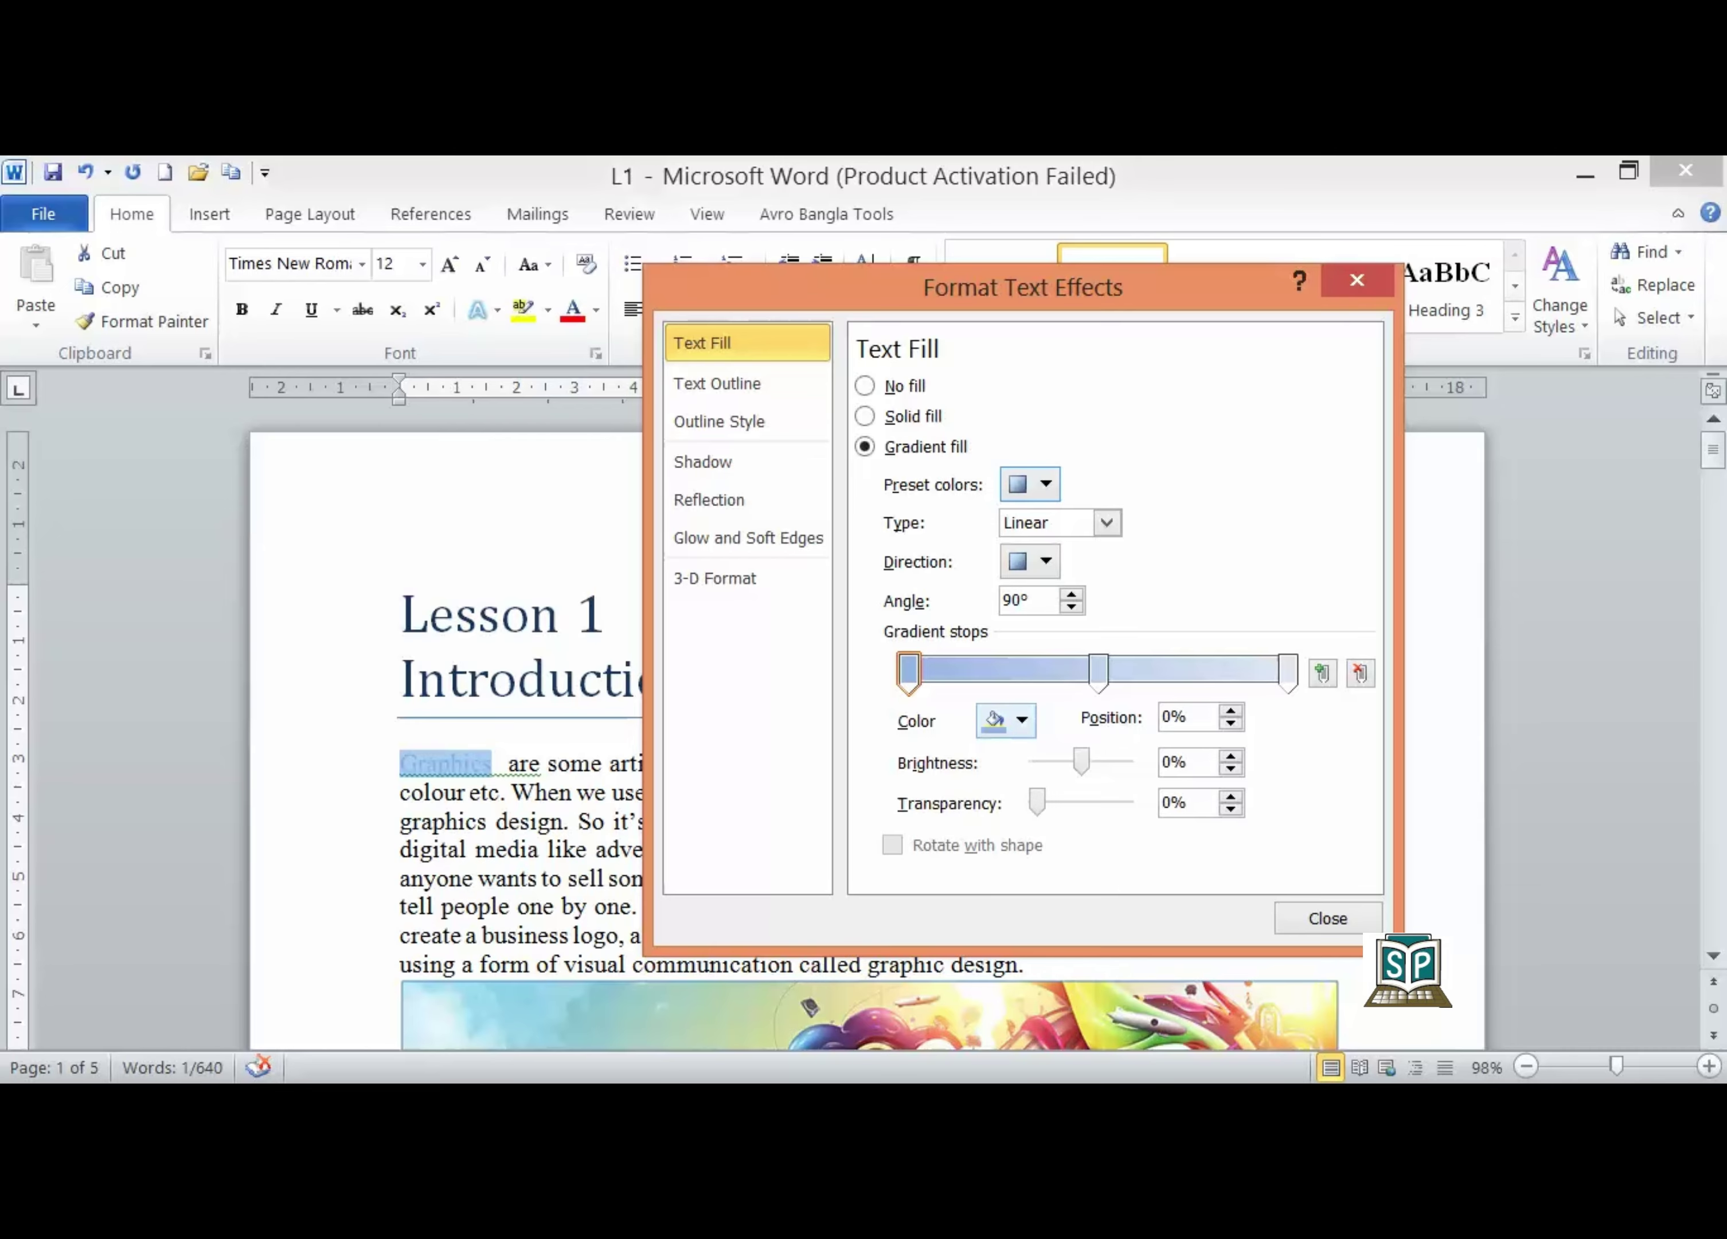
# Colour the first gradient stop orange, the middle stop yellow and the last stop dark blue at -25% brightness
pyautogui.click(1007, 720)
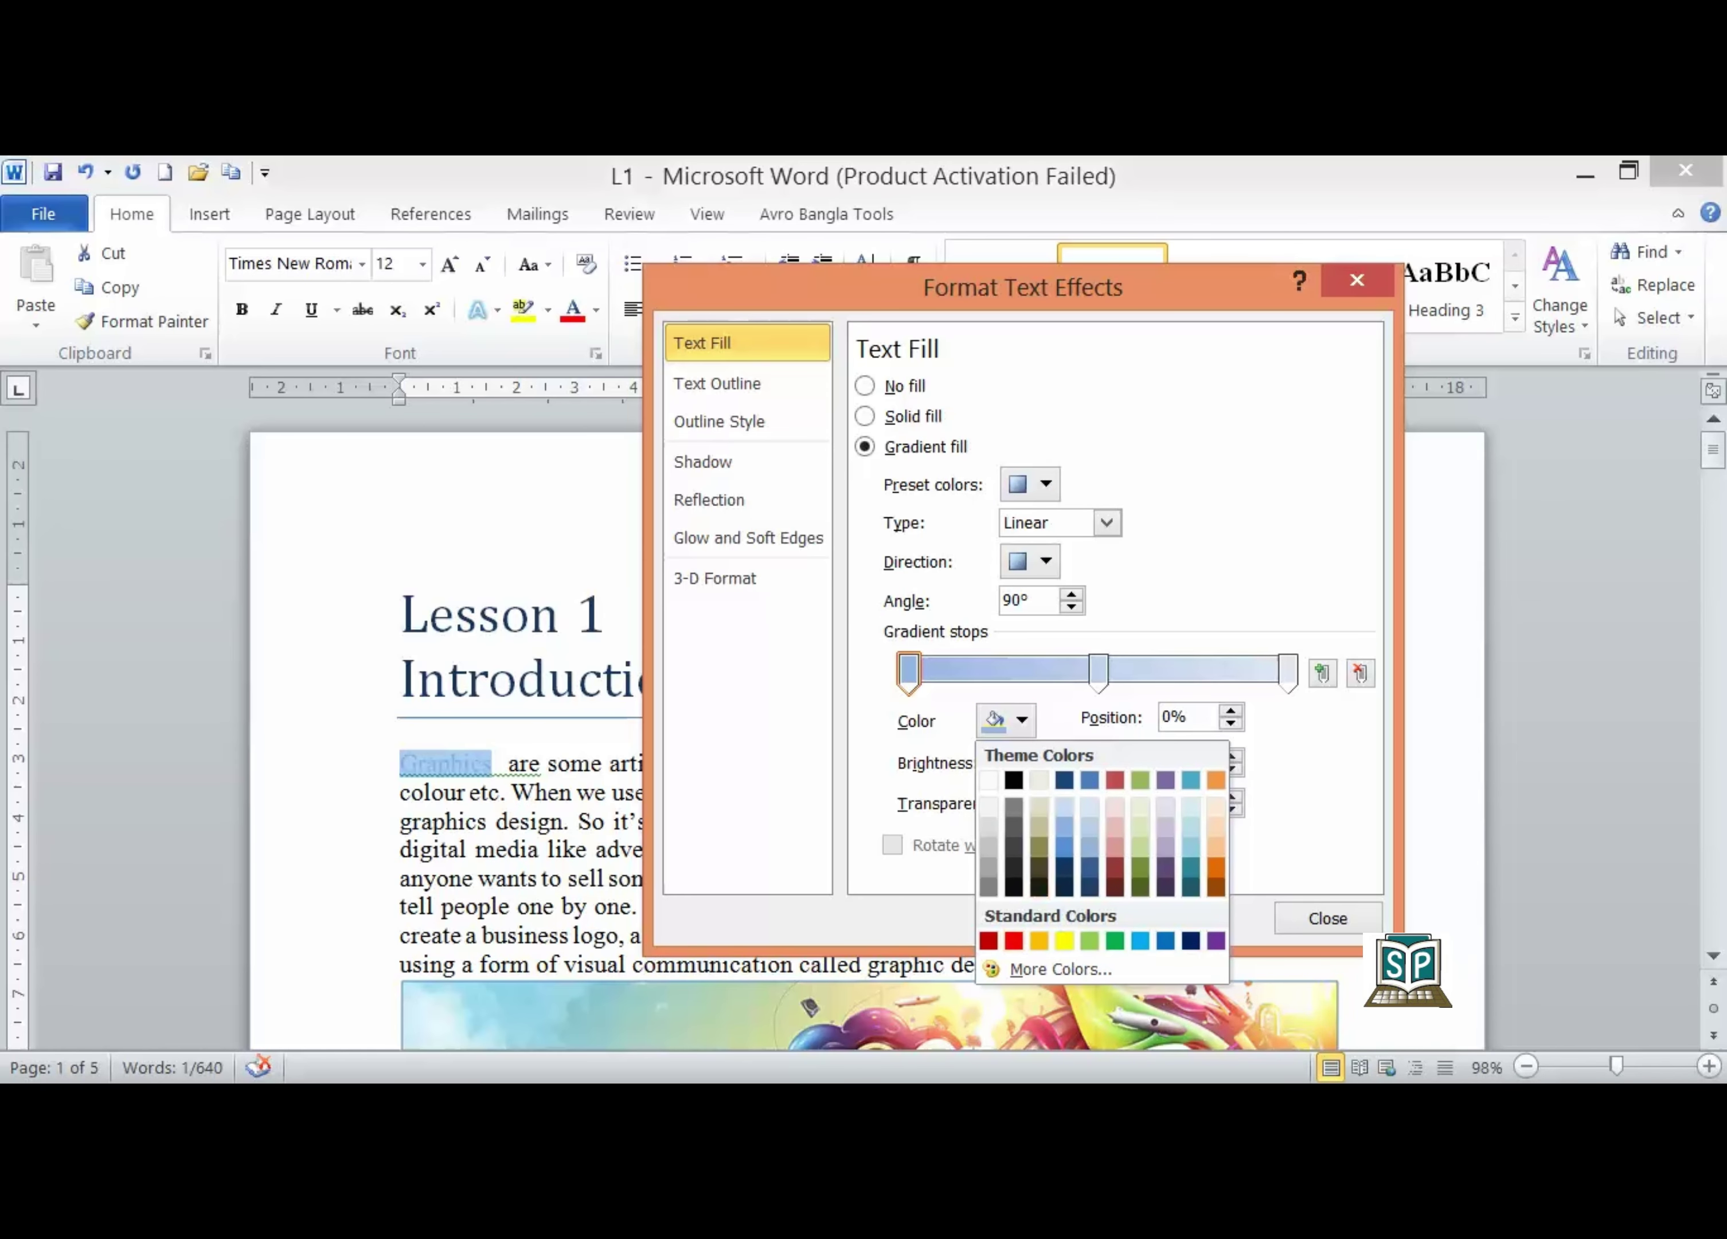
pyautogui.click(1039, 940)
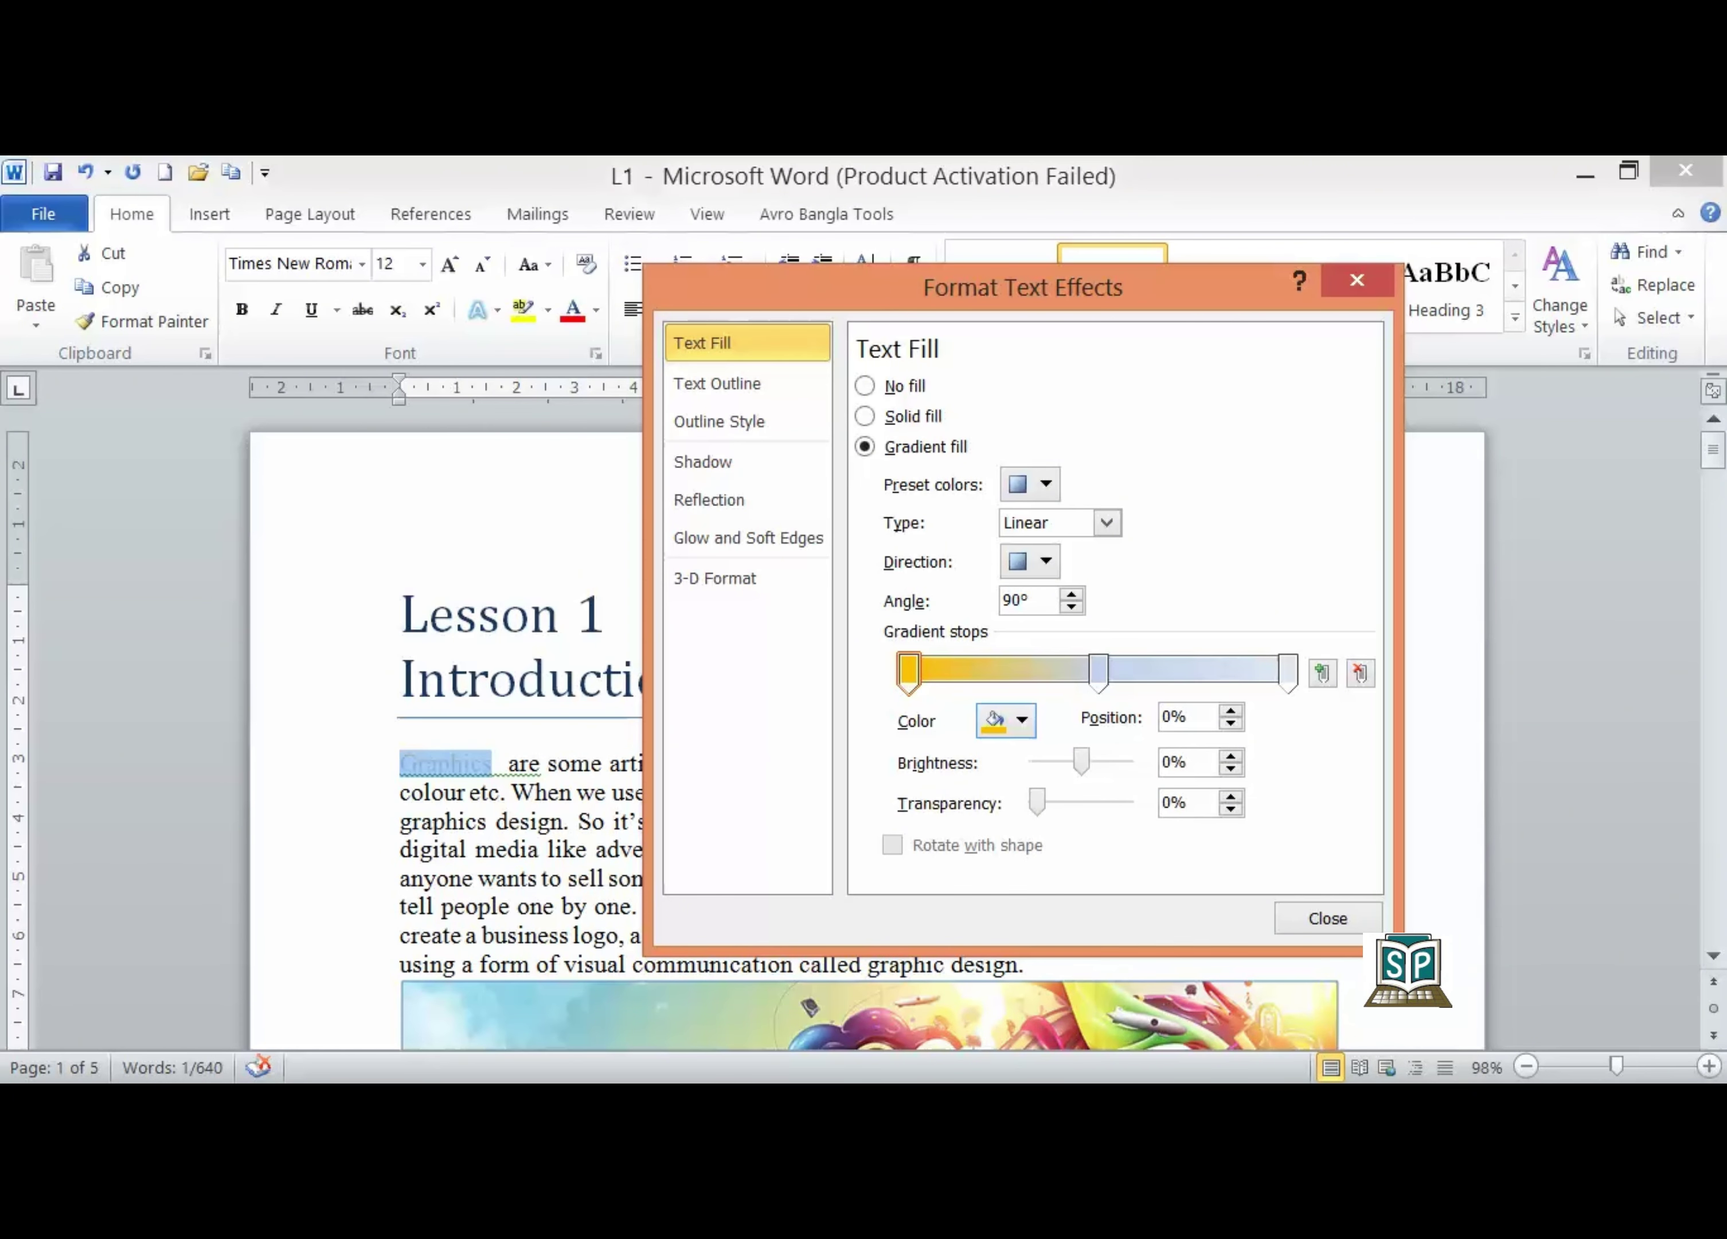
pyautogui.click(1098, 669)
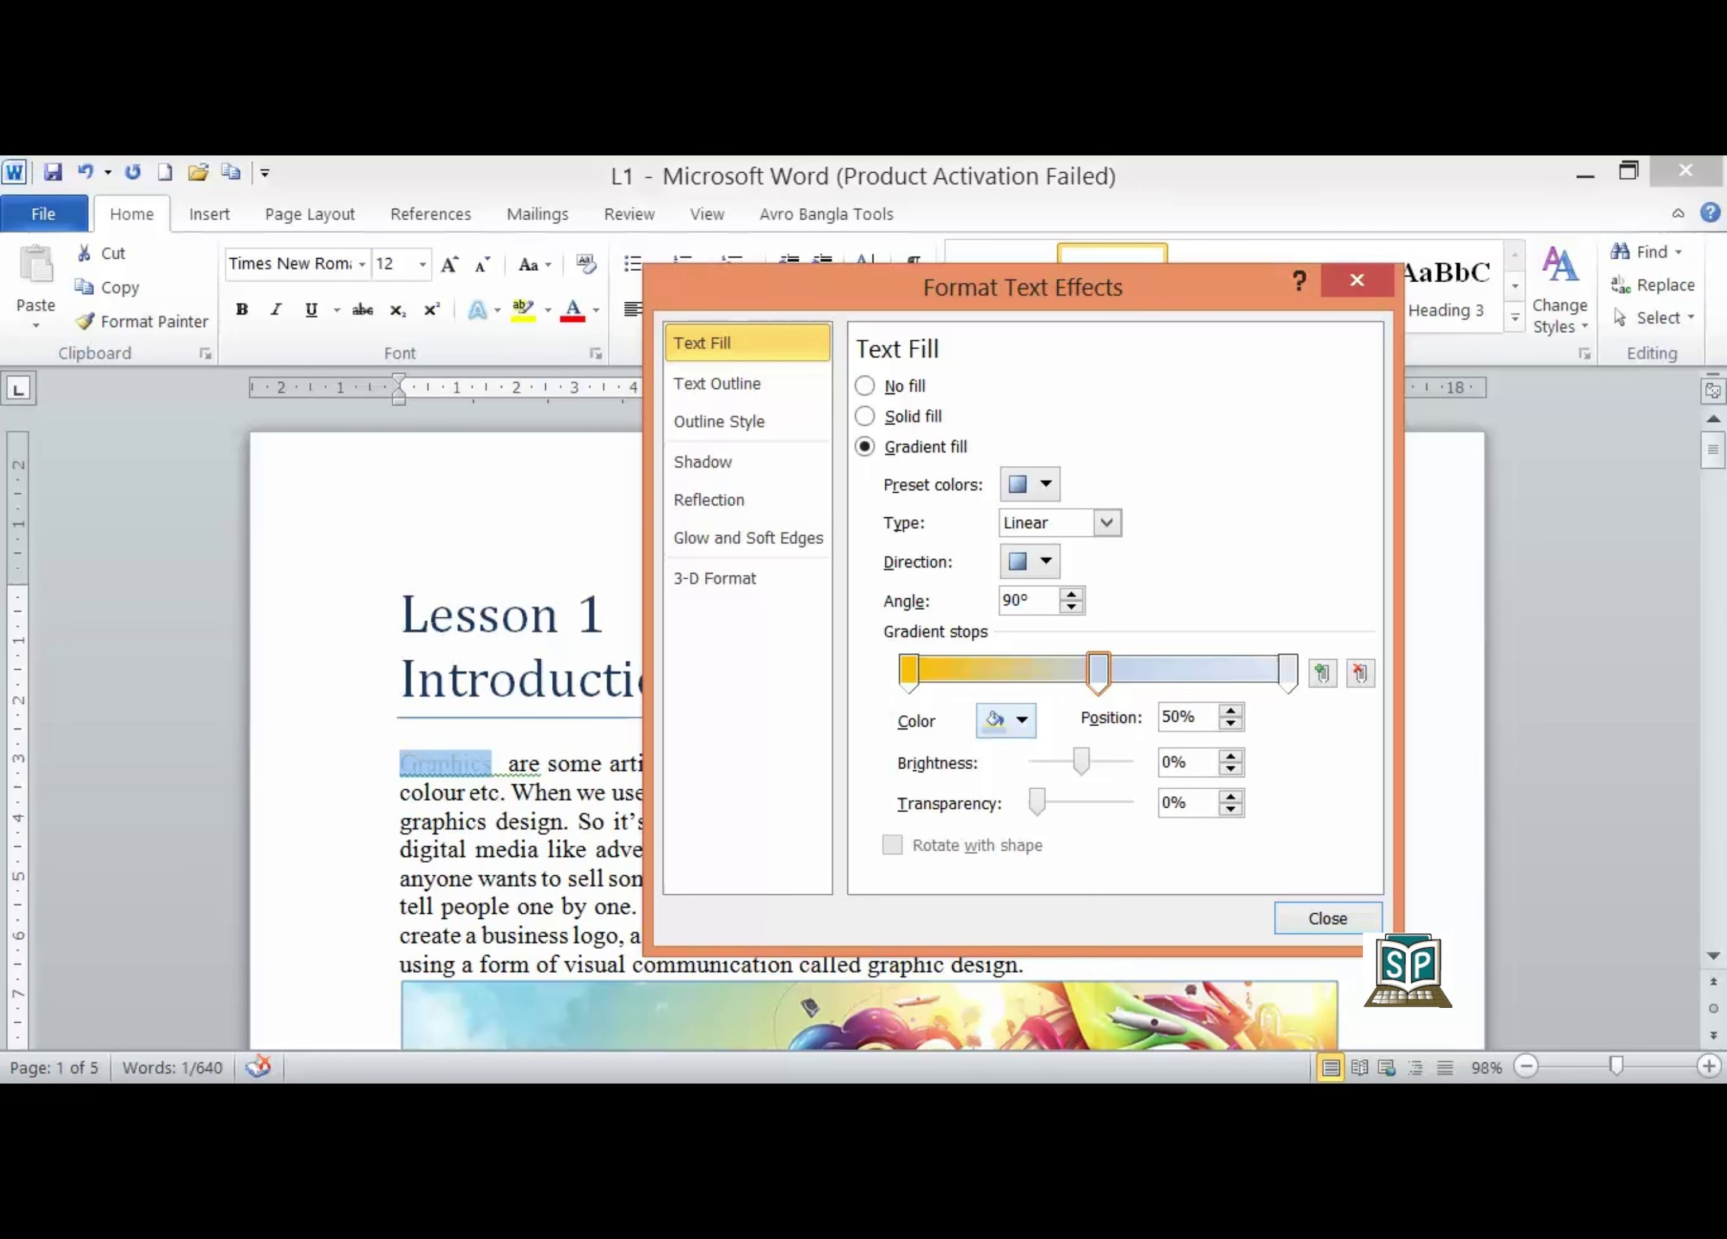
pyautogui.click(1007, 719)
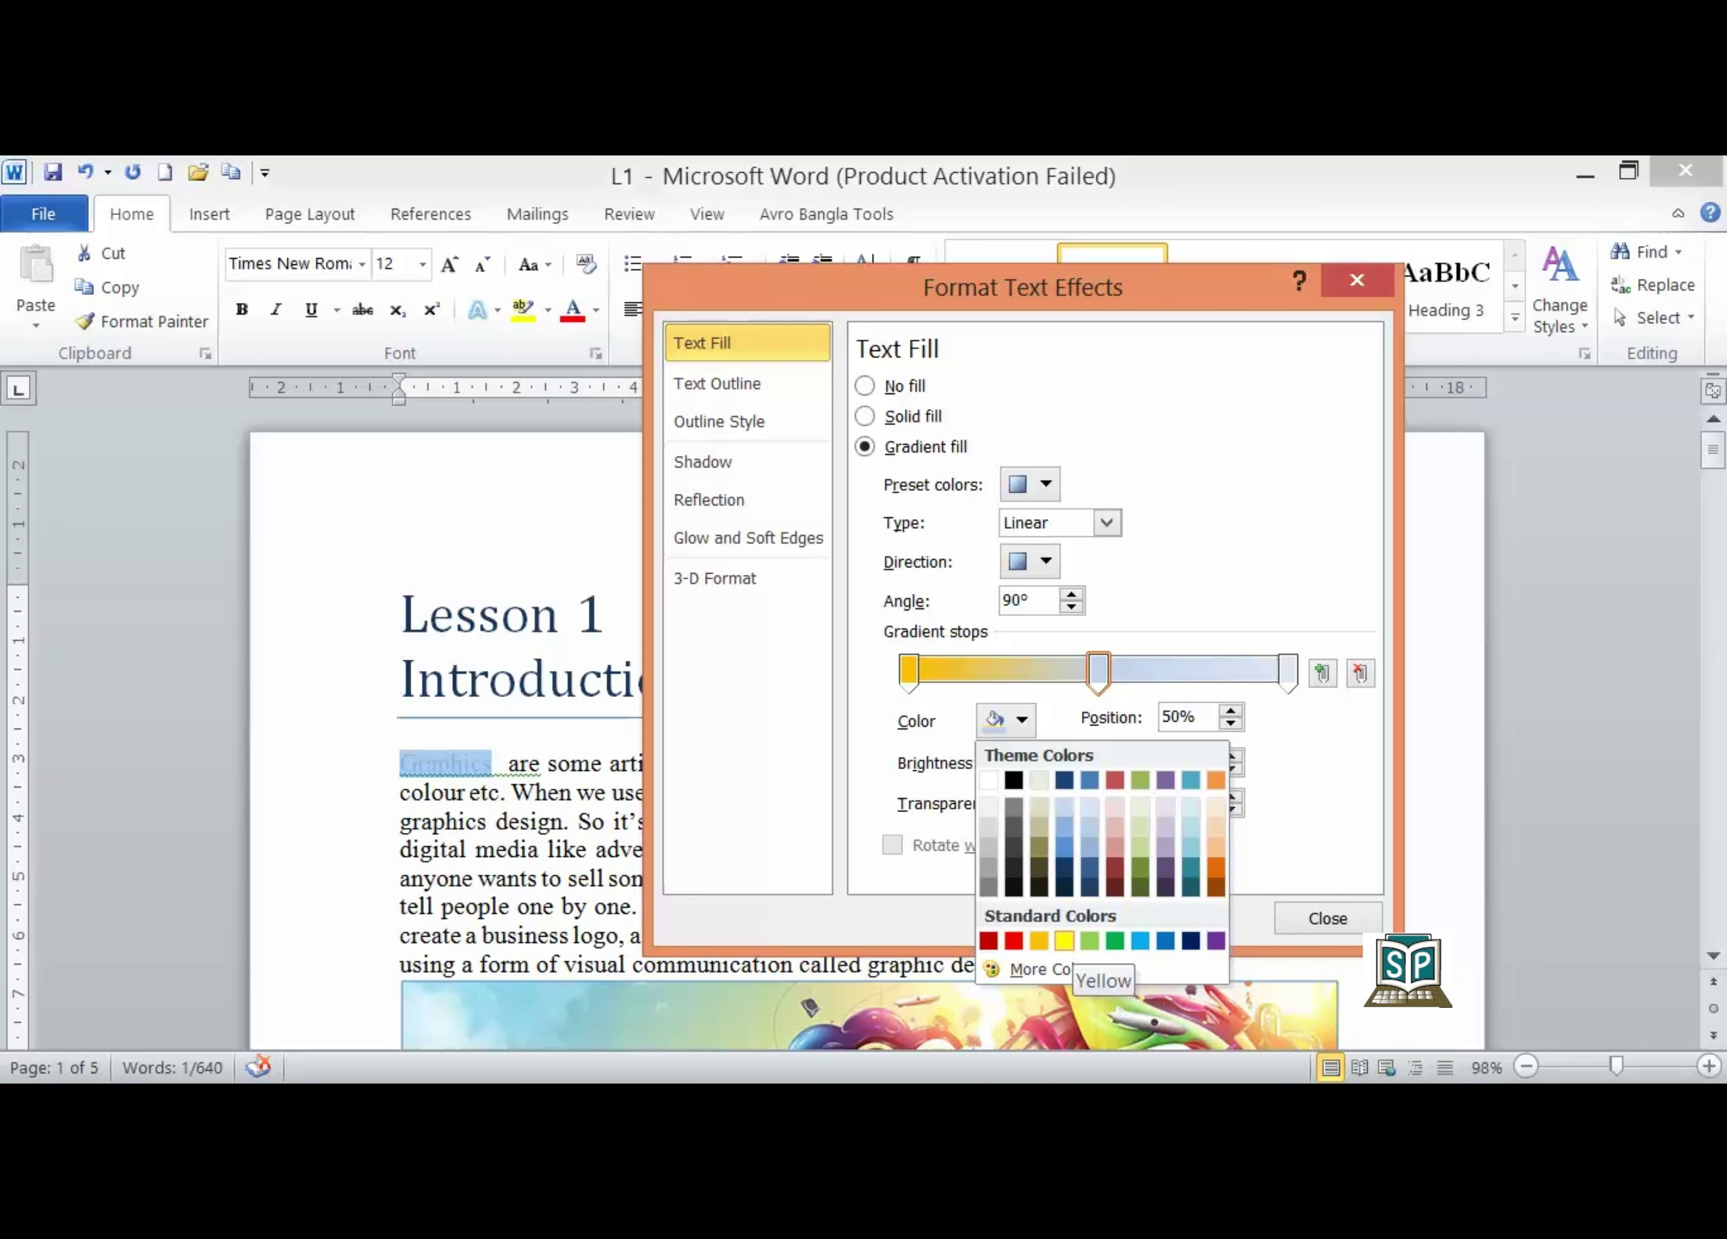
pyautogui.click(1065, 940)
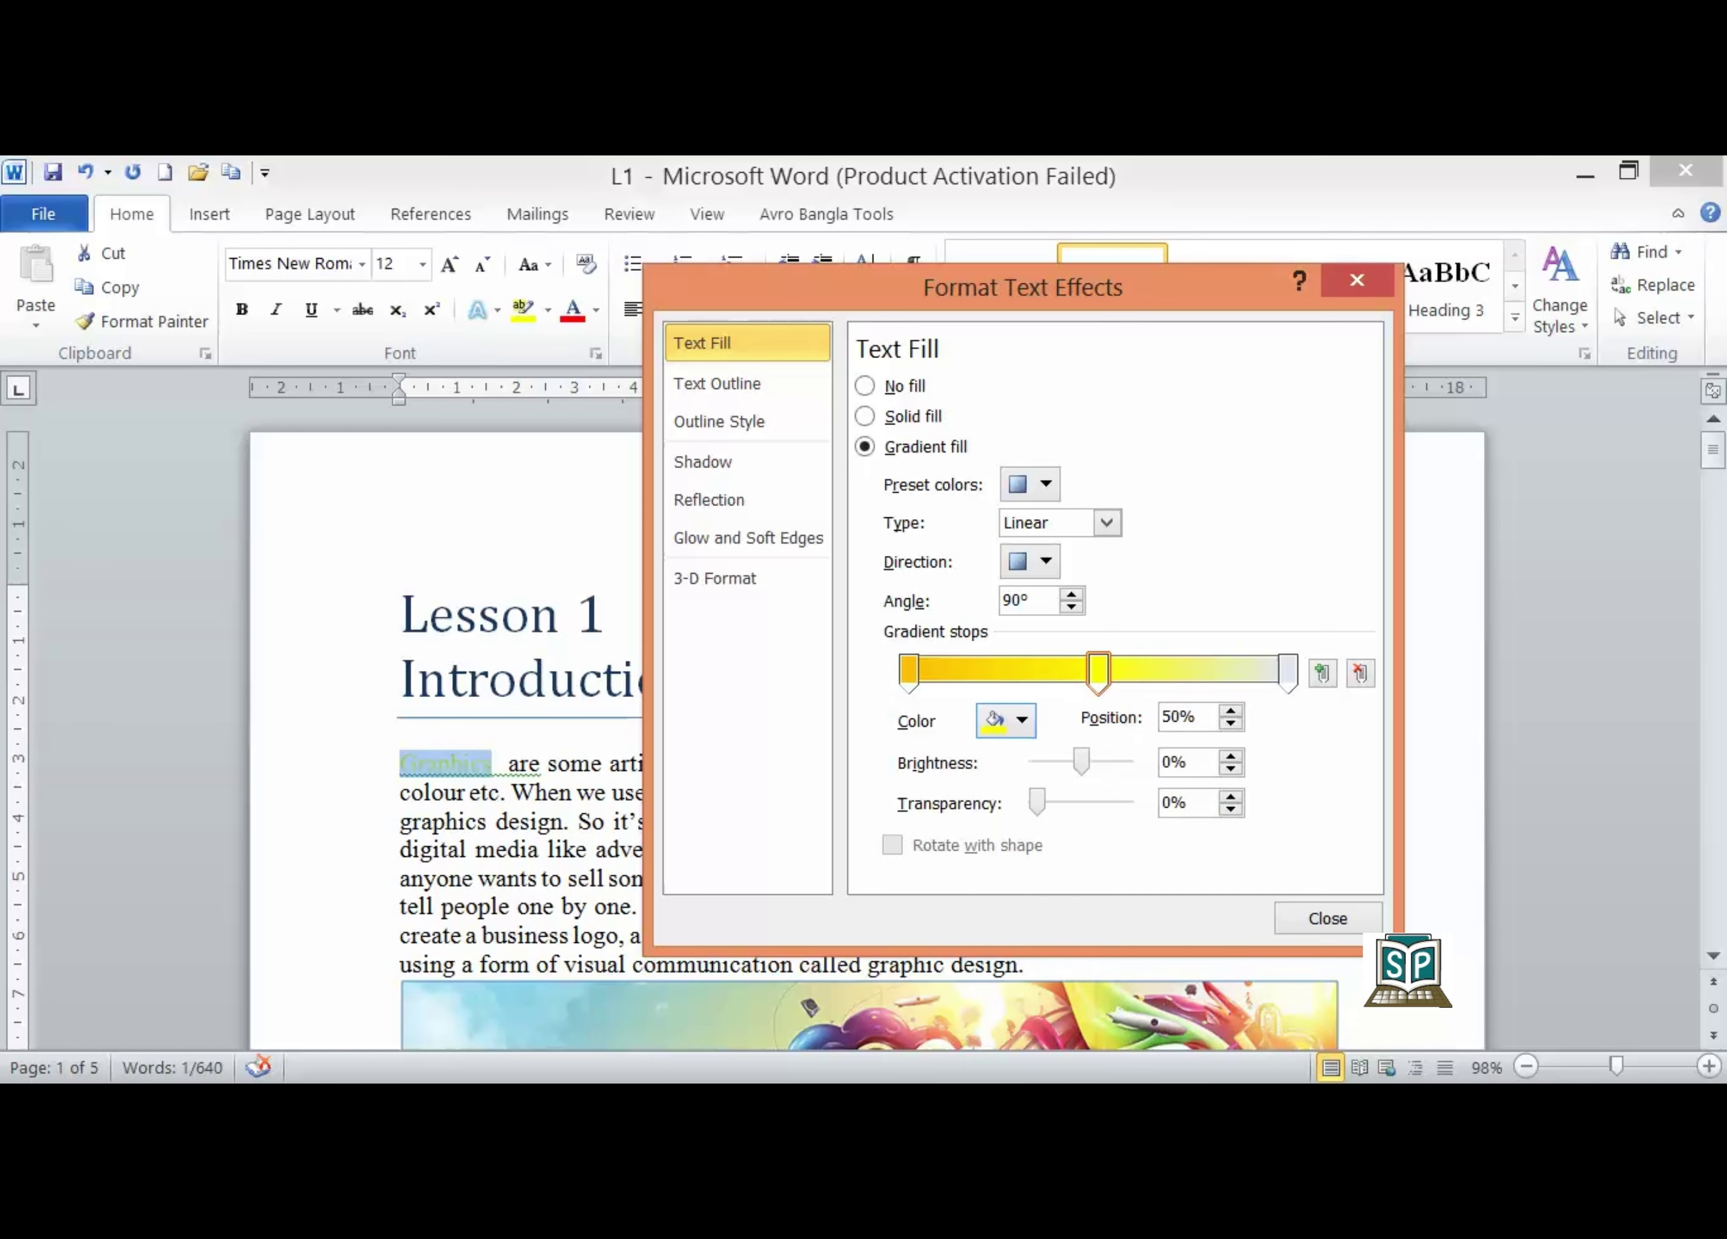
pyautogui.click(1288, 671)
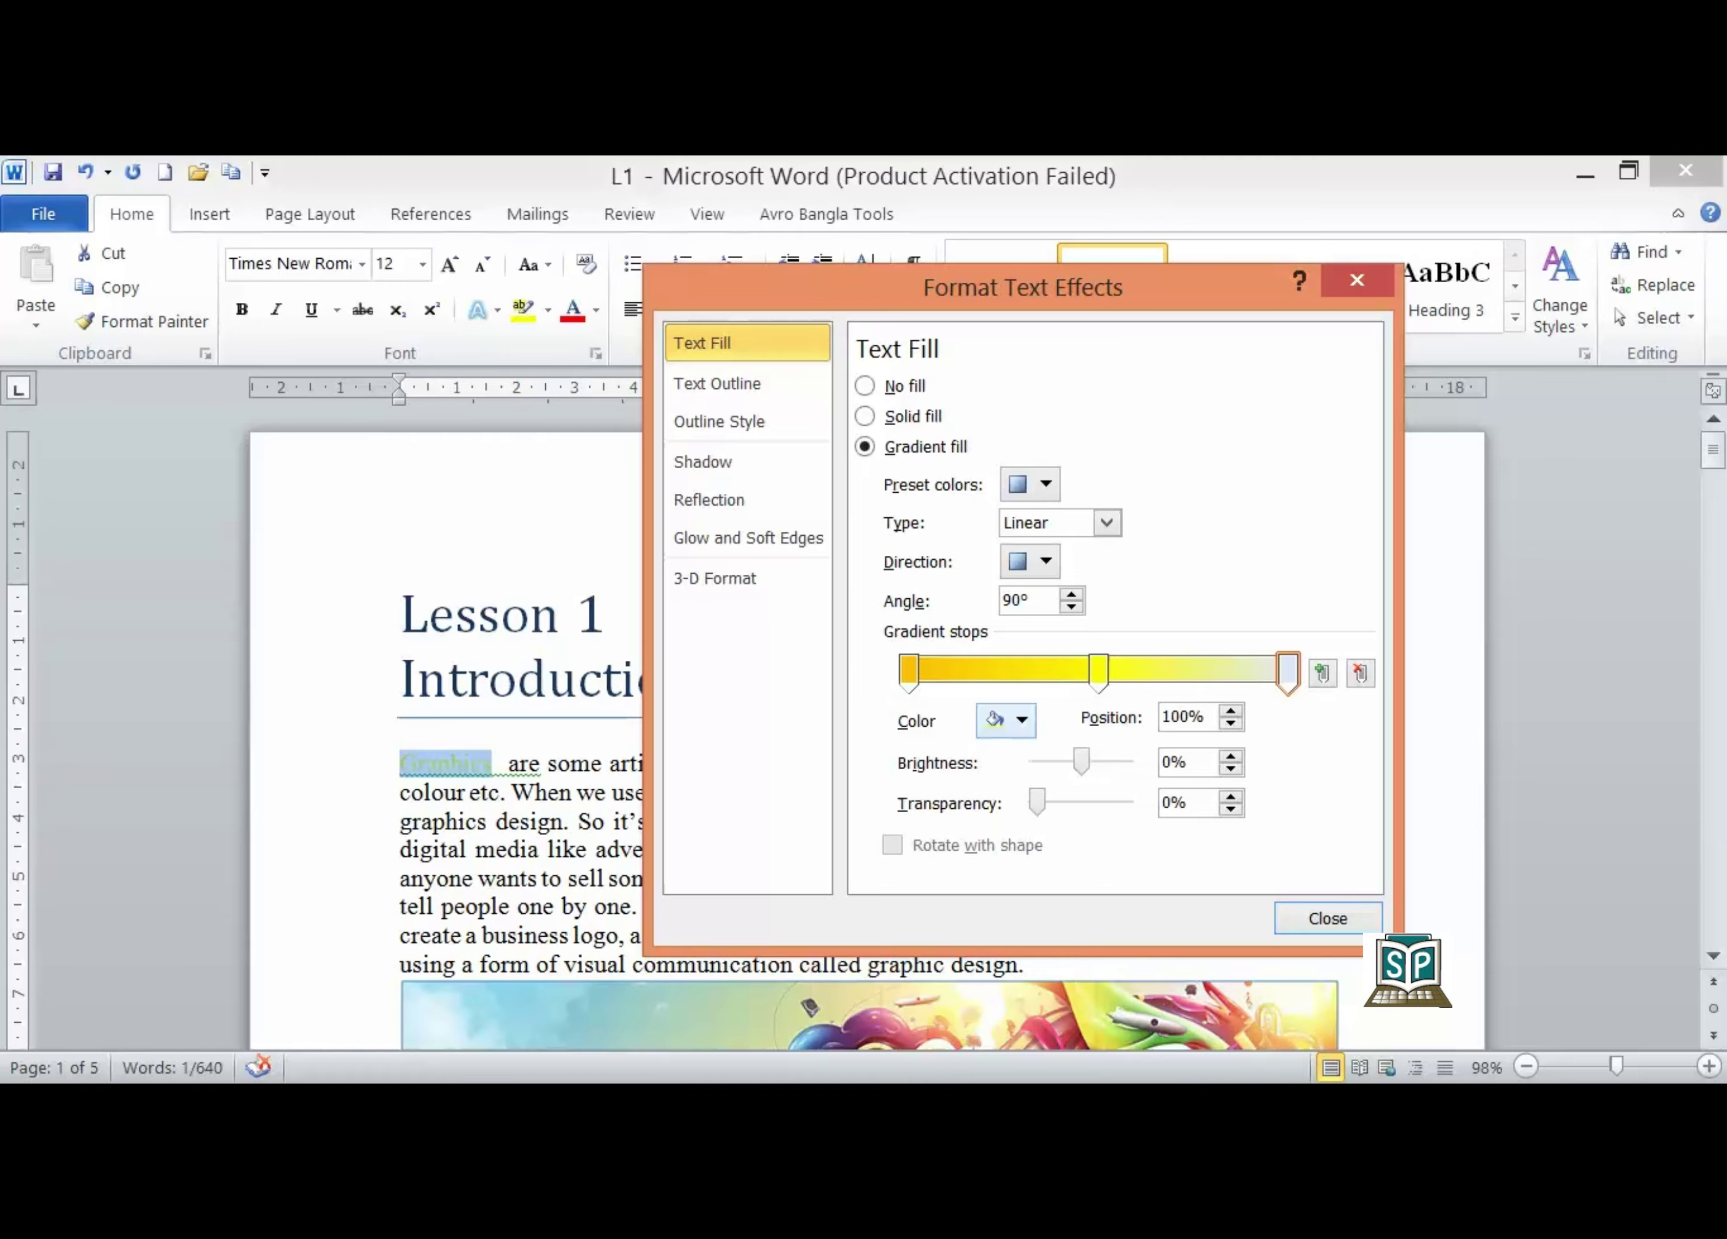
pyautogui.click(1020, 719)
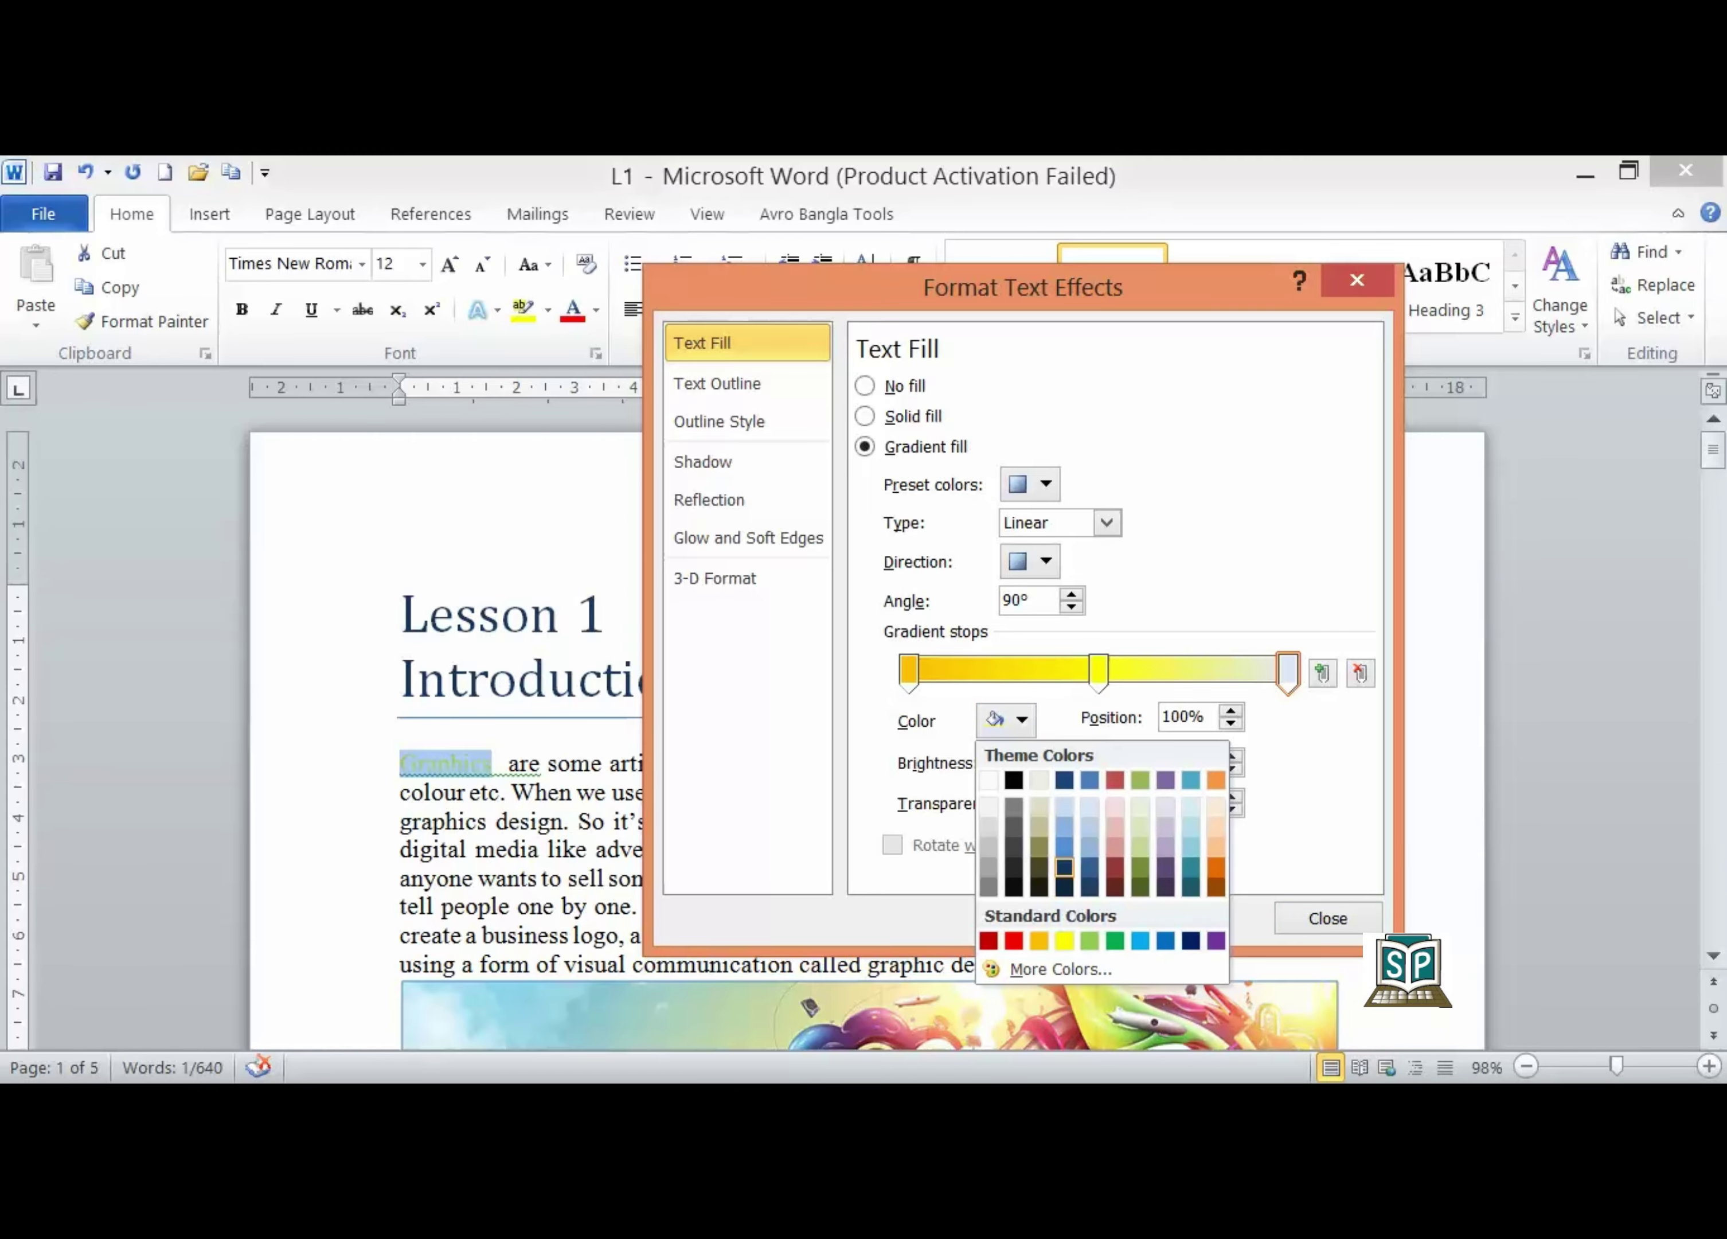
pyautogui.click(1065, 867)
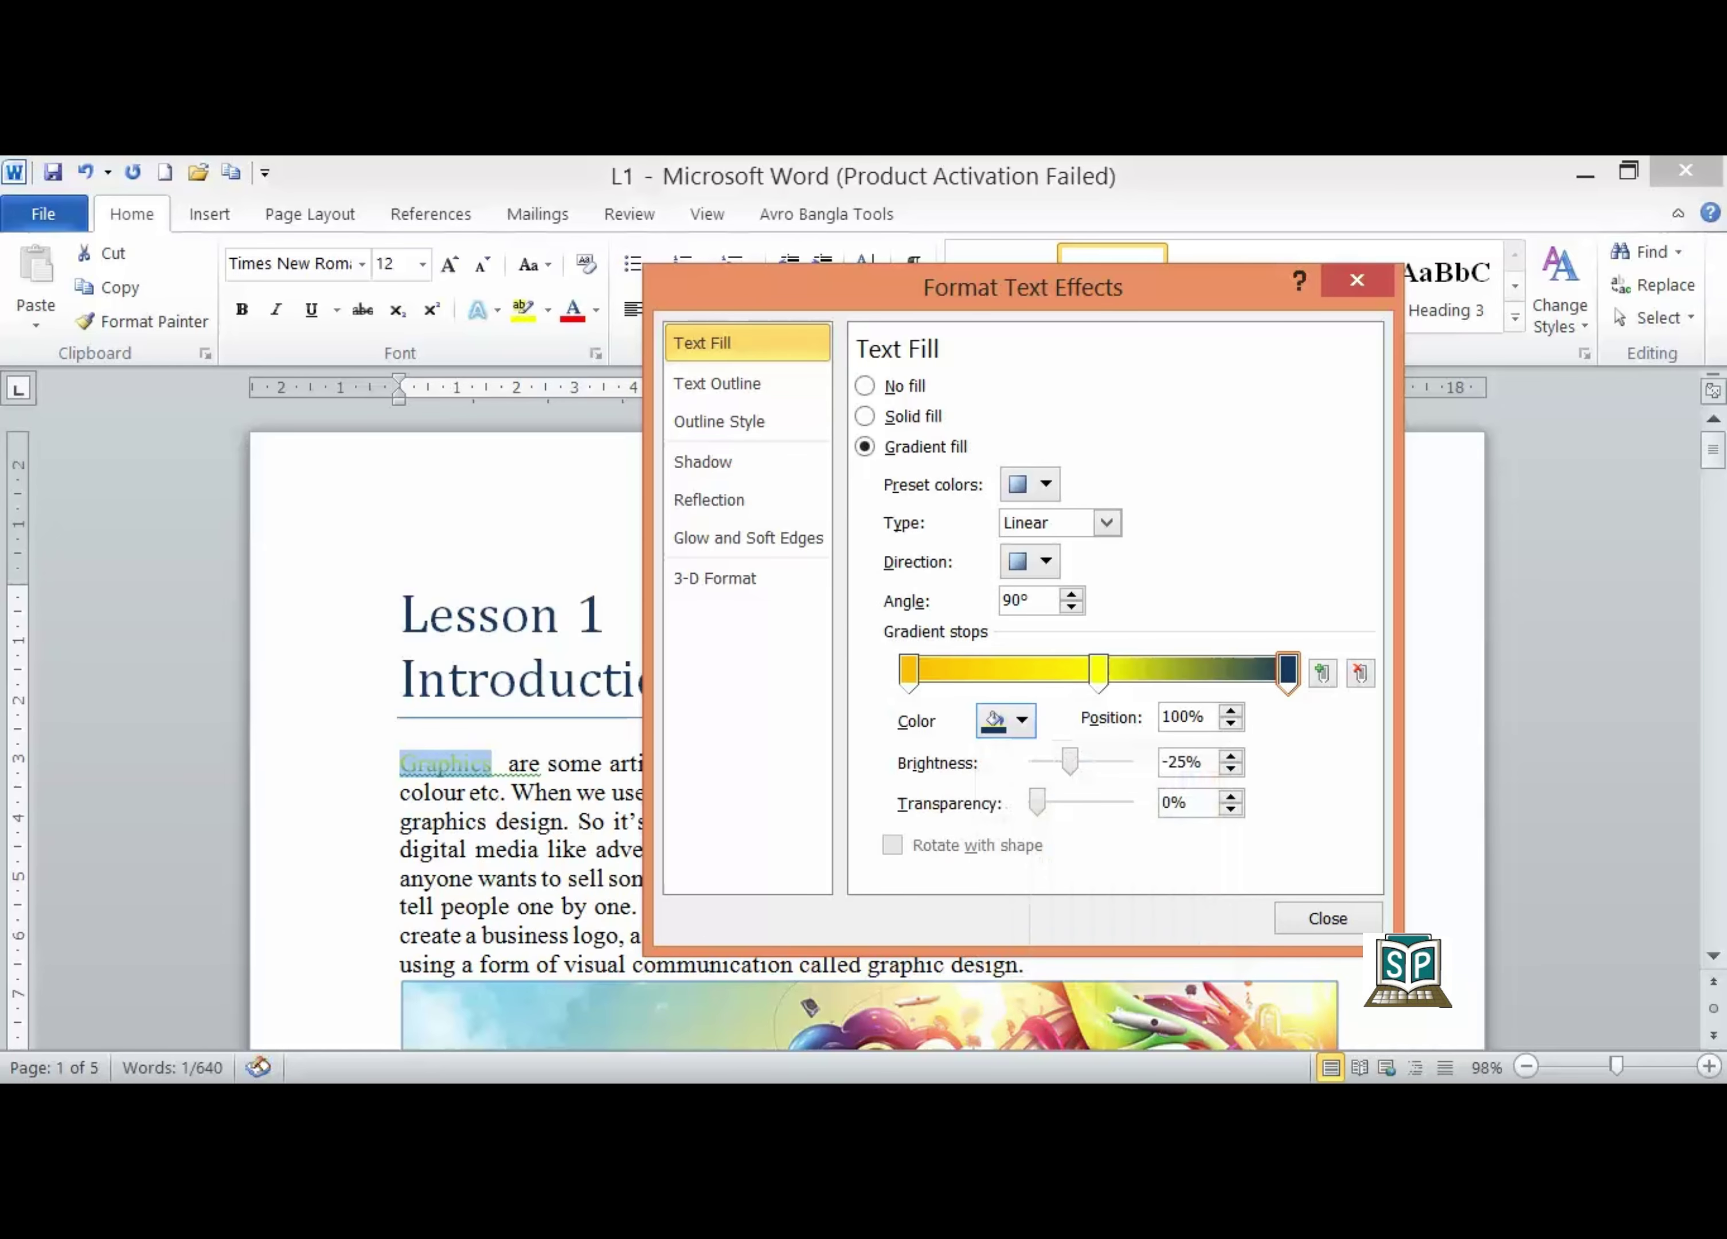
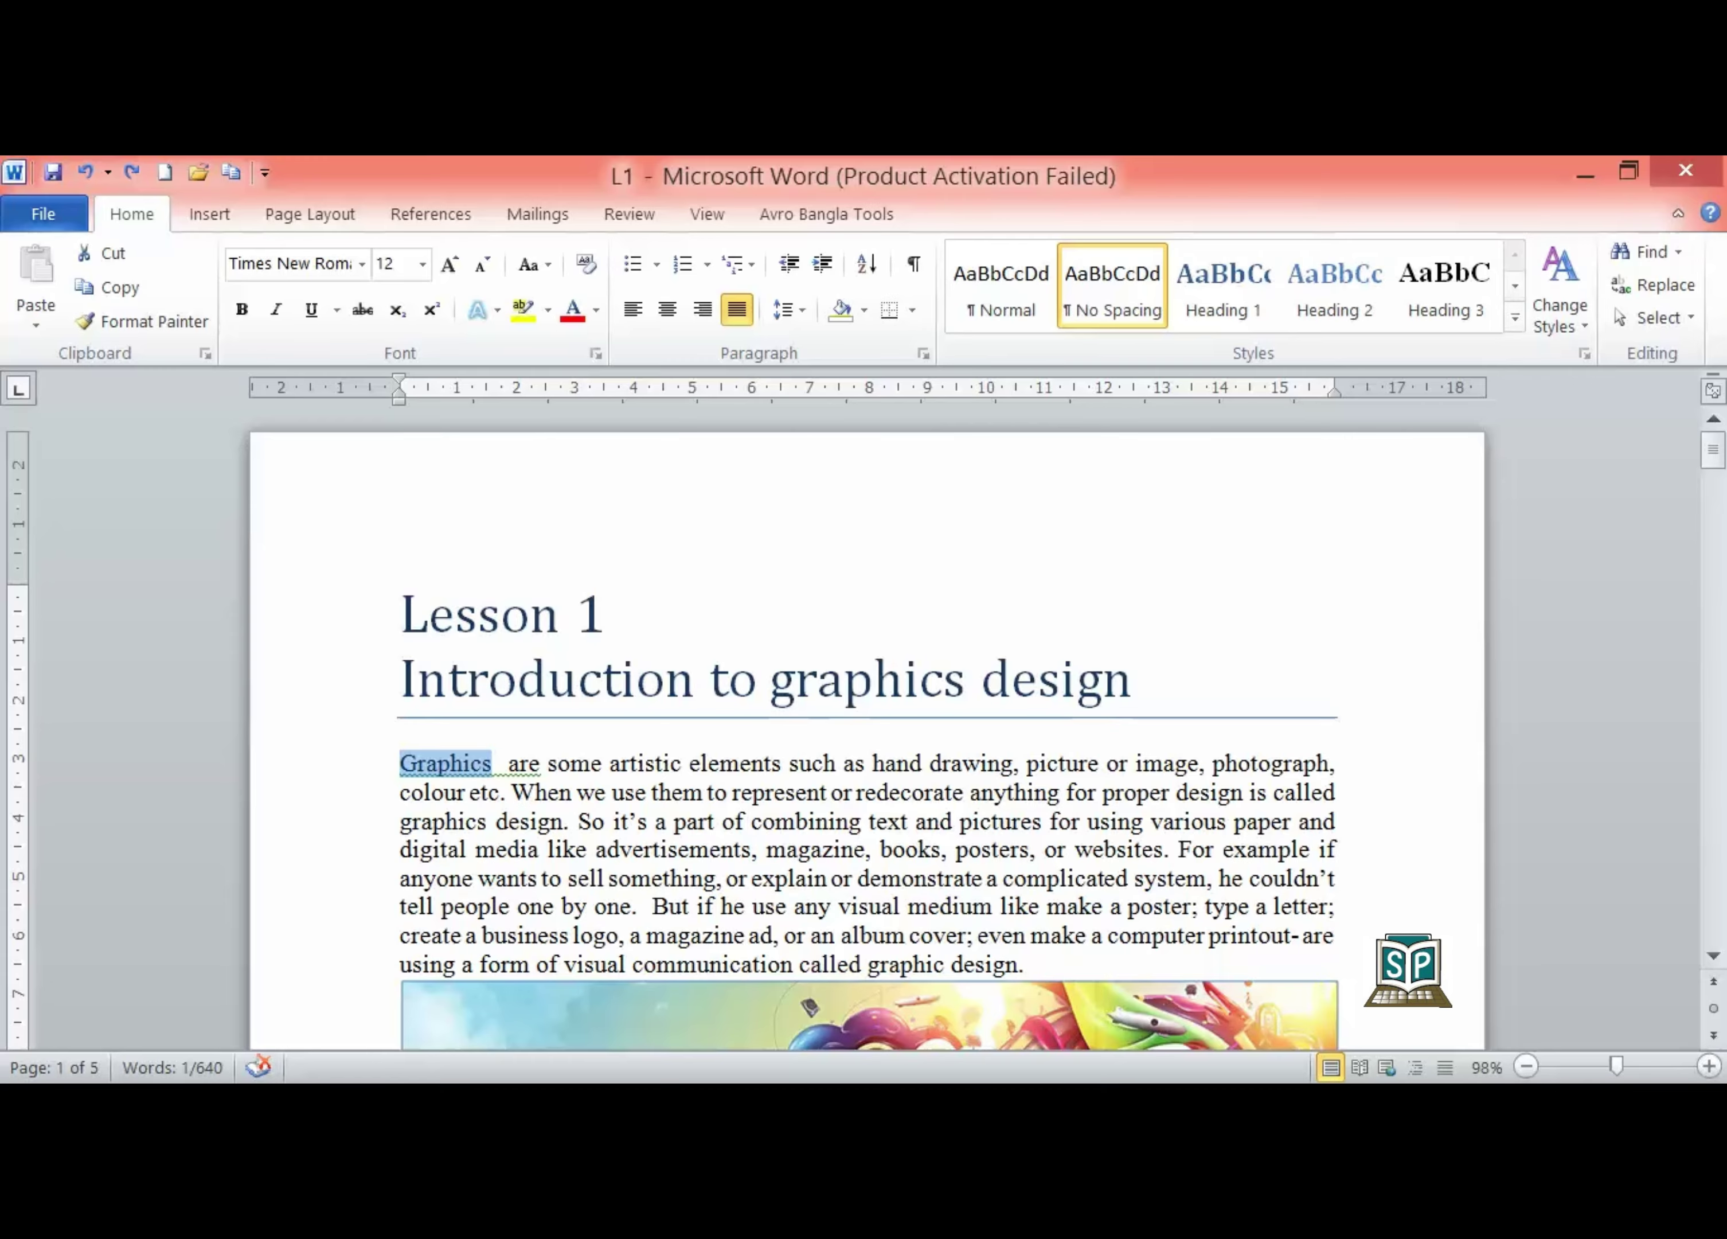
# Try the Tekton Pro Ext font for the word "Graphics" in the Font dialog and cancel without applying it
pyautogui.click(595, 353)
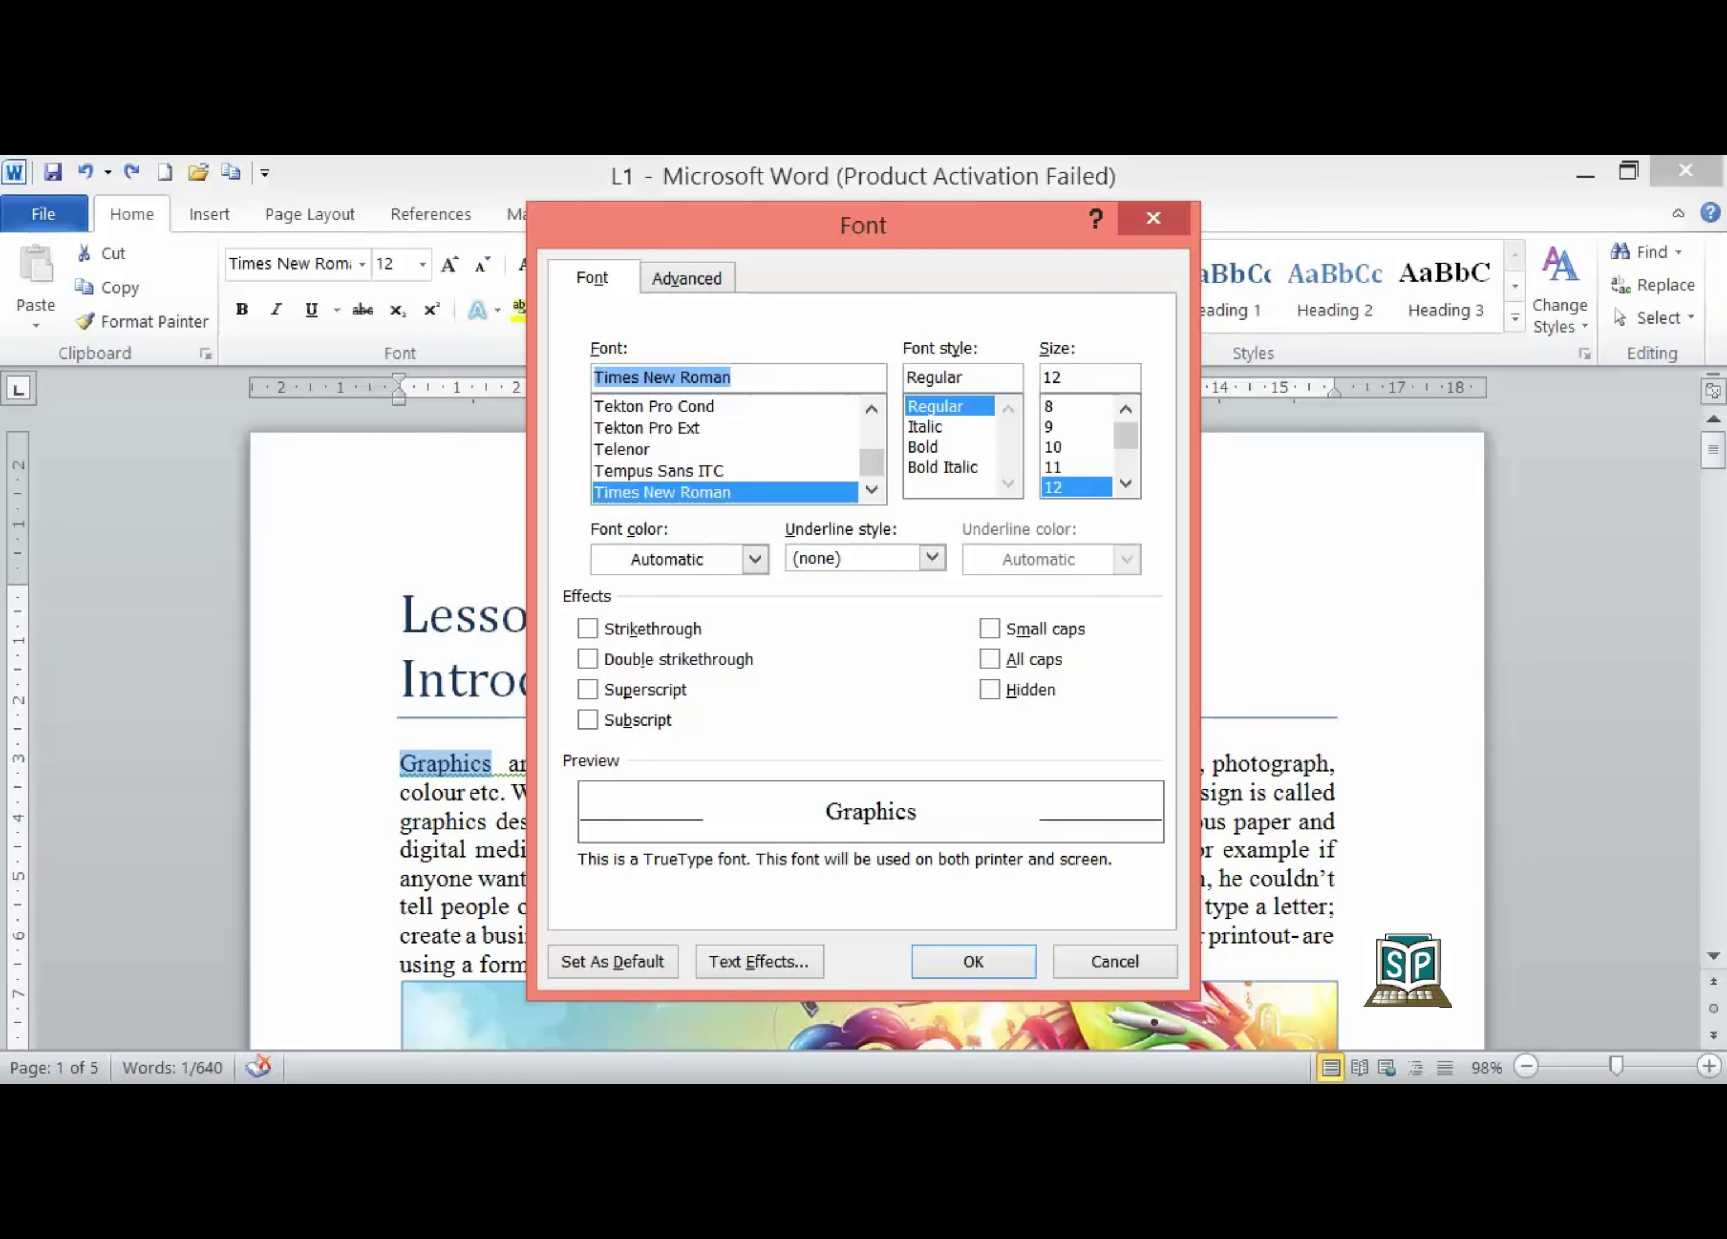
pyautogui.click(647, 428)
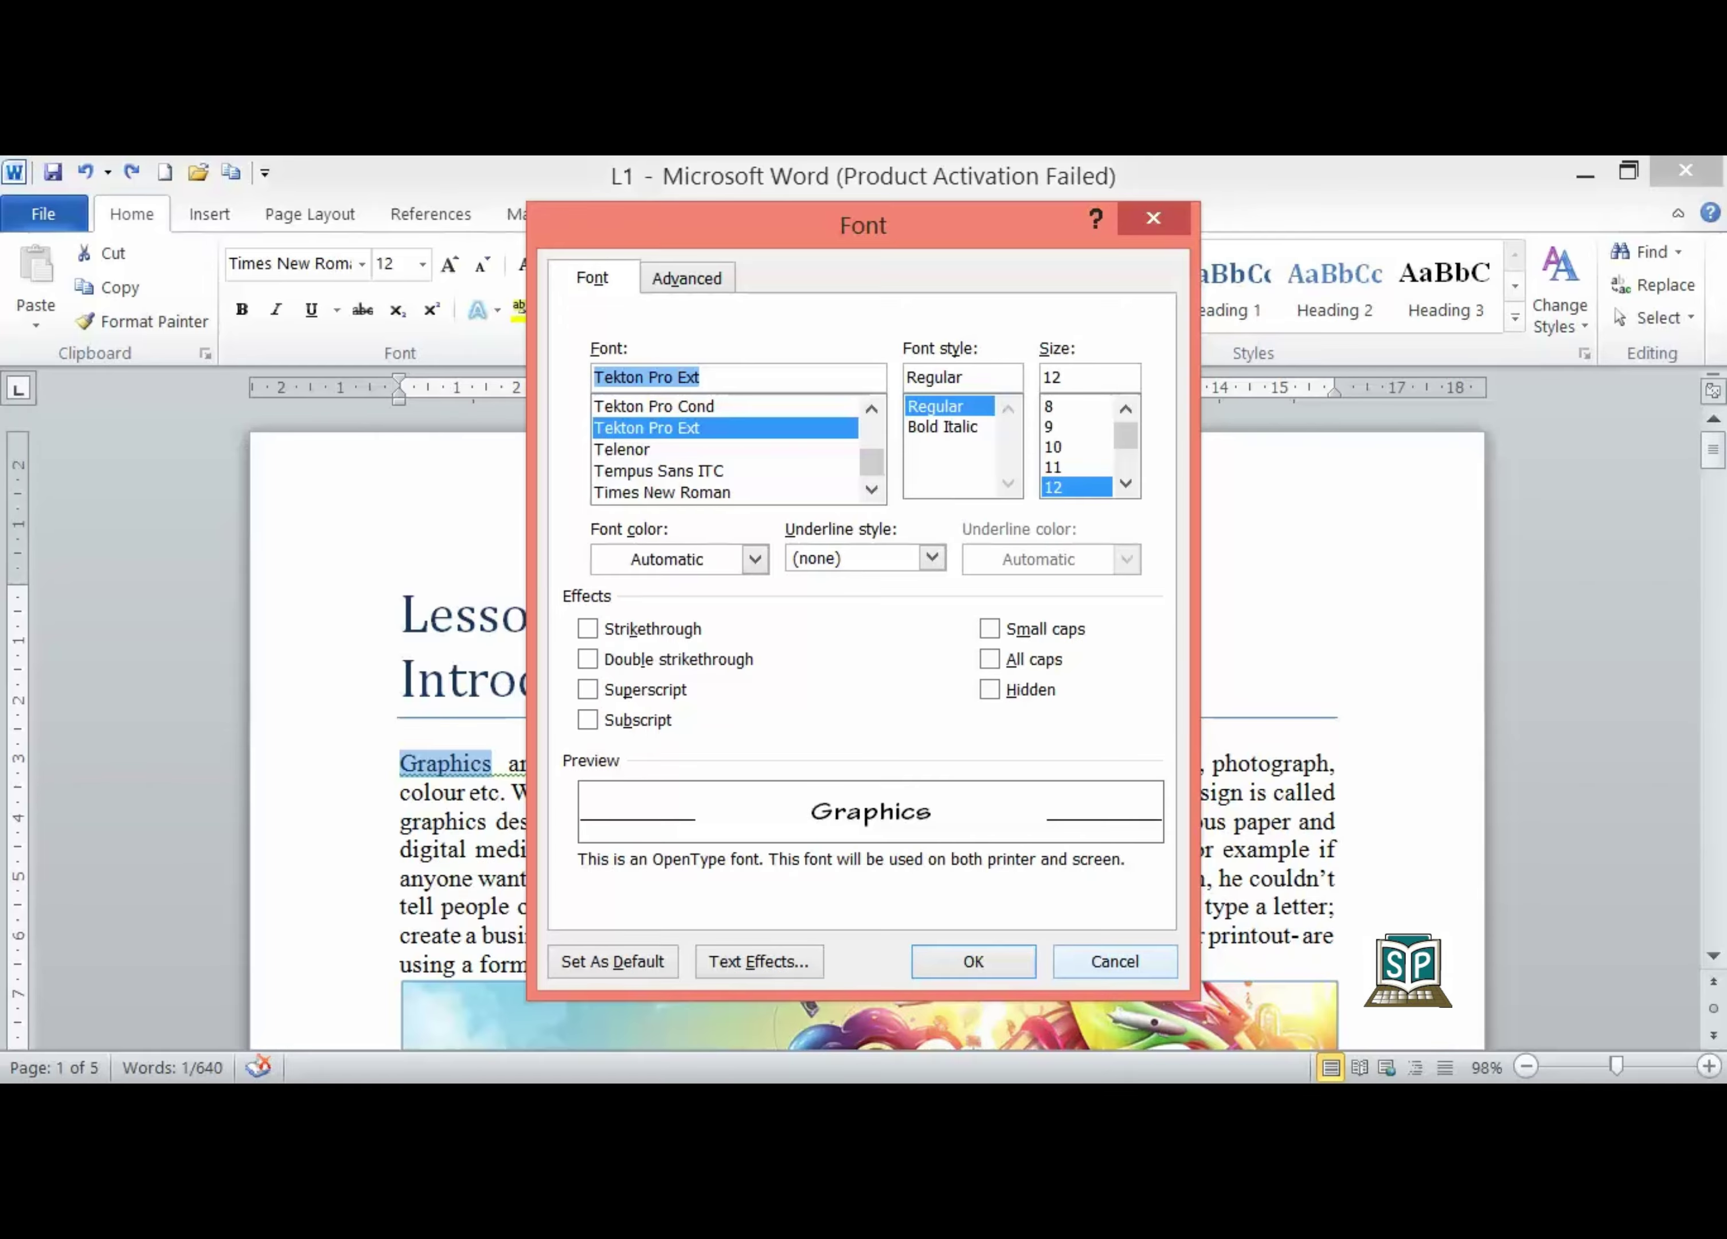
pyautogui.click(1115, 962)
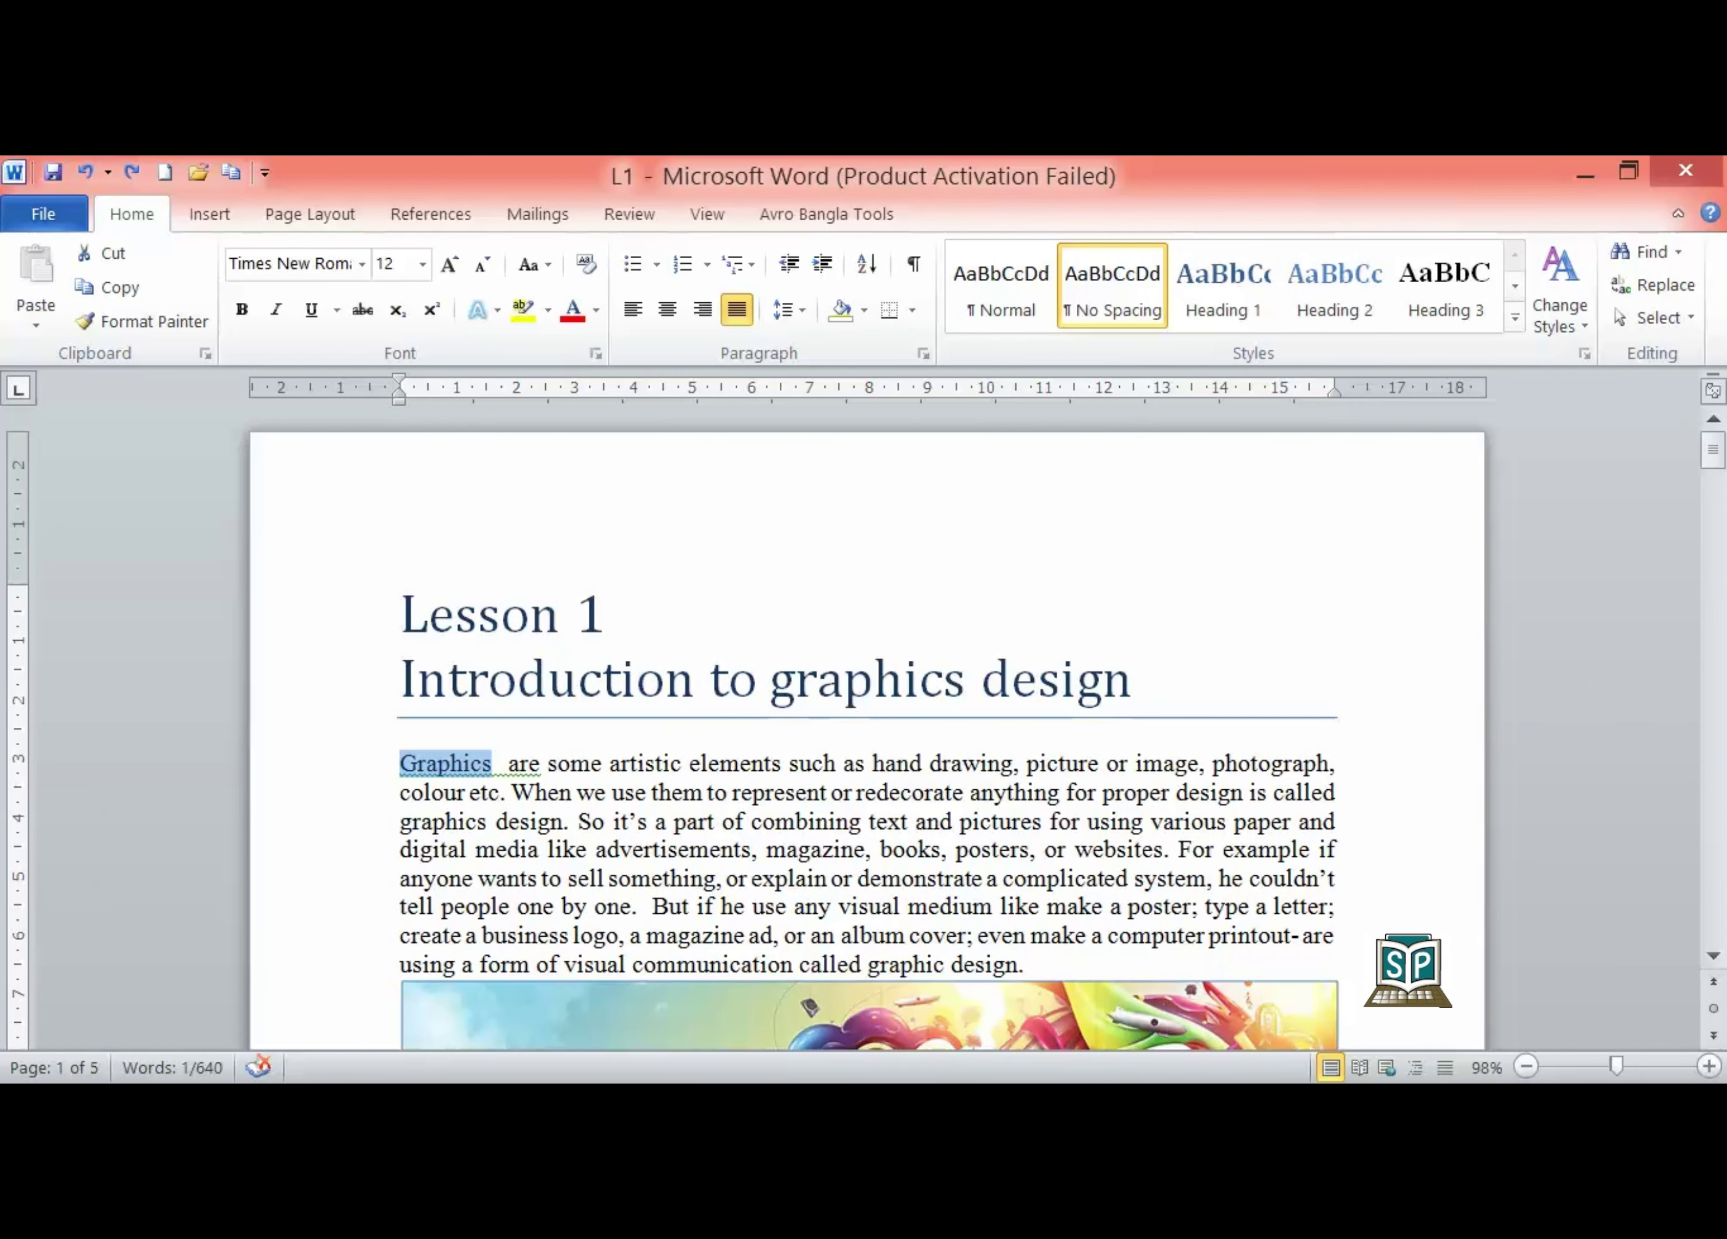
# Insert four blank lines above the paragraph that begins with "Graphics"
pyautogui.doubleClick(644, 762)
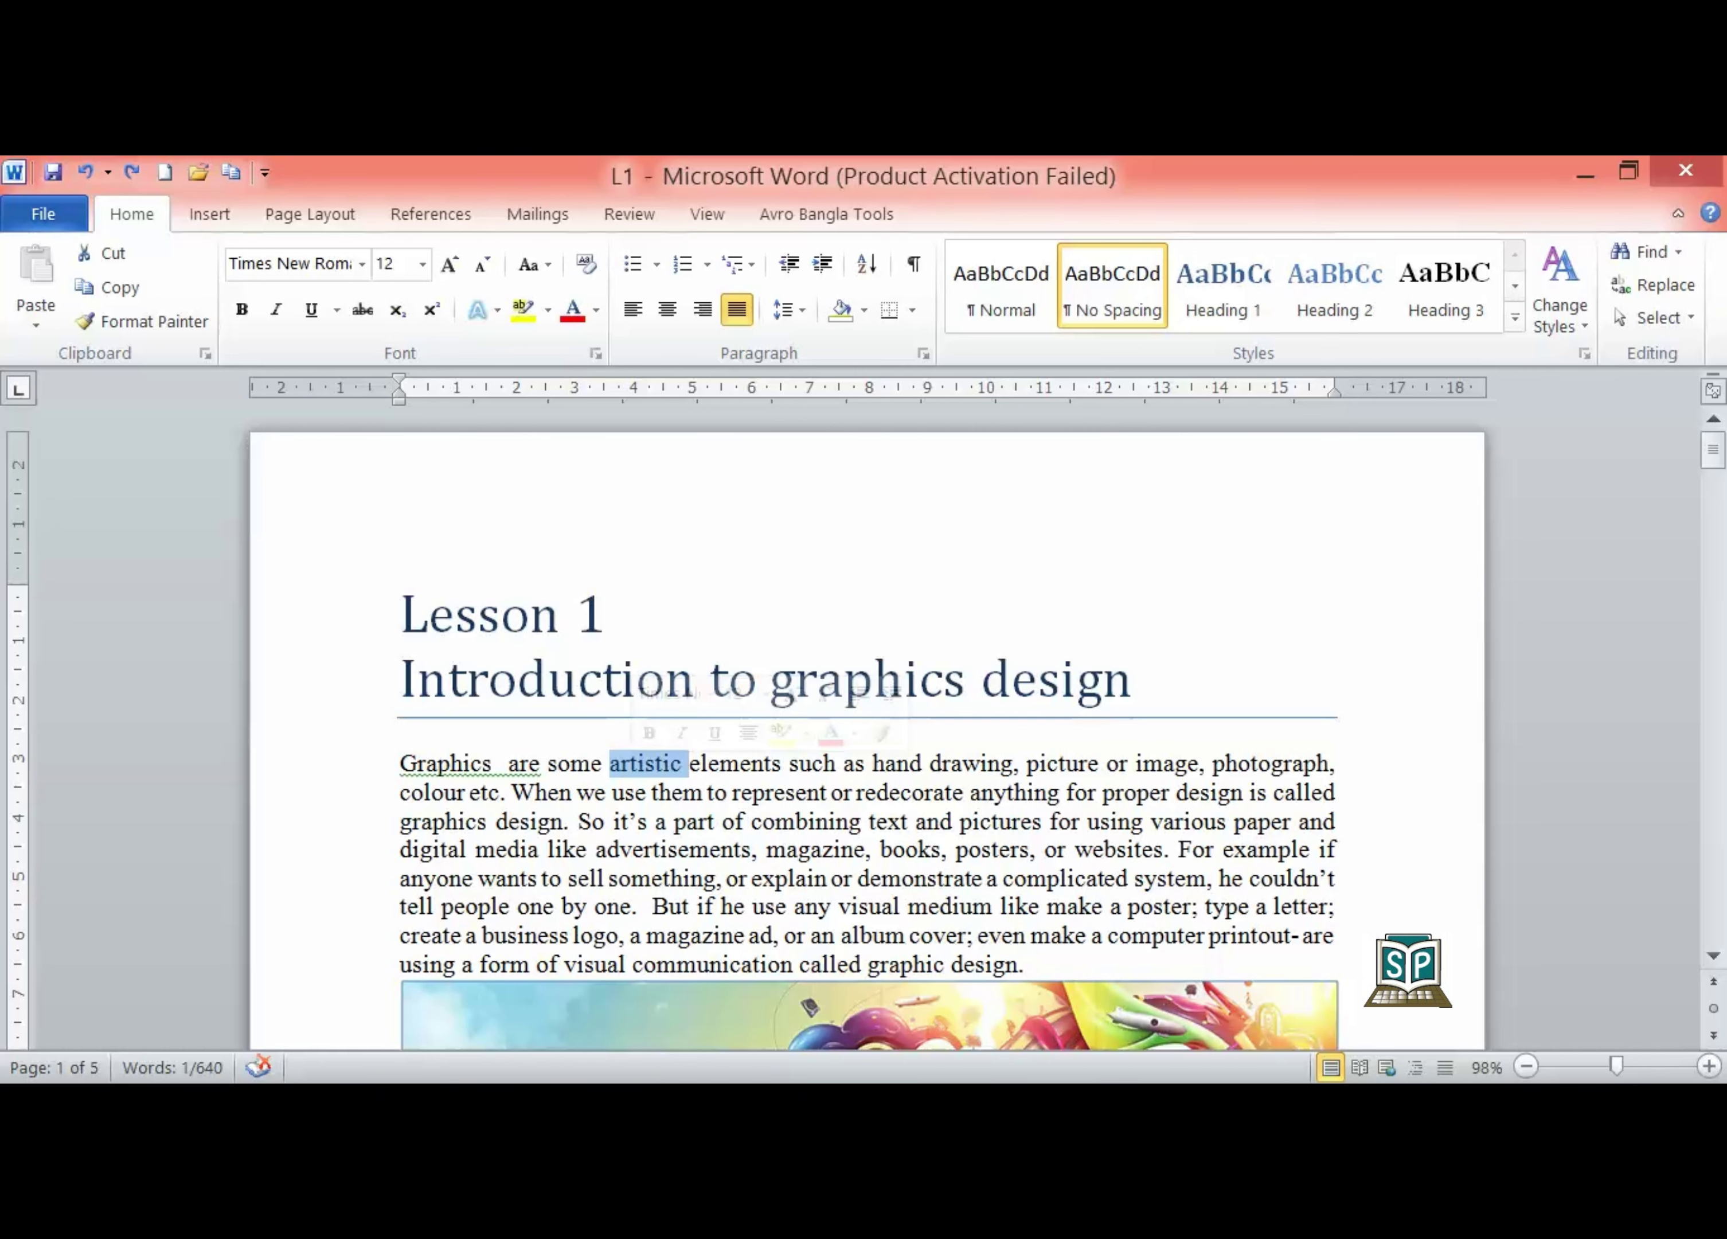
pyautogui.click(631, 764)
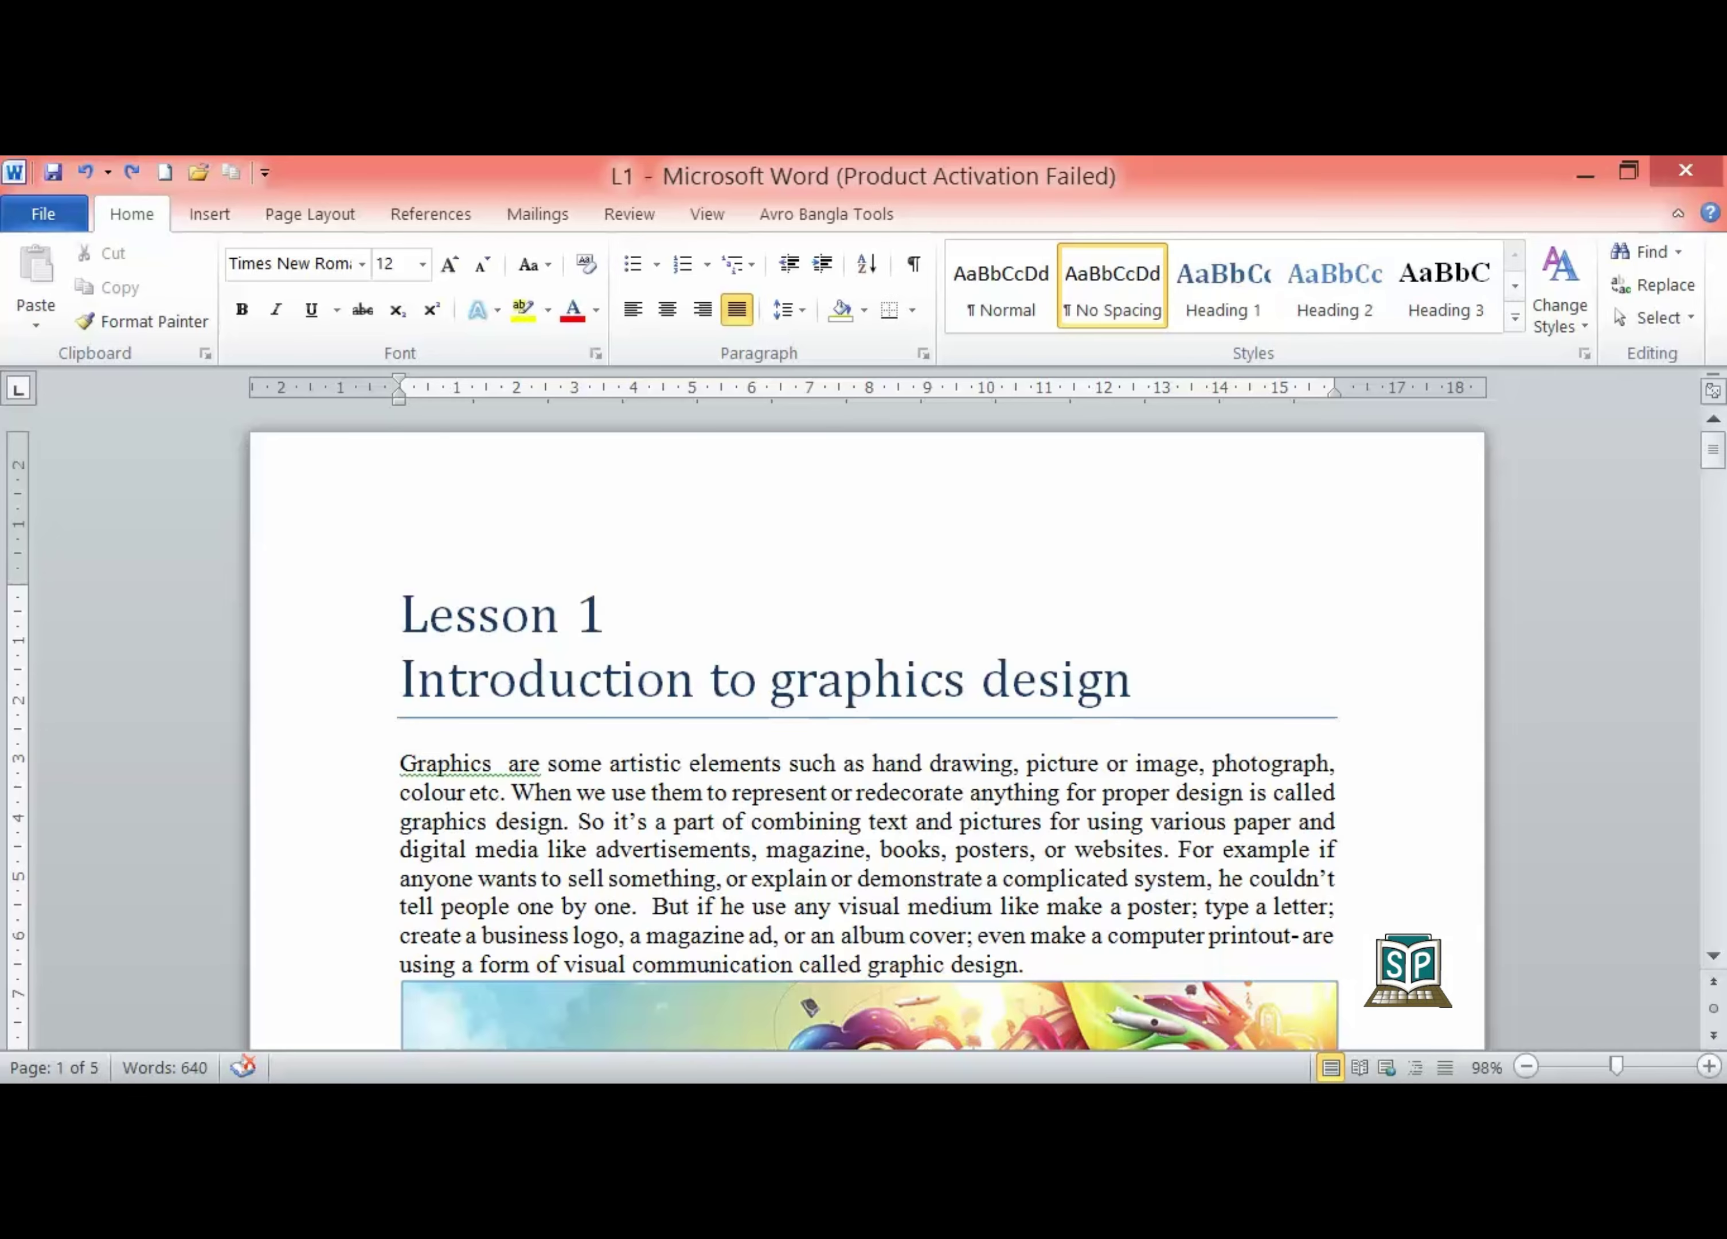
pyautogui.press('Home')
pyautogui.press('Return')
pyautogui.press('Return')
pyautogui.press('Return')
pyautogui.press('Return')
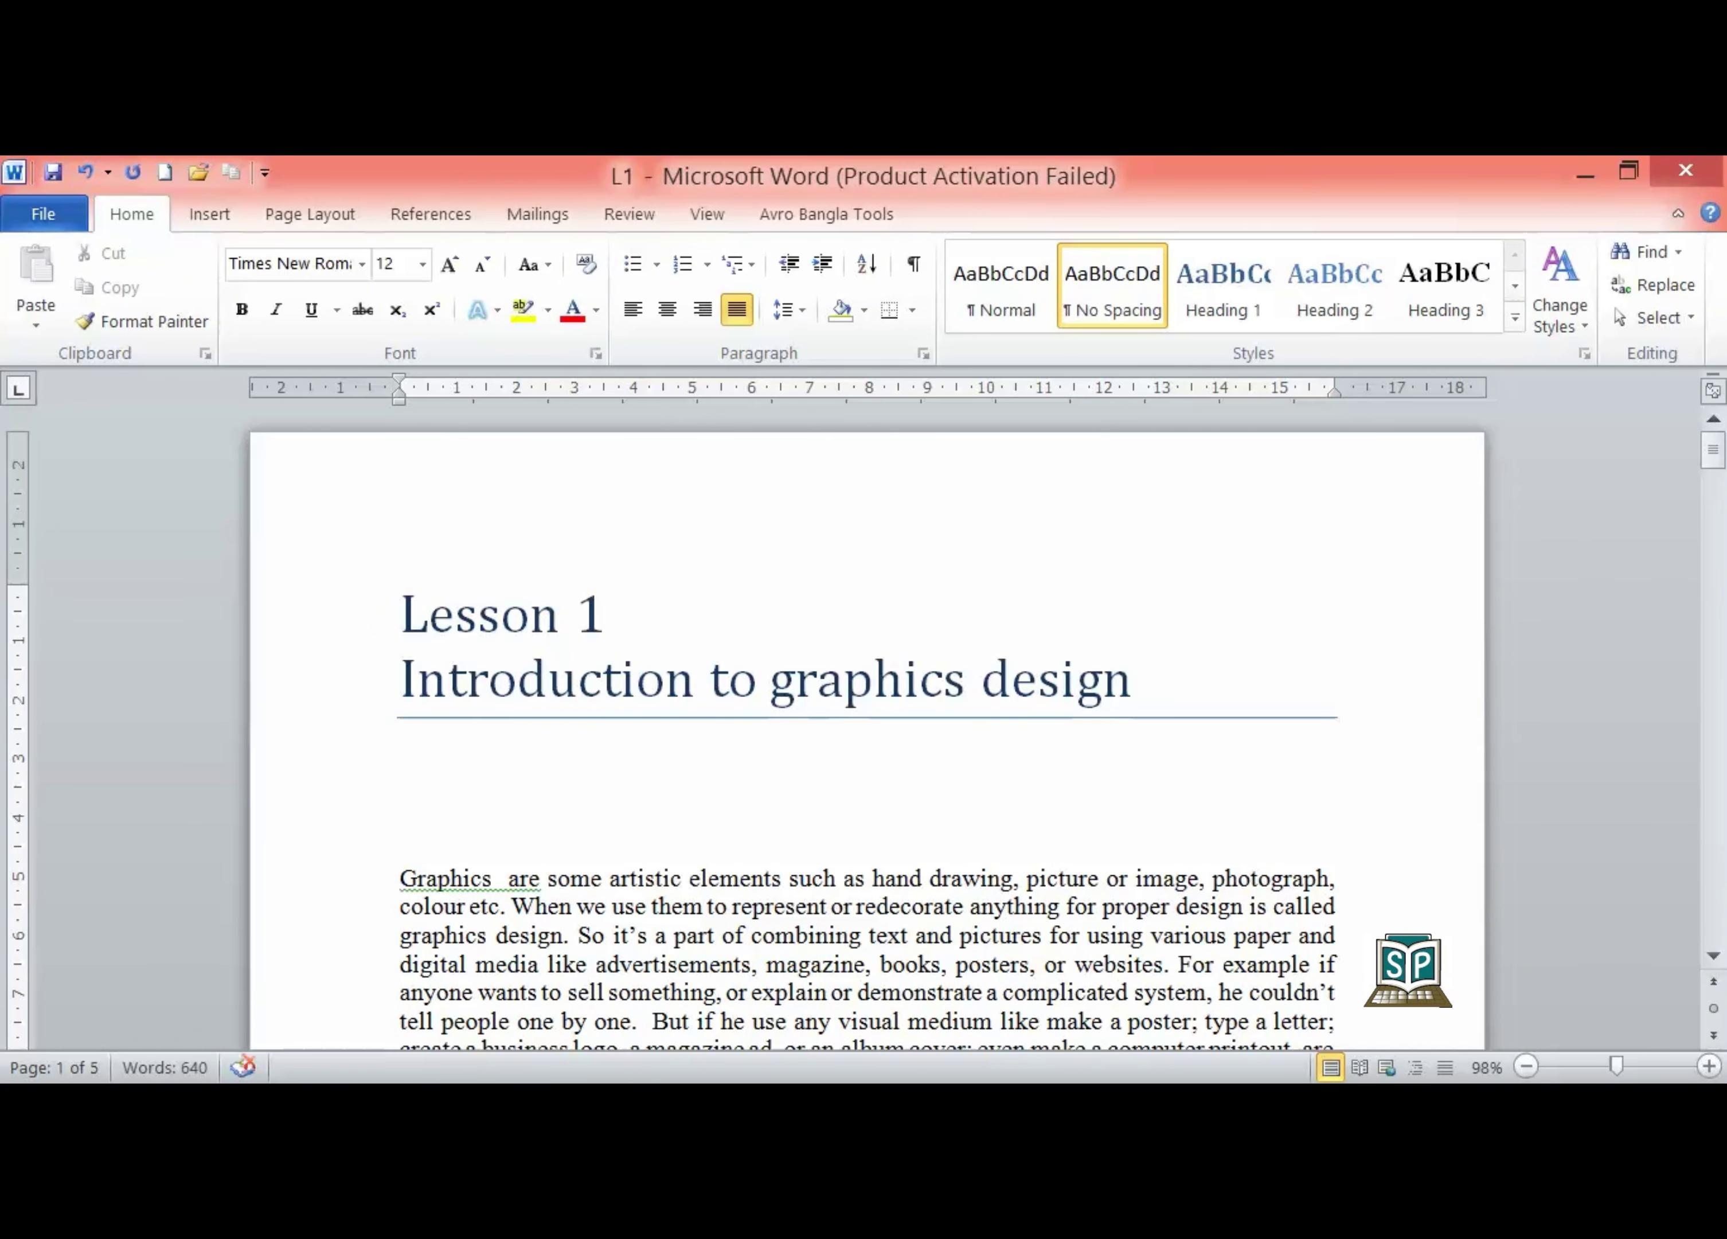
# Set the font of the first blank line under the heading to the Bangla font SutonnyMJ
pyautogui.click(418, 677)
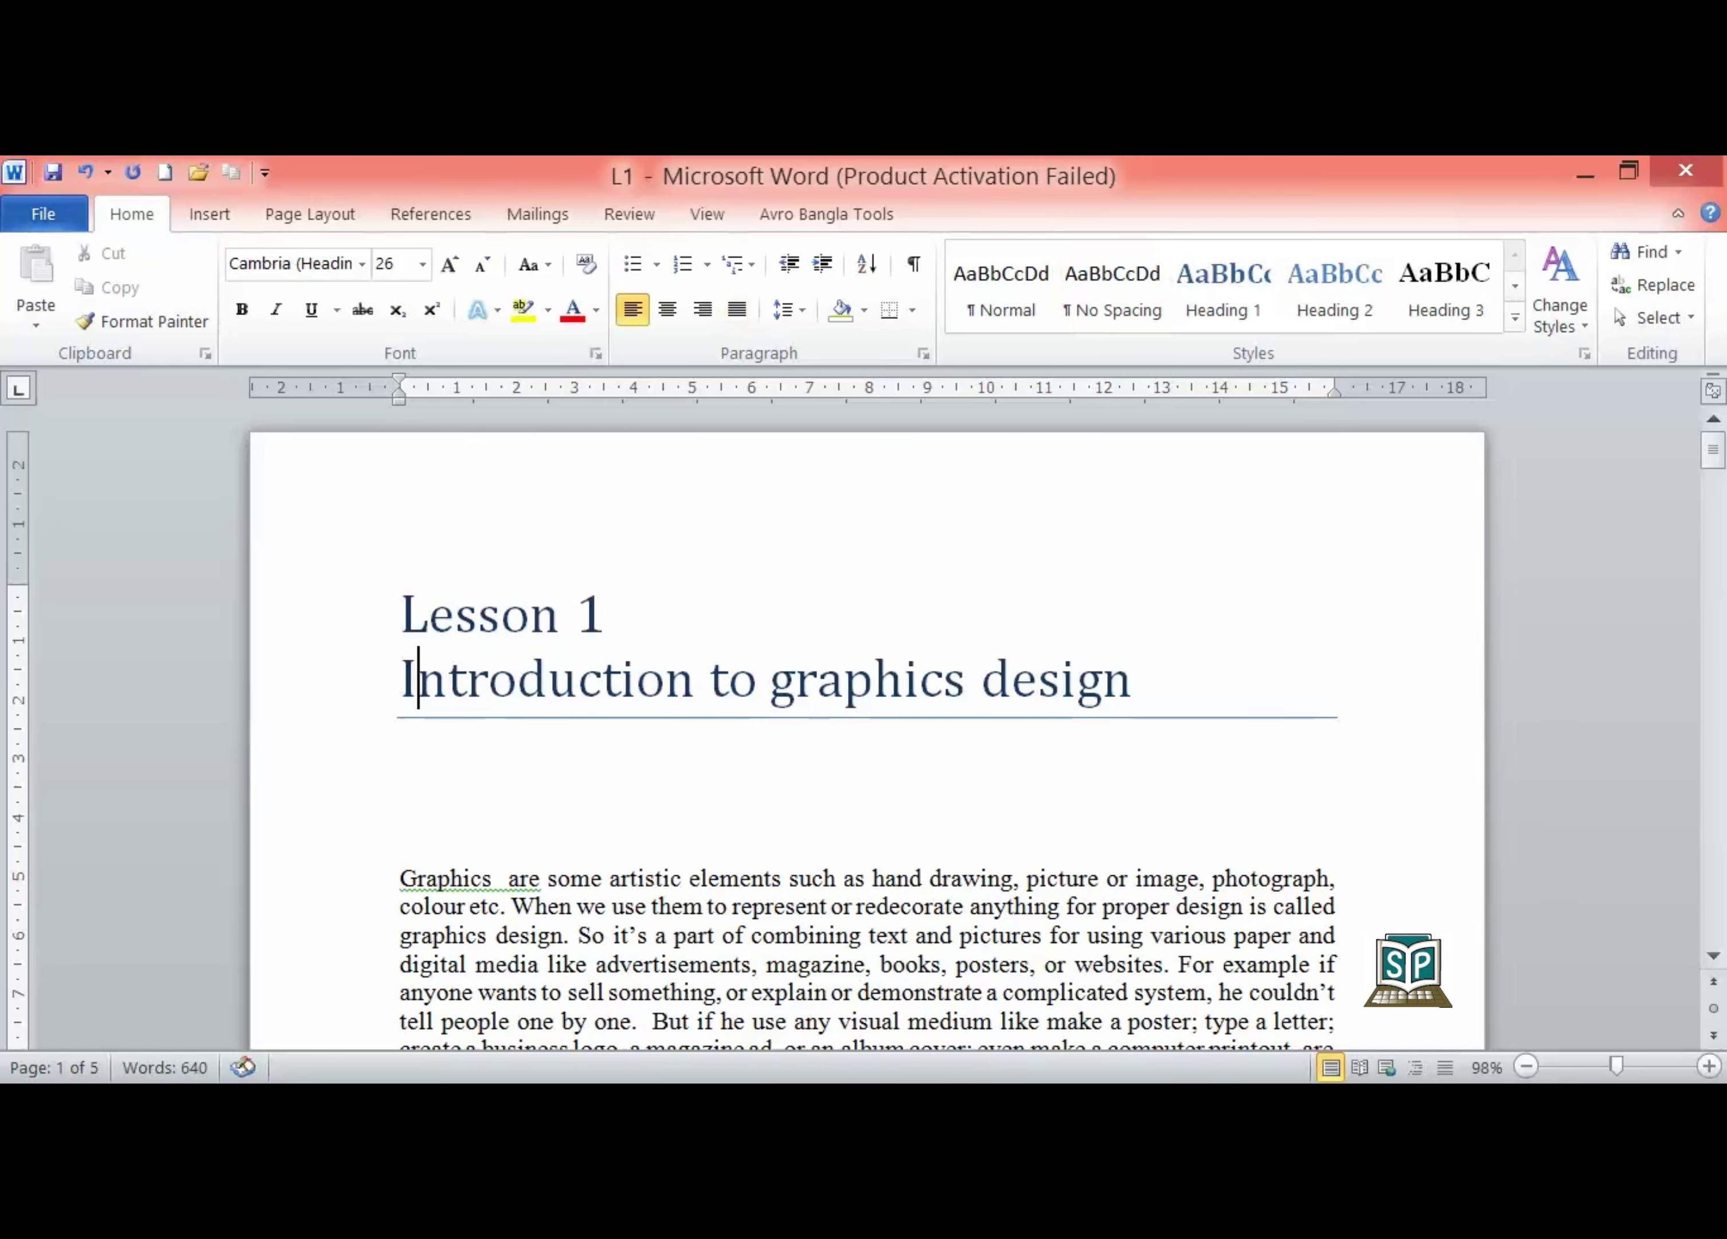
pyautogui.press('Home')
pyautogui.click(402, 822)
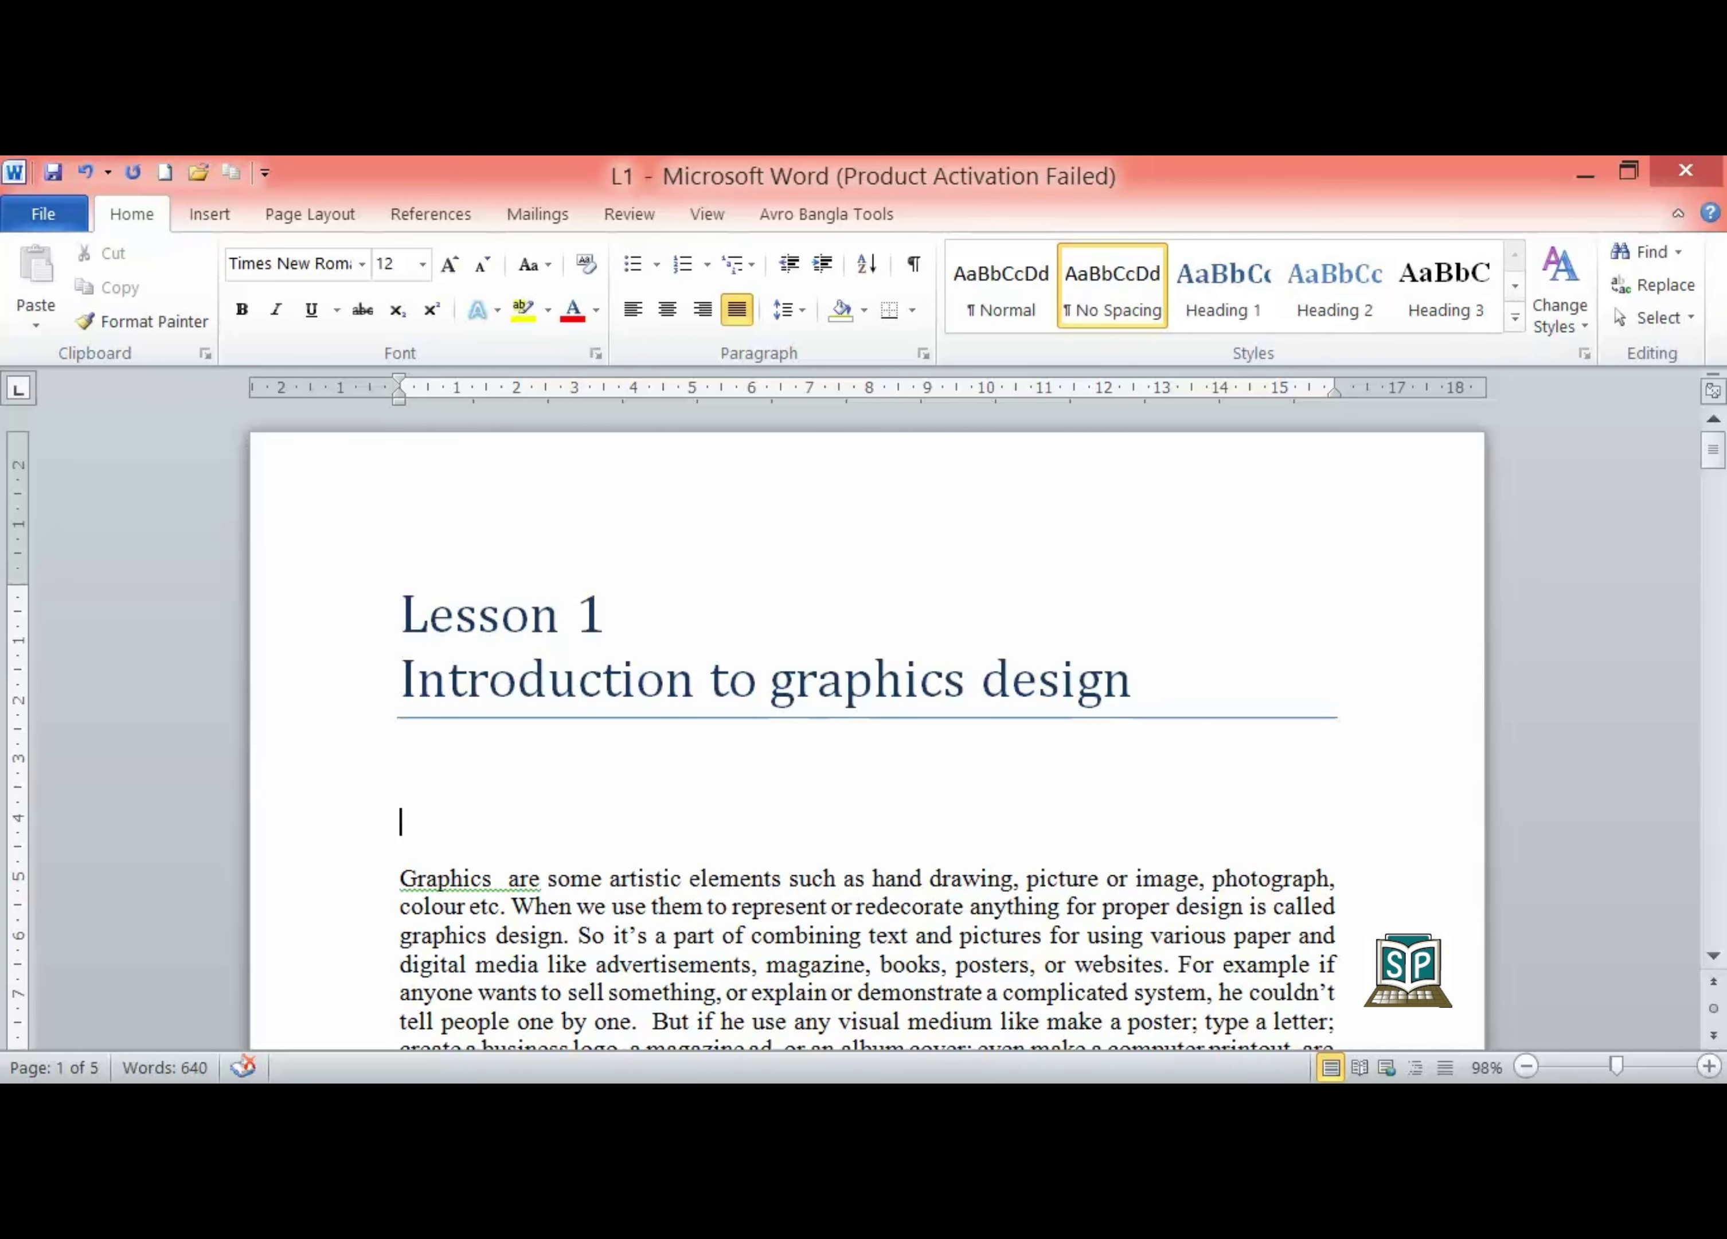
pyautogui.click(402, 763)
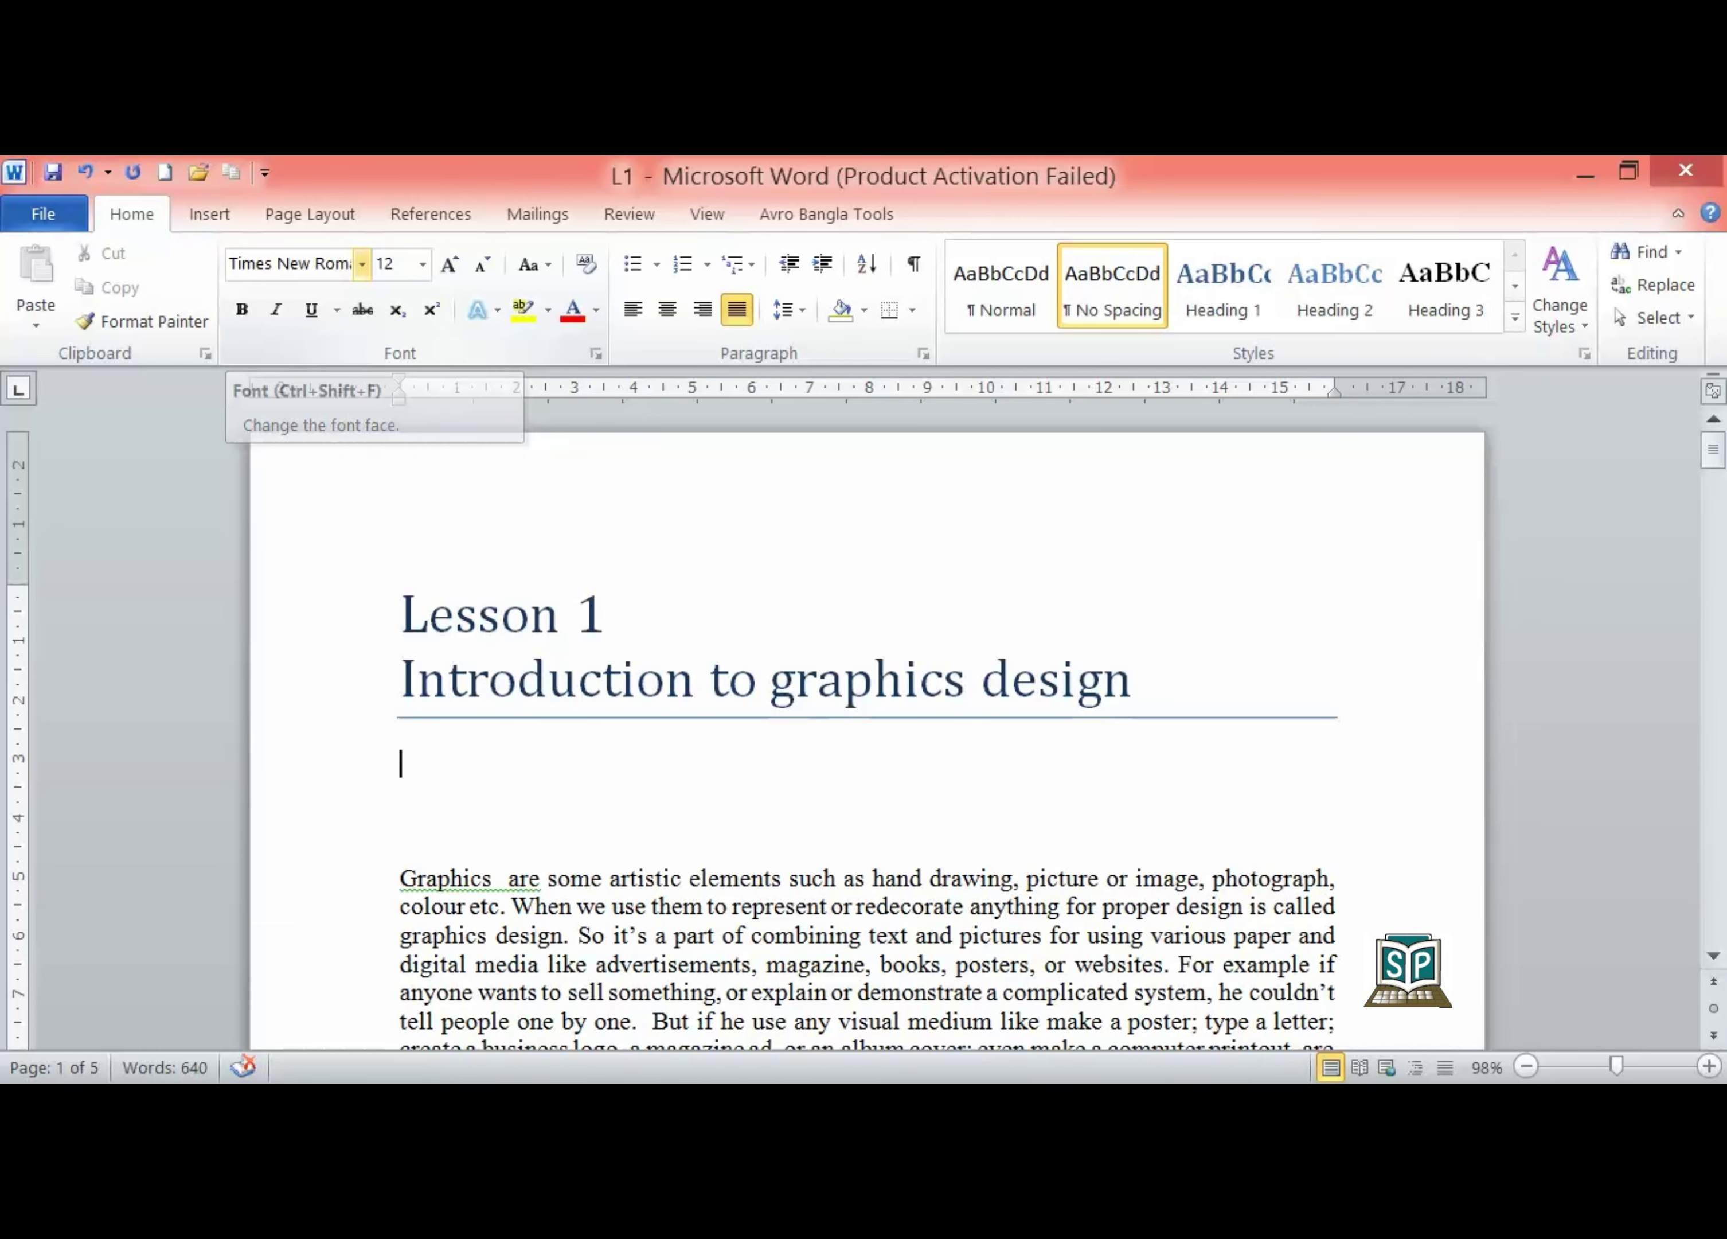
pyautogui.click(362, 263)
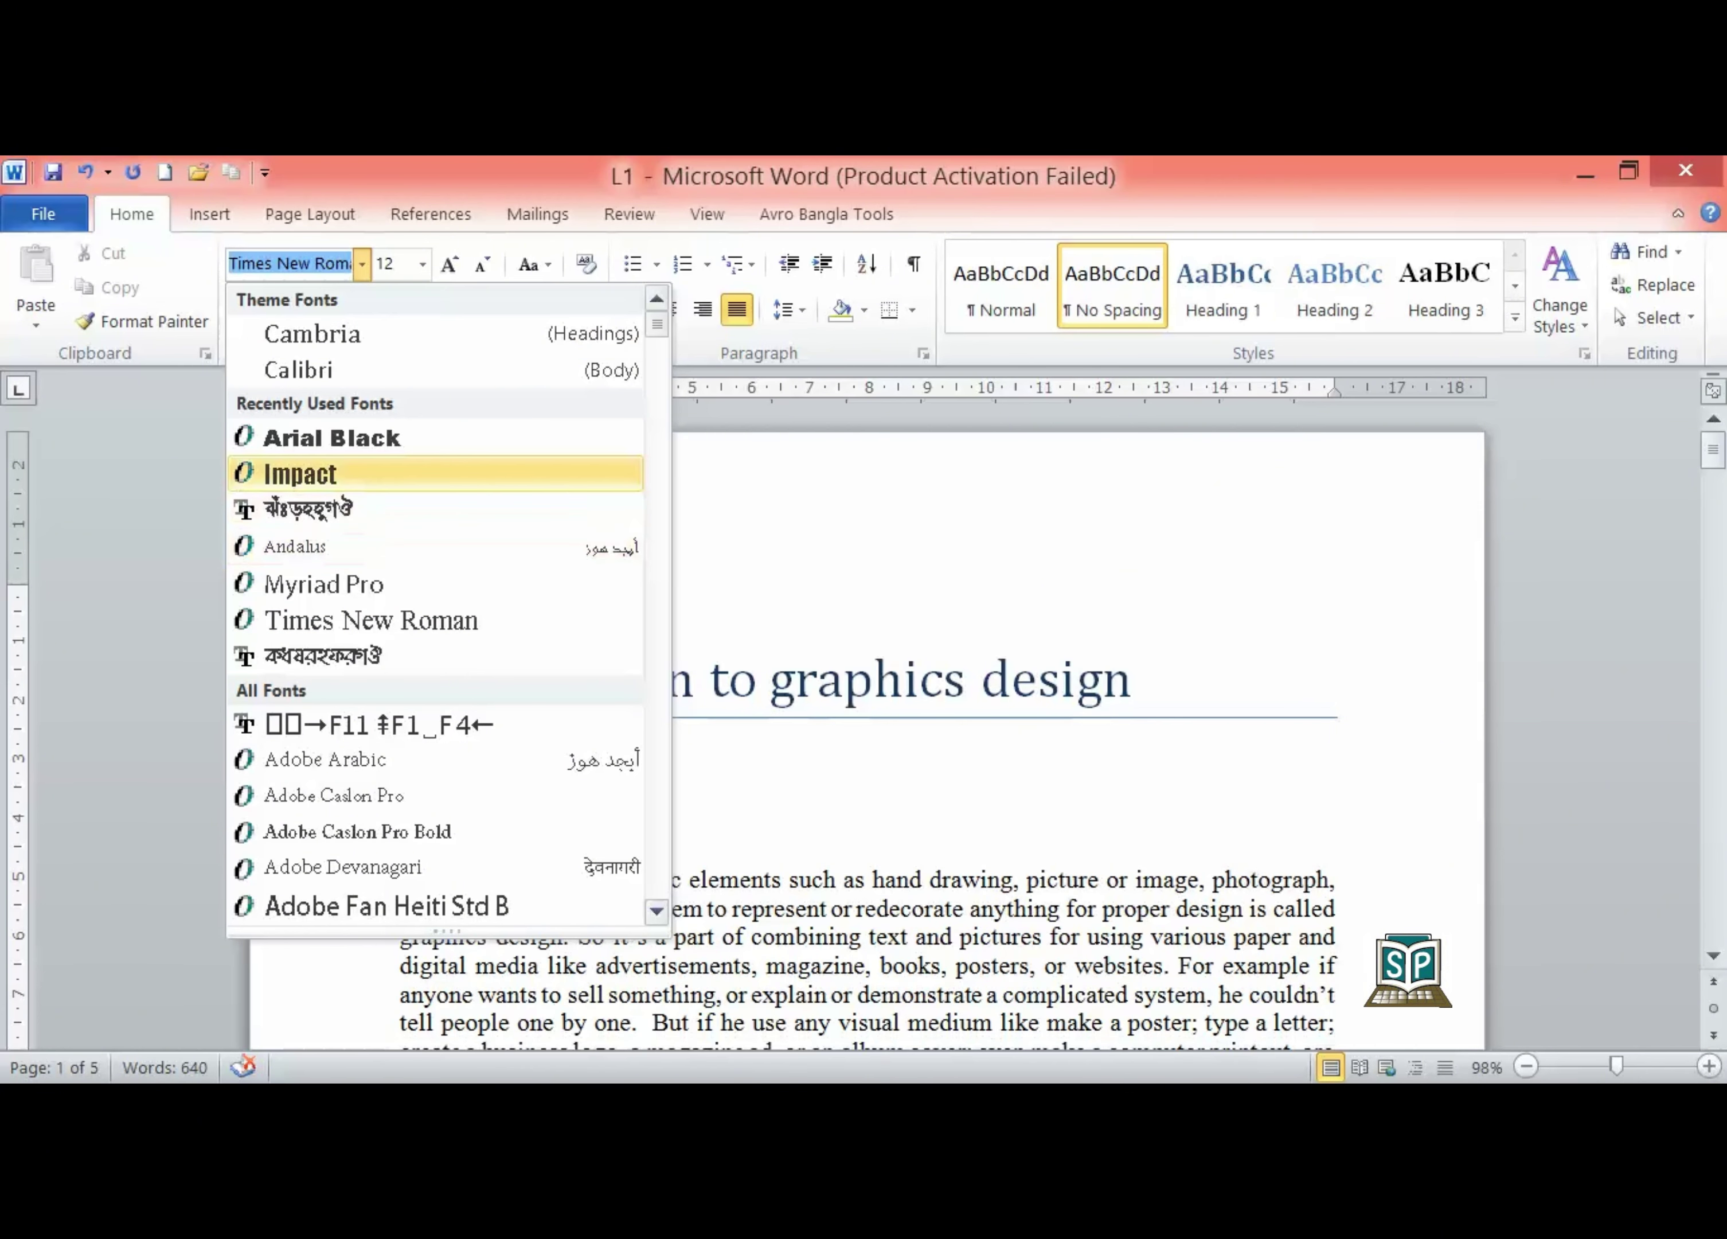
pyautogui.click(309, 509)
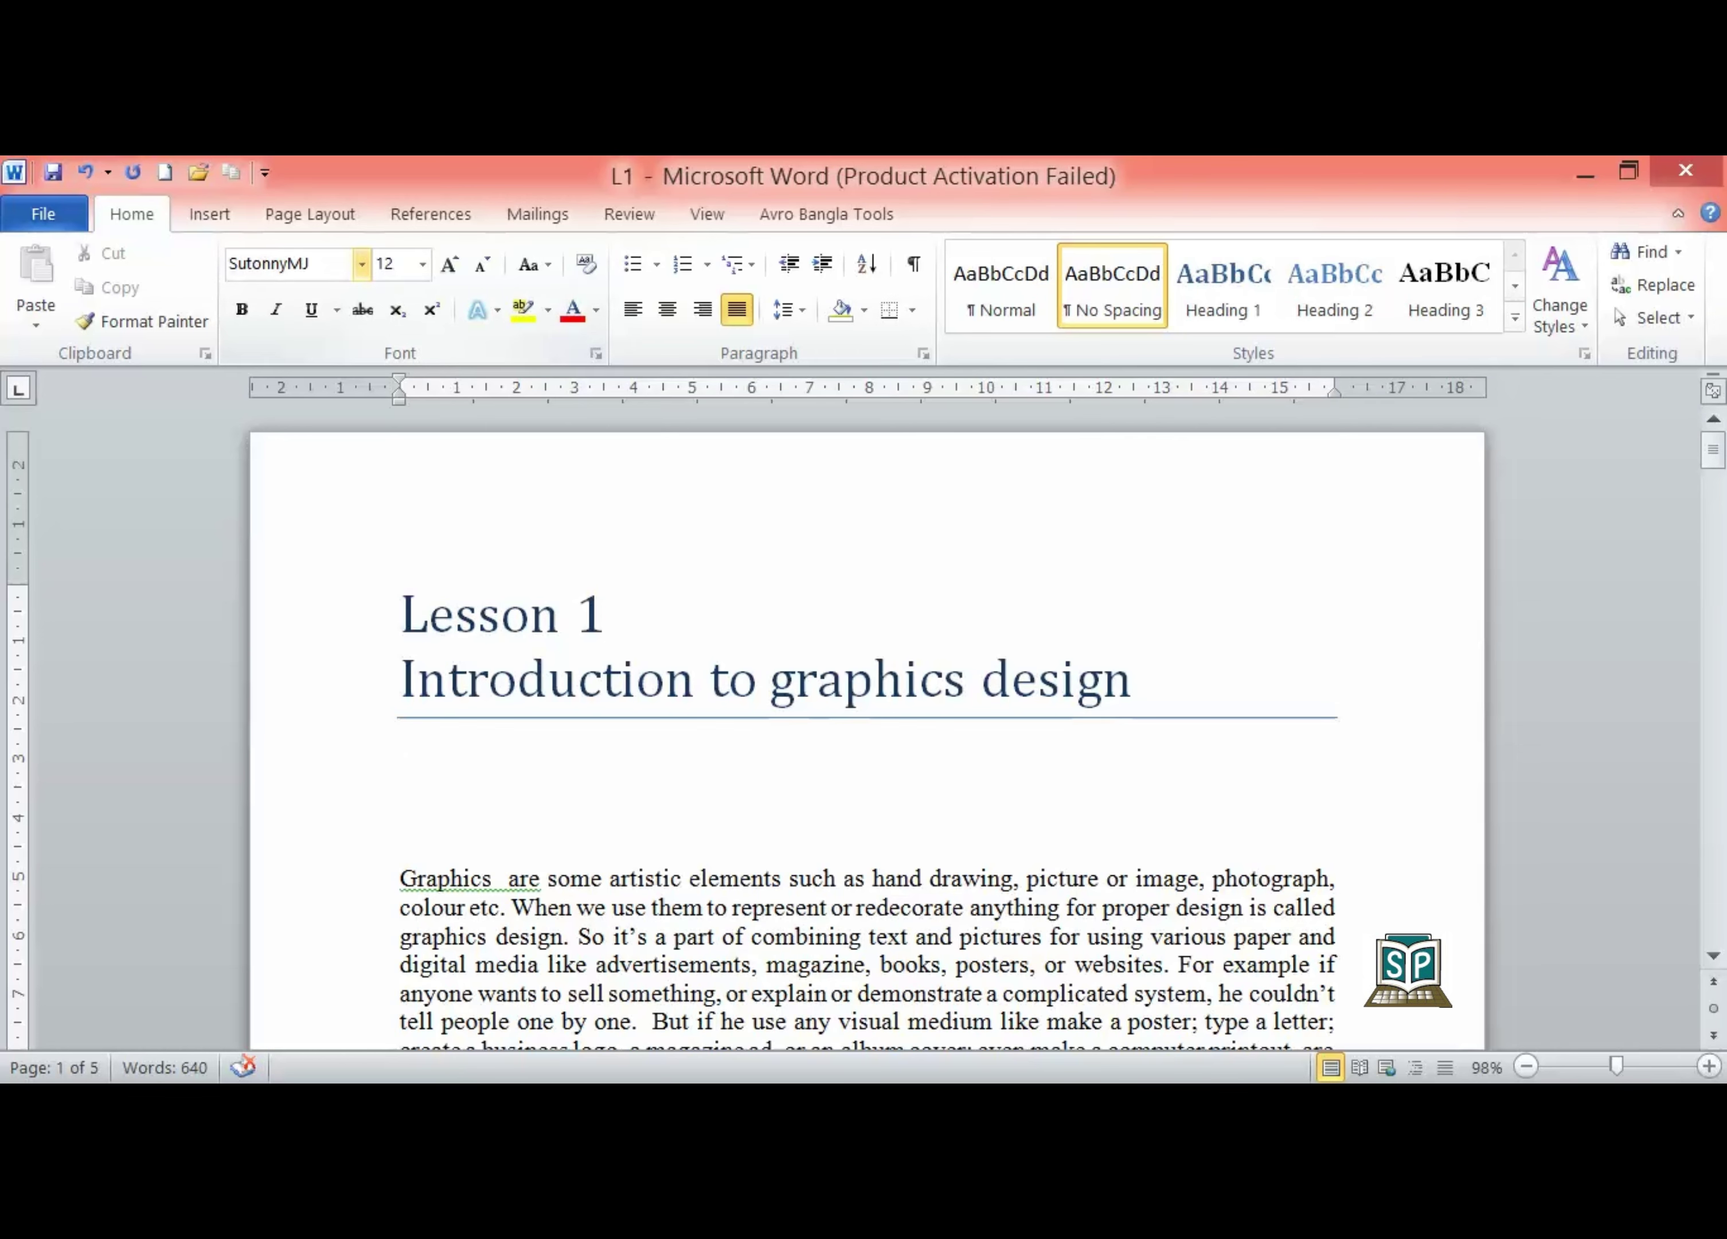
# Change the font of that blank line to Impact from the recently used fonts
pyautogui.click(362, 263)
pyautogui.press('Return')
pyautogui.click(362, 264)
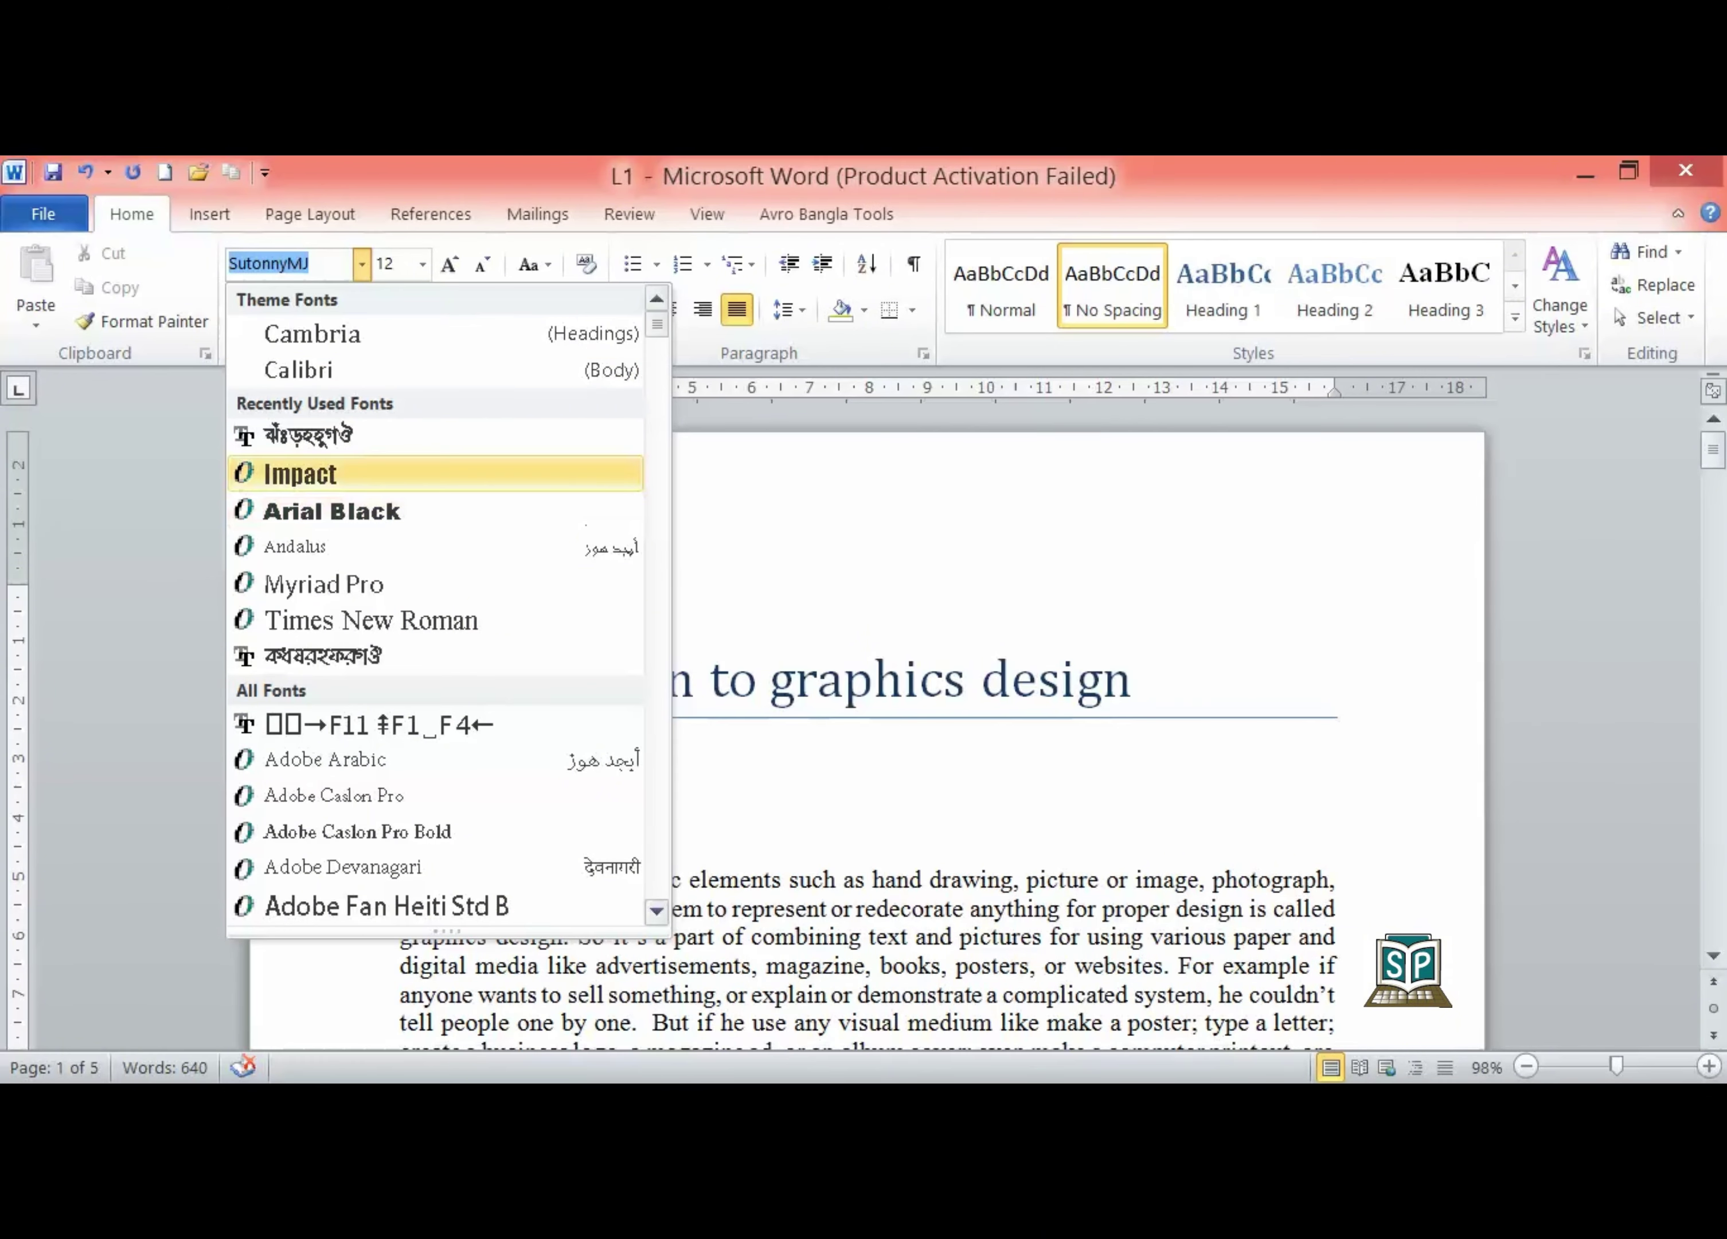
pyautogui.press('Return')
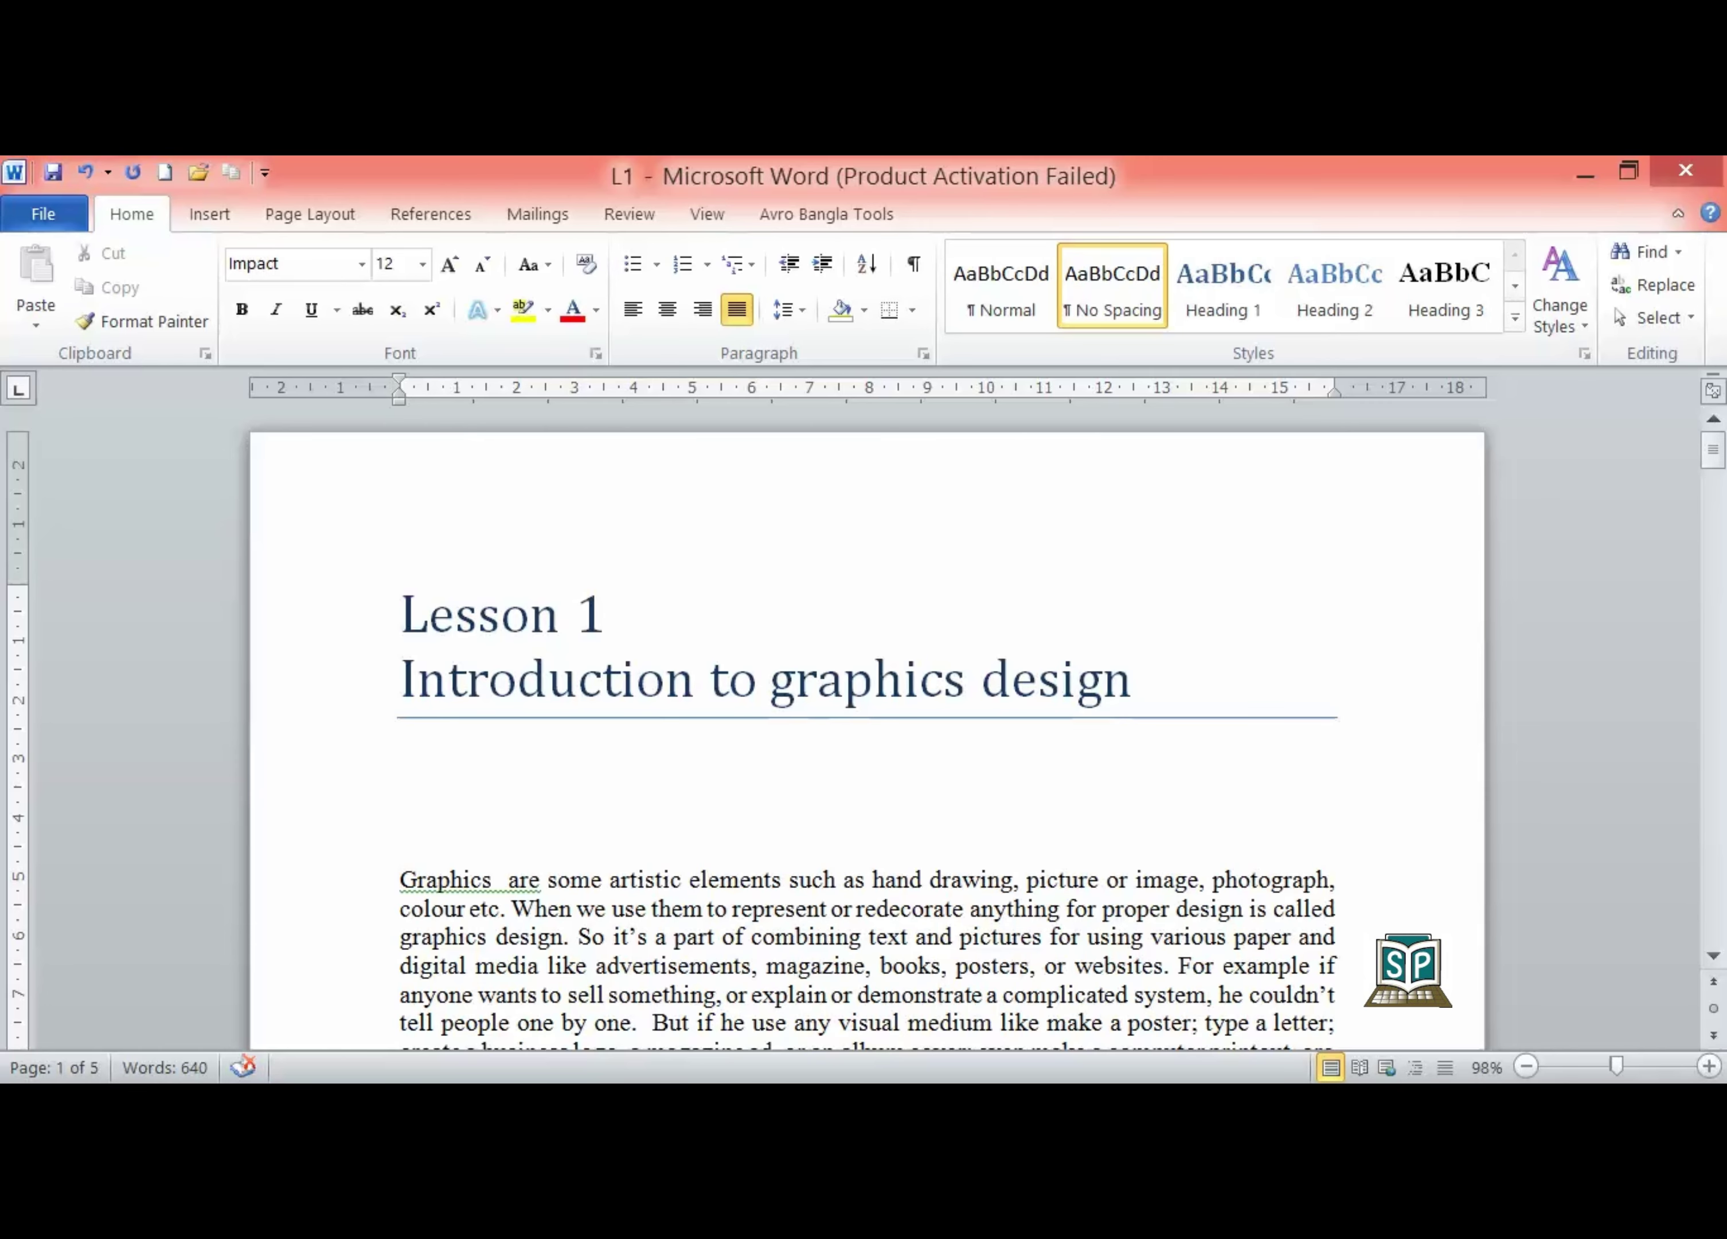
# Delete the blank lines above the "Graphics" paragraph and start the paragraph on its own line under the heading
pyautogui.click(400, 879)
pyautogui.press('BackSpace')
pyautogui.press('BackSpace')
pyautogui.press('BackSpace')
pyautogui.press('BackSpace')
pyautogui.press('BackSpace')
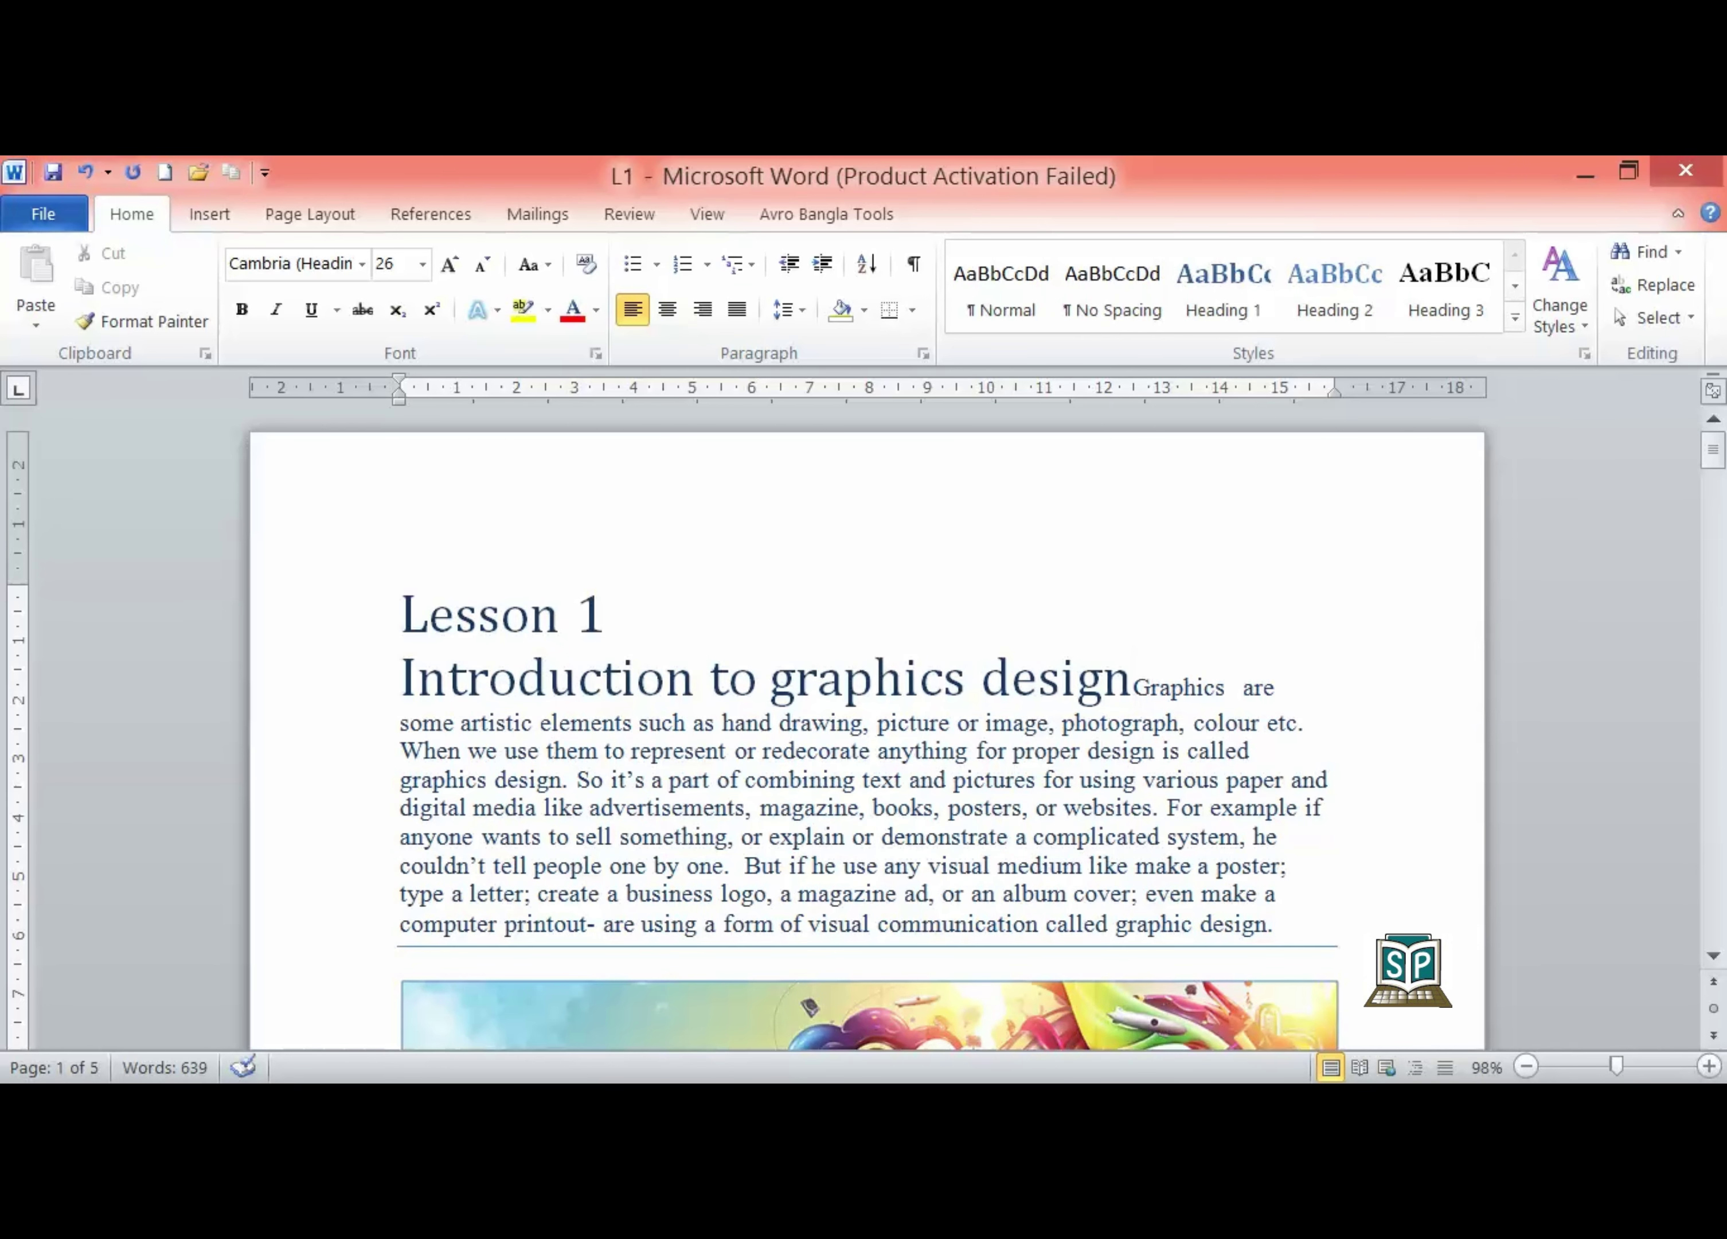
pyautogui.press('Return')
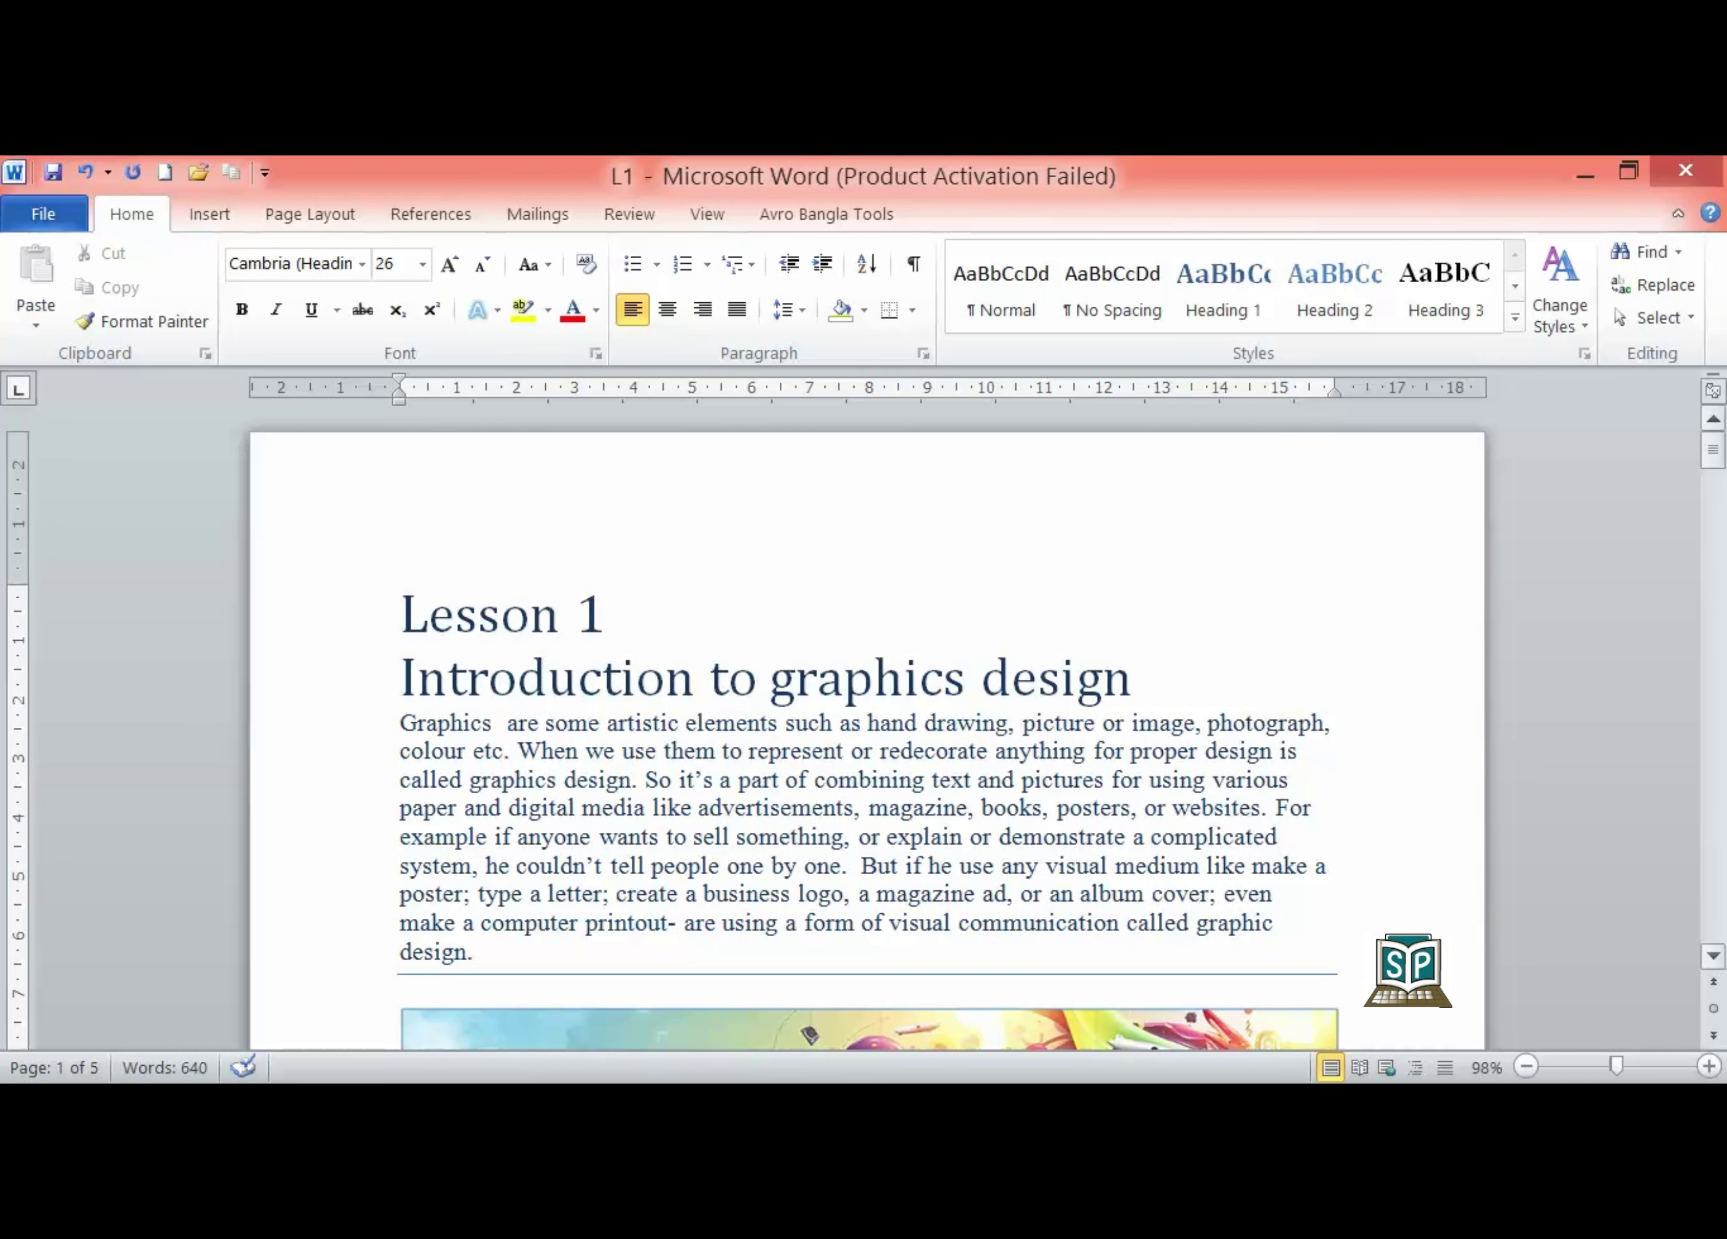
# Select the four list items from "The Contrast" to "The Alignment" and remove and reapply their bullets
pyautogui.moveTo(1713, 450); pyautogui.dragTo(1713, 511)
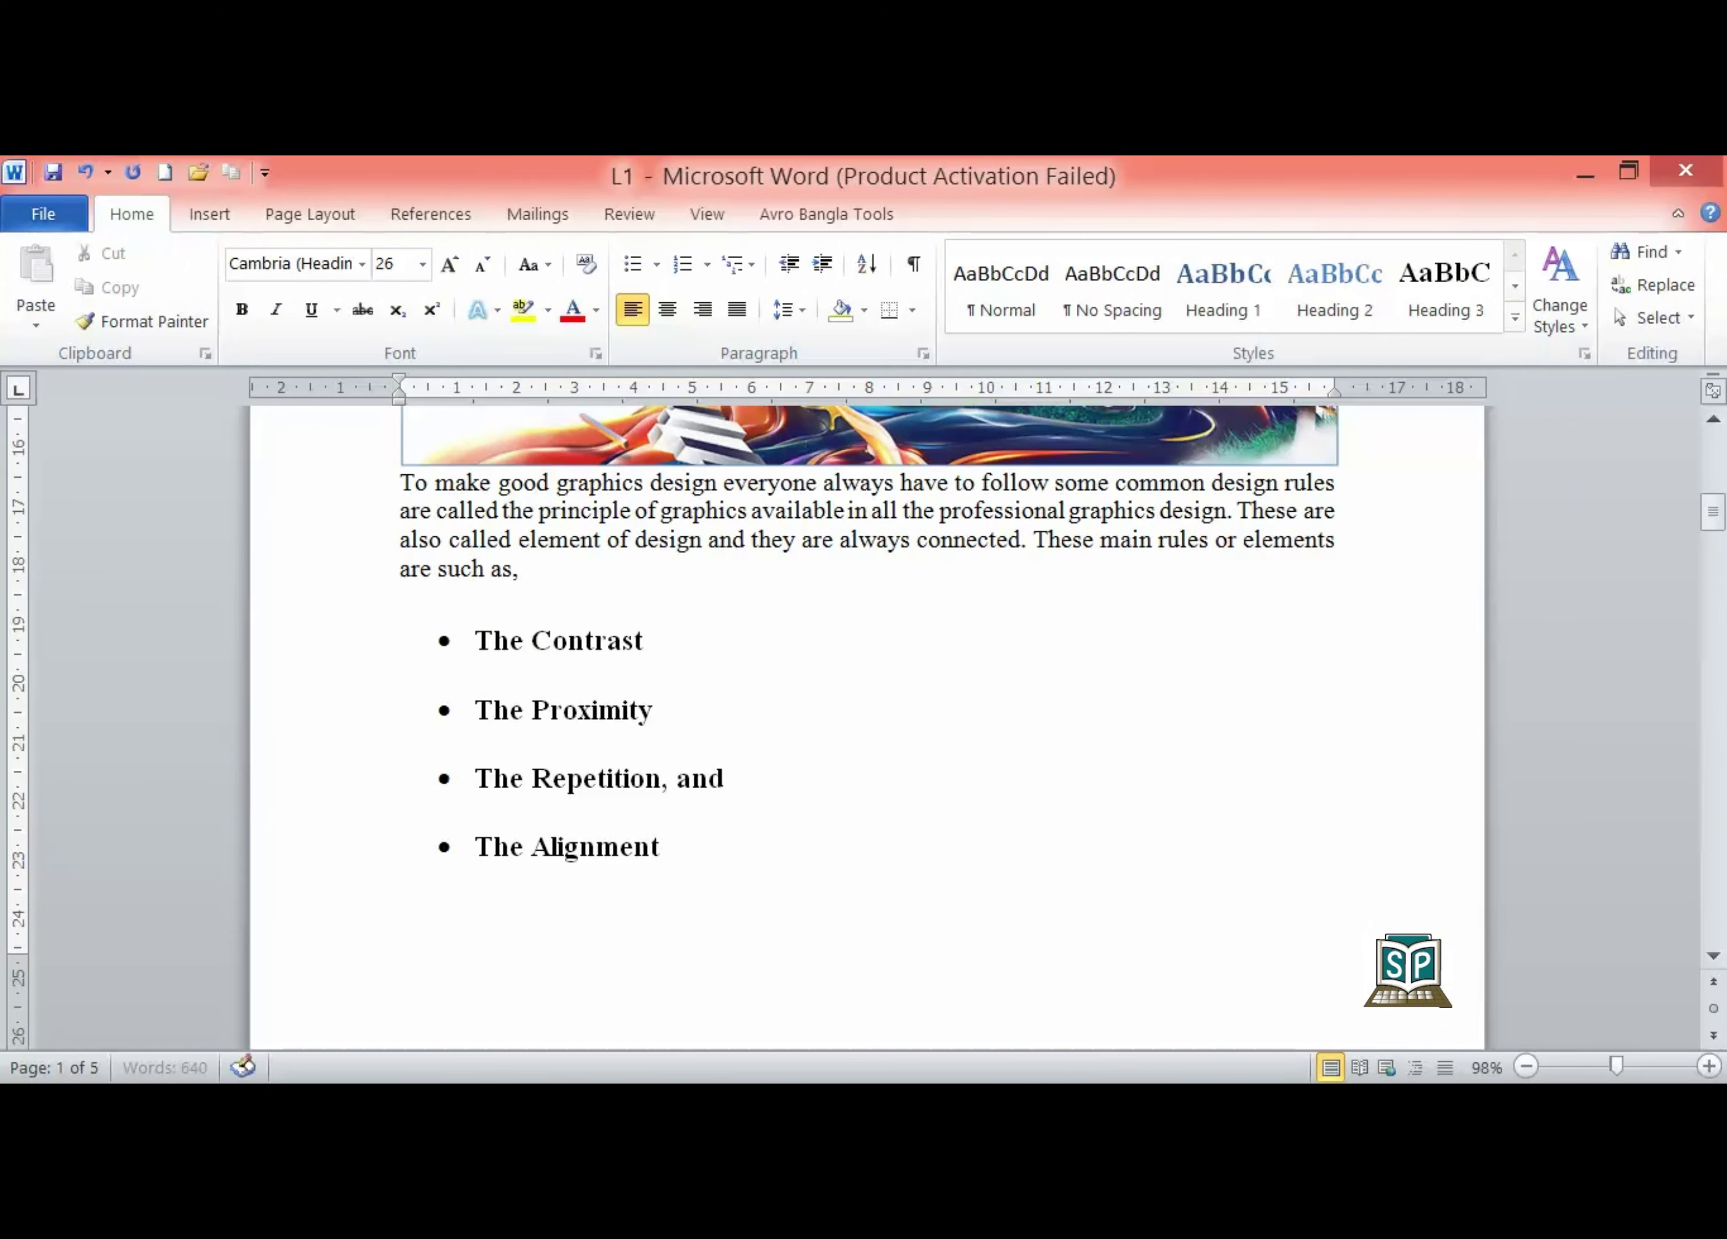
pyautogui.moveTo(475, 641); pyautogui.dragTo(661, 779)
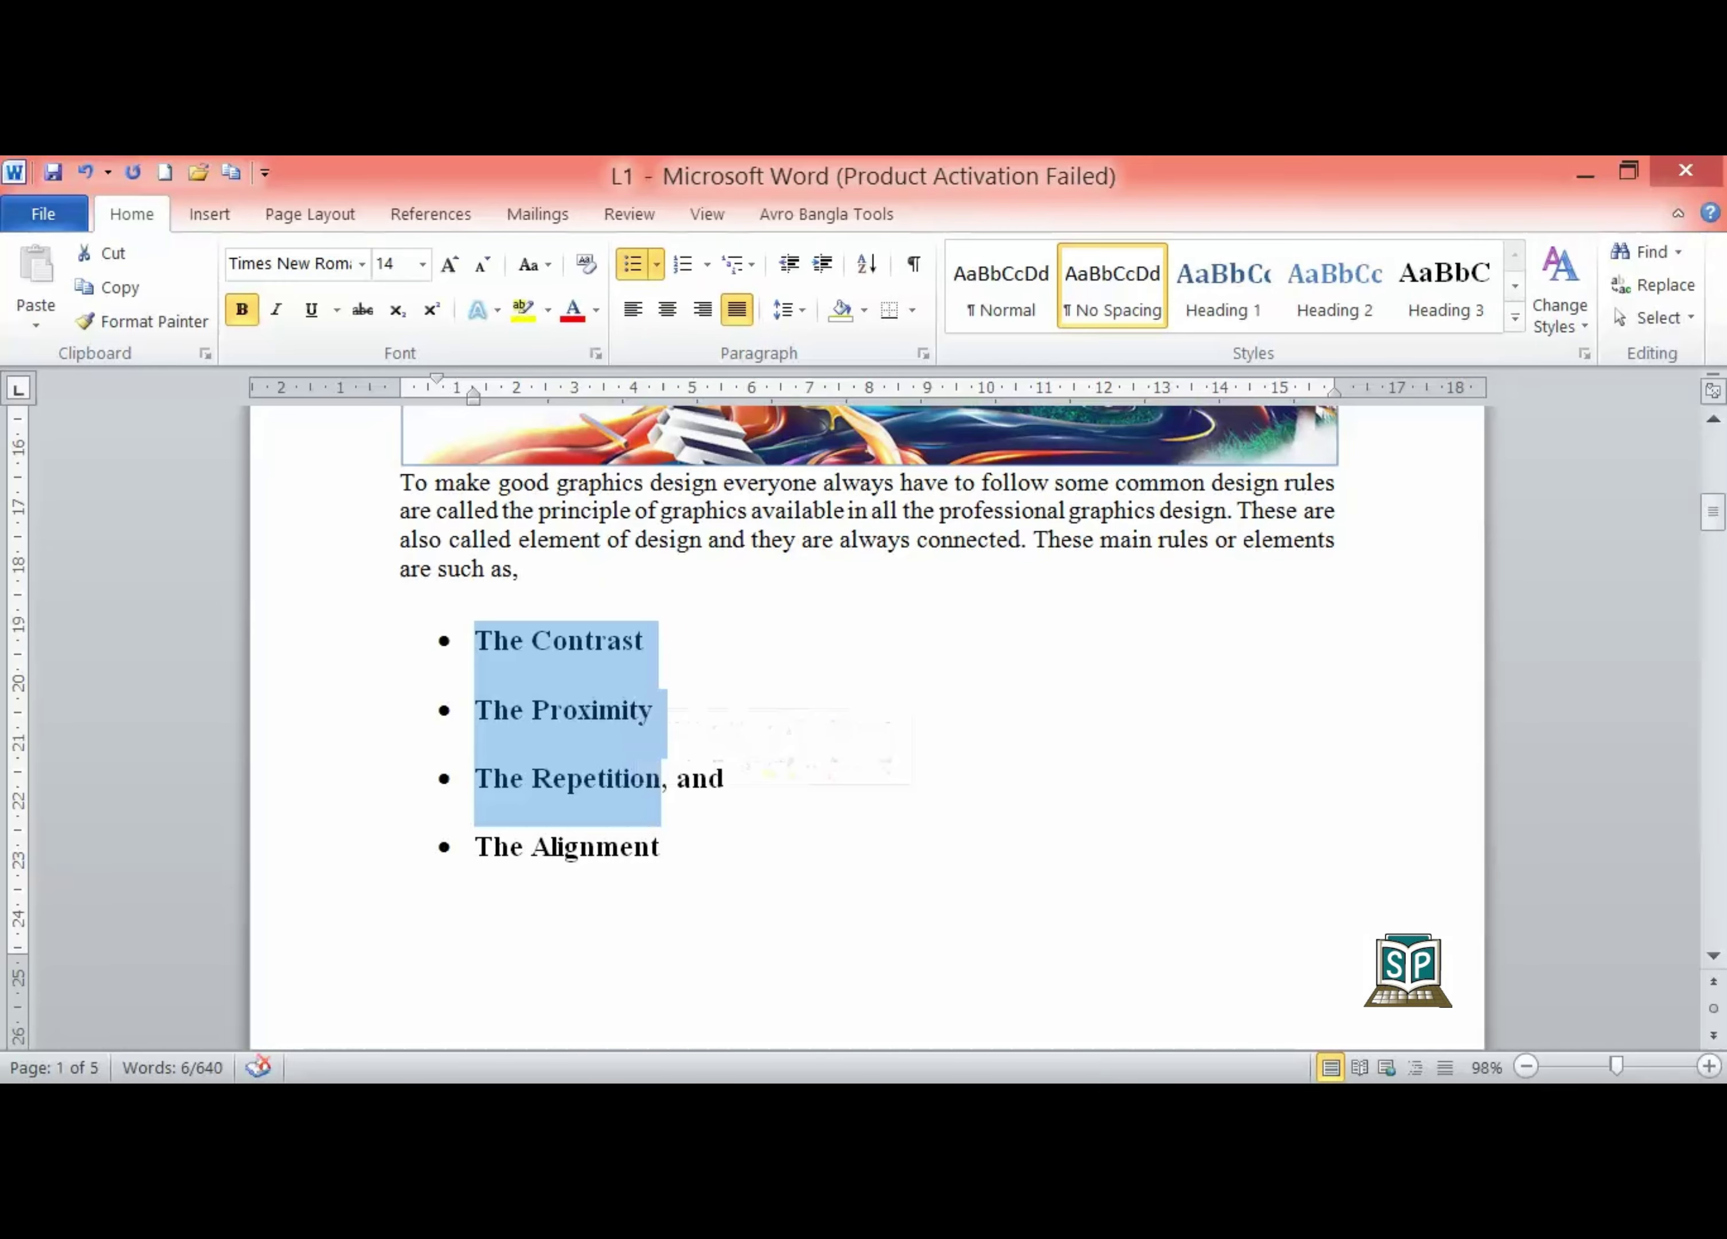
pyautogui.hotkey('shift', 'Down')
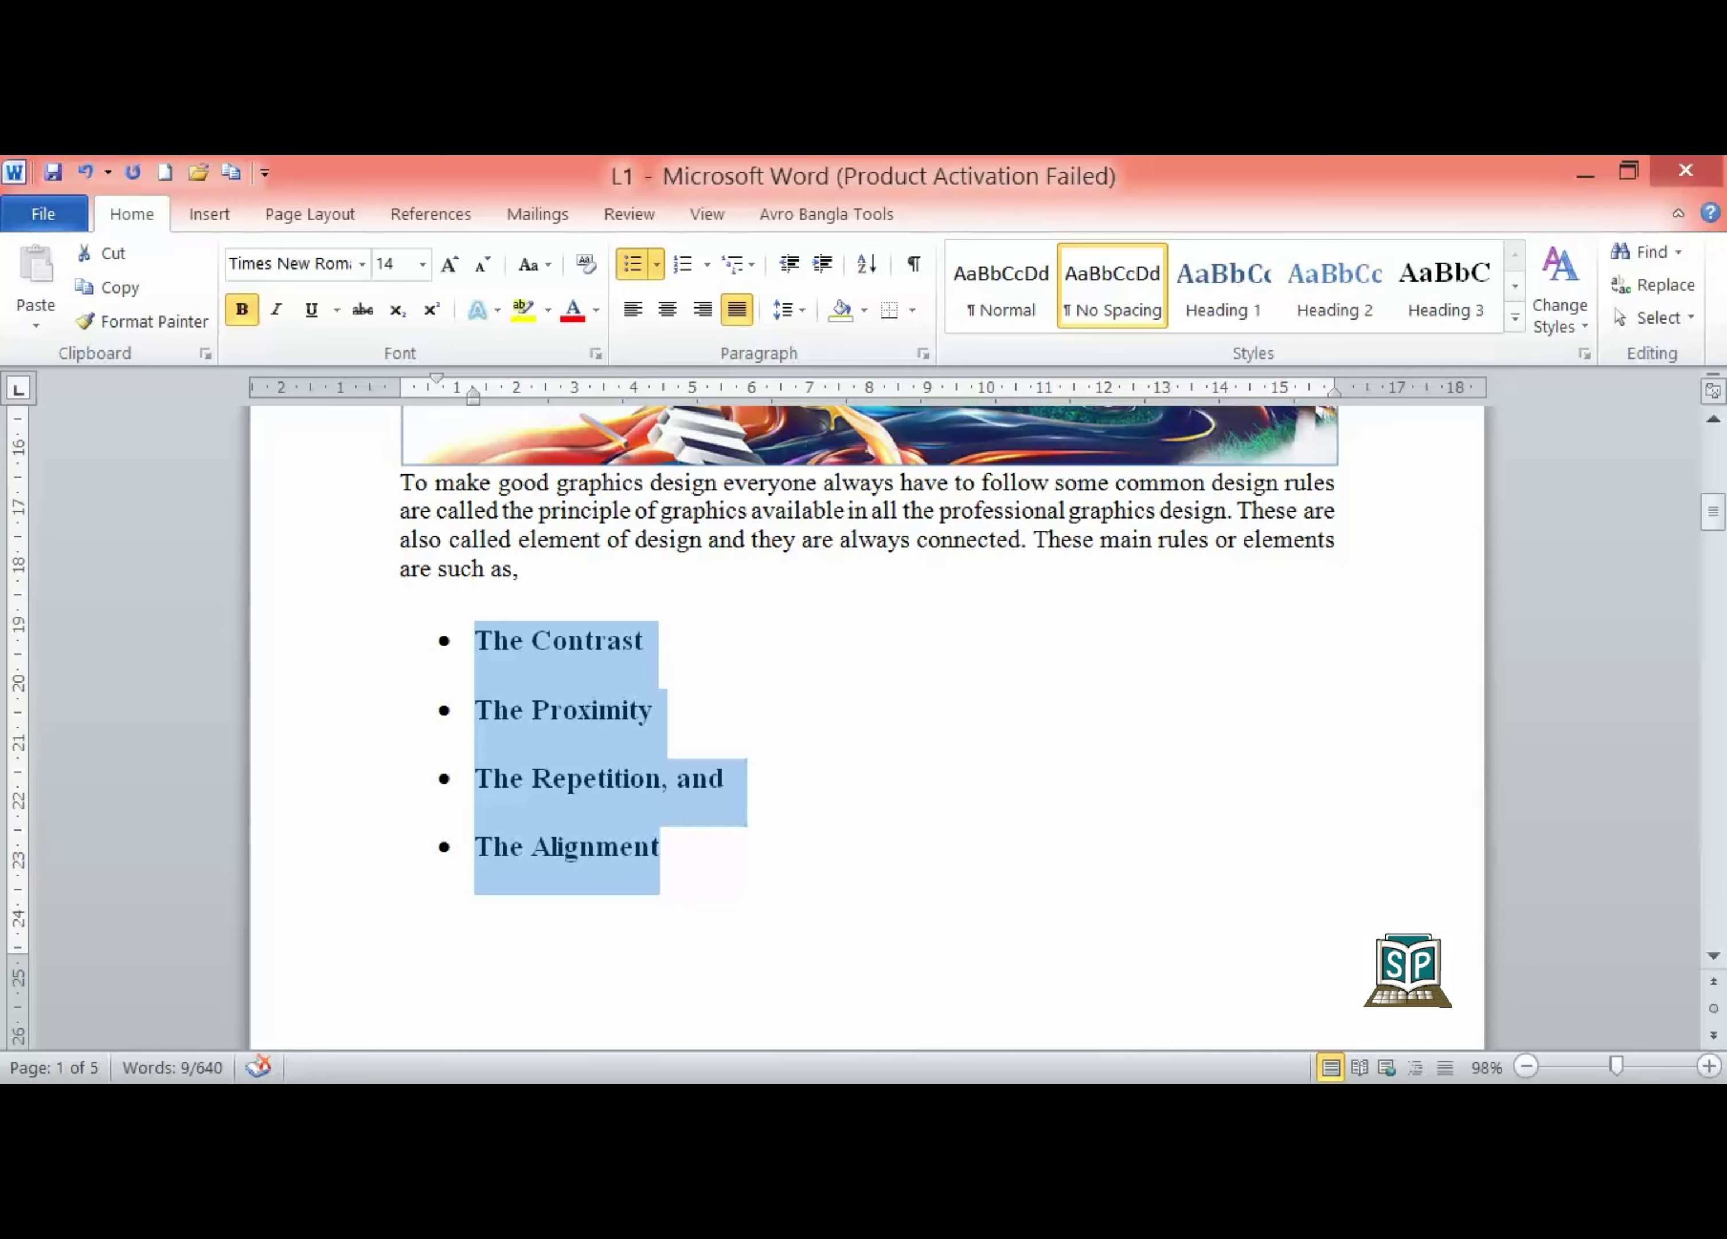
pyautogui.click(632, 263)
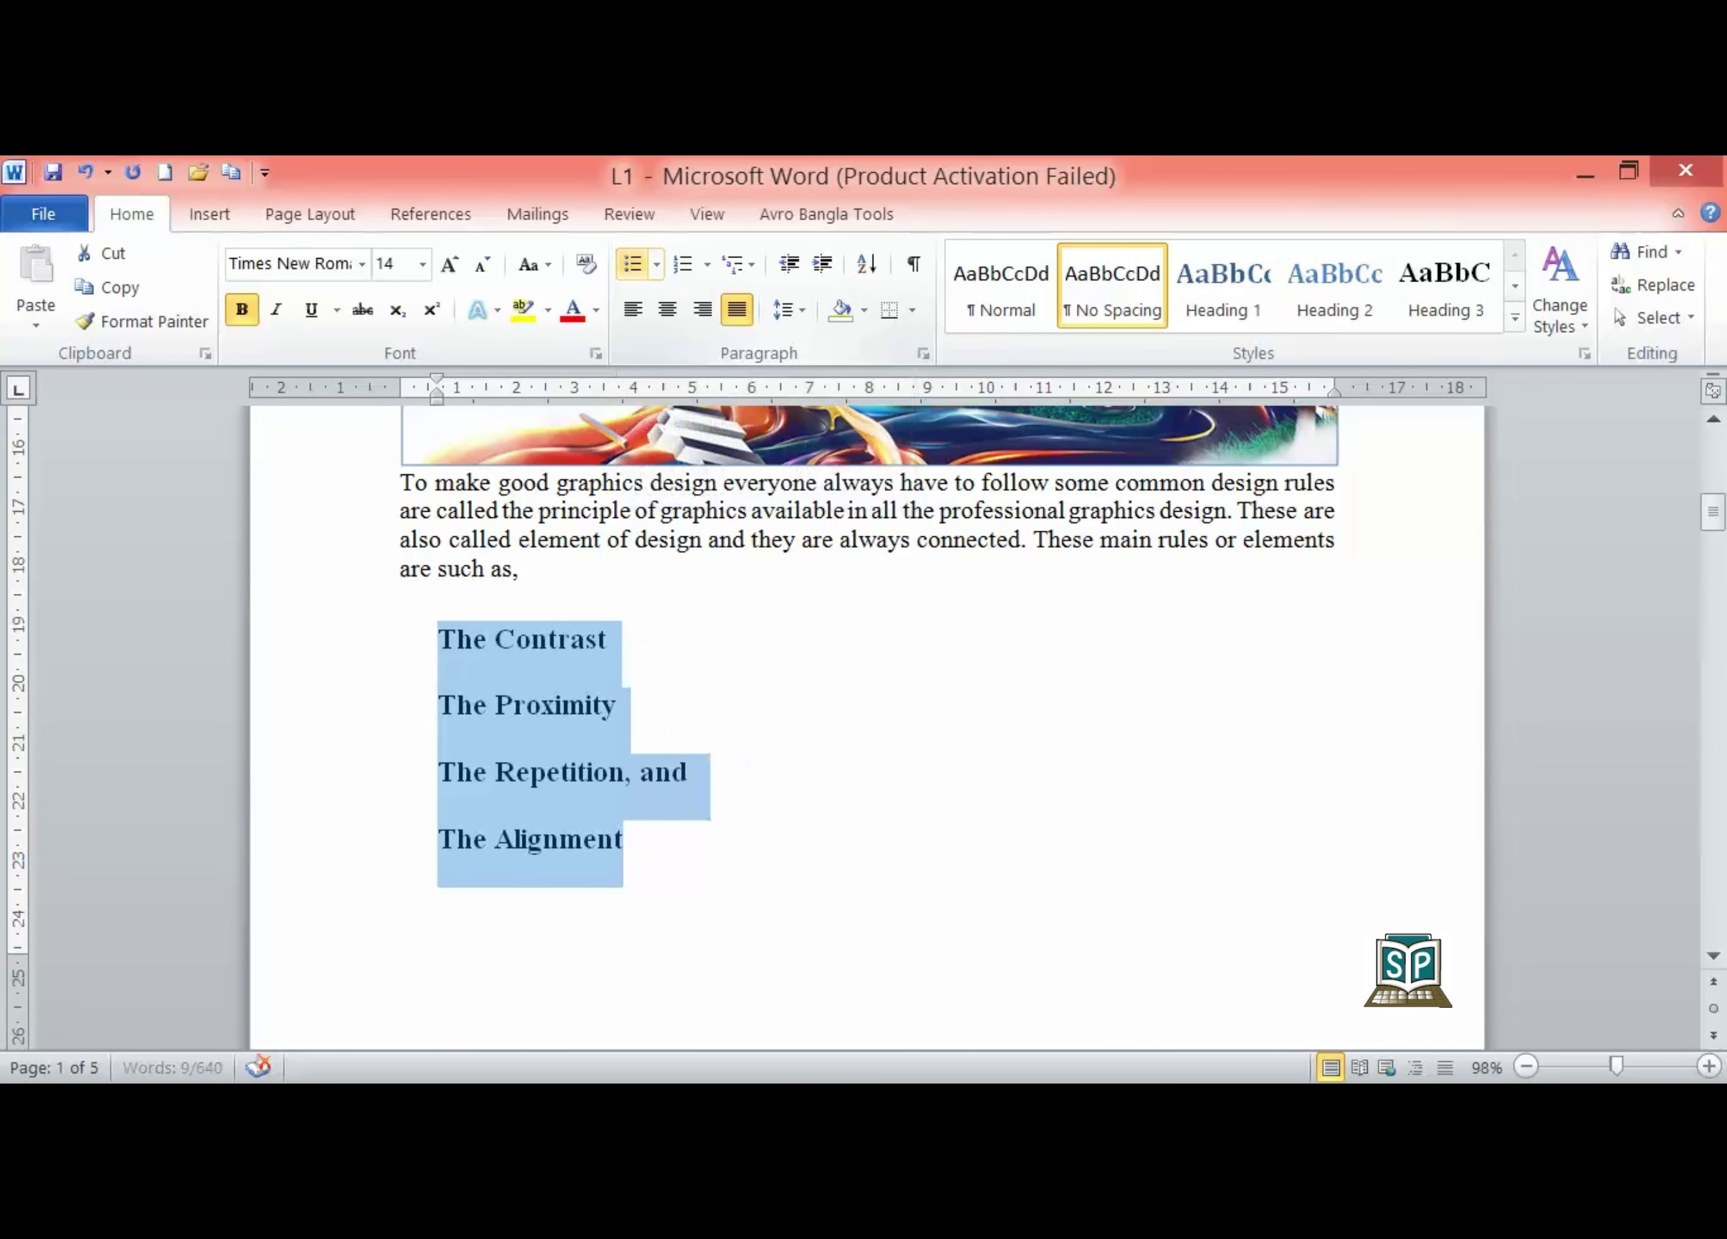
pyautogui.click(632, 264)
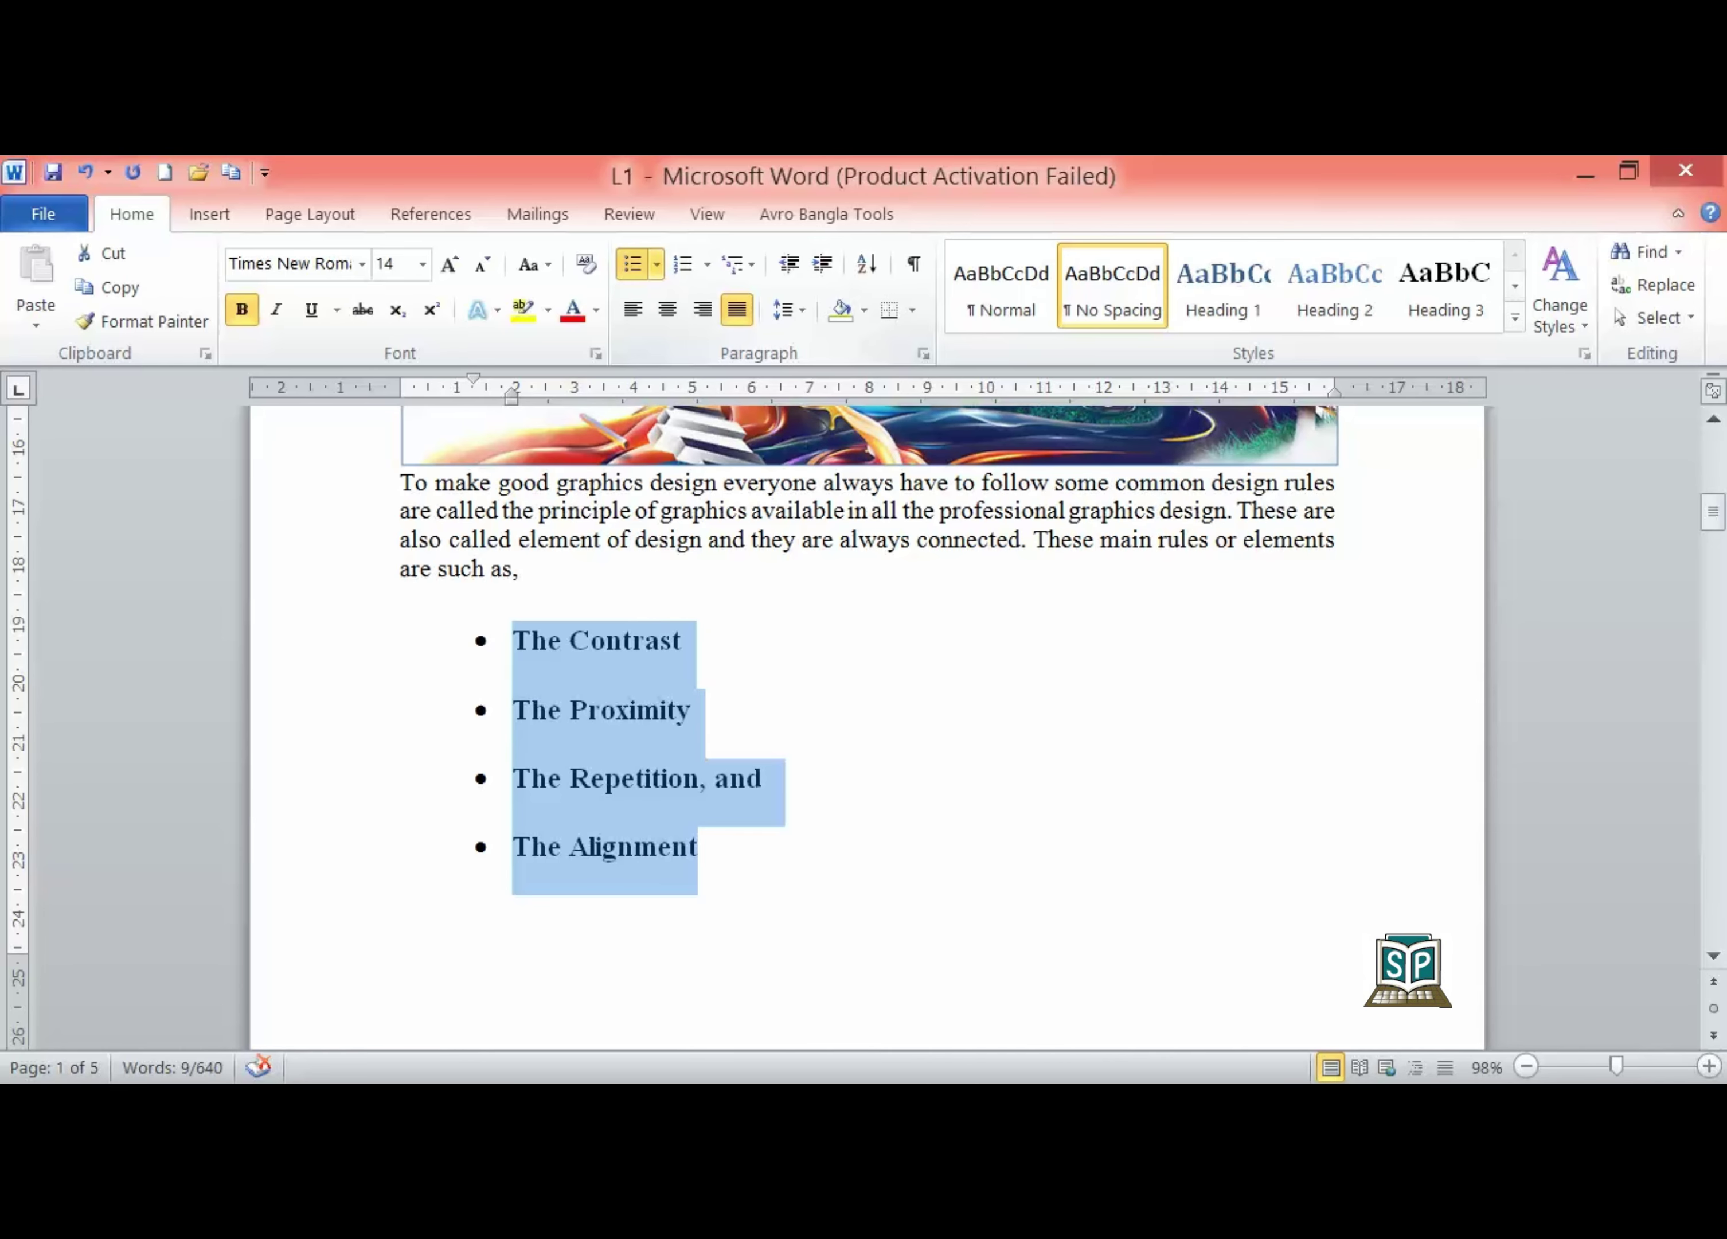
# Change the four items' bullets to hollow circles and replace them with the 1. 2. 3. numbering format
pyautogui.click(656, 264)
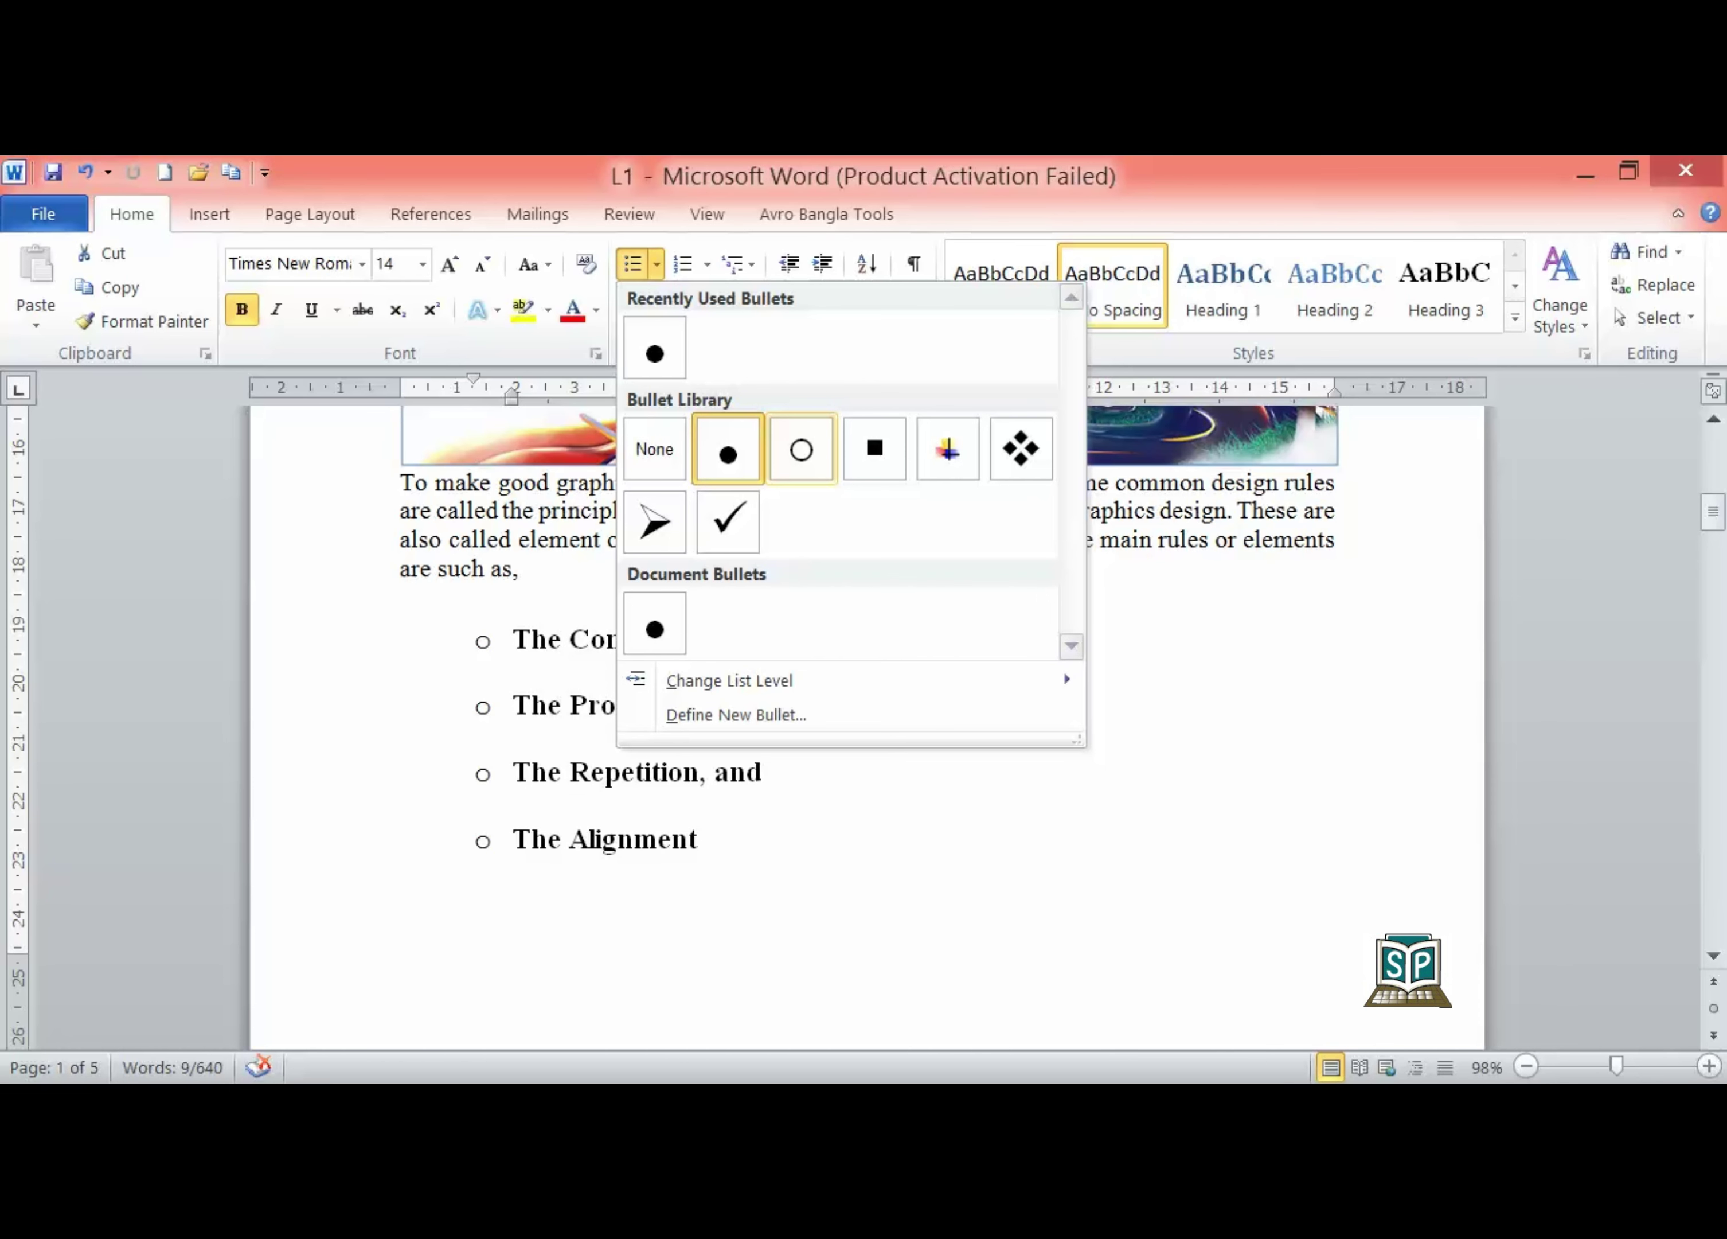
pyautogui.click(801, 448)
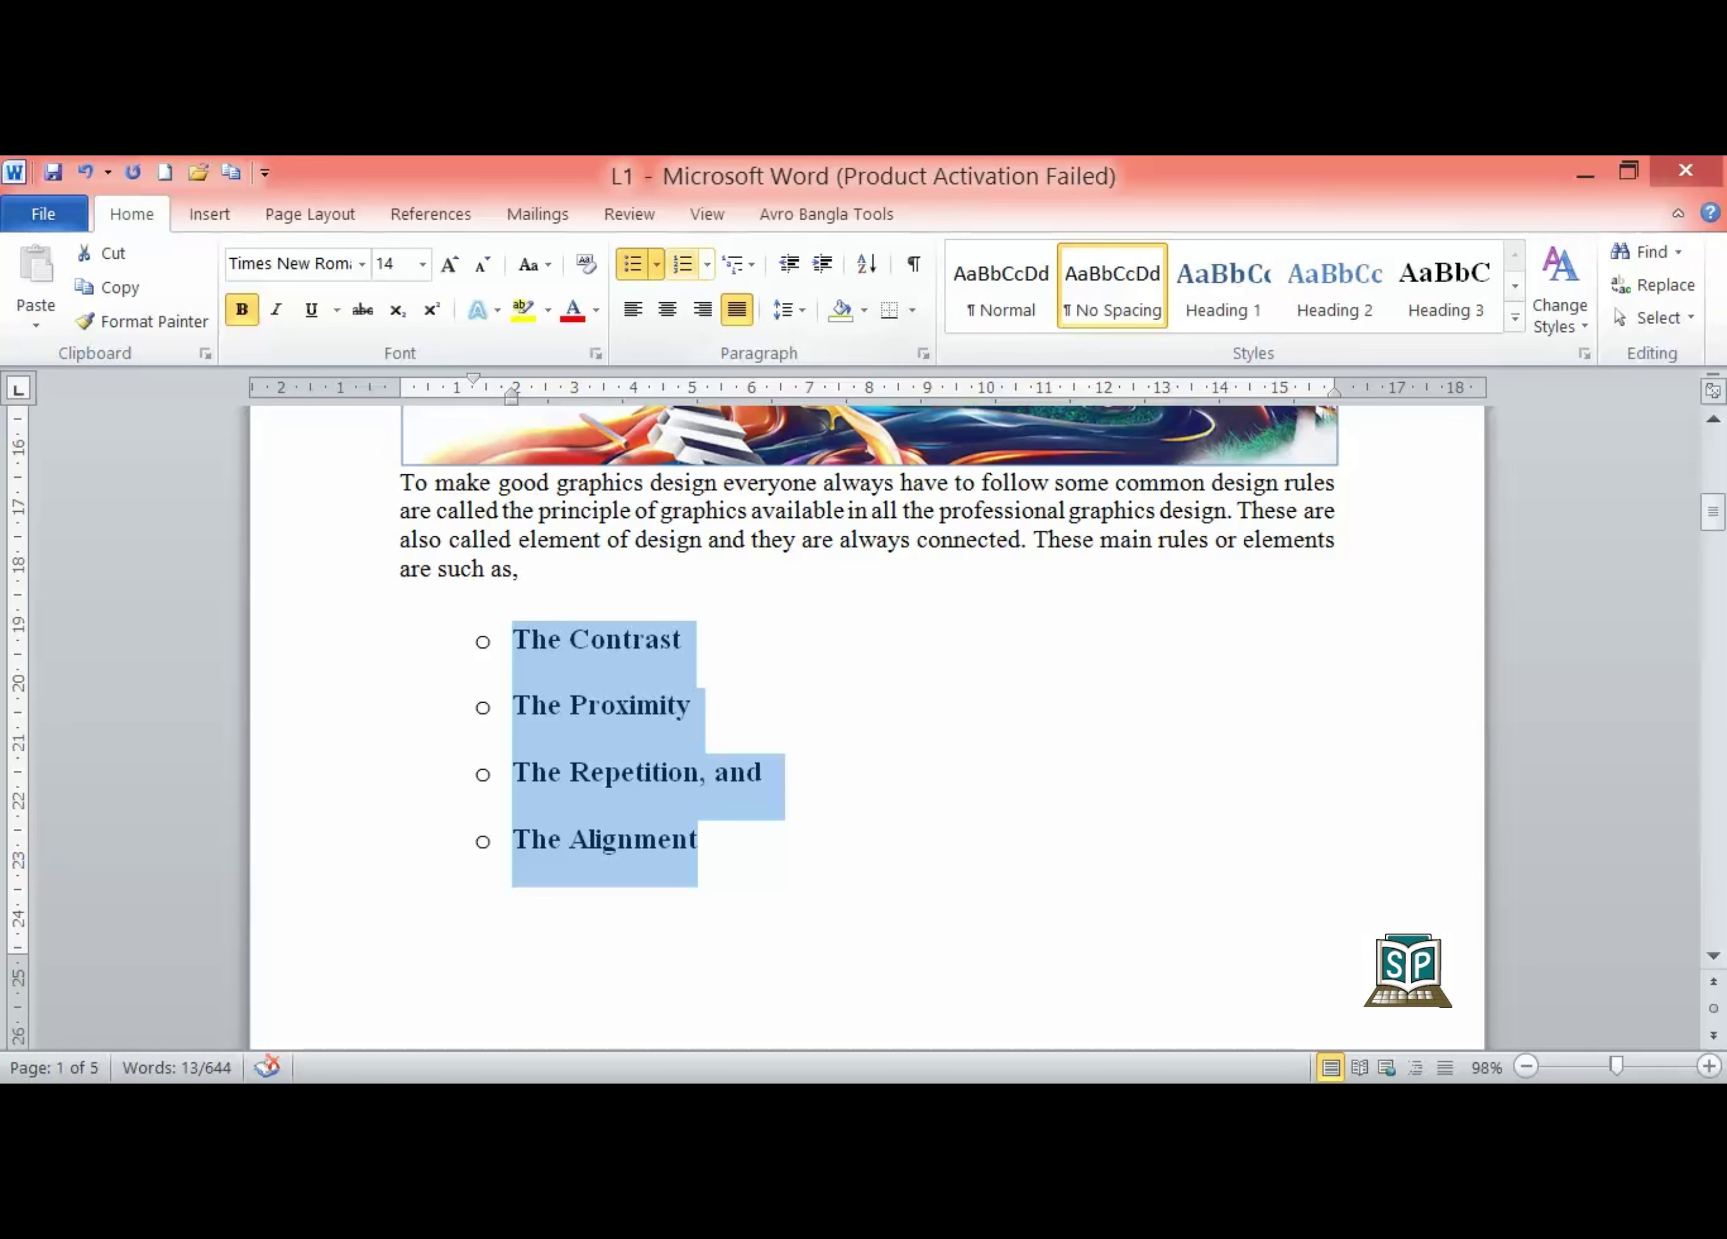
pyautogui.click(707, 264)
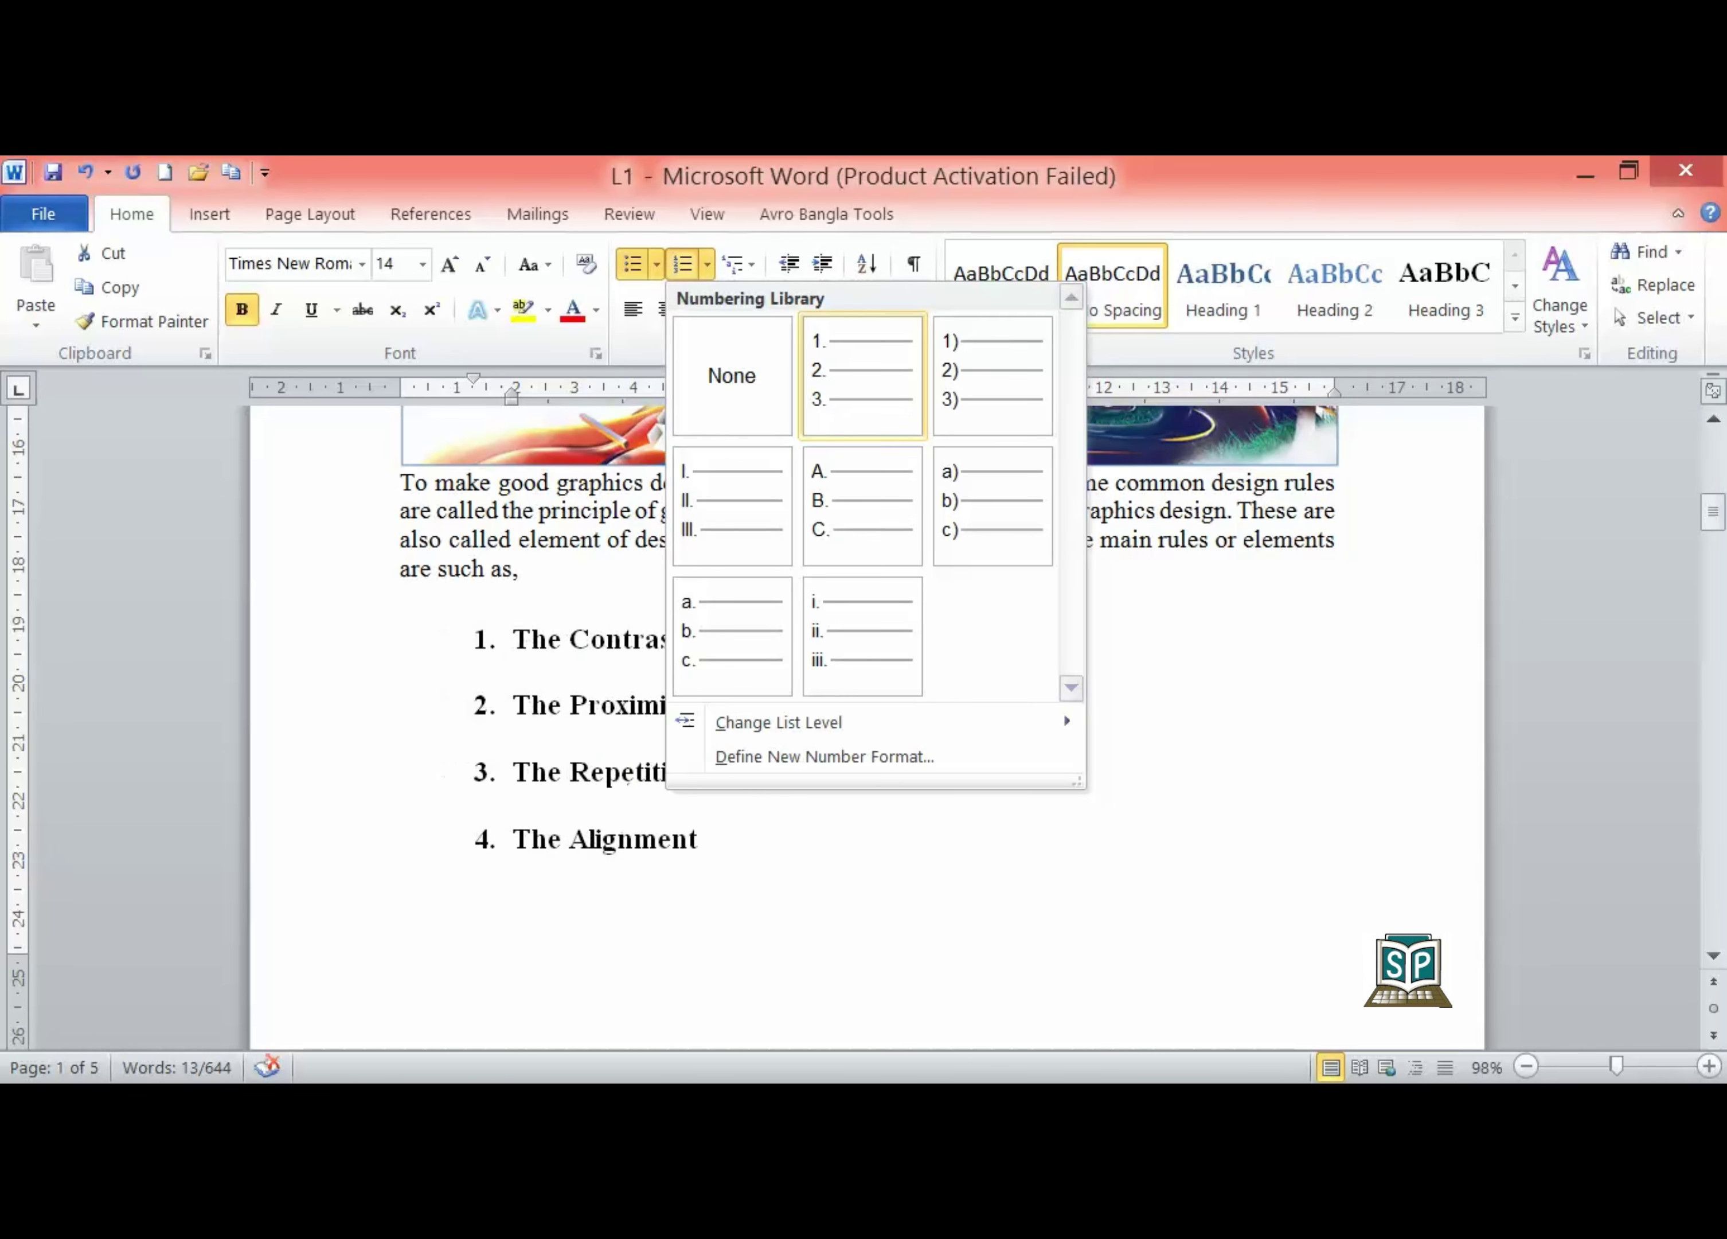
pyautogui.click(861, 375)
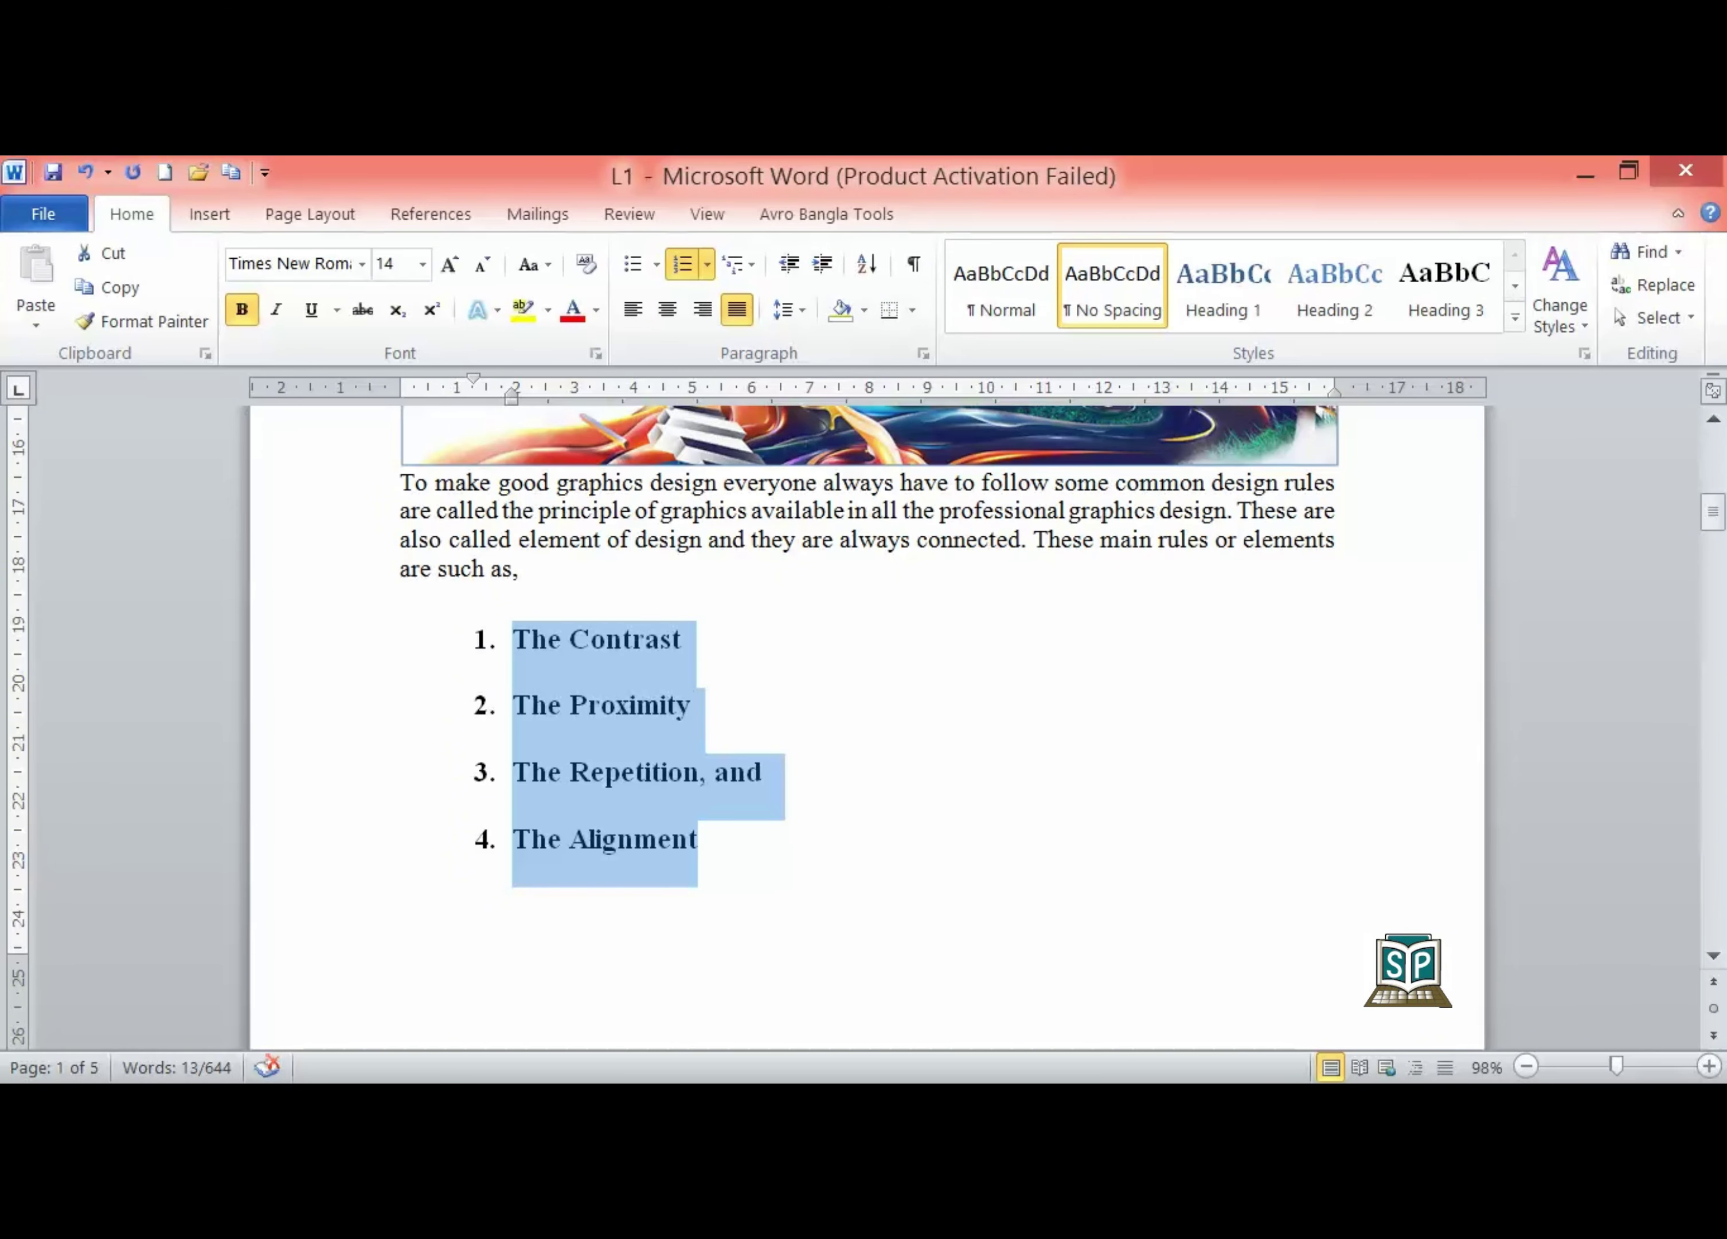
# Select the list item "The Contrast" and increase the numbered list's indent by three levels
pyautogui.click(513, 638)
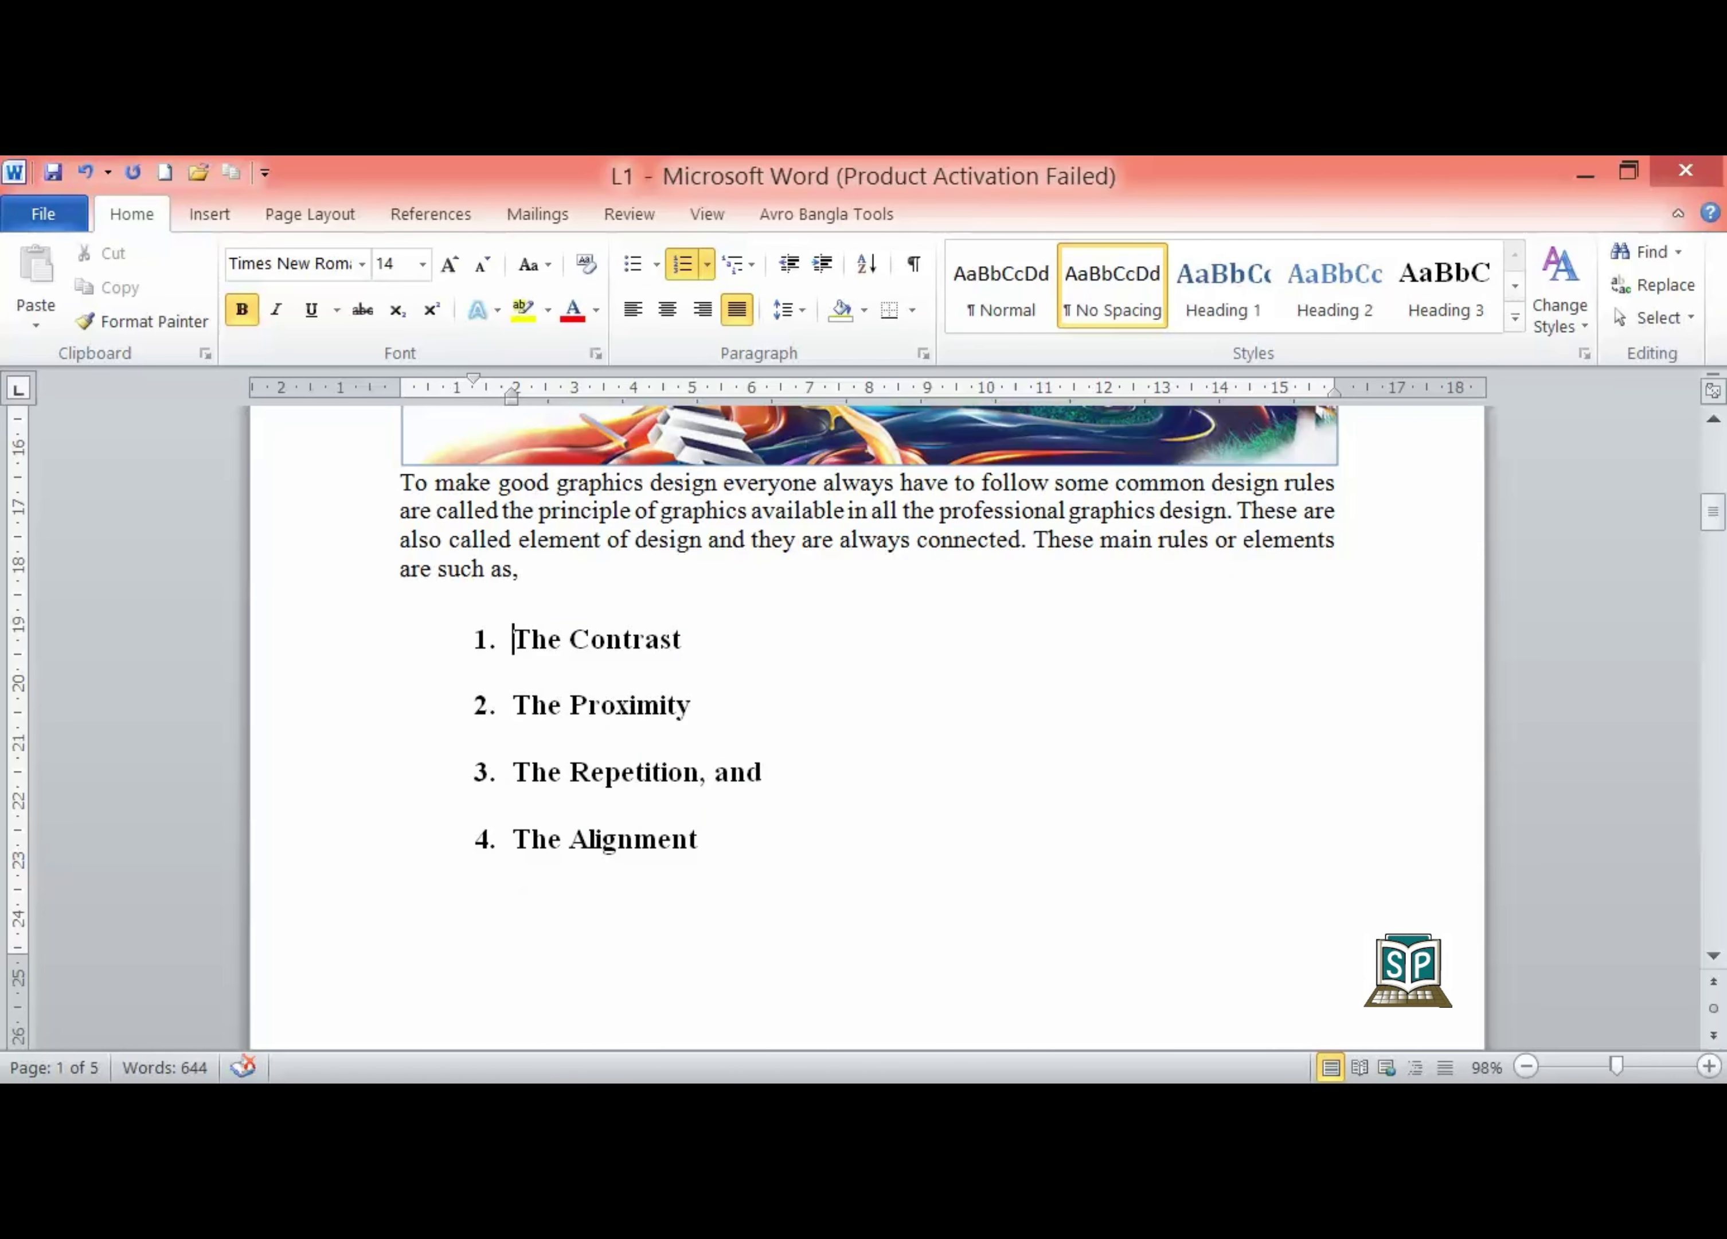
pyautogui.hotkey('shift', 'Right')
pyautogui.hotkey('shift', 'Right')
pyautogui.hotkey('shift', 'Right')
pyautogui.hotkey('shift', 'Right')
pyautogui.hotkey('shift', 'Right')
pyautogui.hotkey('shift', 'Right')
pyautogui.hotkey('shift', 'Right')
pyautogui.hotkey('shift', 'Right')
pyautogui.hotkey('shift', 'Right')
pyautogui.hotkey('shift', 'Right')
pyautogui.hotkey('shift', 'Right')
pyautogui.hotkey('shift', 'Right')
pyautogui.hotkey('shift', 'Right')
pyautogui.hotkey('shift', 'Right')
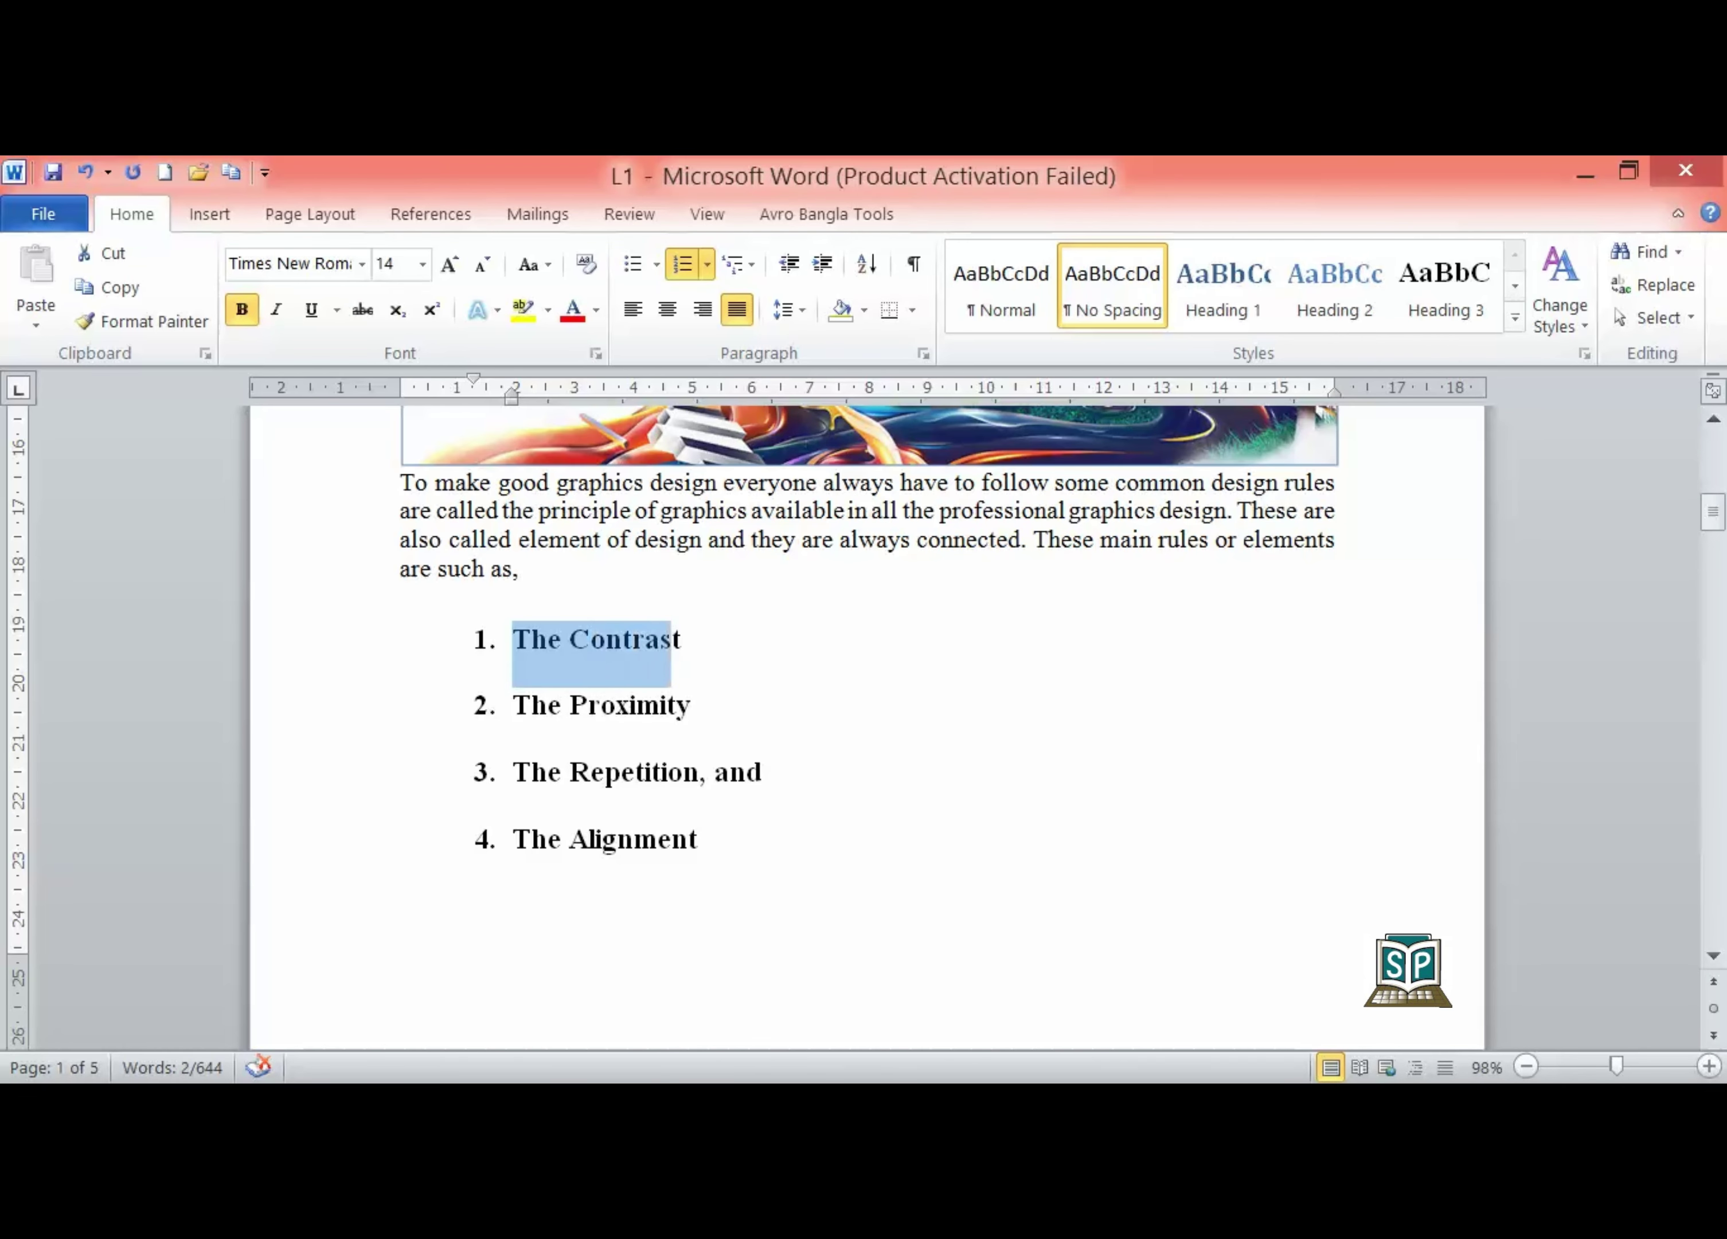
pyautogui.hotkey('shift', 'Left')
pyautogui.hotkey('shift', 'Left')
pyautogui.hotkey('shift', 'Left')
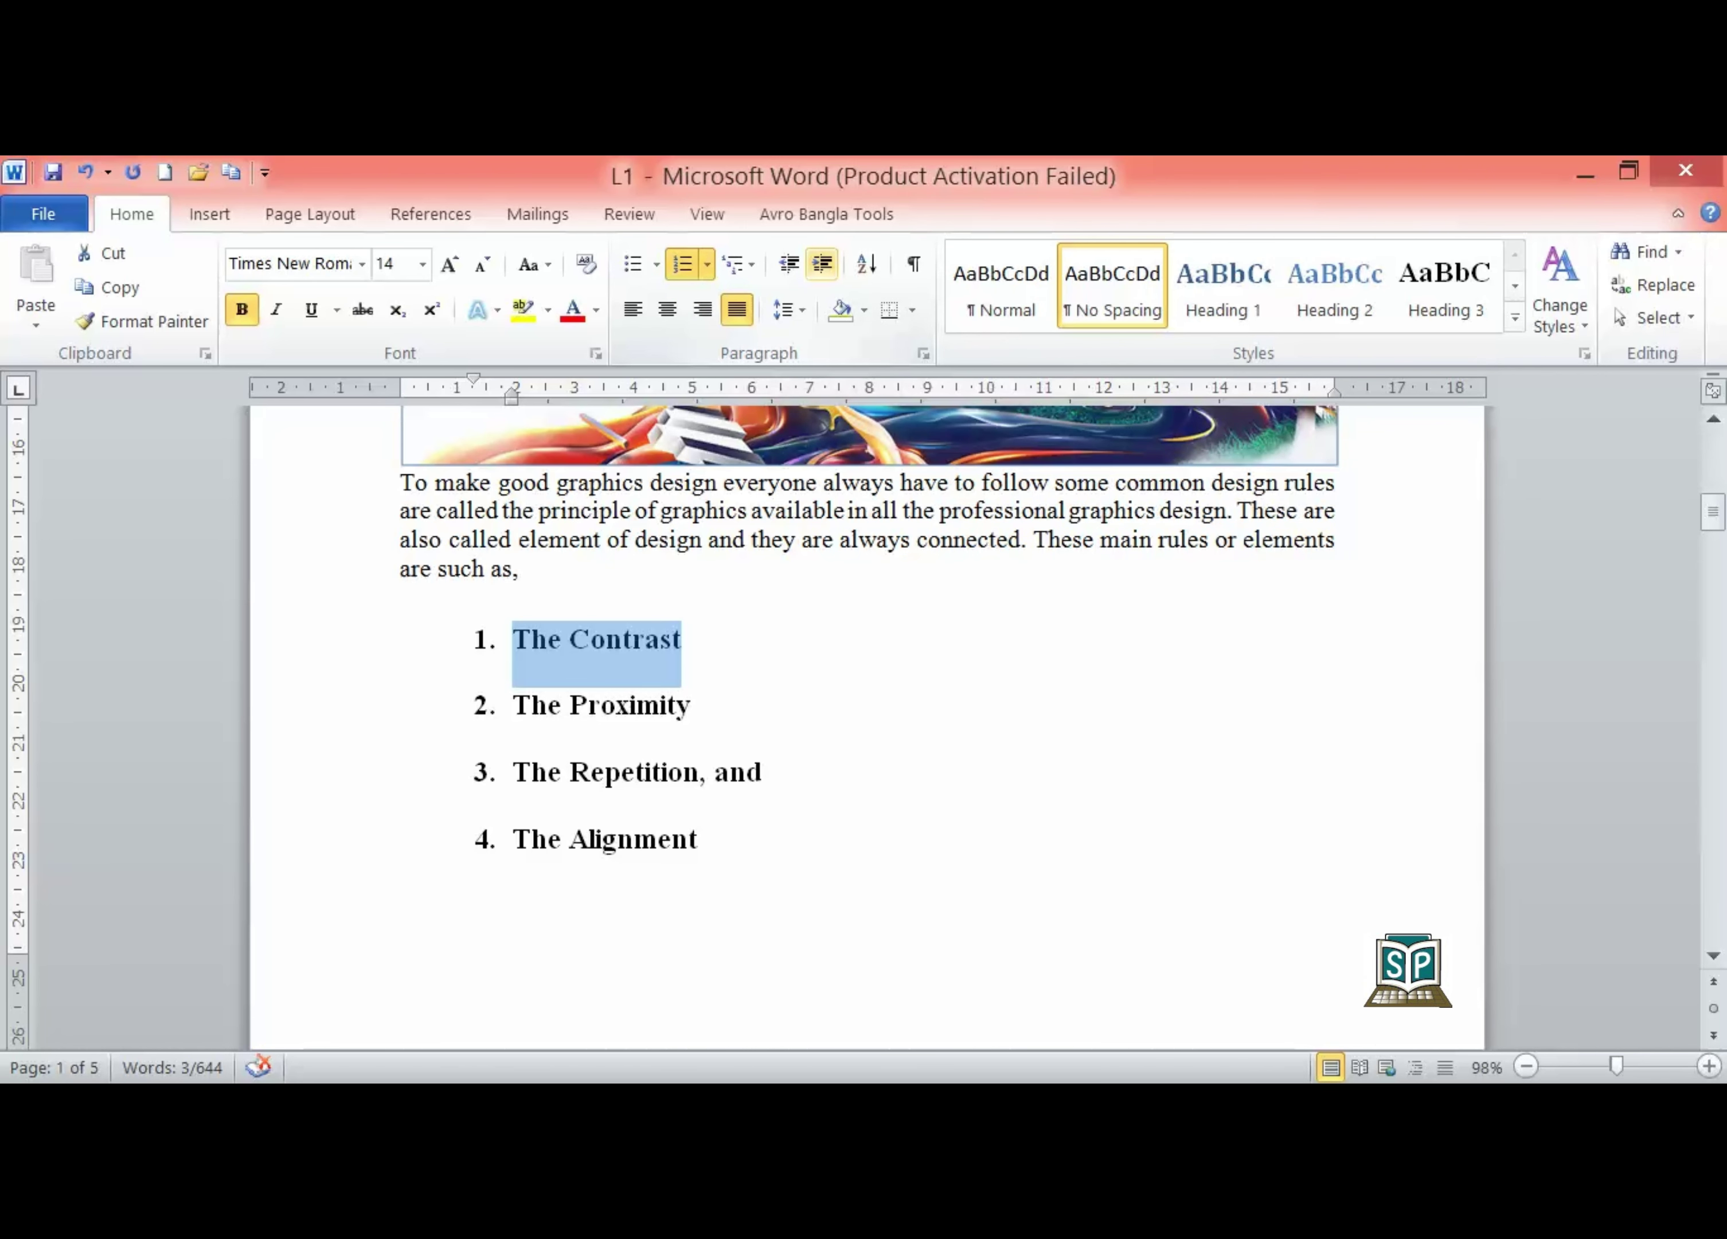
pyautogui.click(822, 264)
pyautogui.click(822, 263)
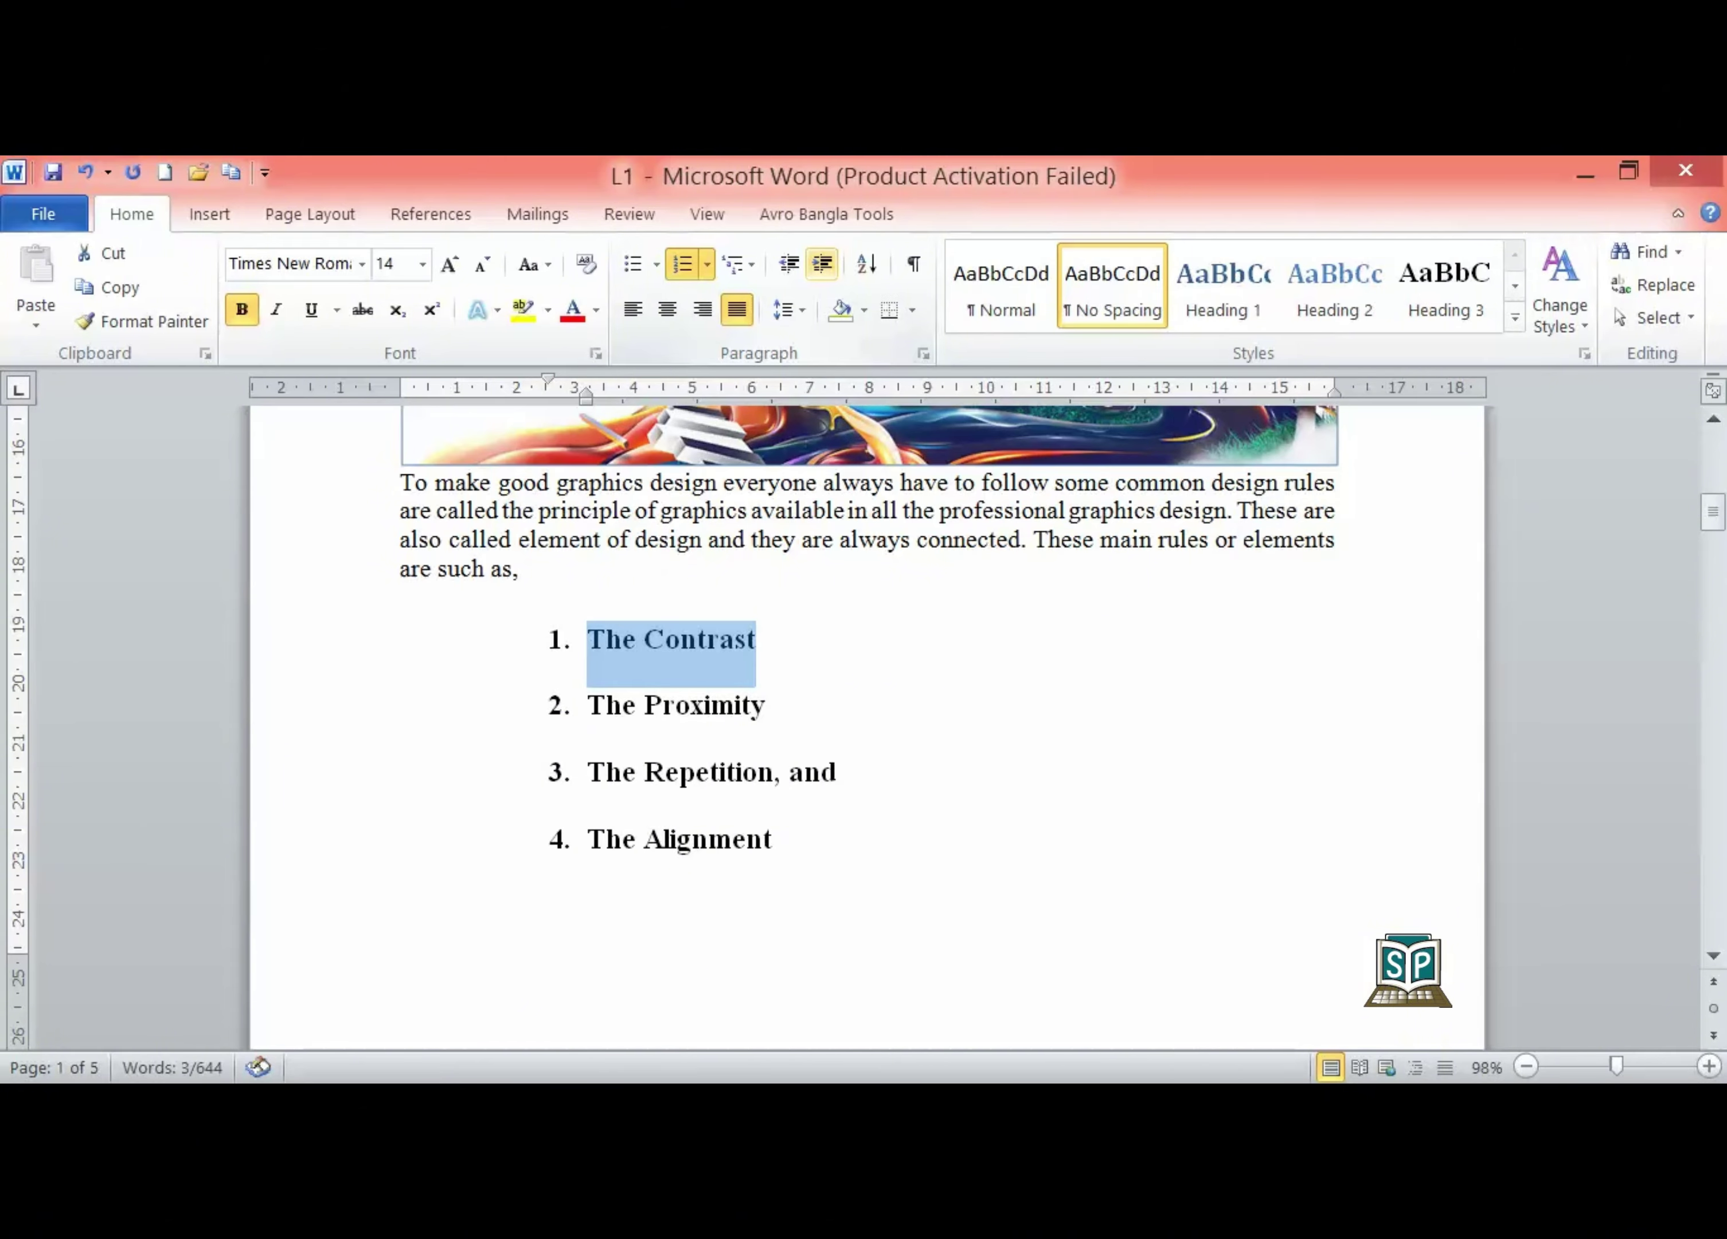
pyautogui.click(822, 263)
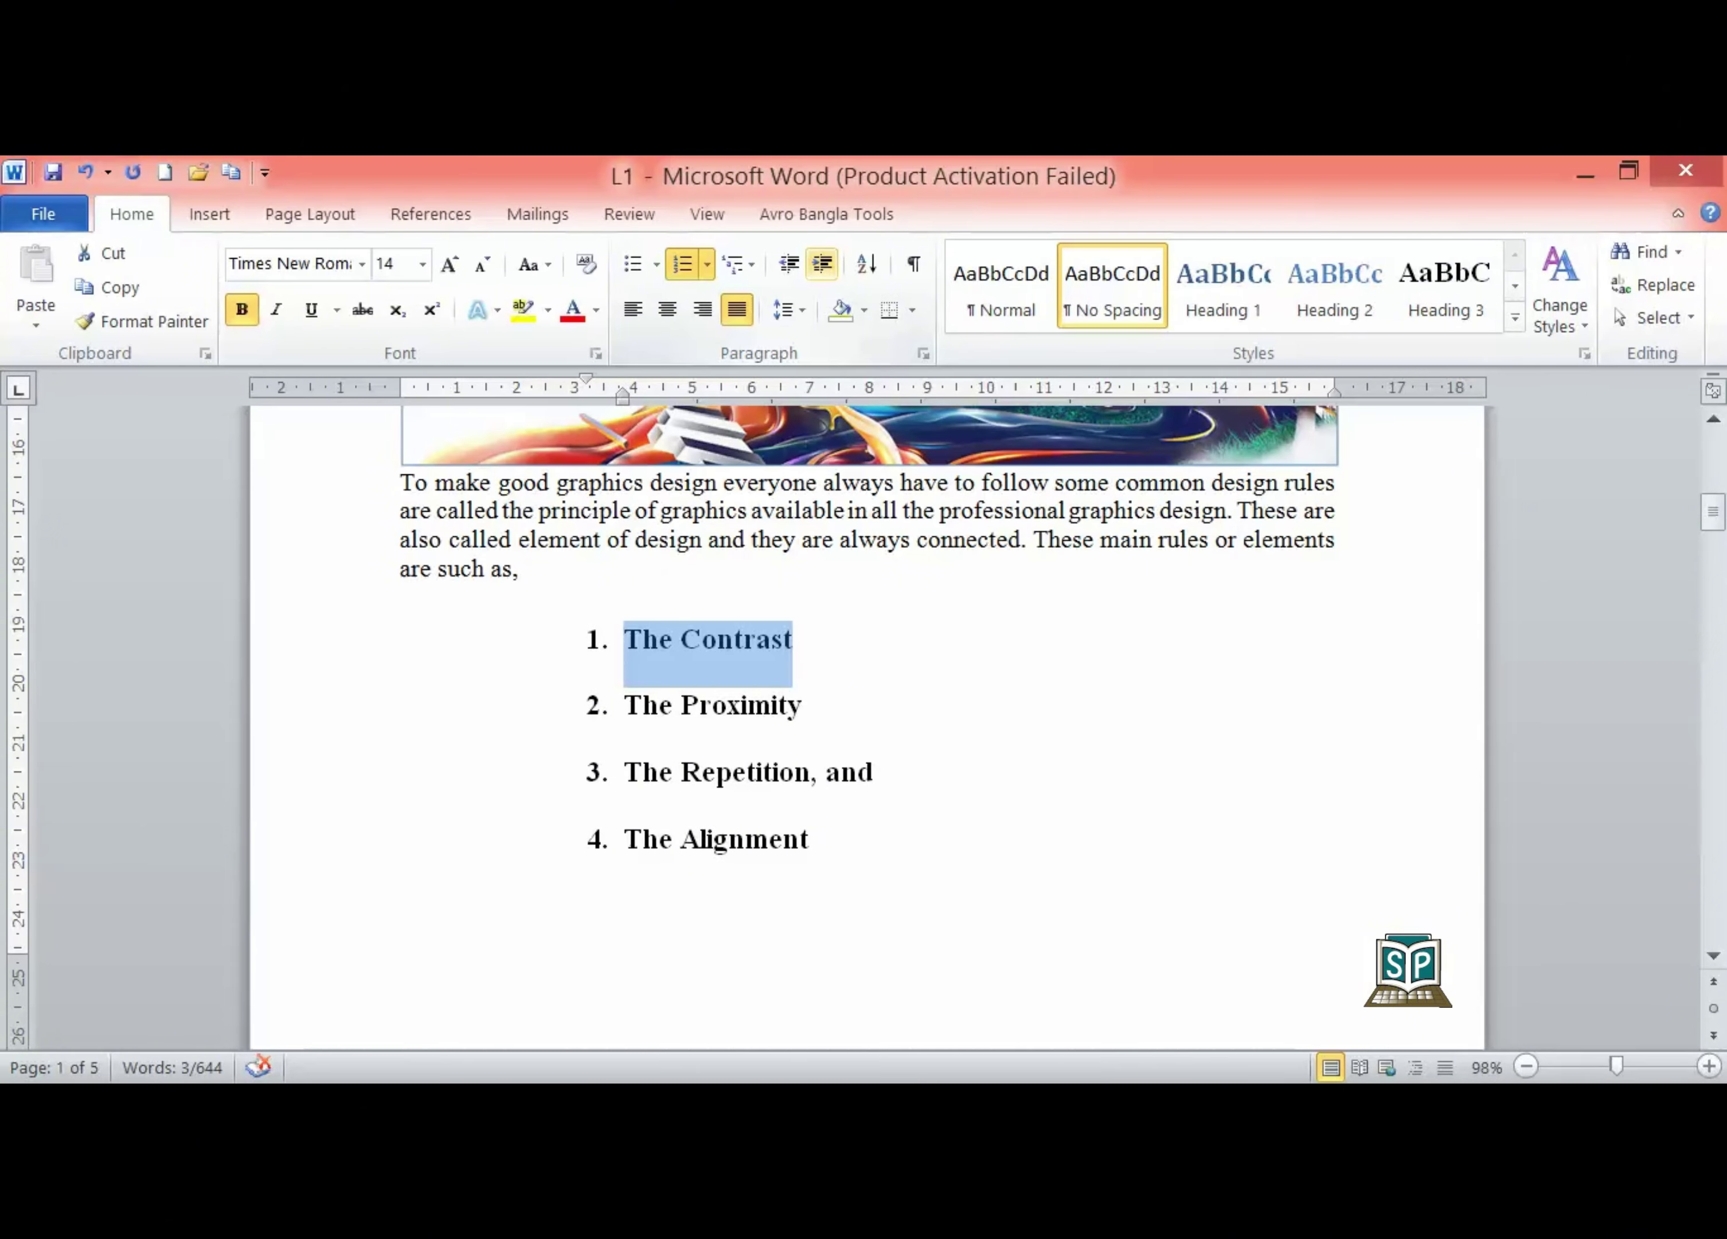
# Decrease the numbered list's indent back to the page margin and increase it by one level
pyautogui.click(788, 263)
pyautogui.click(788, 263)
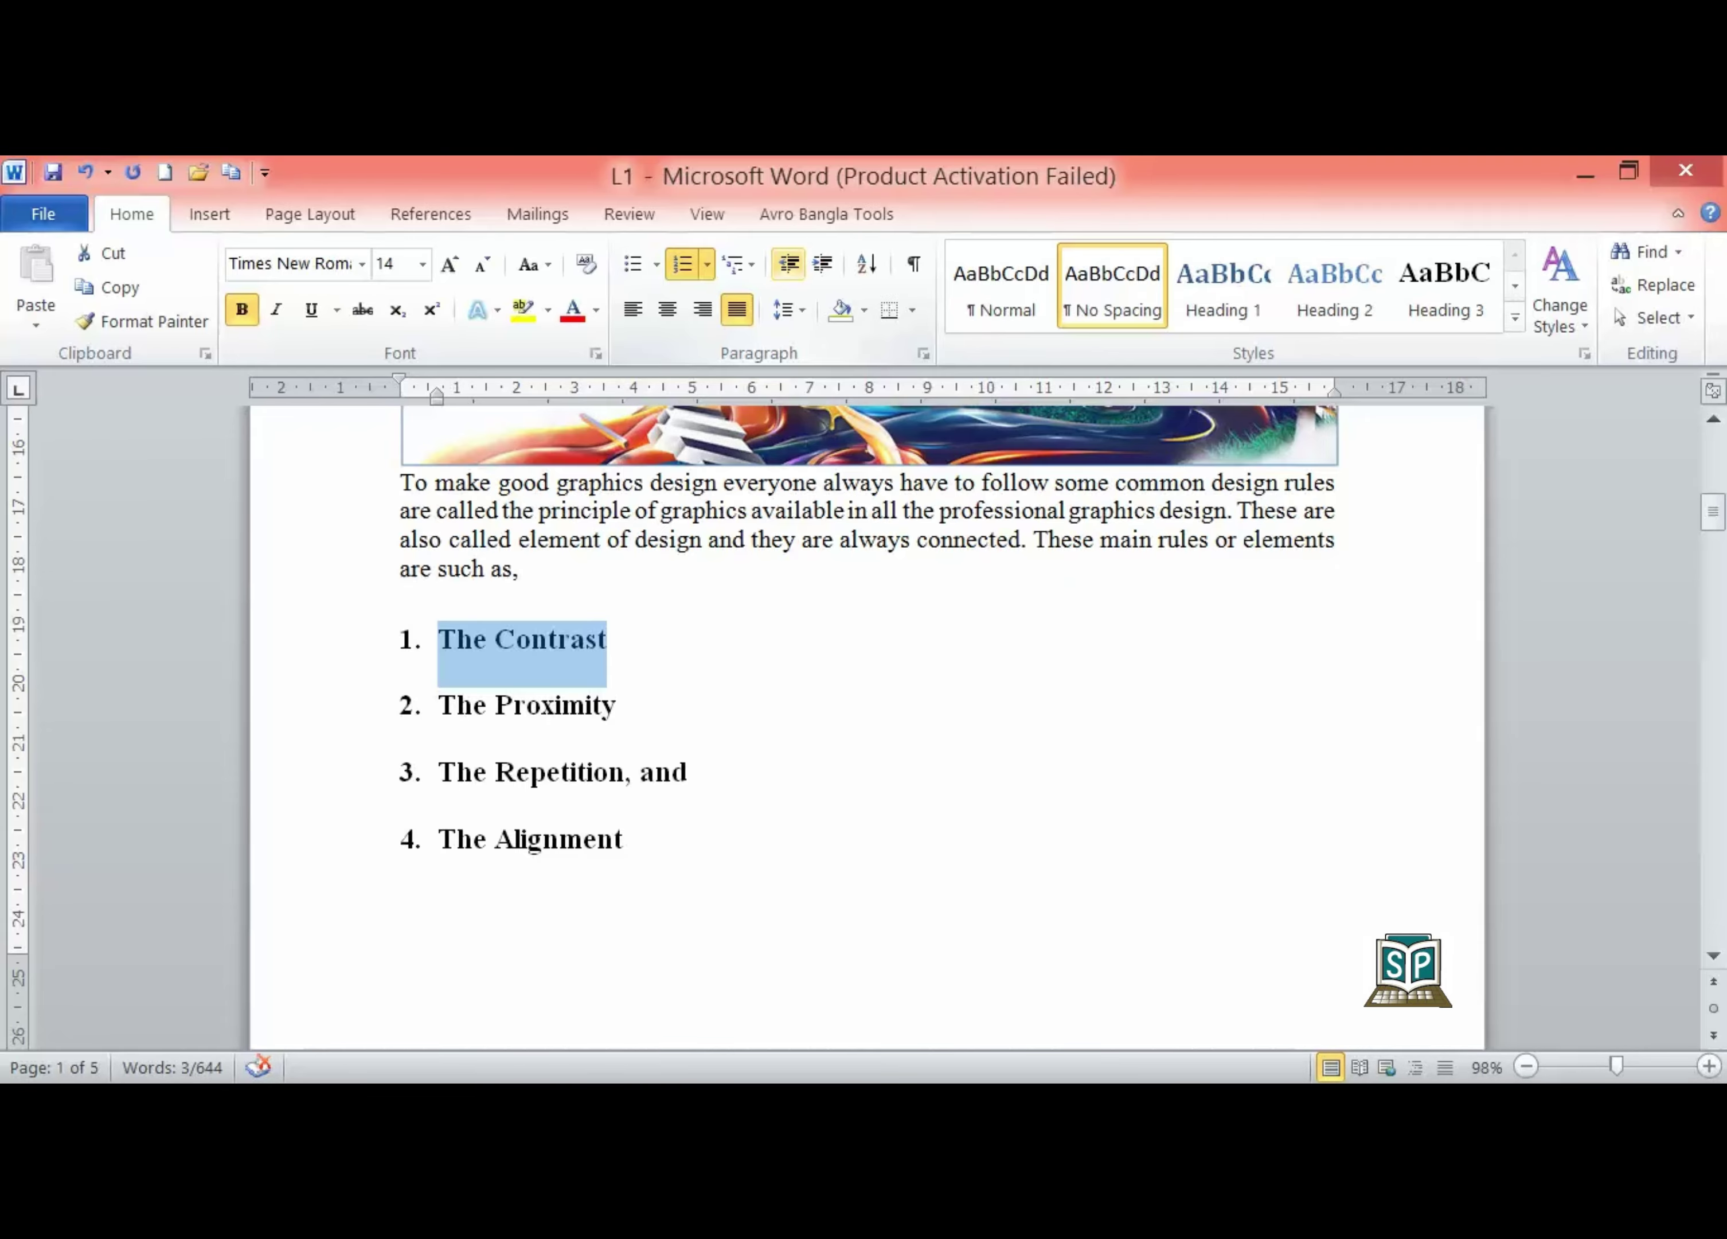
pyautogui.click(822, 263)
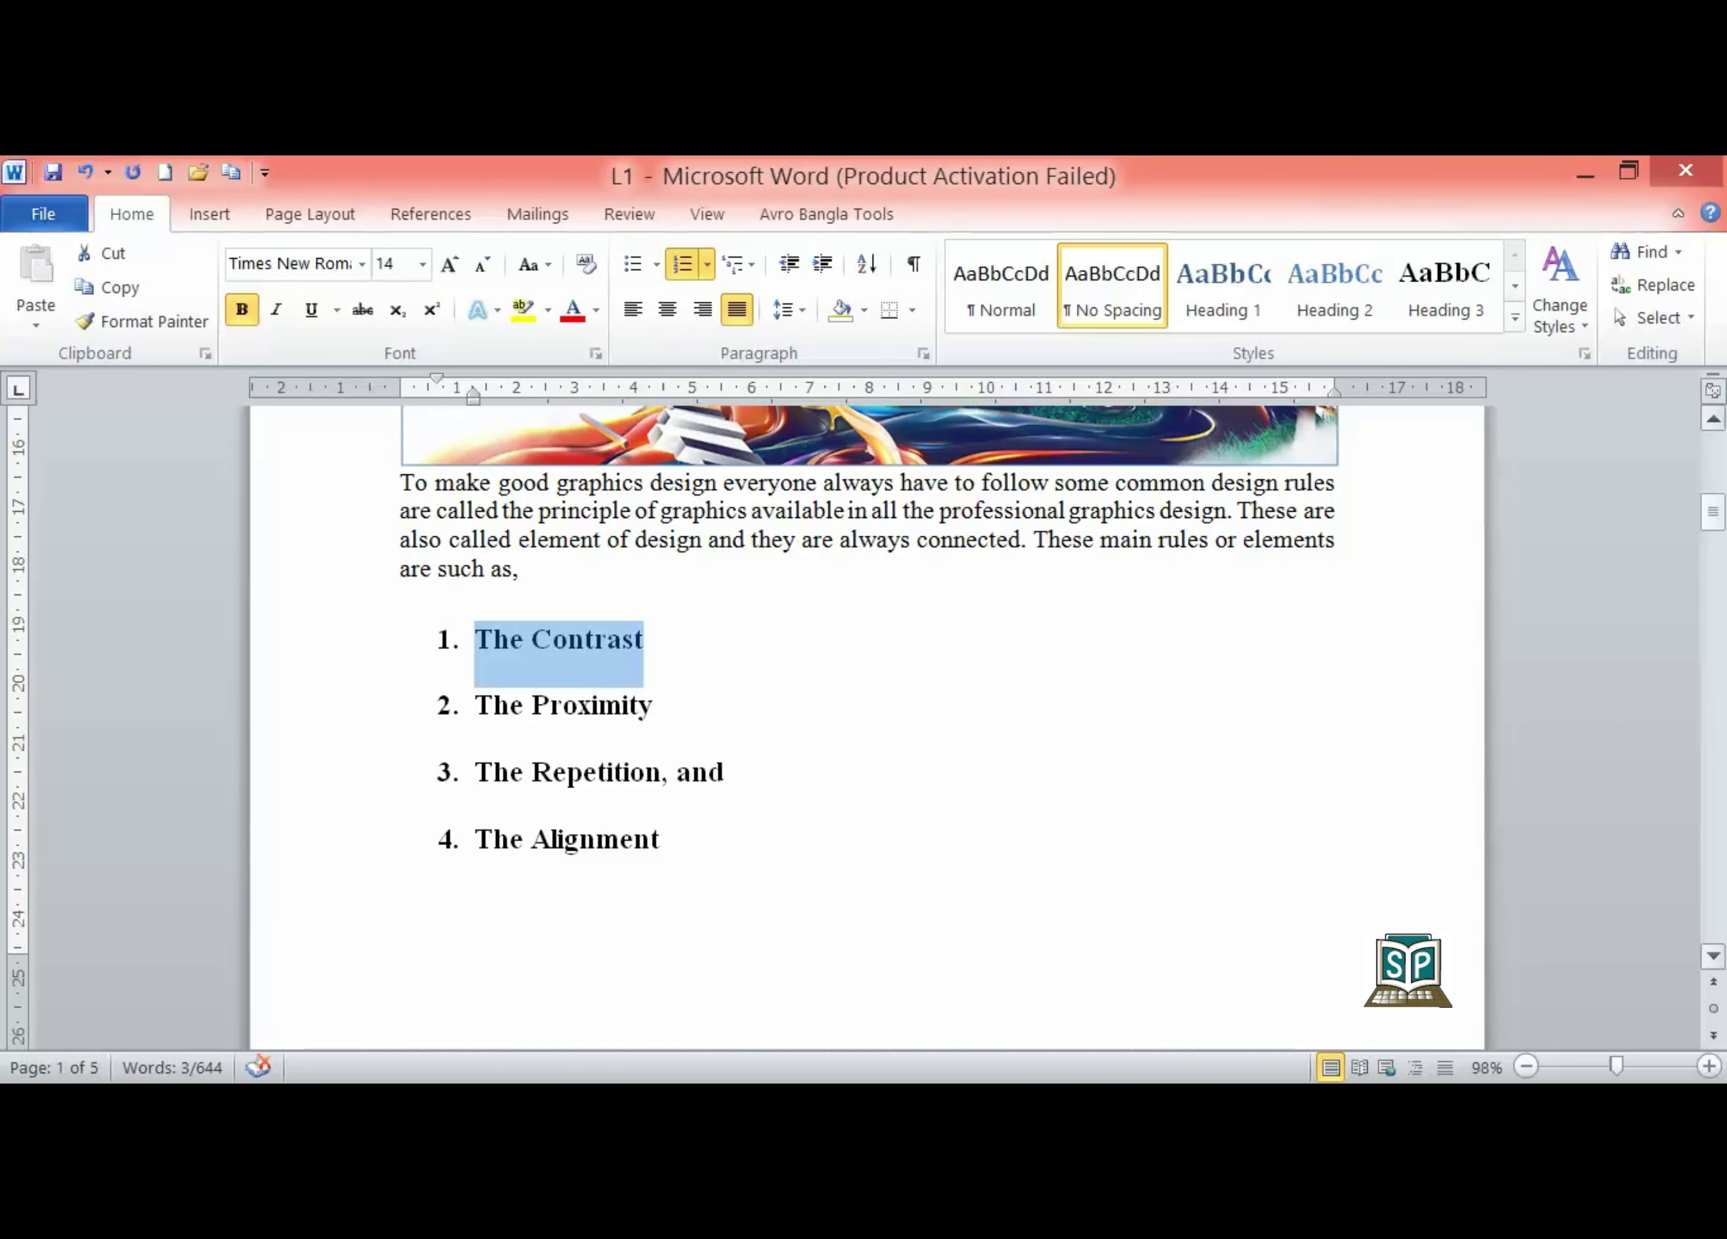
# Centre the introductory paragraph that begins with "Graphics" under the heading
pyautogui.moveTo(1712, 512); pyautogui.dragTo(1712, 467)
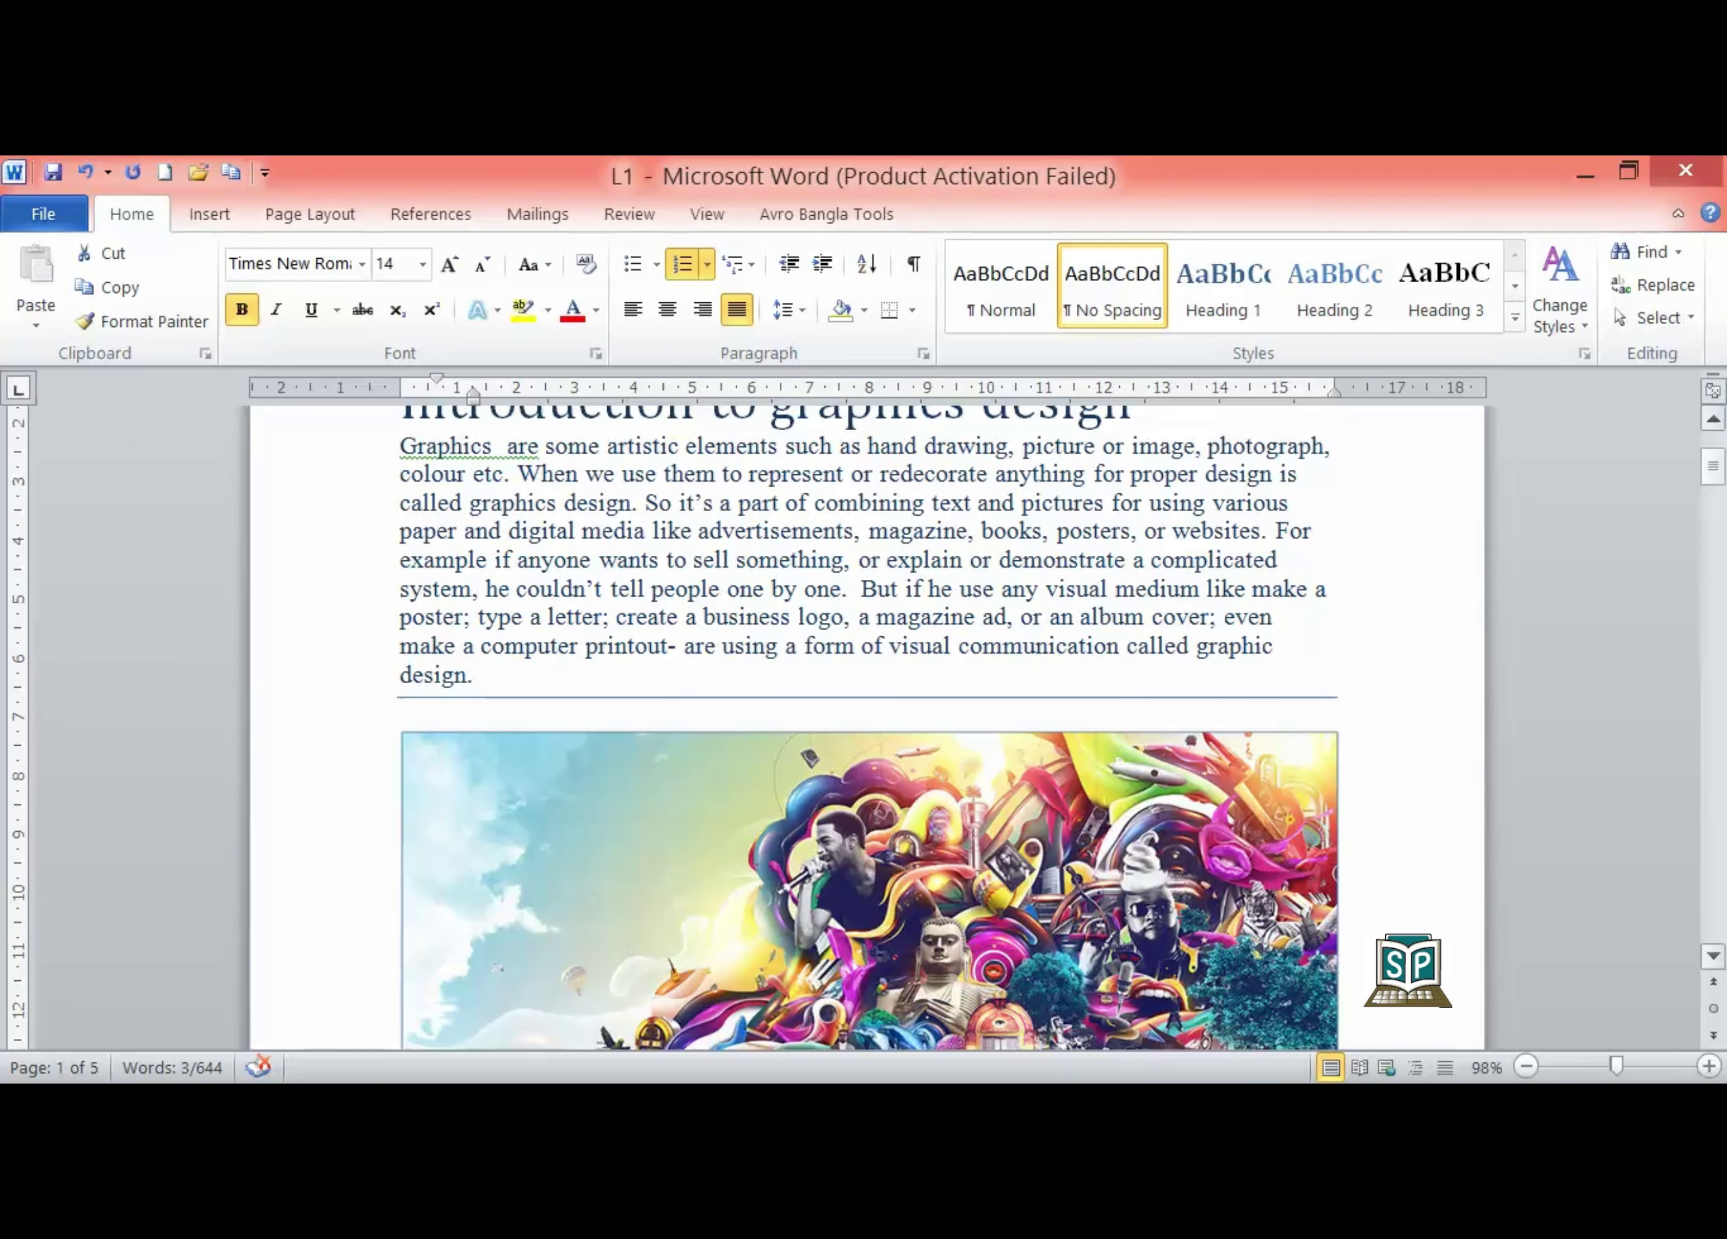
pyautogui.moveTo(1713, 466); pyautogui.dragTo(1712, 450)
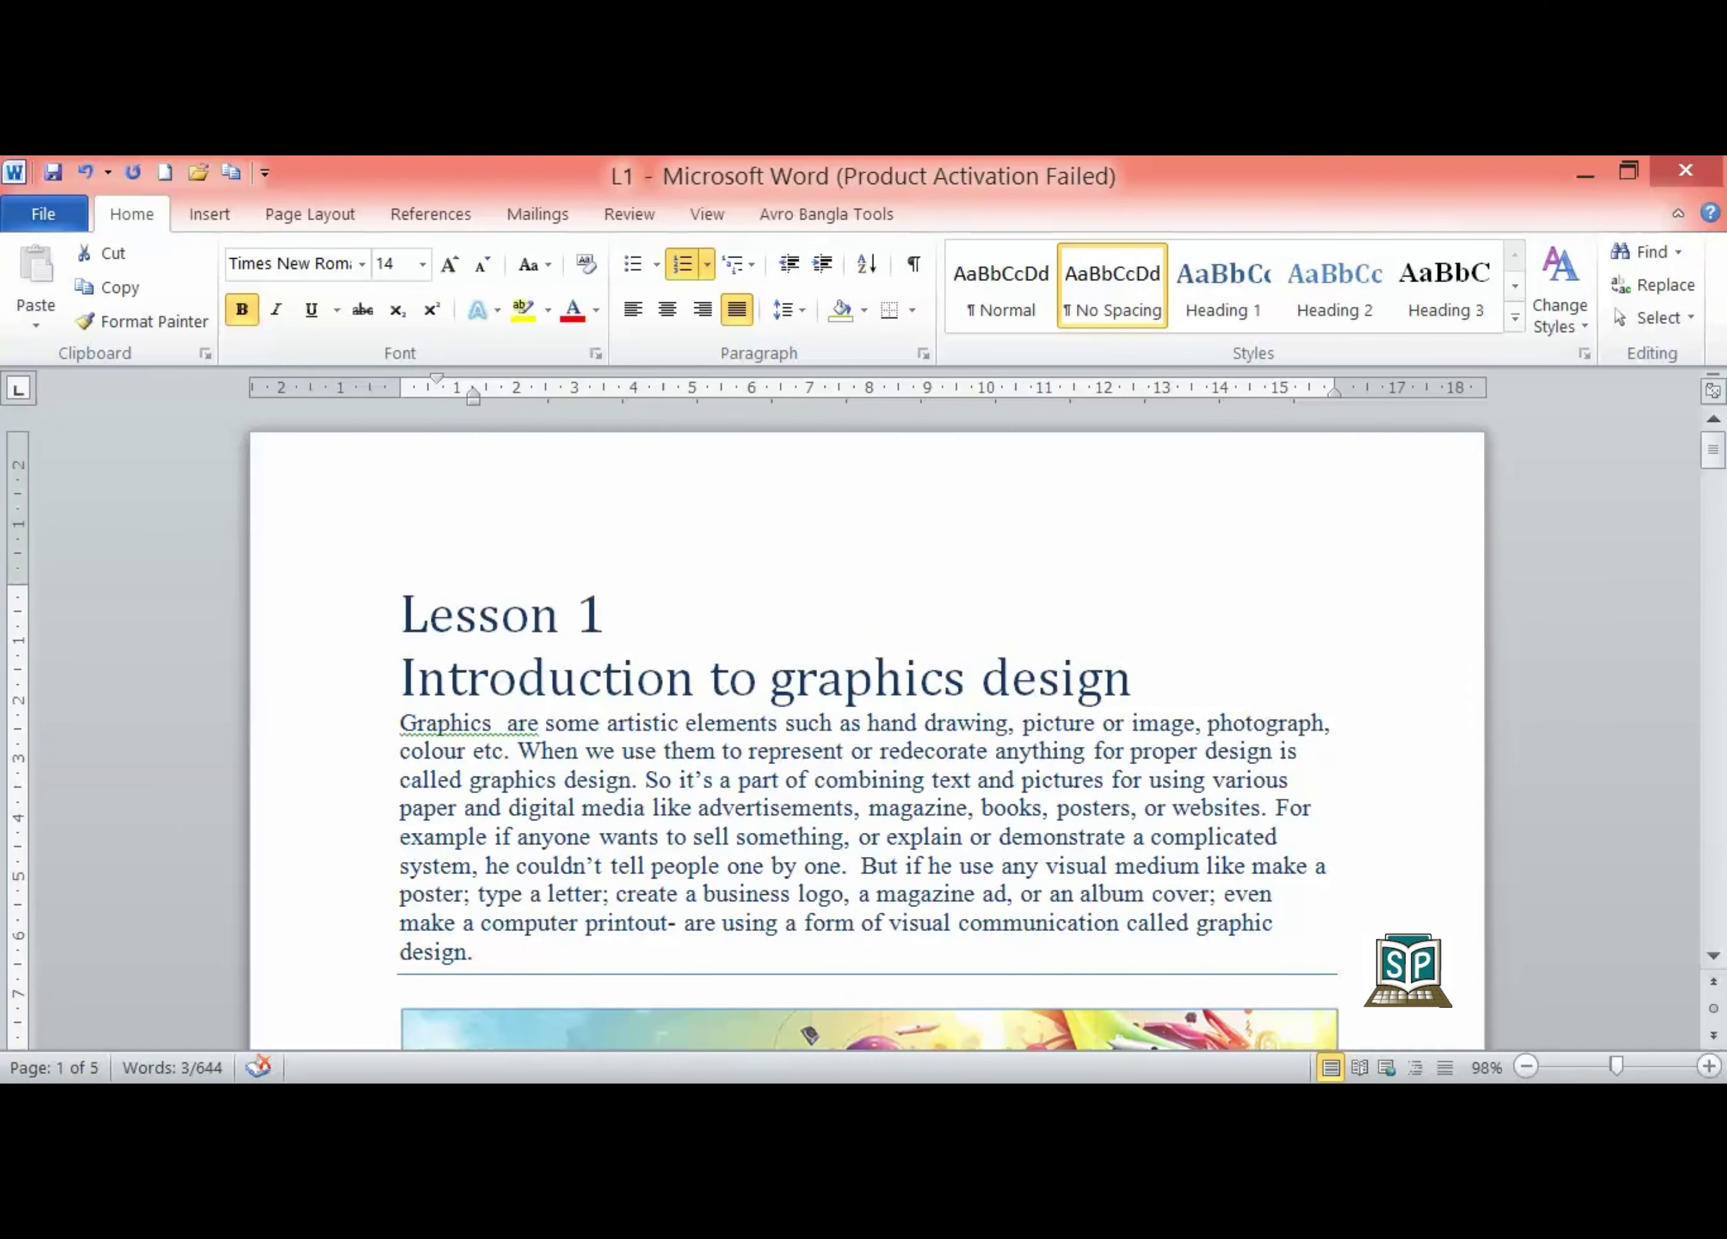
pyautogui.moveTo(418, 723); pyautogui.dragTo(511, 992)
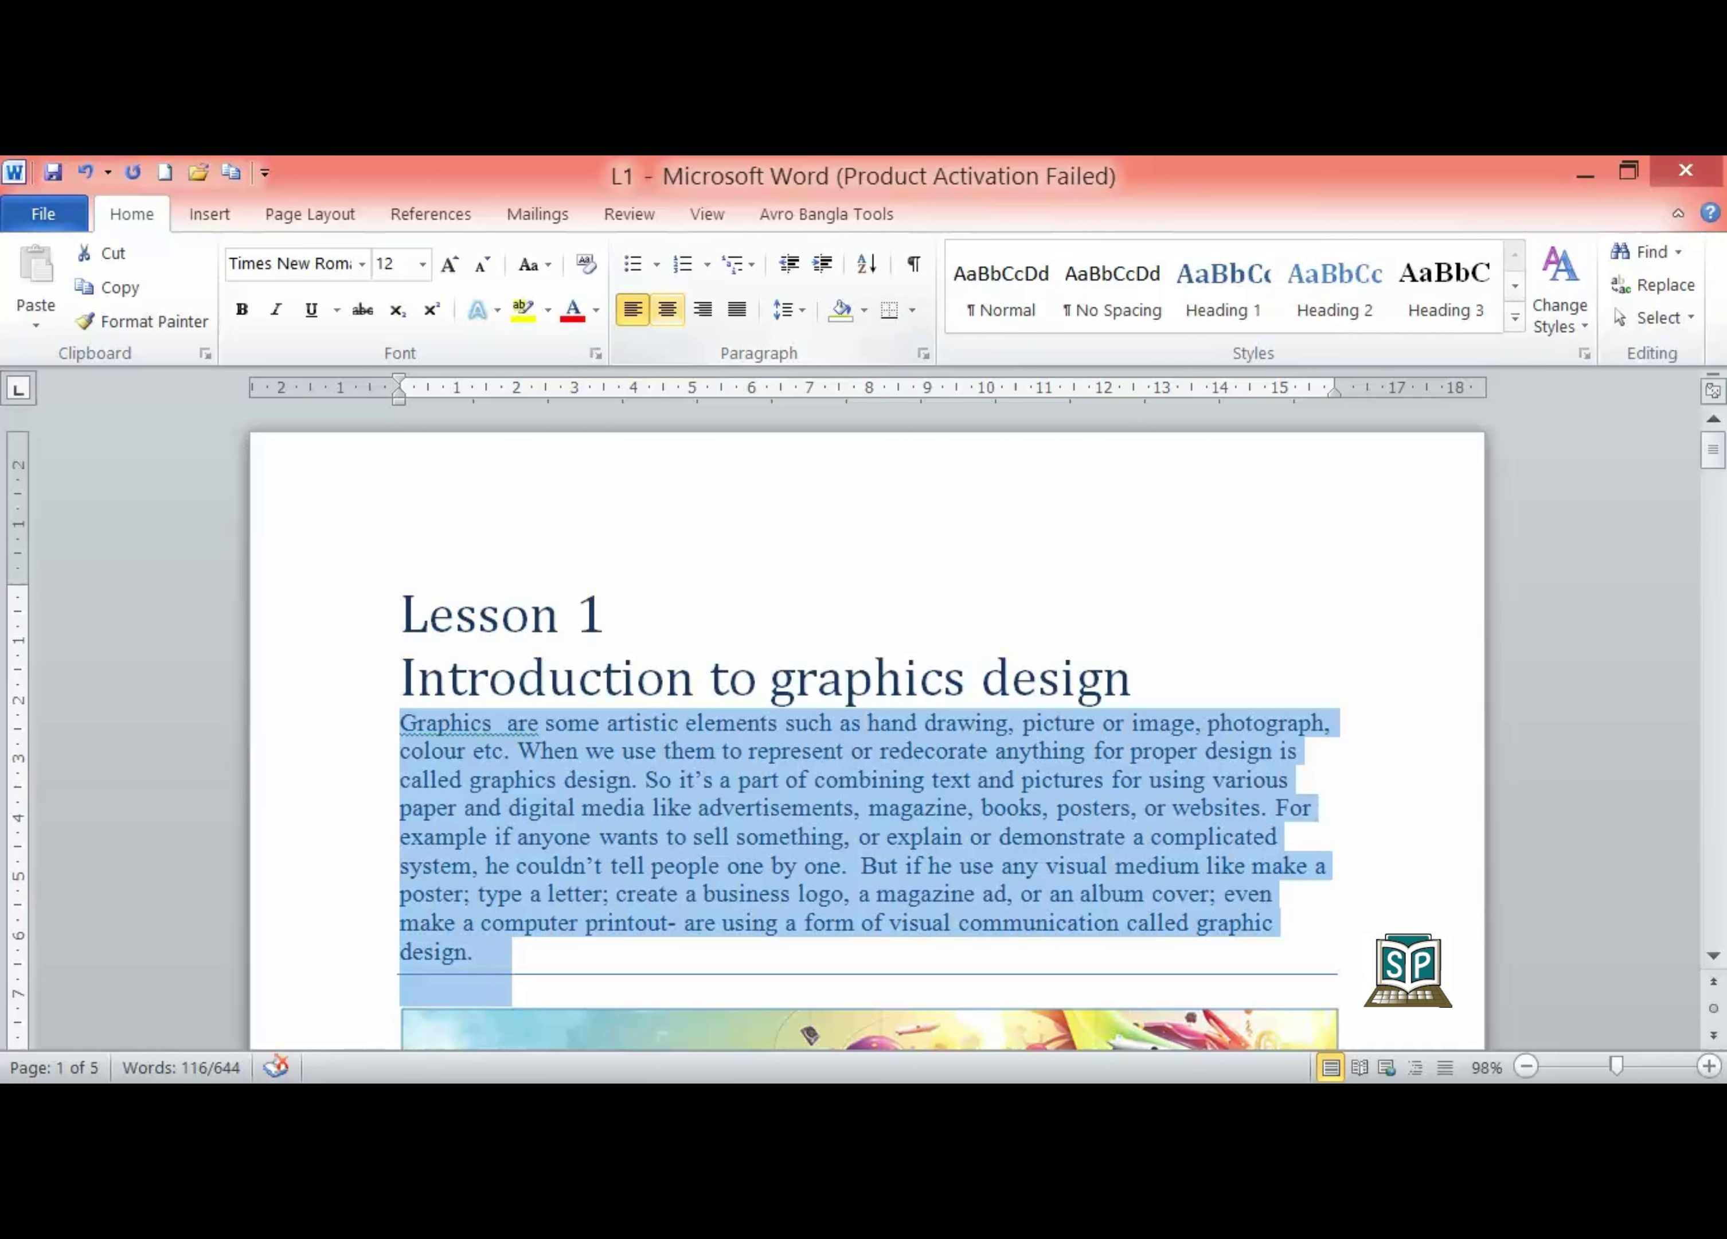
pyautogui.click(666, 309)
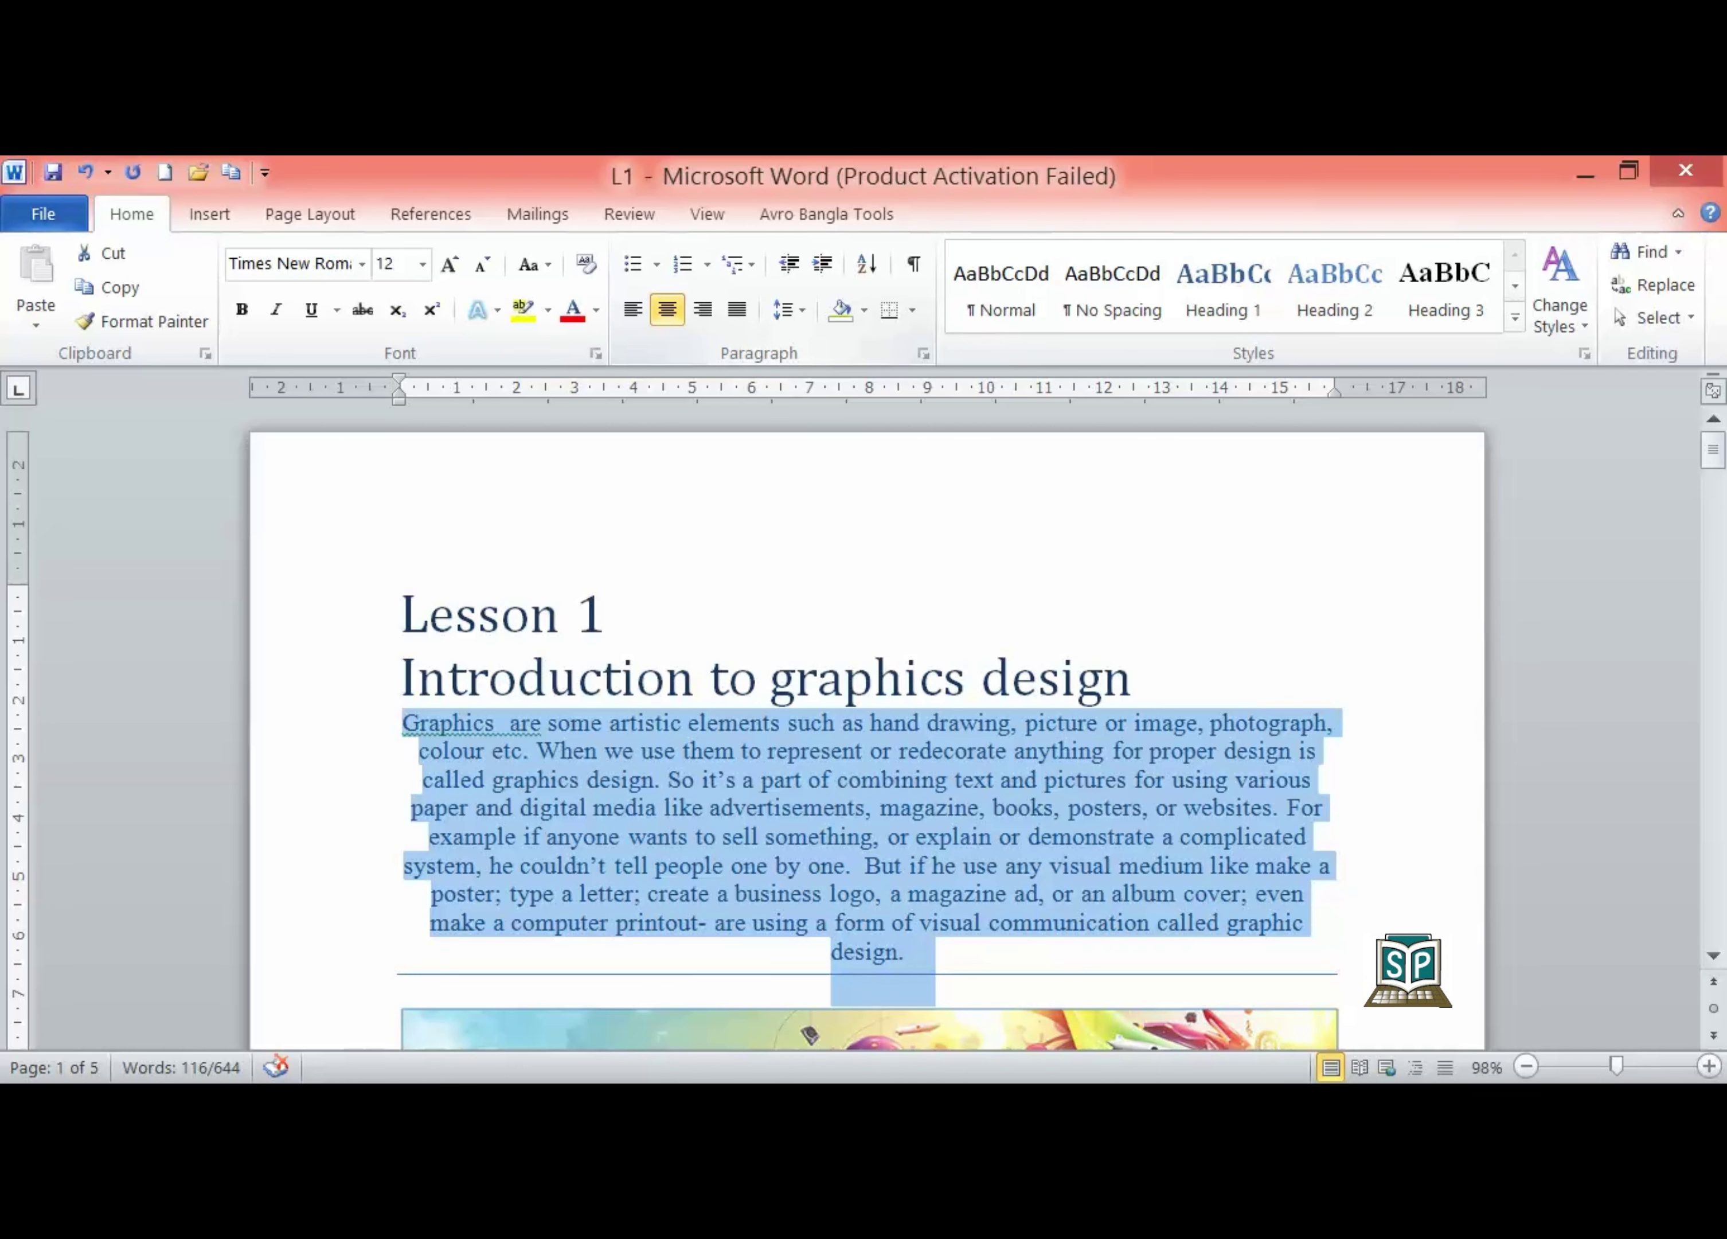
# Right-align the introductory paragraph, change it to justified alignment, and view the line spacing choices without changing them
pyautogui.click(702, 309)
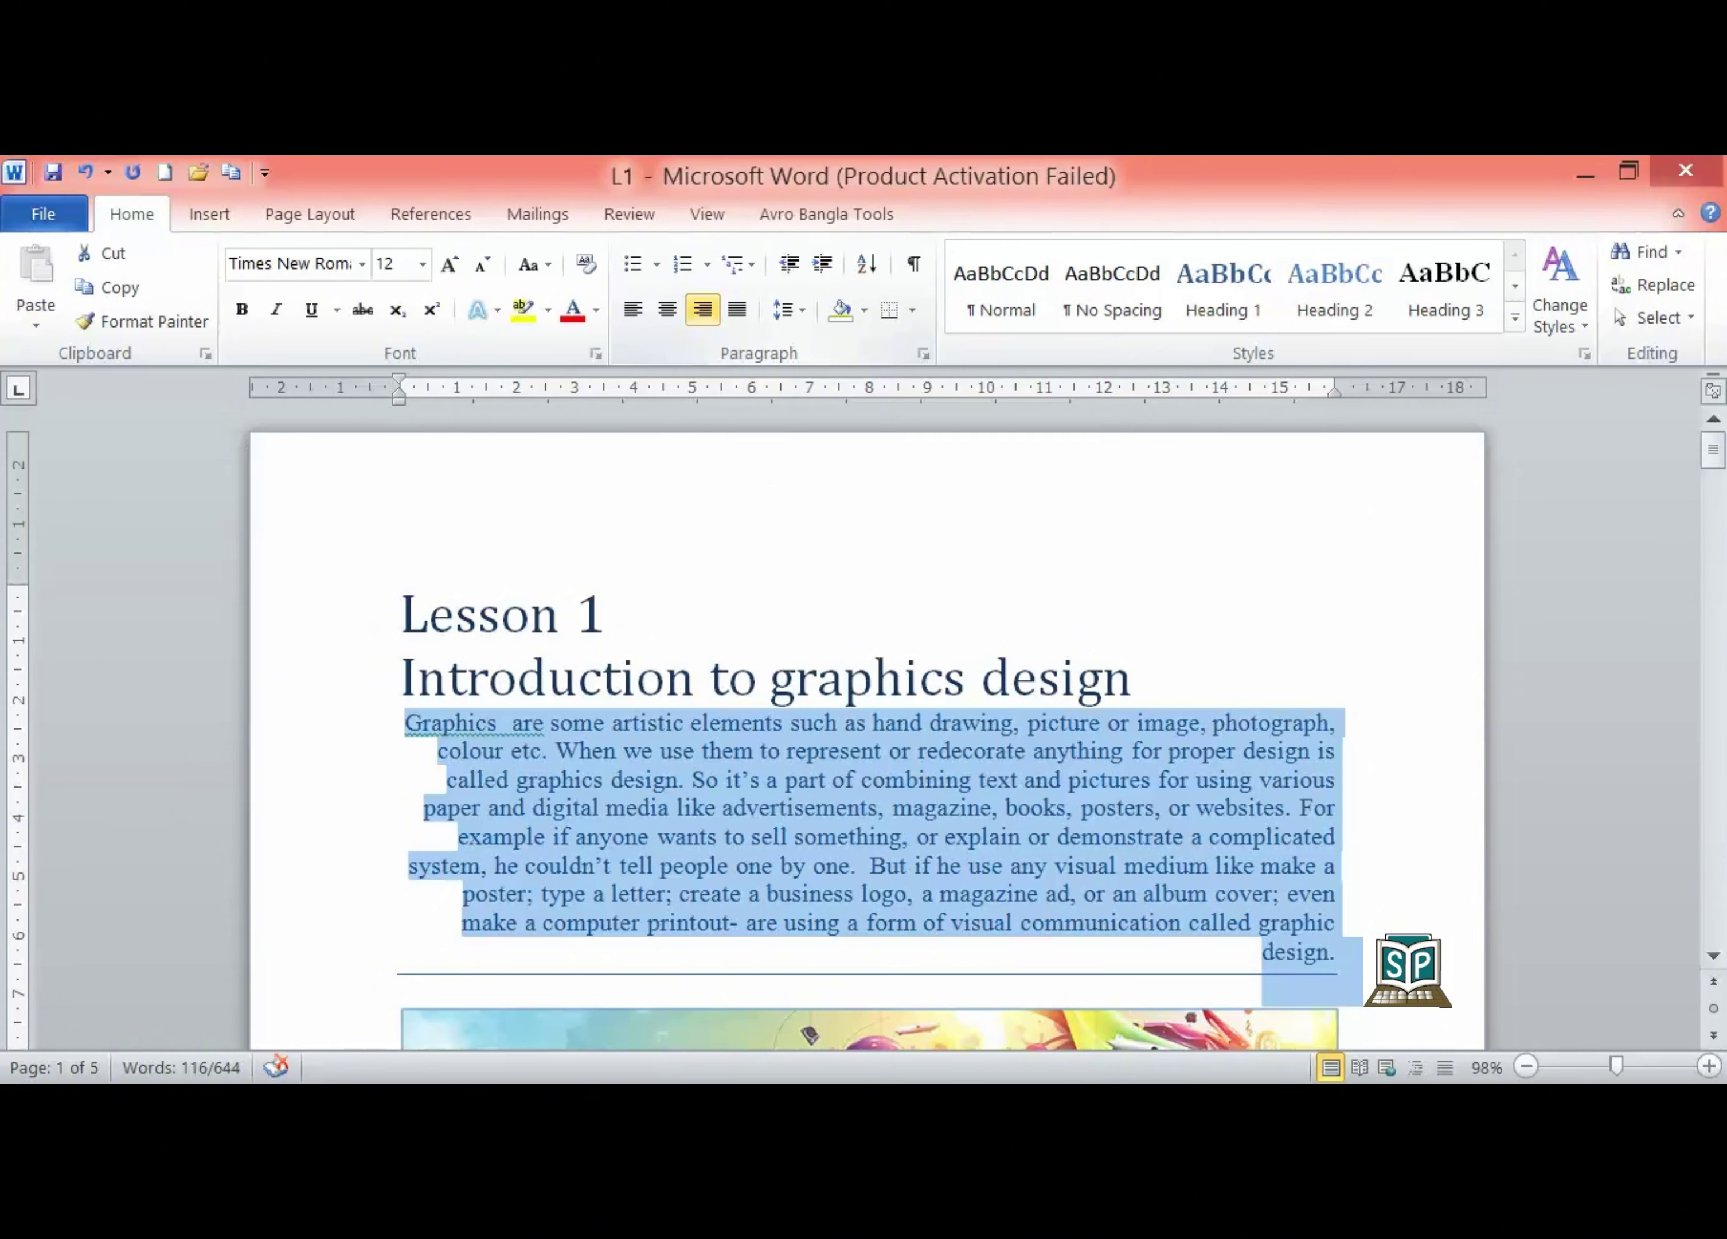
pyautogui.click(737, 309)
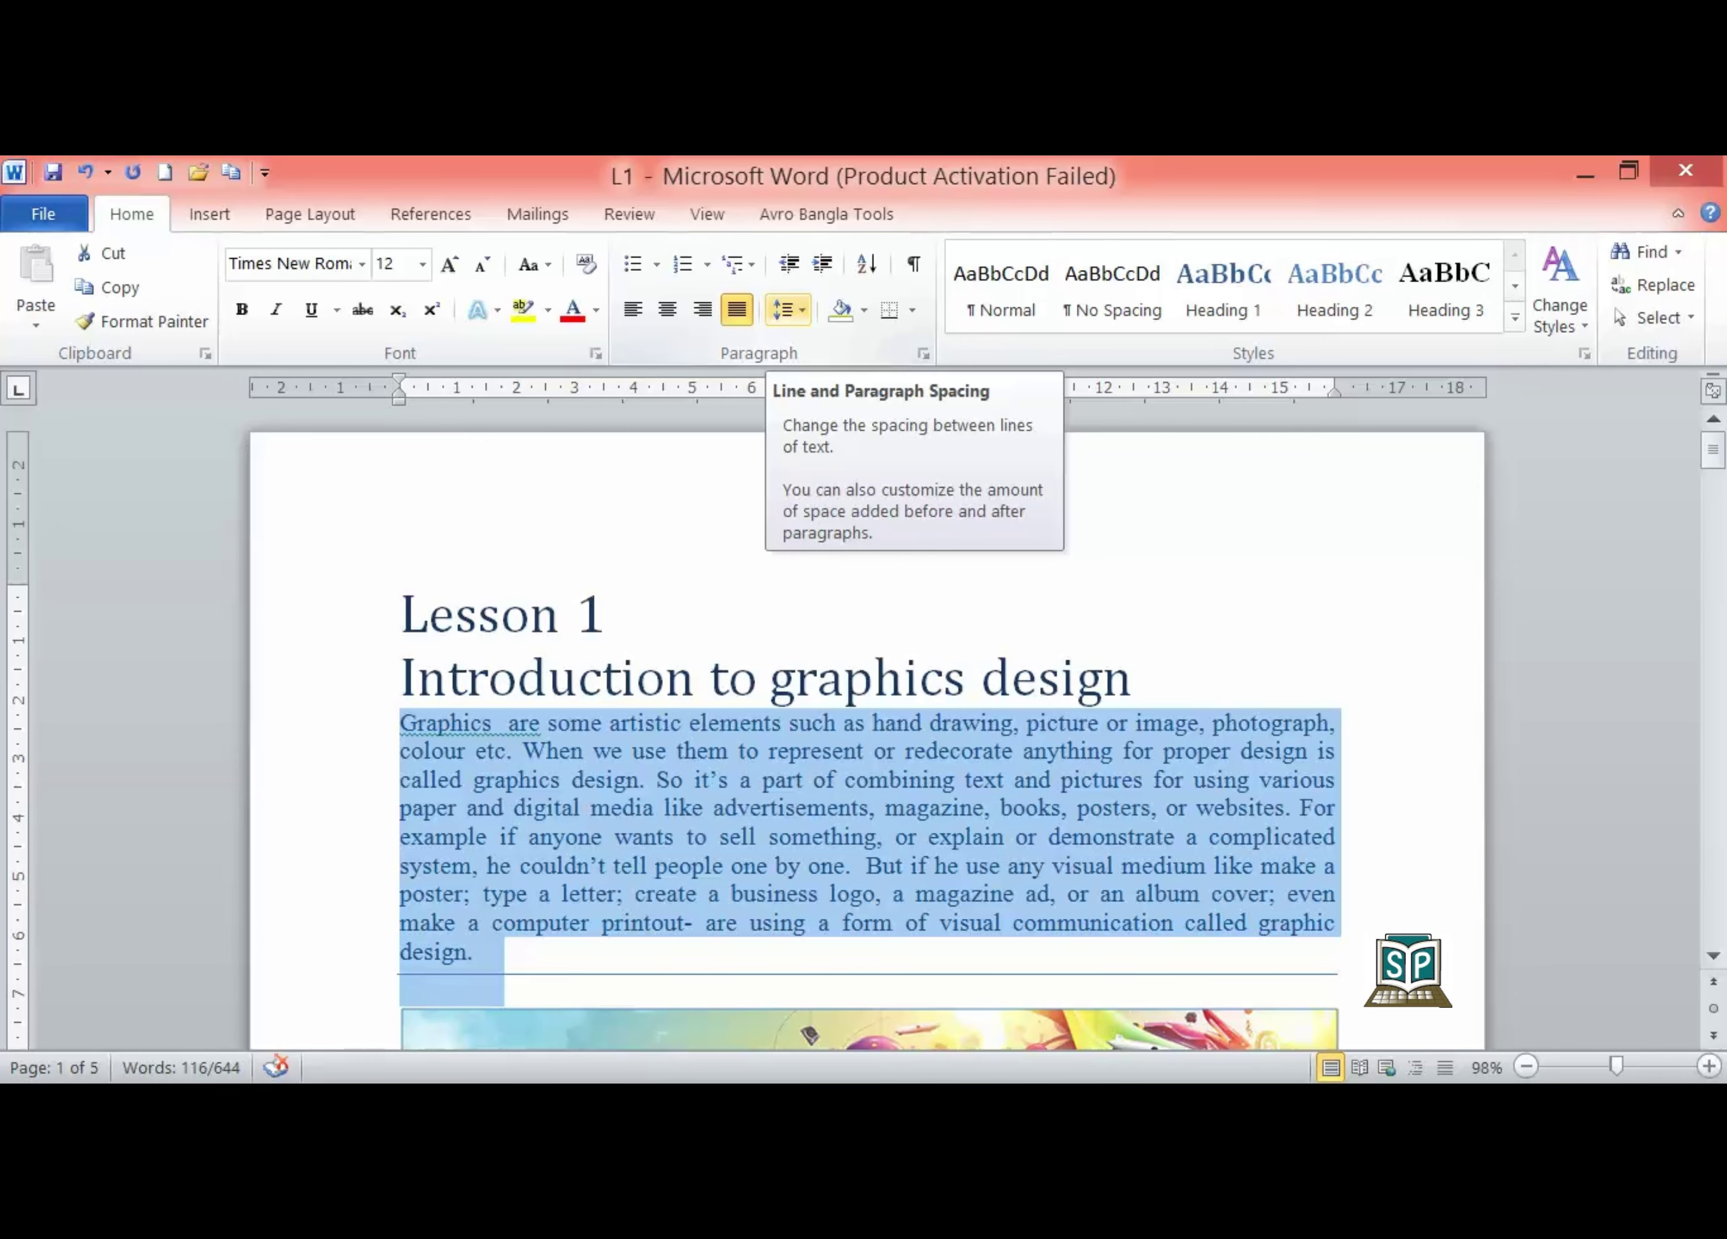
pyautogui.click(788, 309)
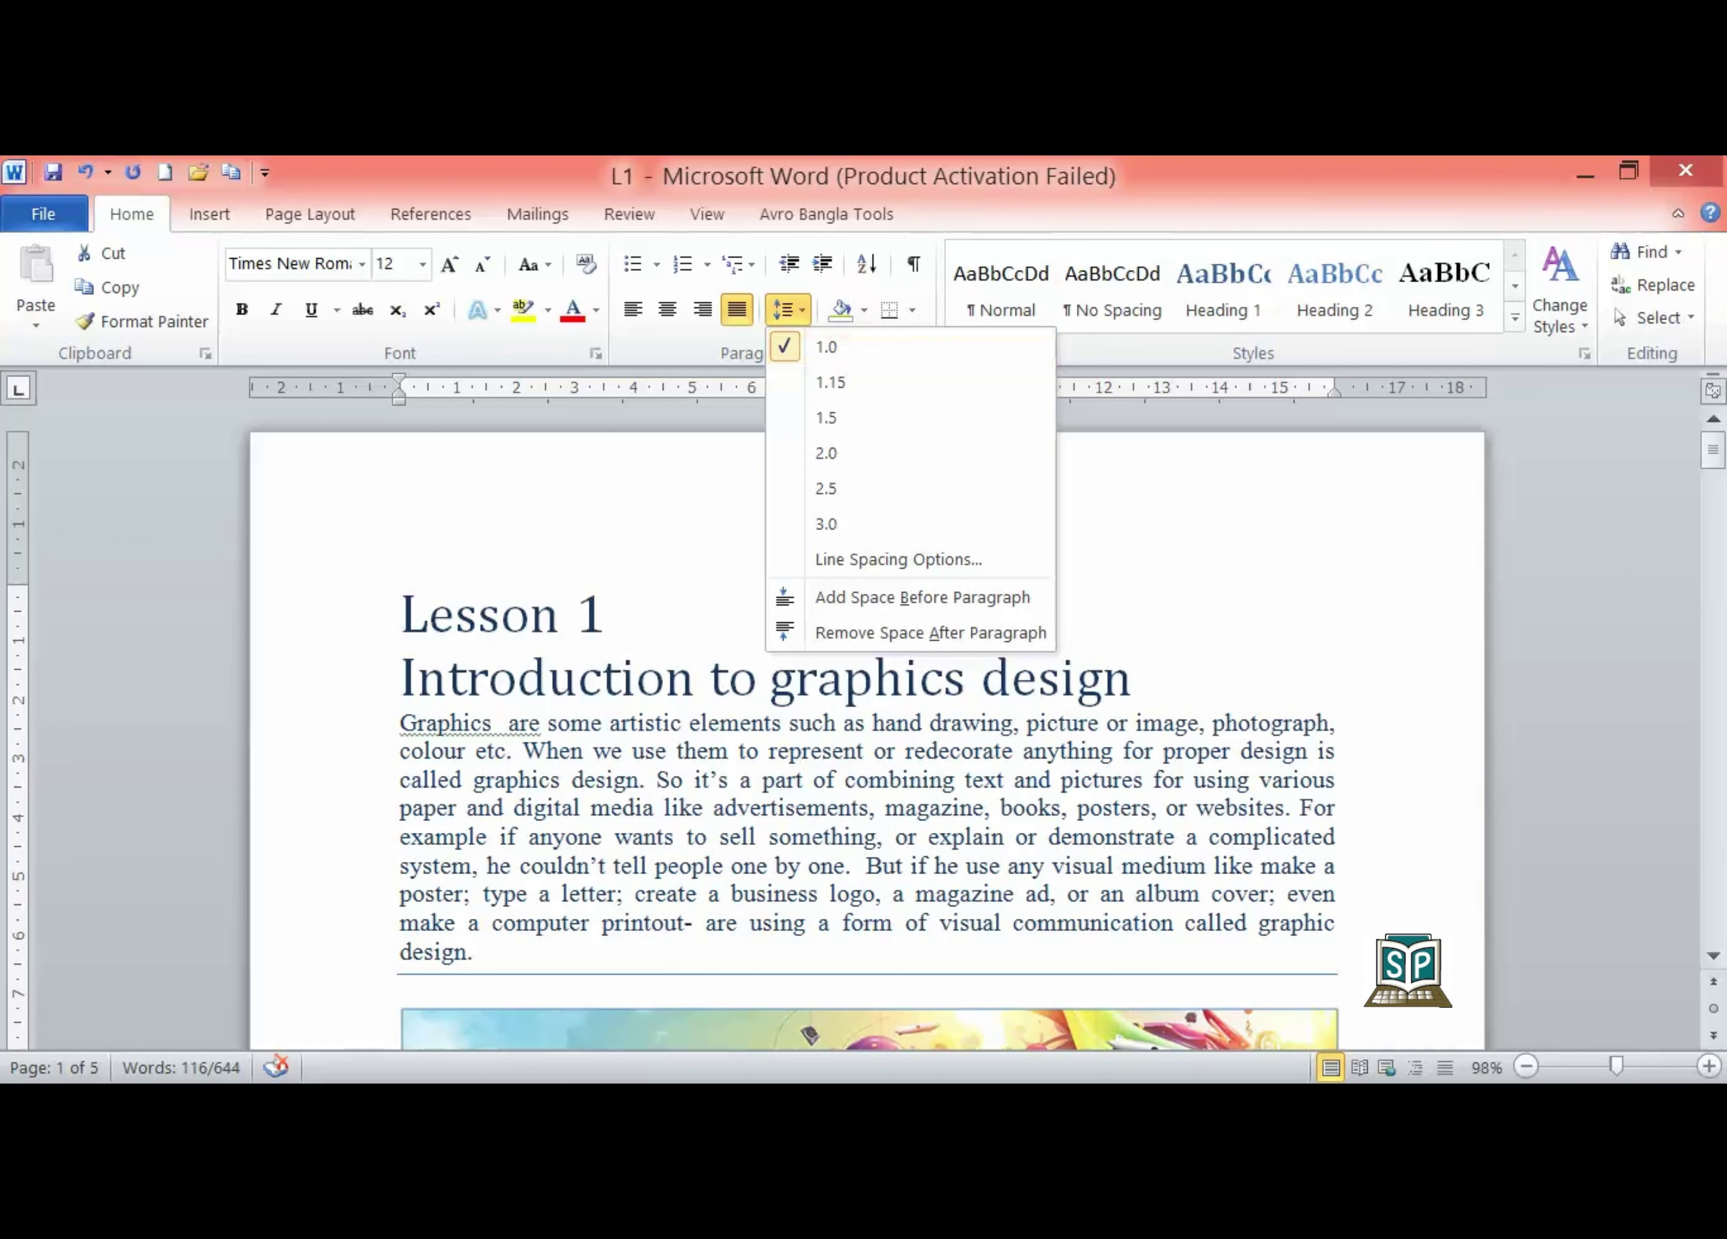
pyautogui.click(785, 309)
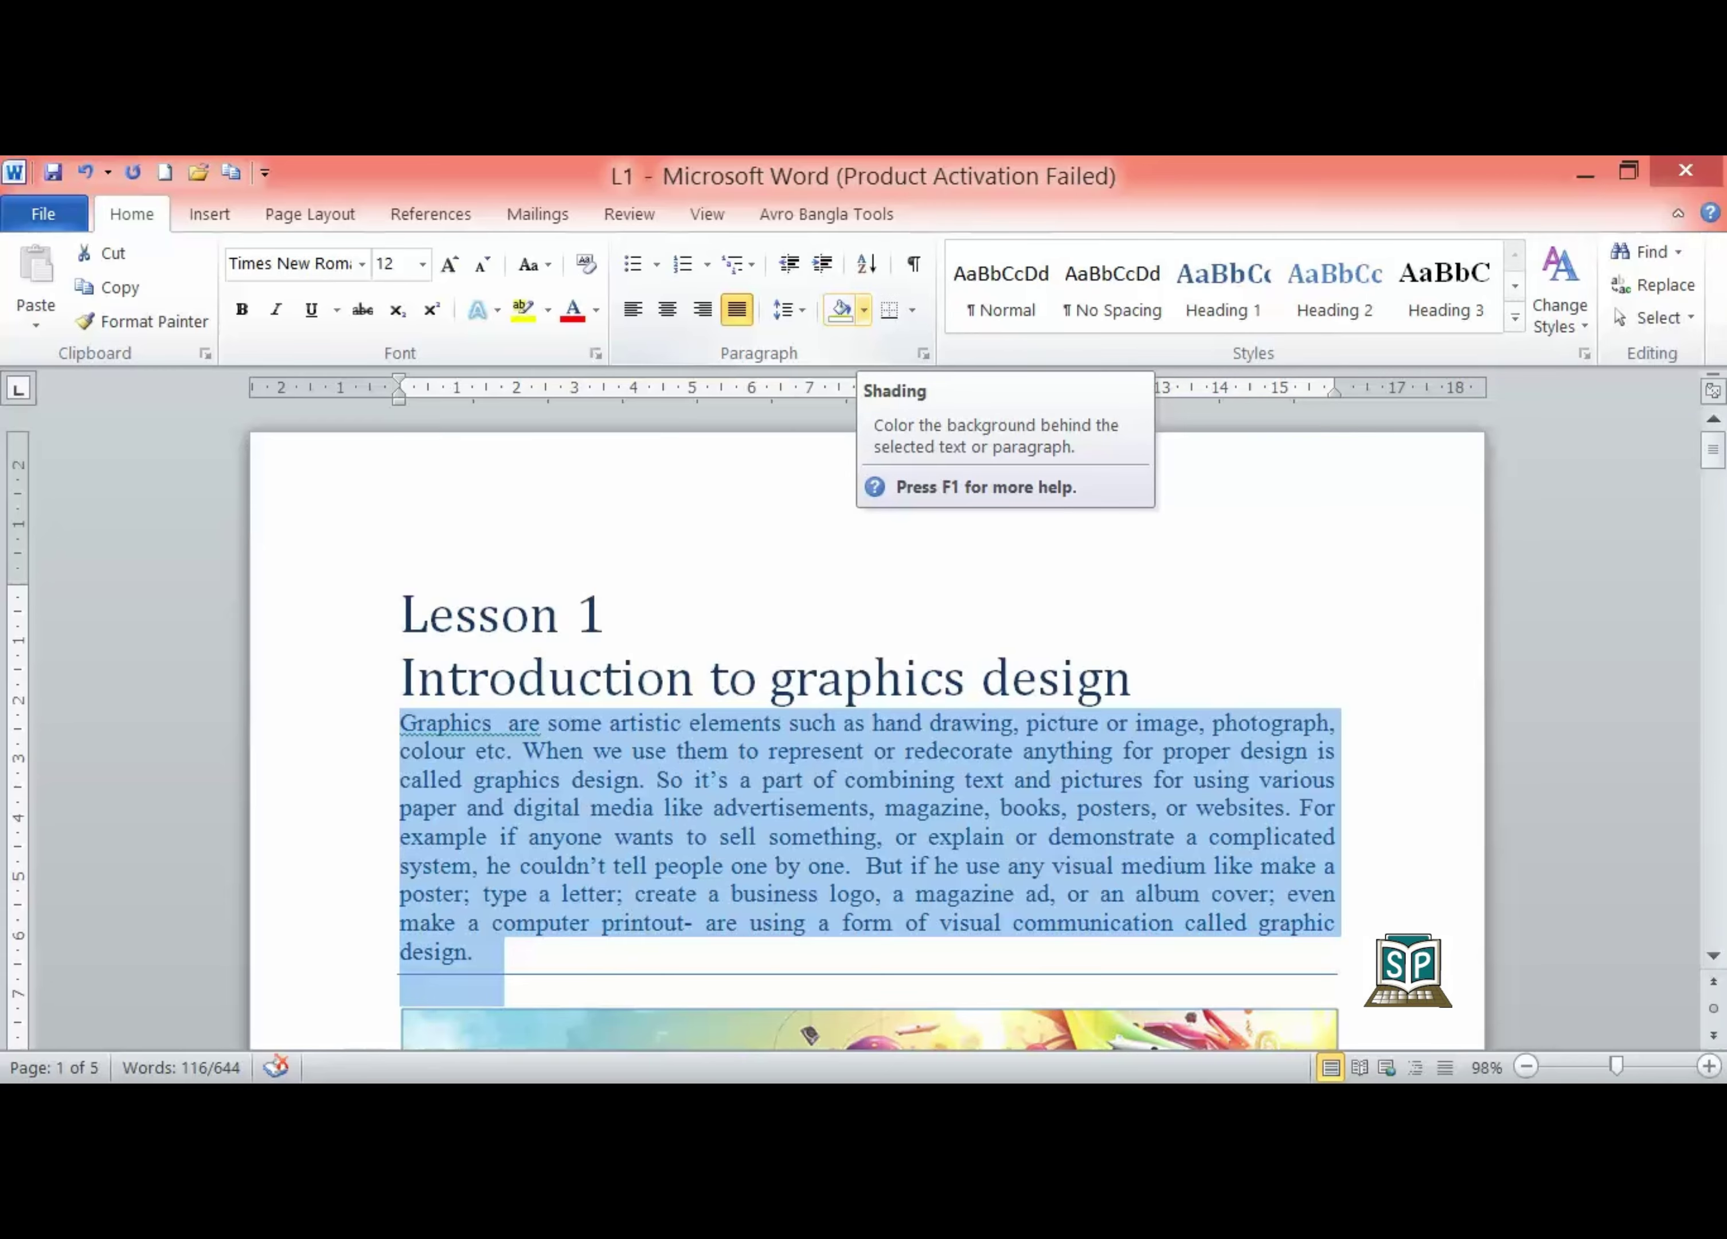
# Shade the introductory paragraph with Dark Blue, Text 2, Lighter 40% and replace that shading with the dark gray theme colour
pyautogui.click(864, 309)
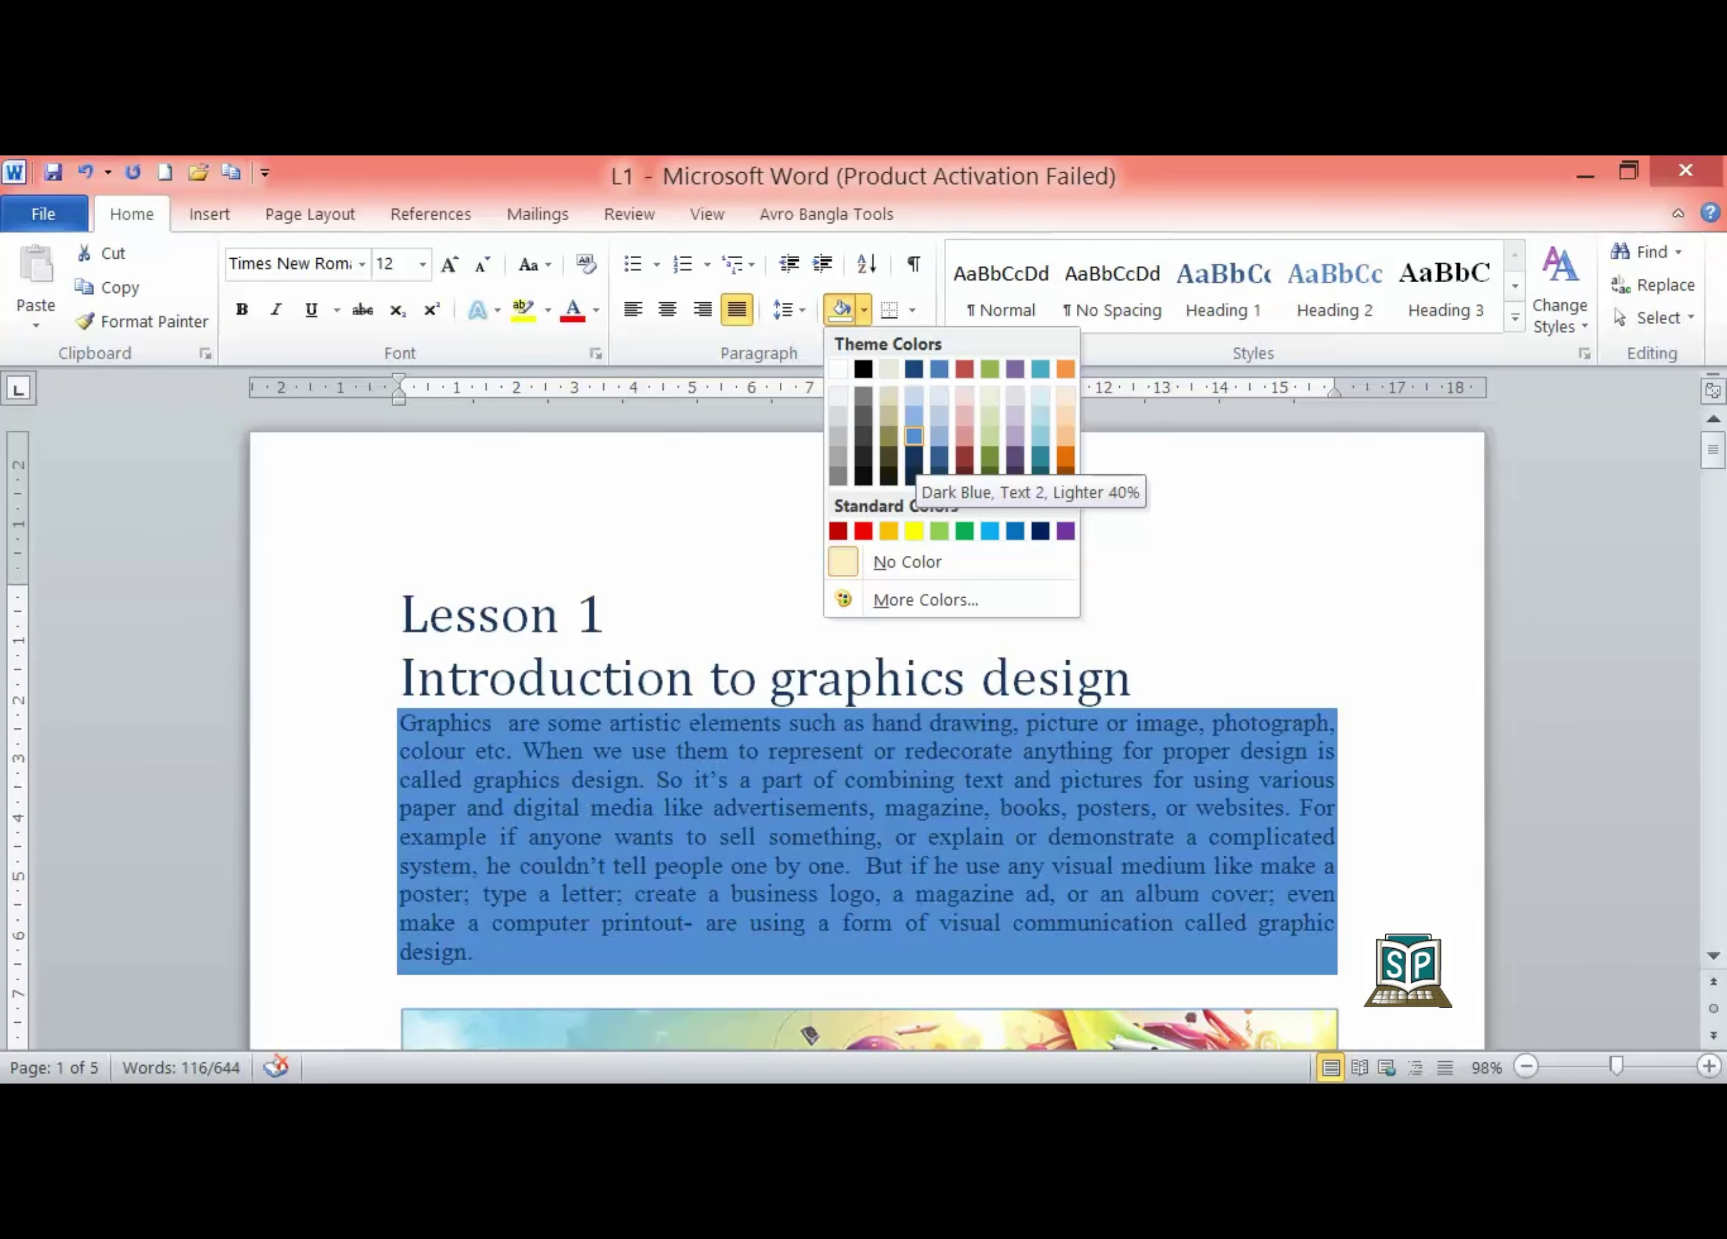
pyautogui.click(914, 435)
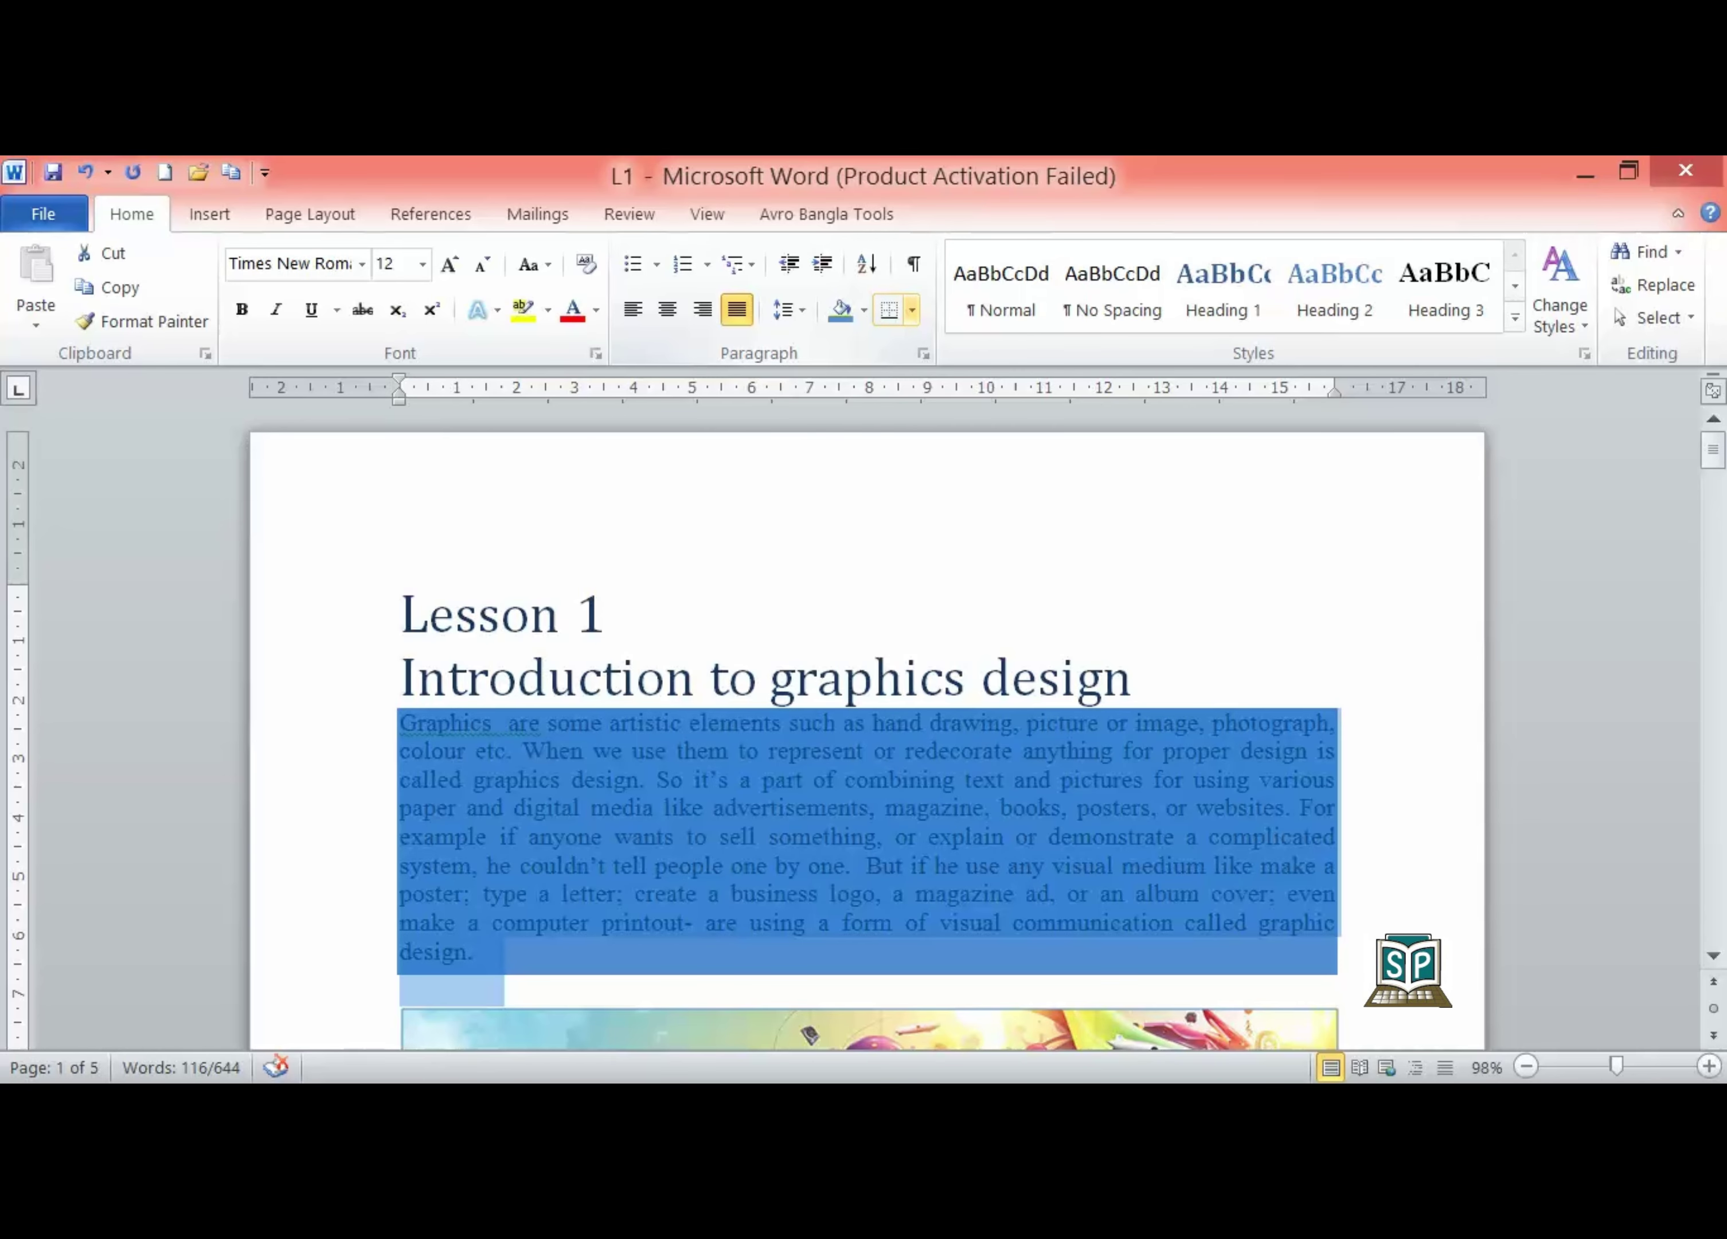
pyautogui.click(863, 309)
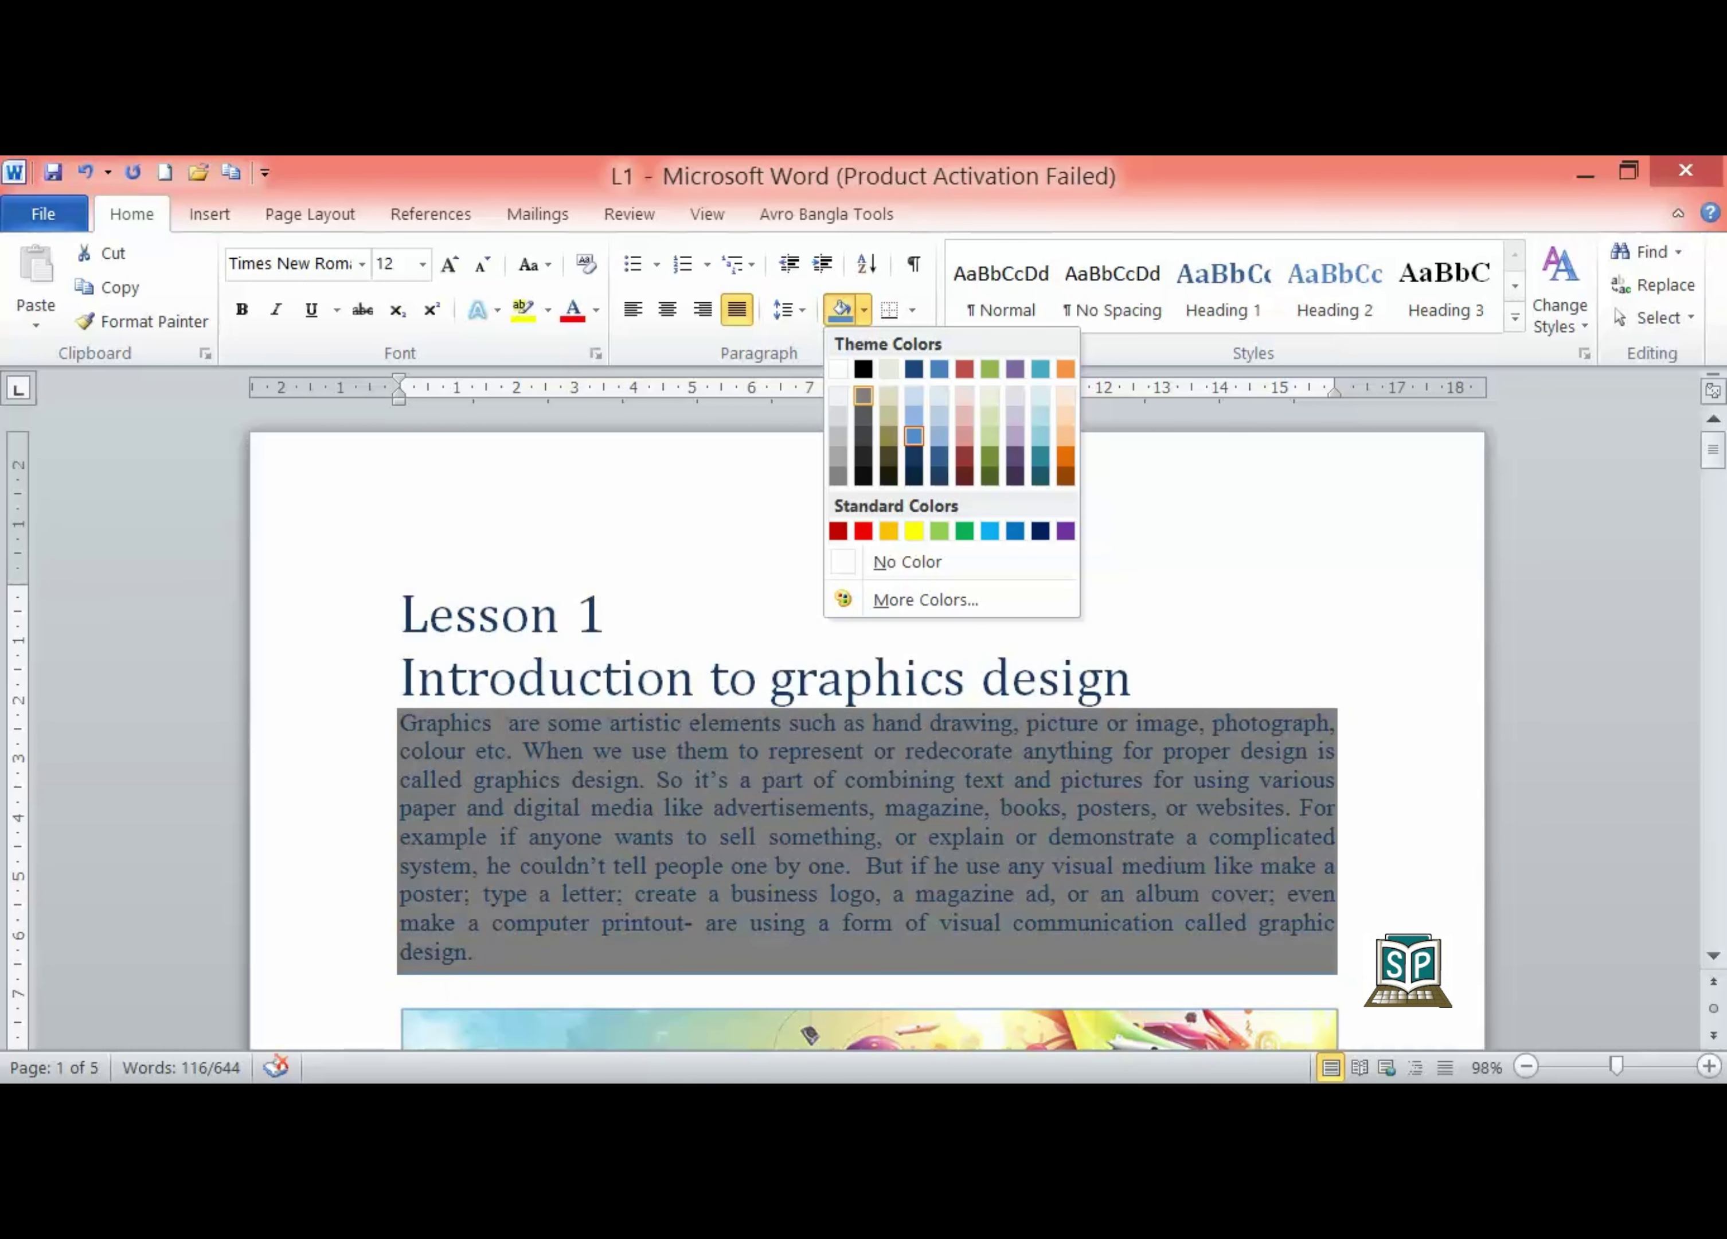
pyautogui.click(863, 395)
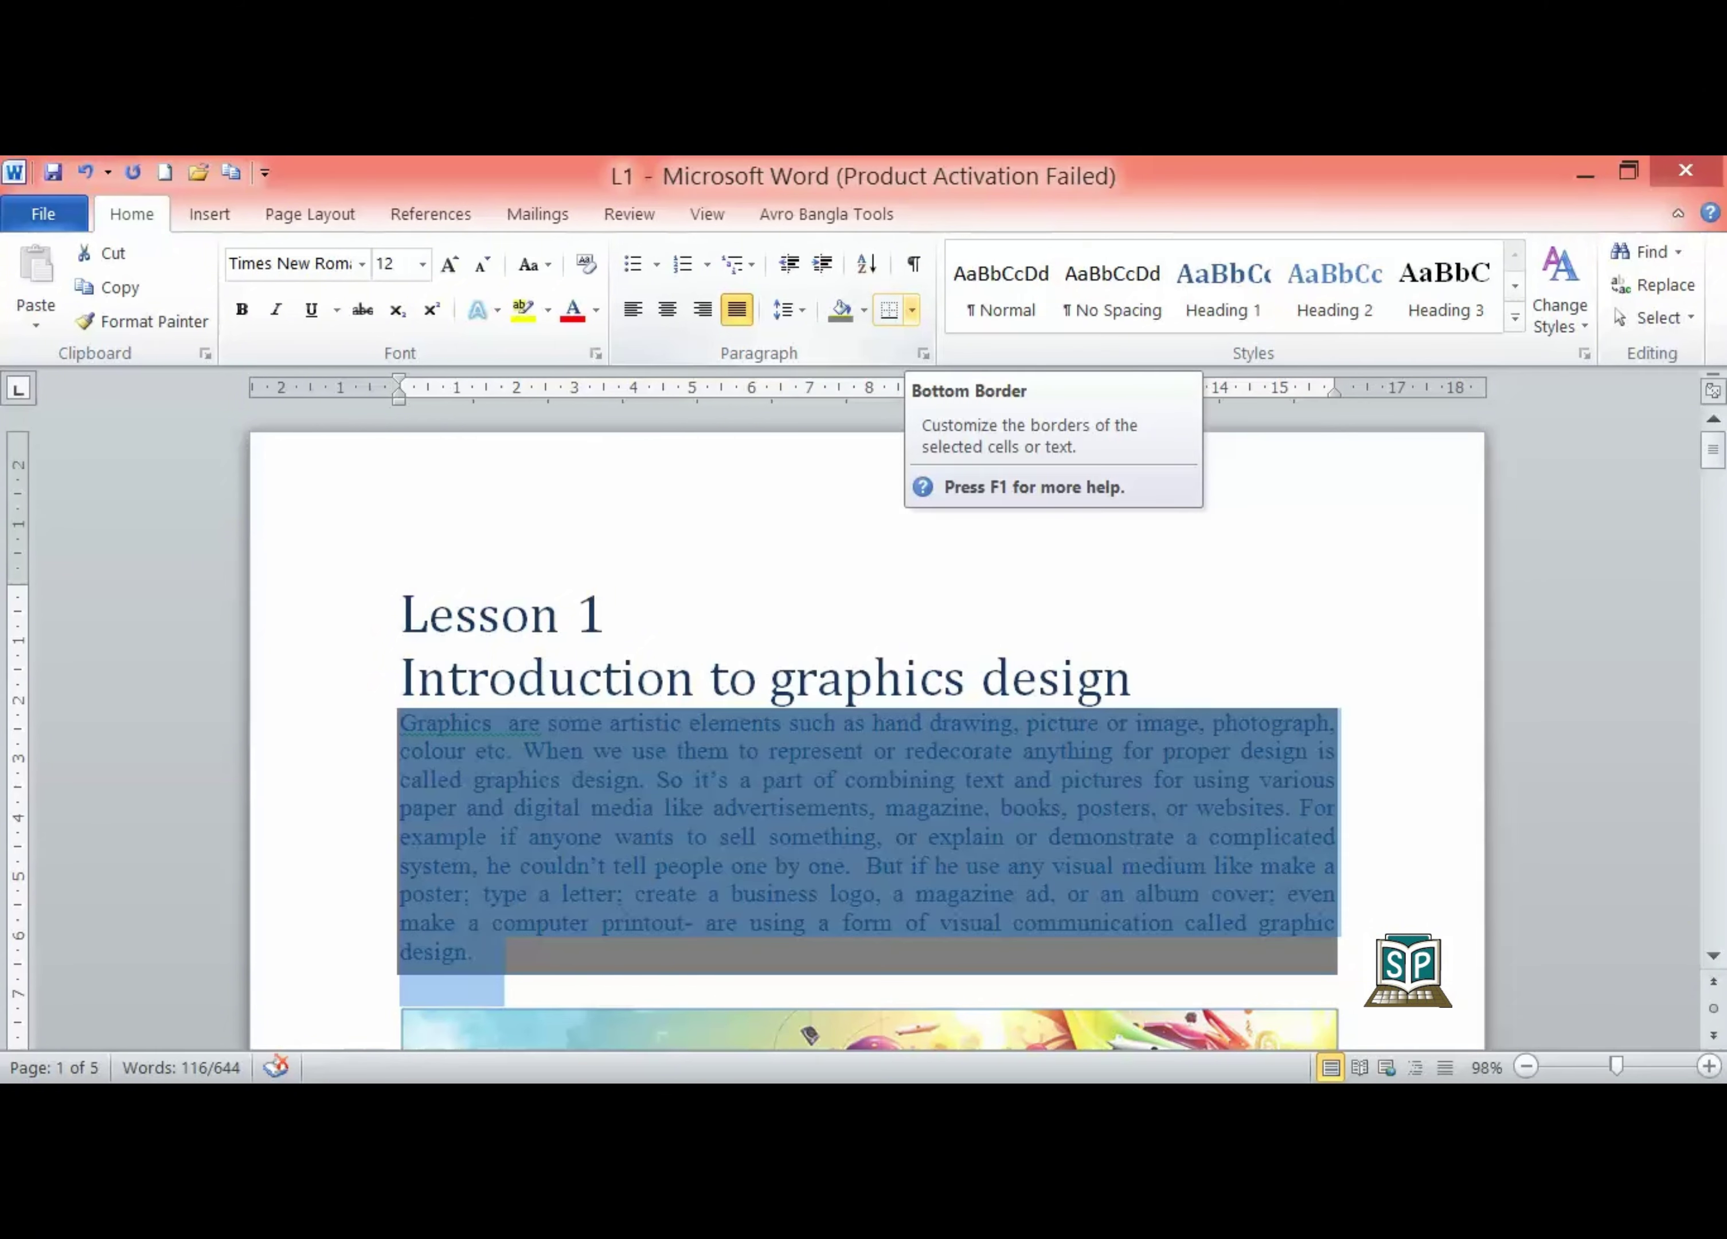
# Apply outside borders to the shaded introductory paragraph and deselect it
pyautogui.click(912, 309)
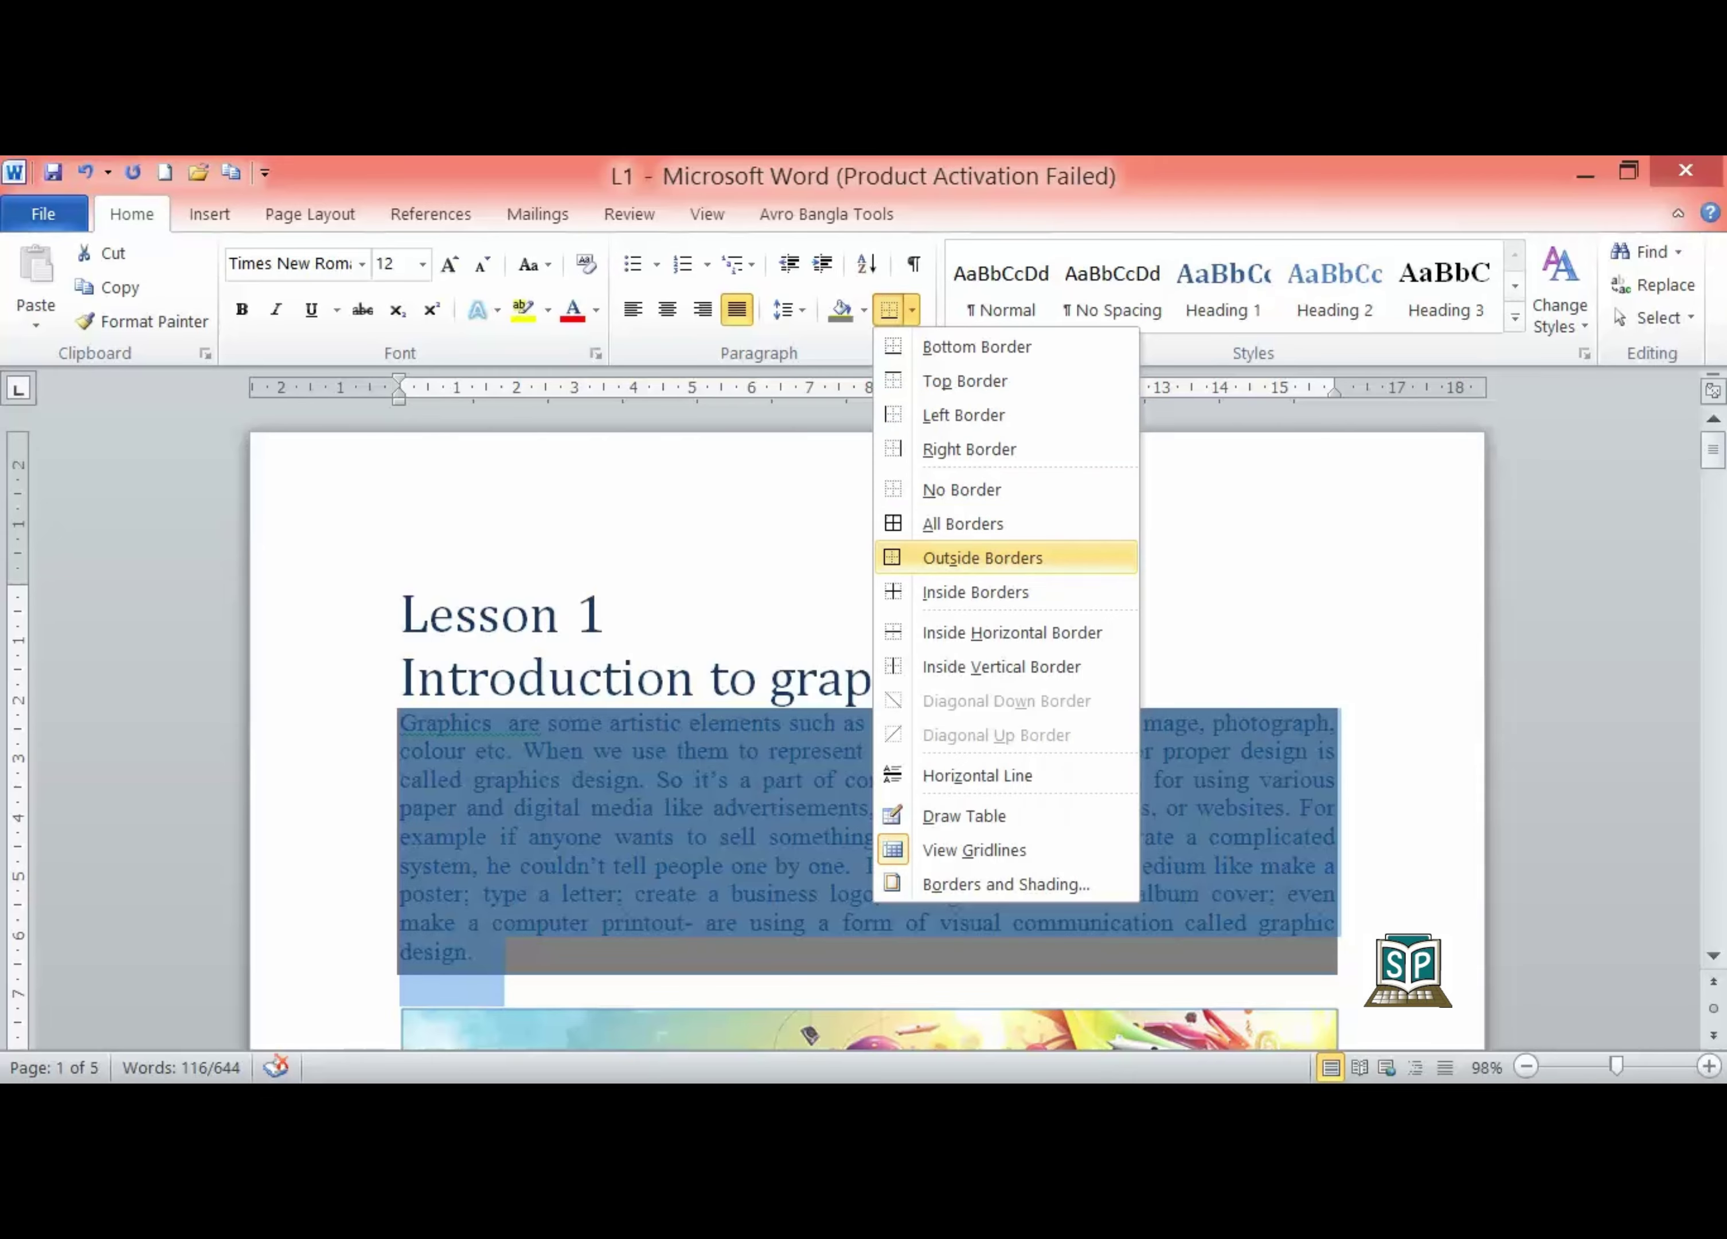
pyautogui.click(983, 558)
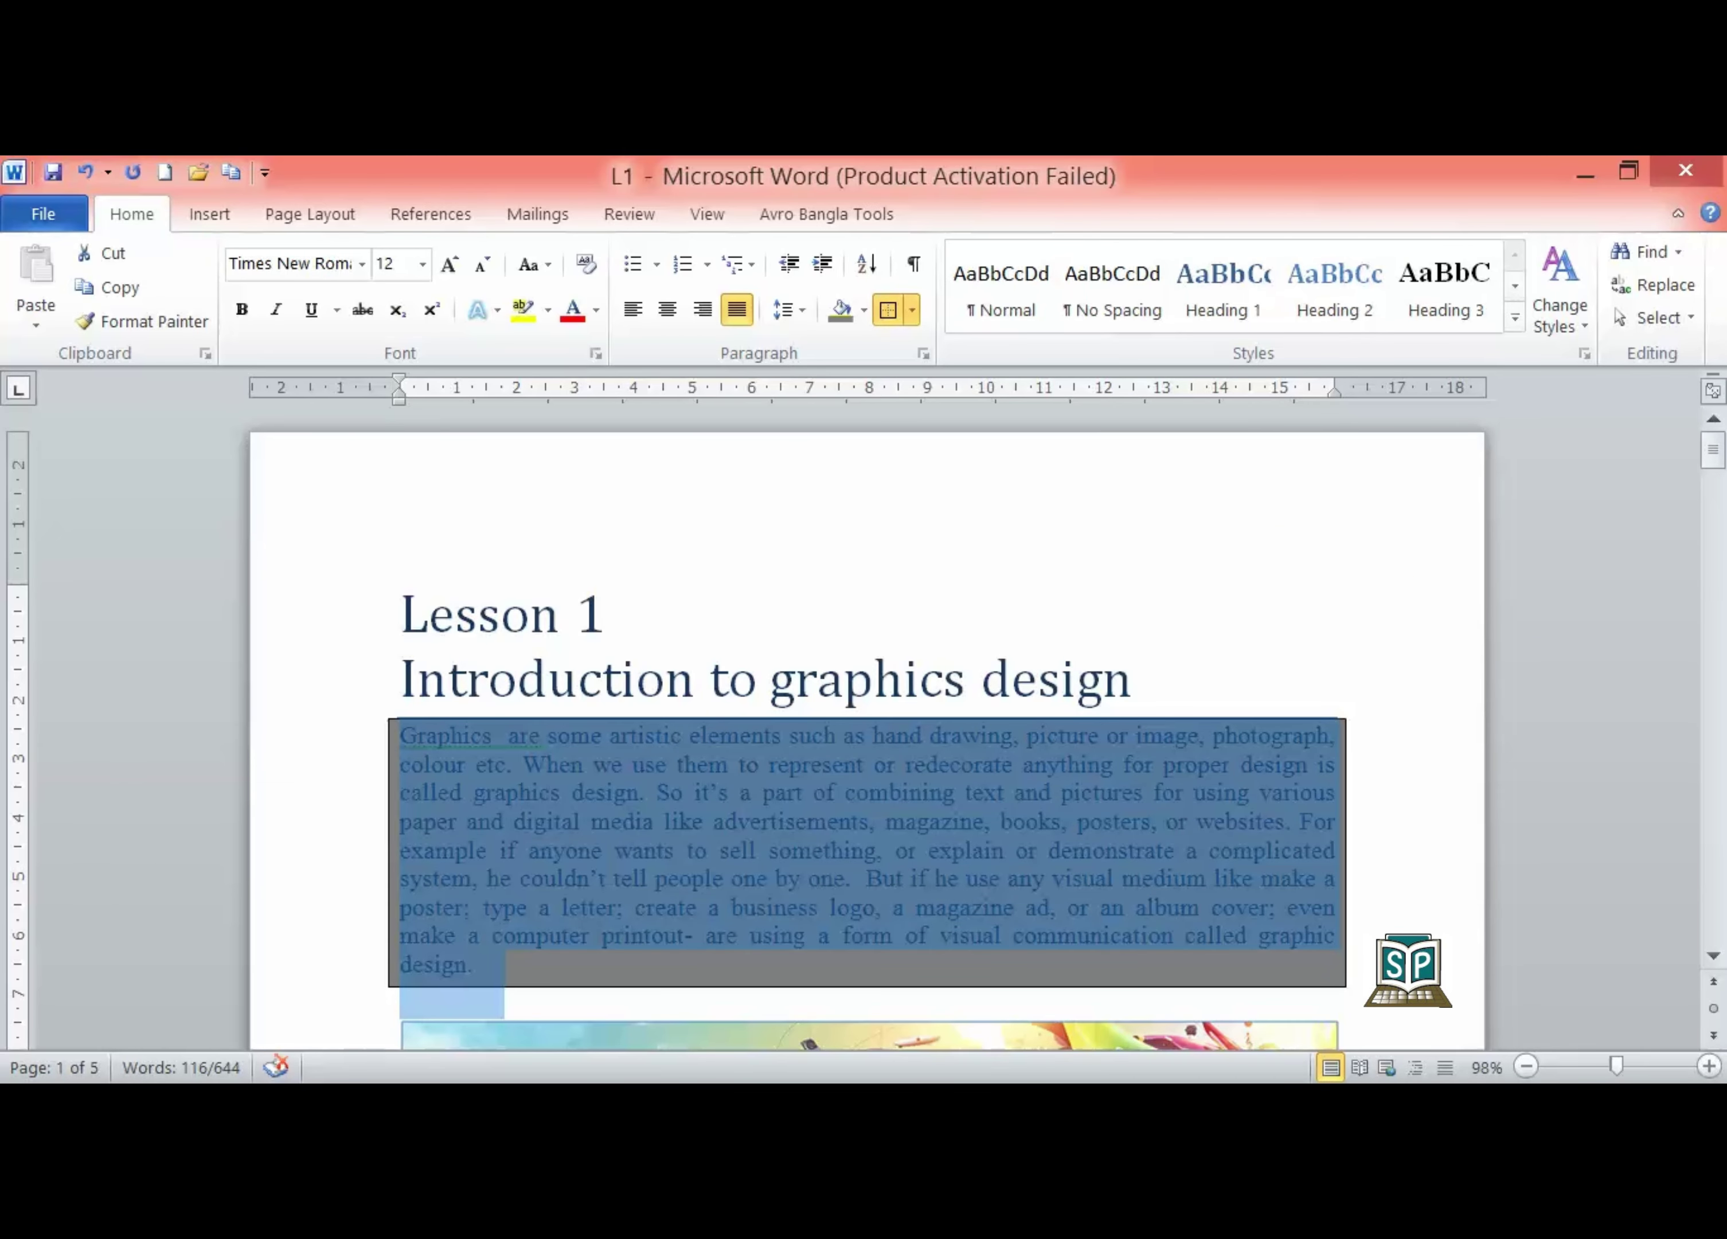
pyautogui.press('Right')
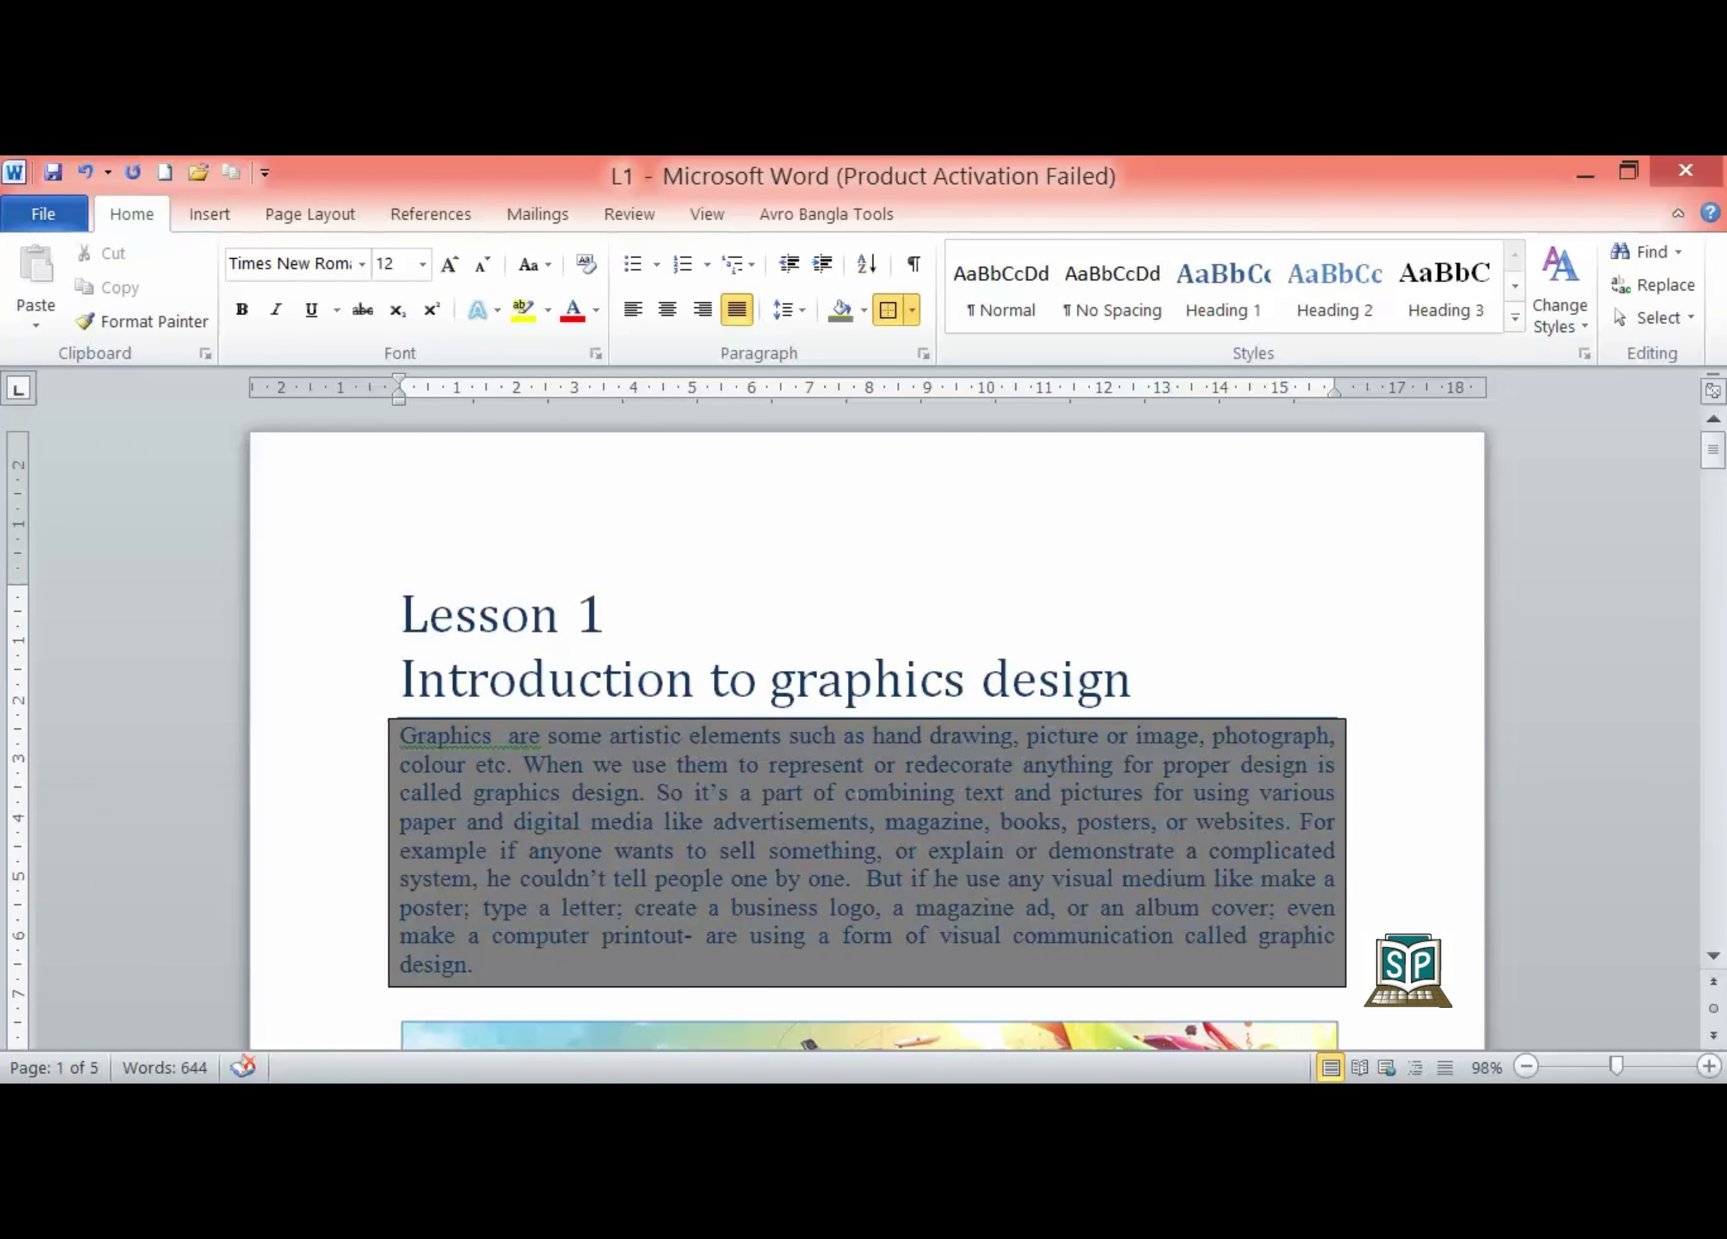
# Reselect the introductory paragraph and, in Borders and Shading, try the Shadow and 3-D border settings before choosing Box
pyautogui.moveTo(402, 735); pyautogui.dragTo(1342, 1014)
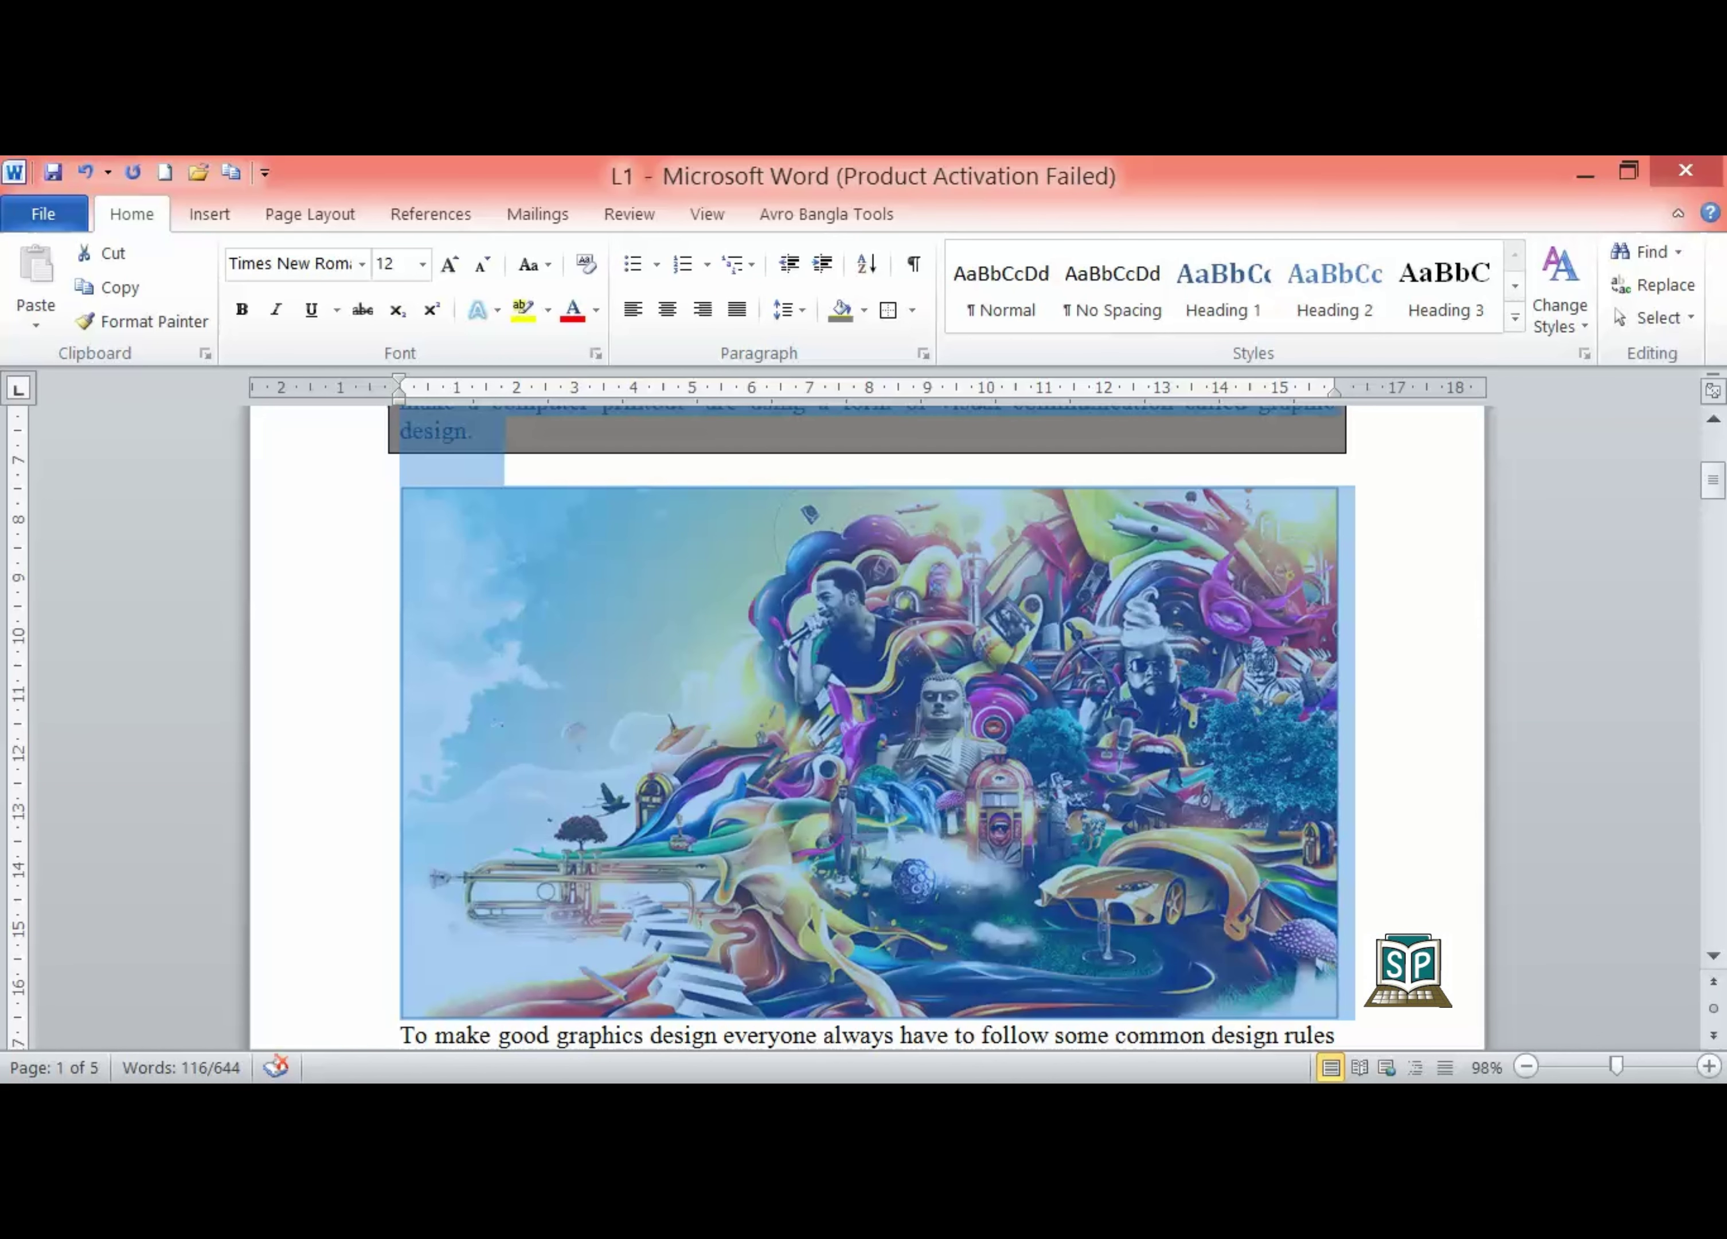
pyautogui.hotkey('shift', 'Up')
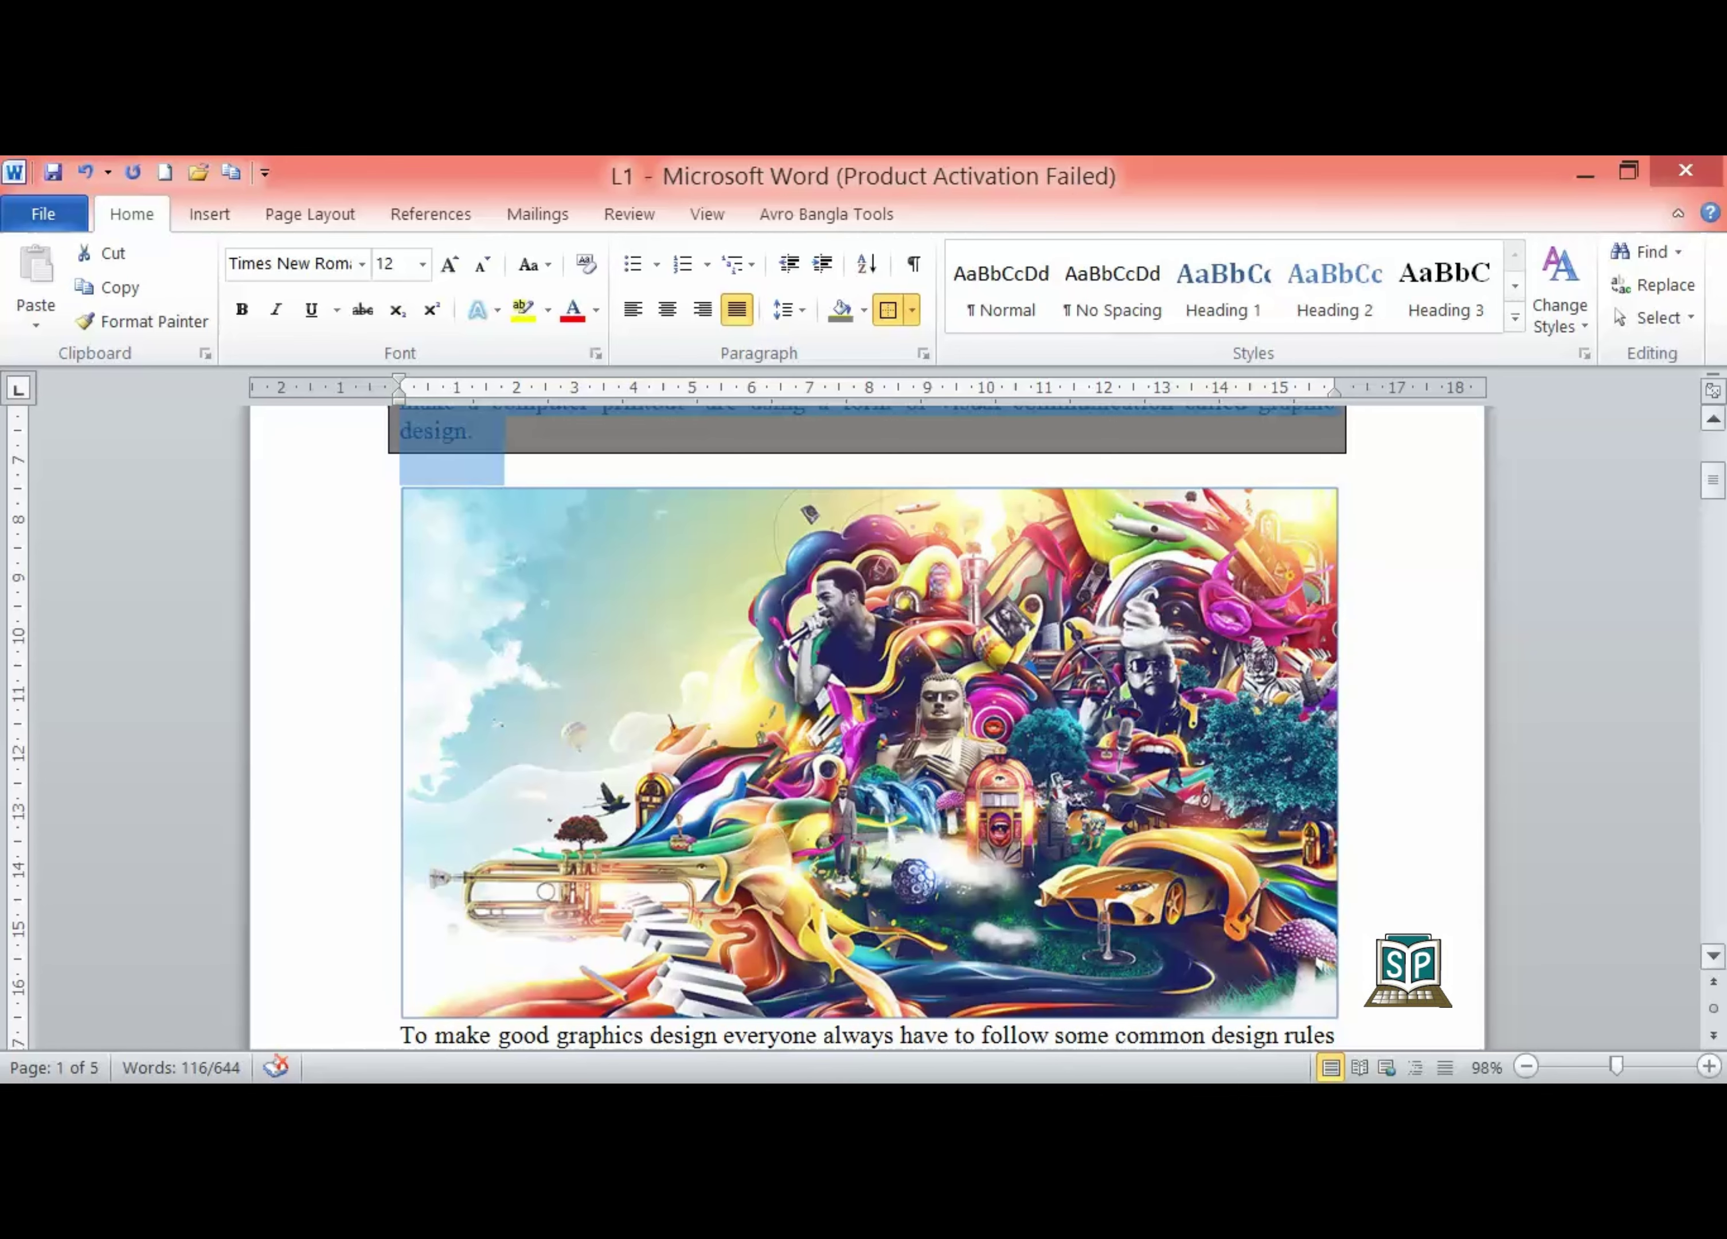
pyautogui.moveTo(1713, 479); pyautogui.dragTo(1713, 450)
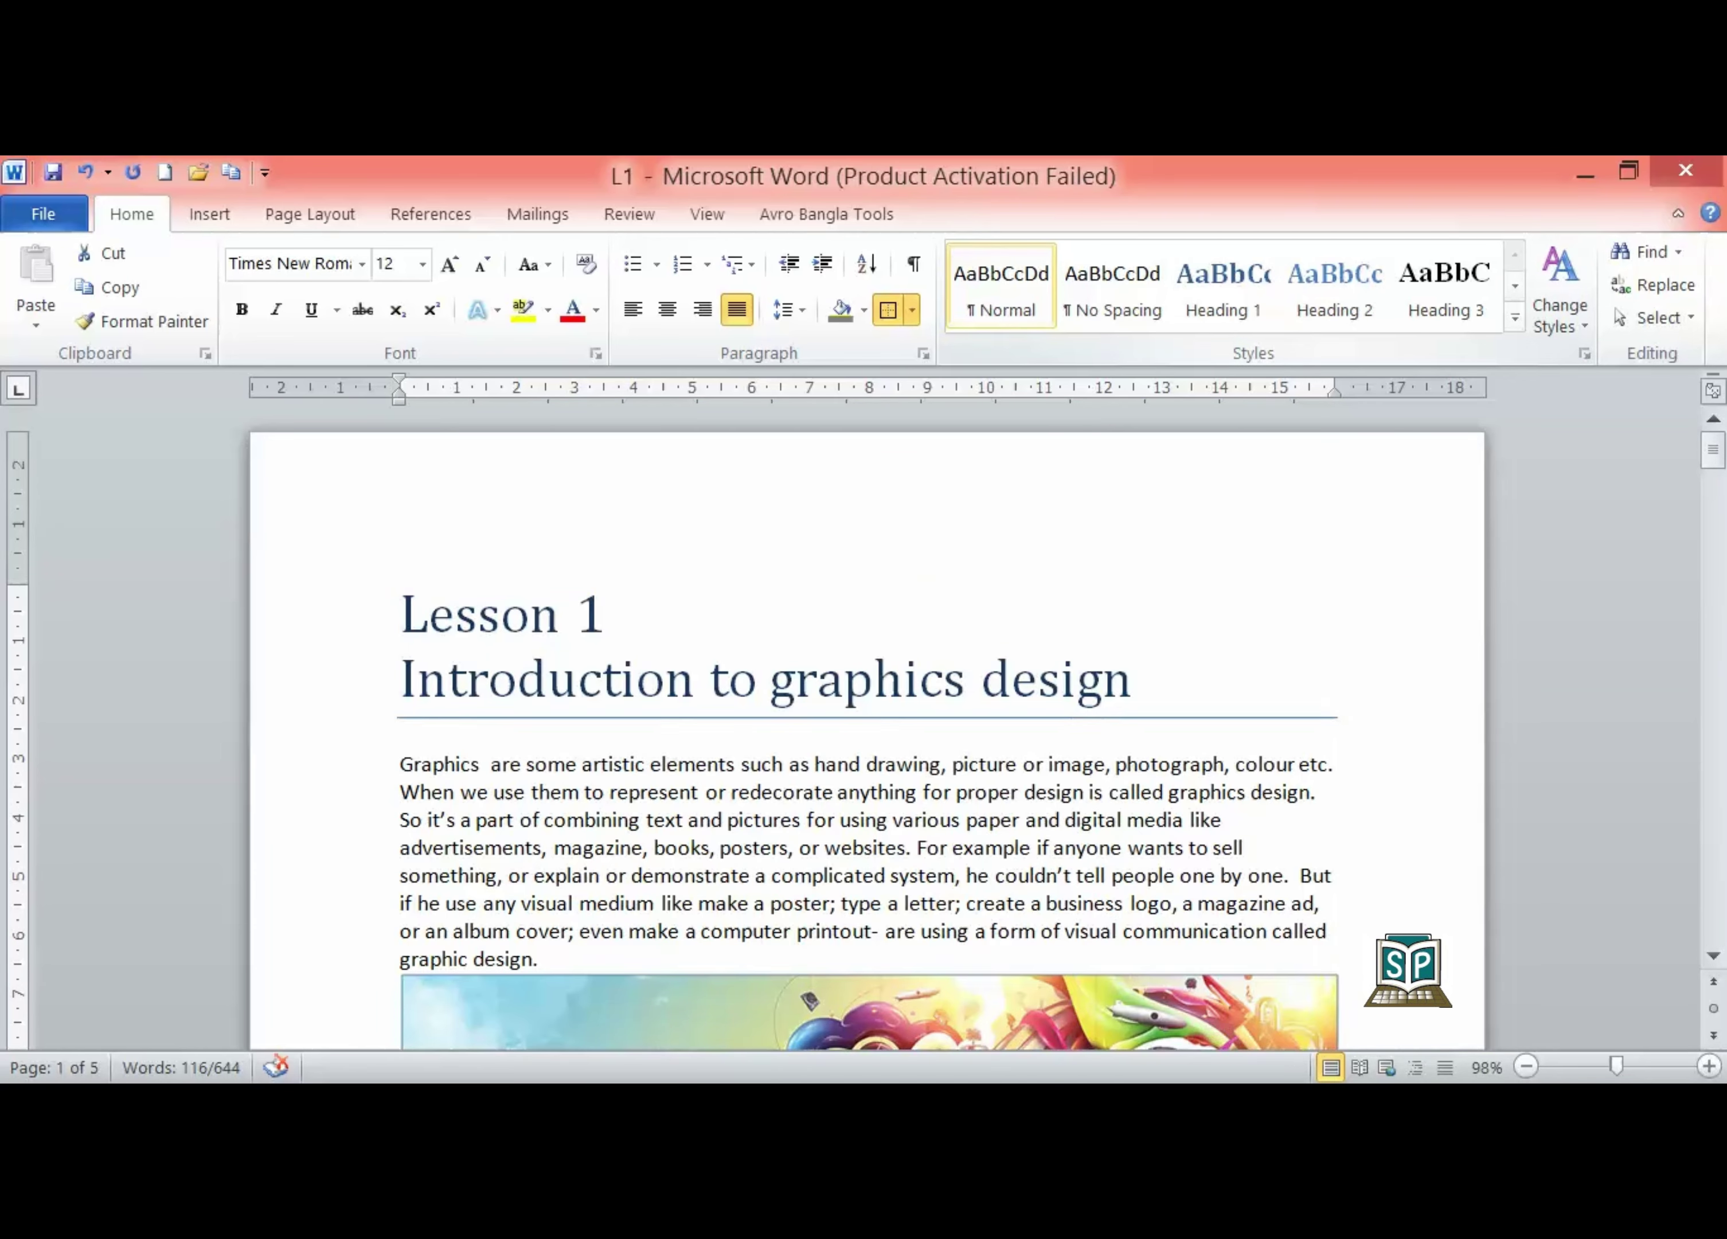
pyautogui.click(912, 309)
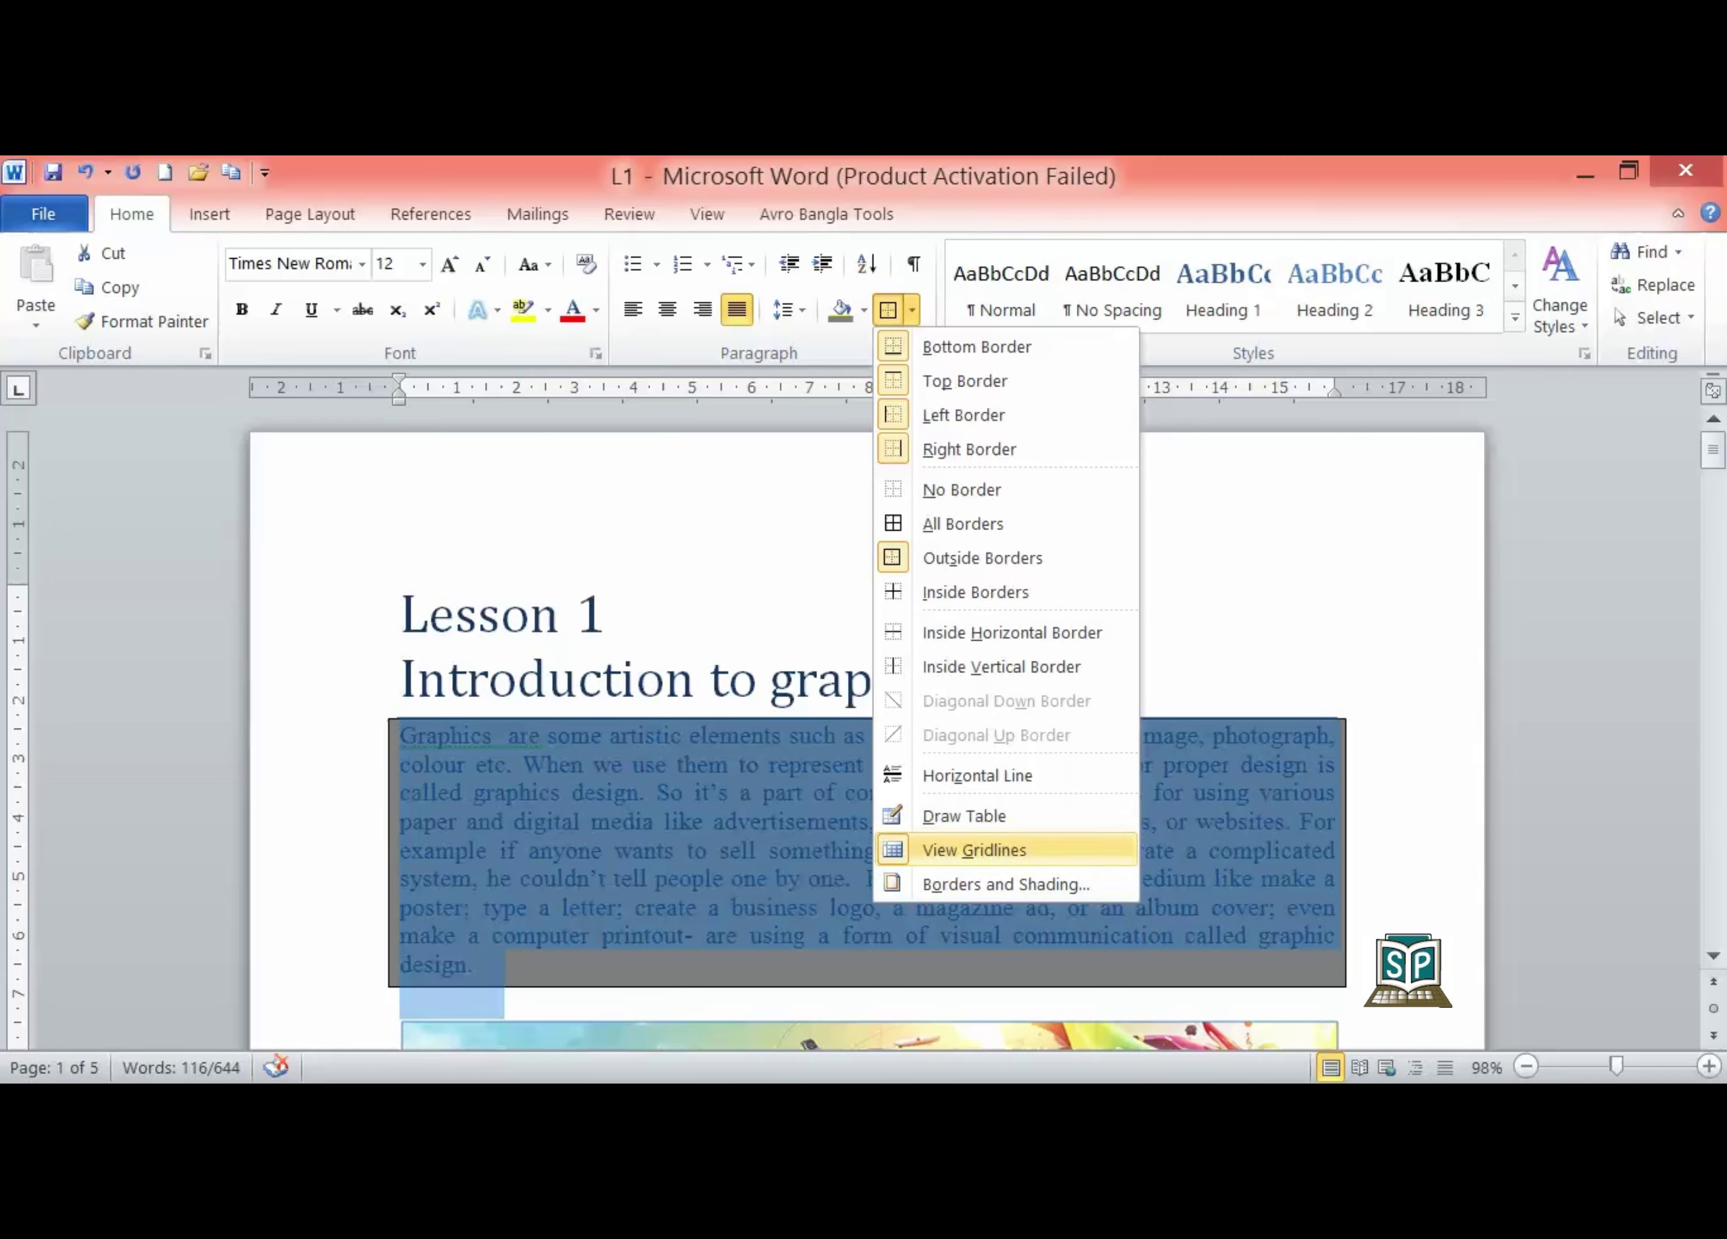
pyautogui.click(992, 883)
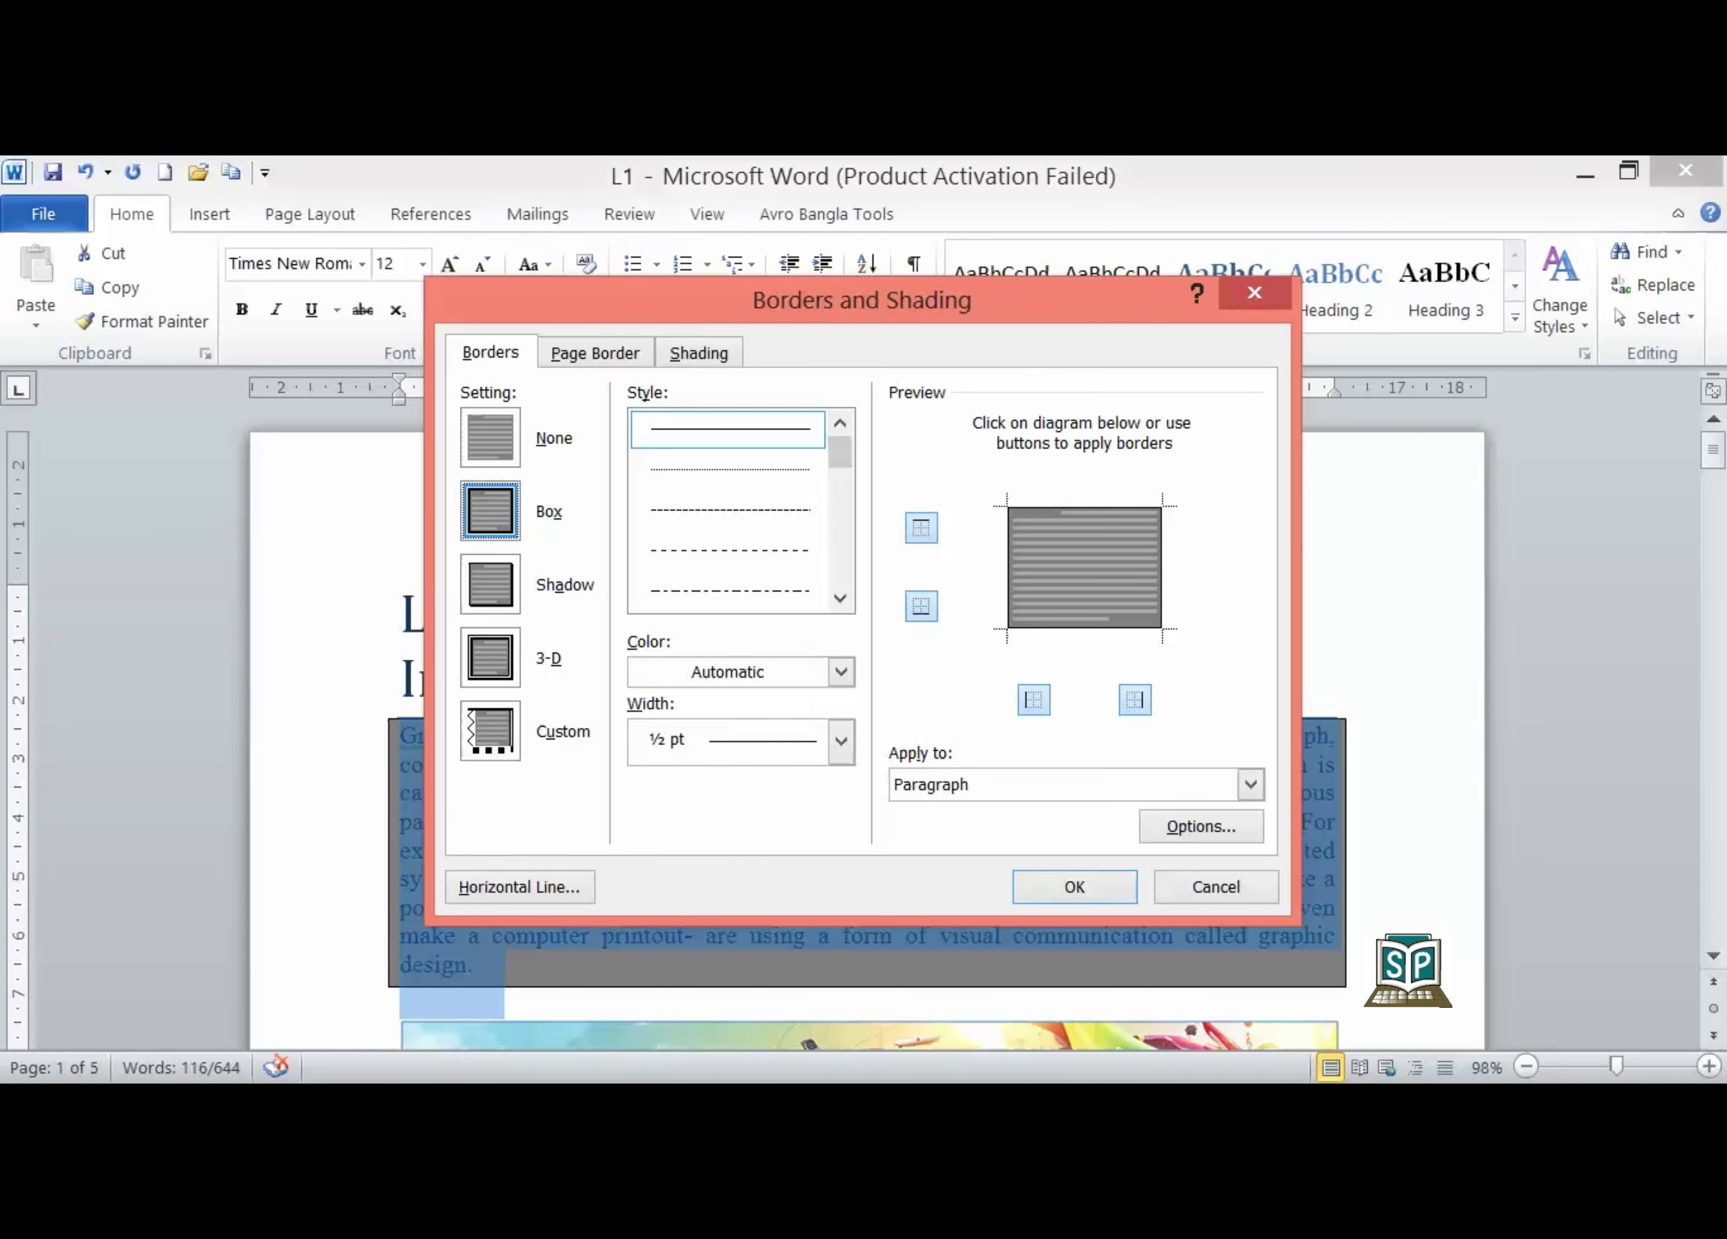
pyautogui.click(490, 583)
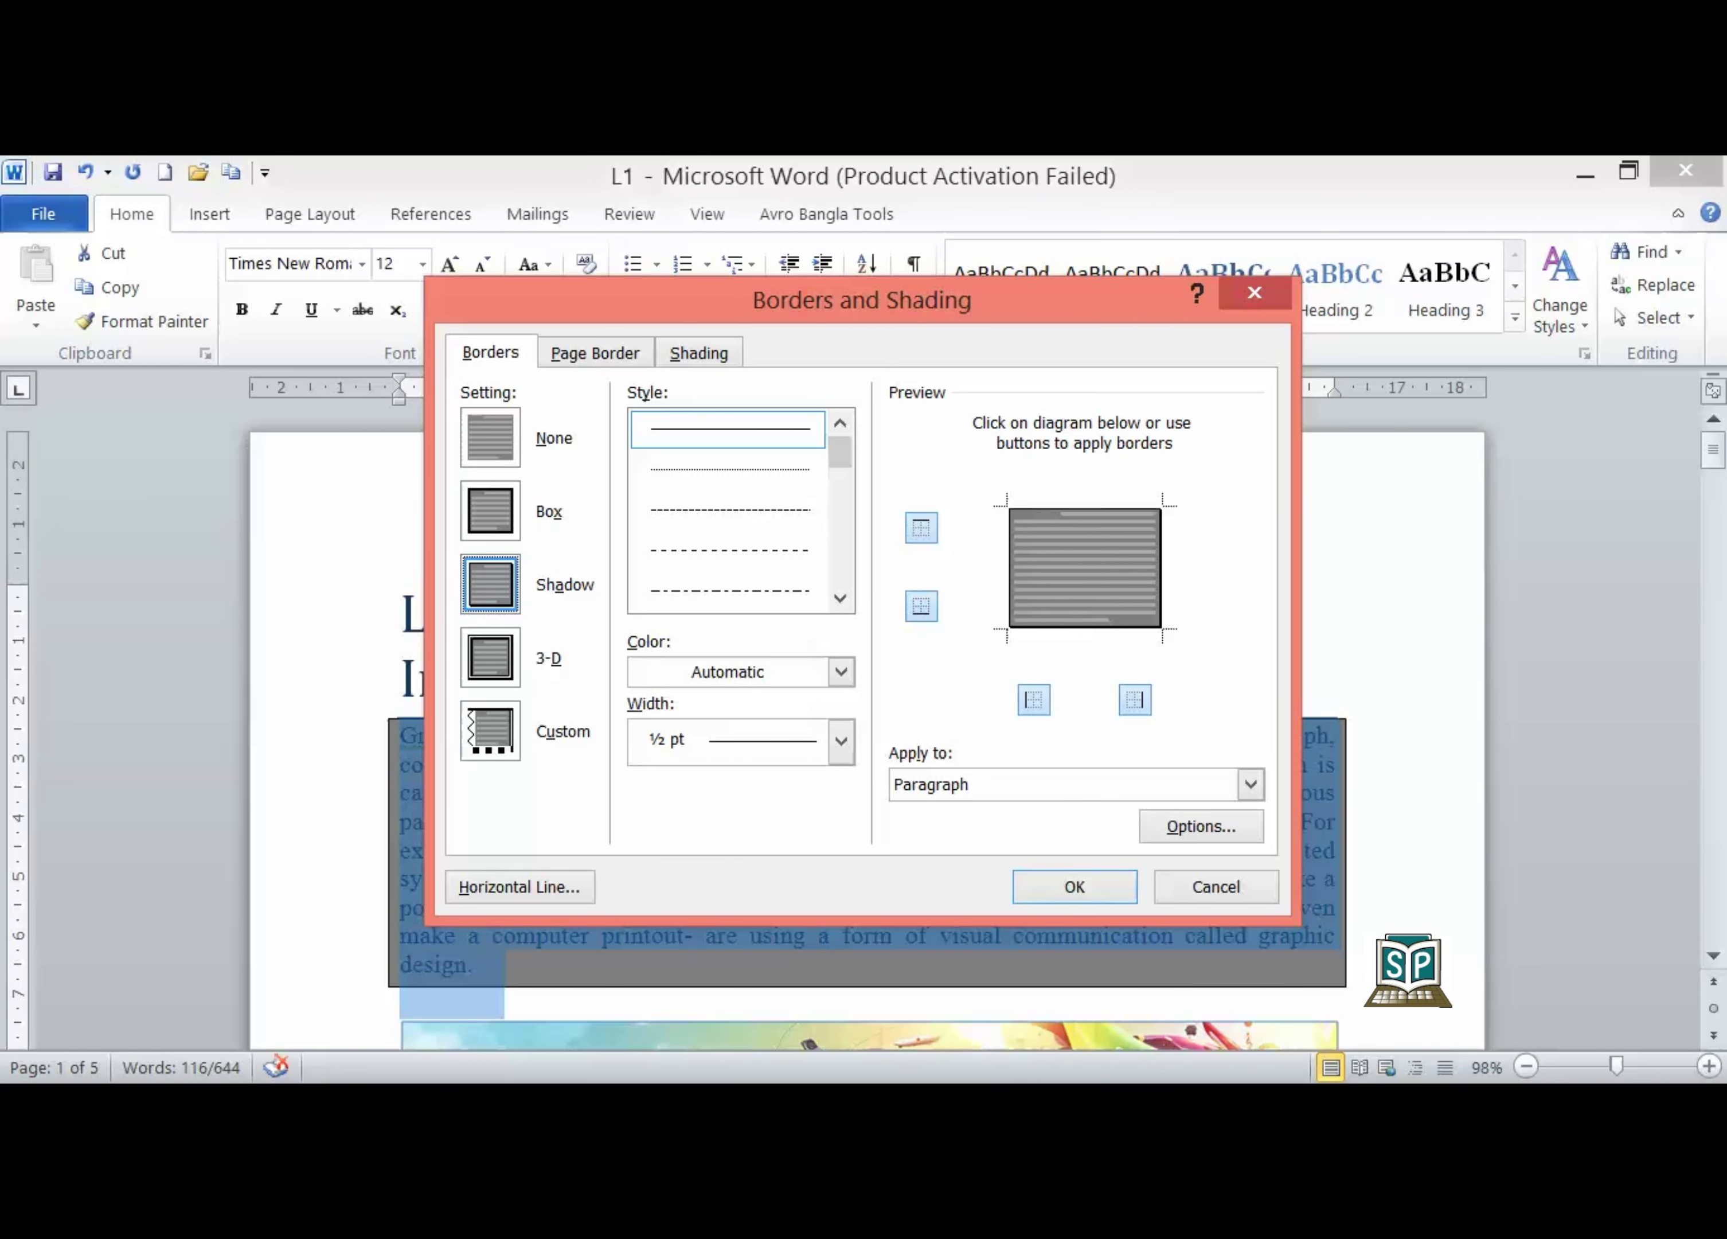
pyautogui.click(489, 657)
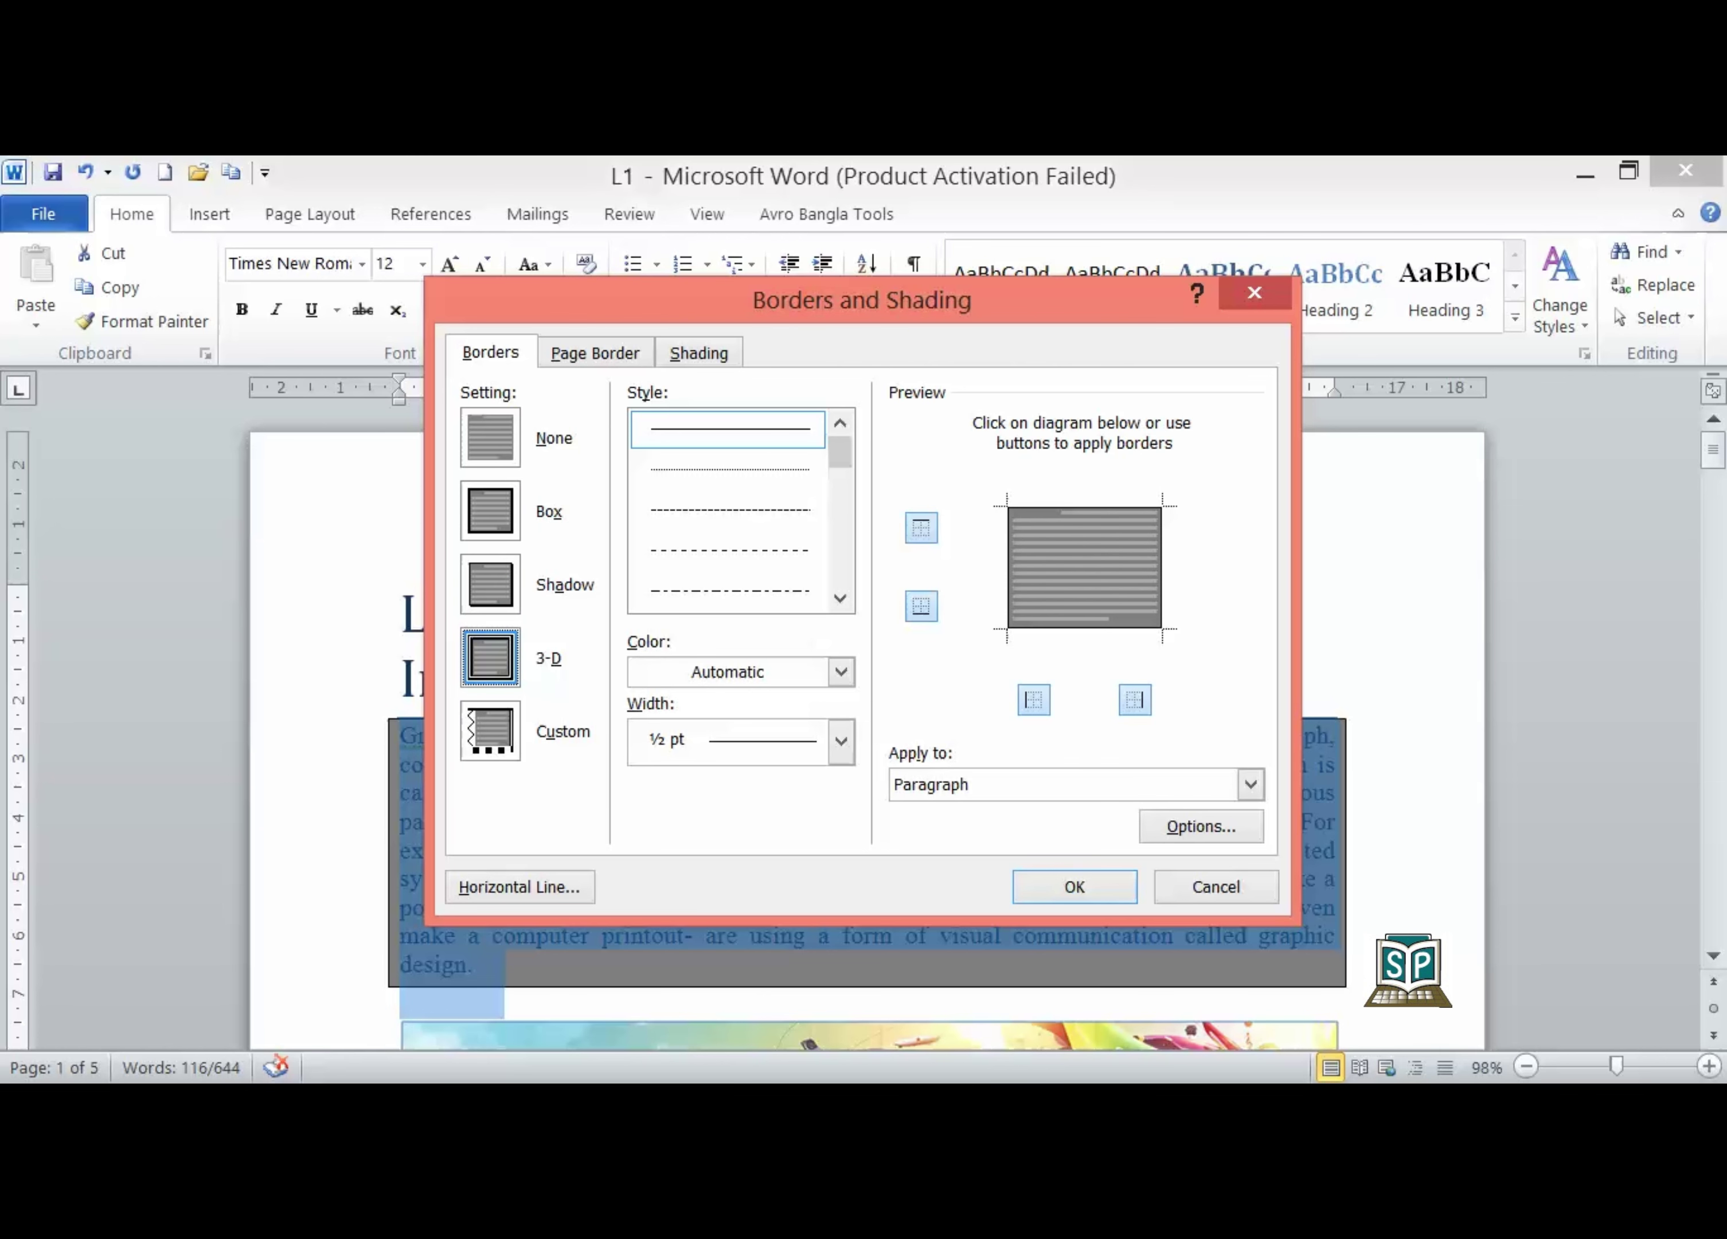
pyautogui.click(490, 510)
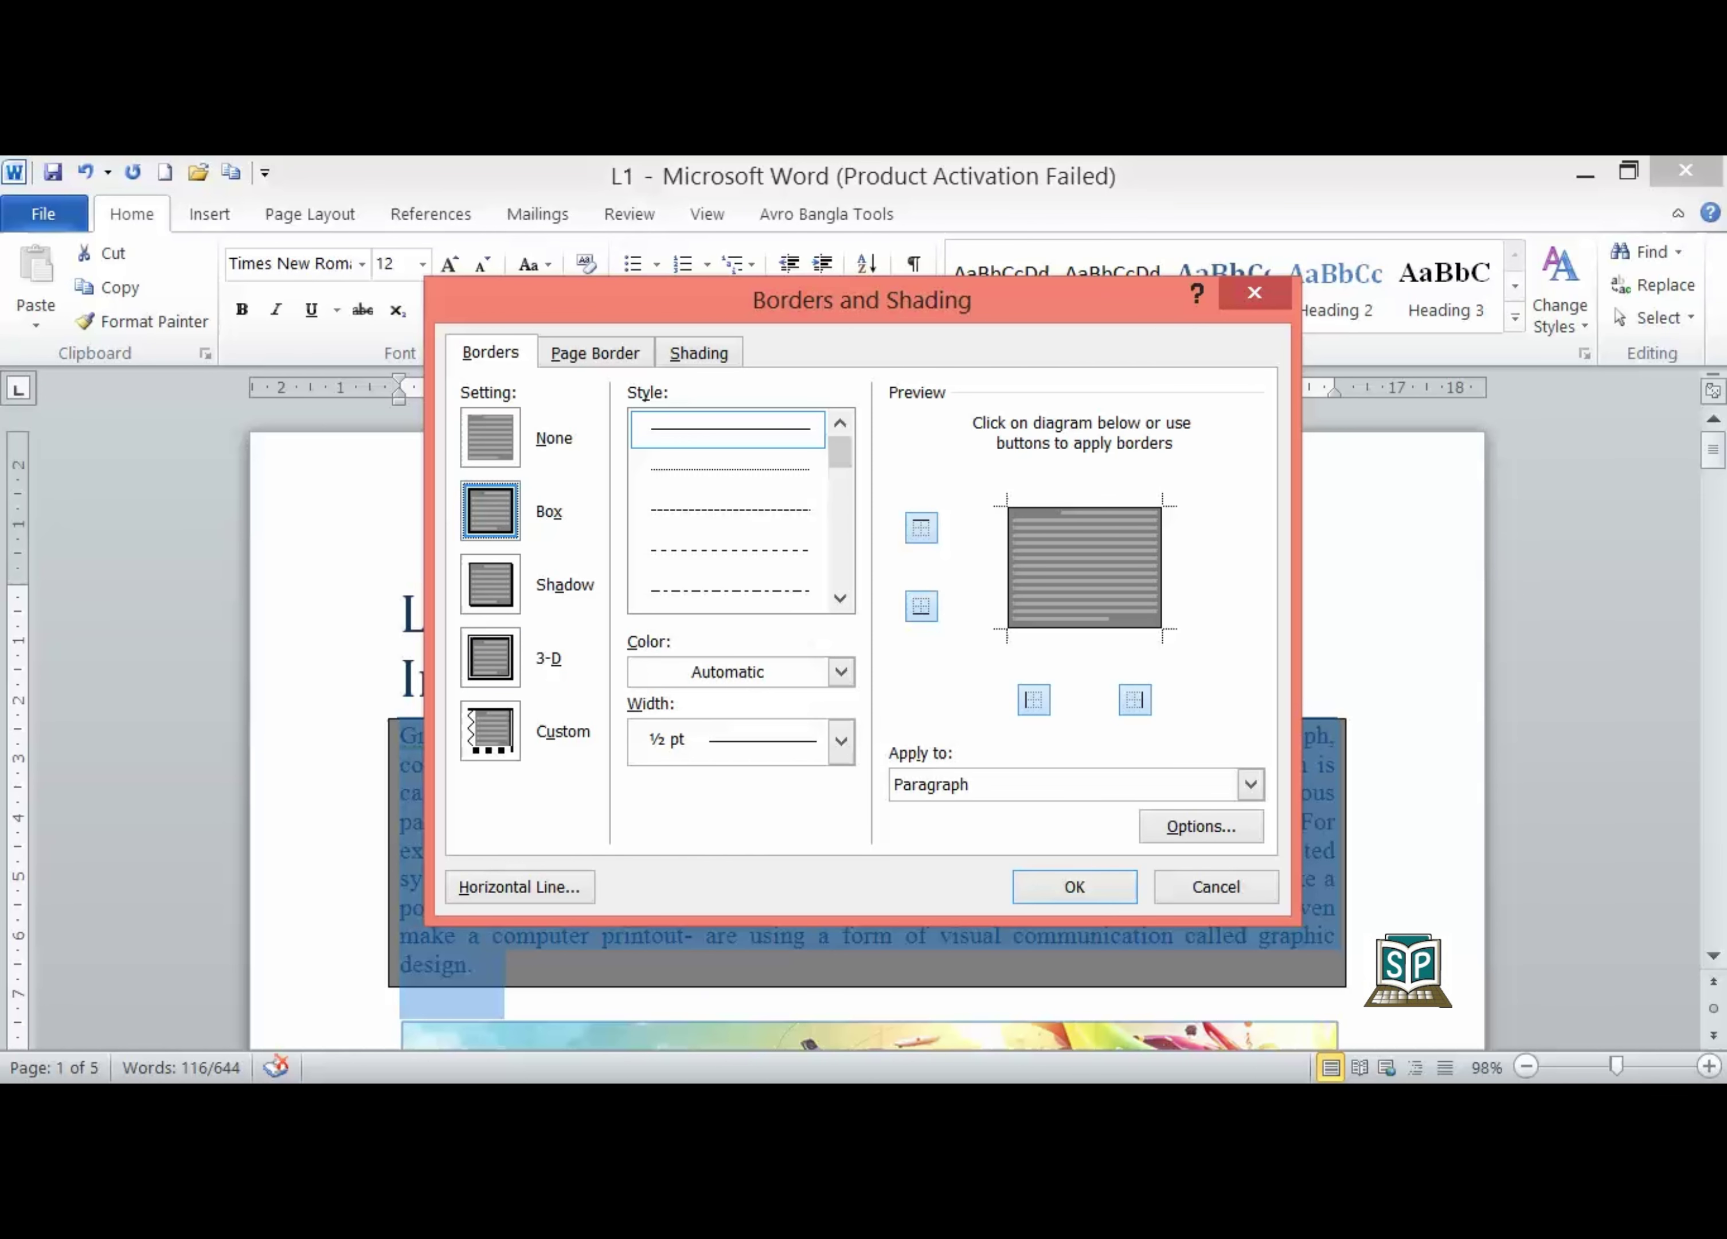
# Try a dashed line style for the box border, return to the solid line, and set its width to 1 pt
pyautogui.press('Down')
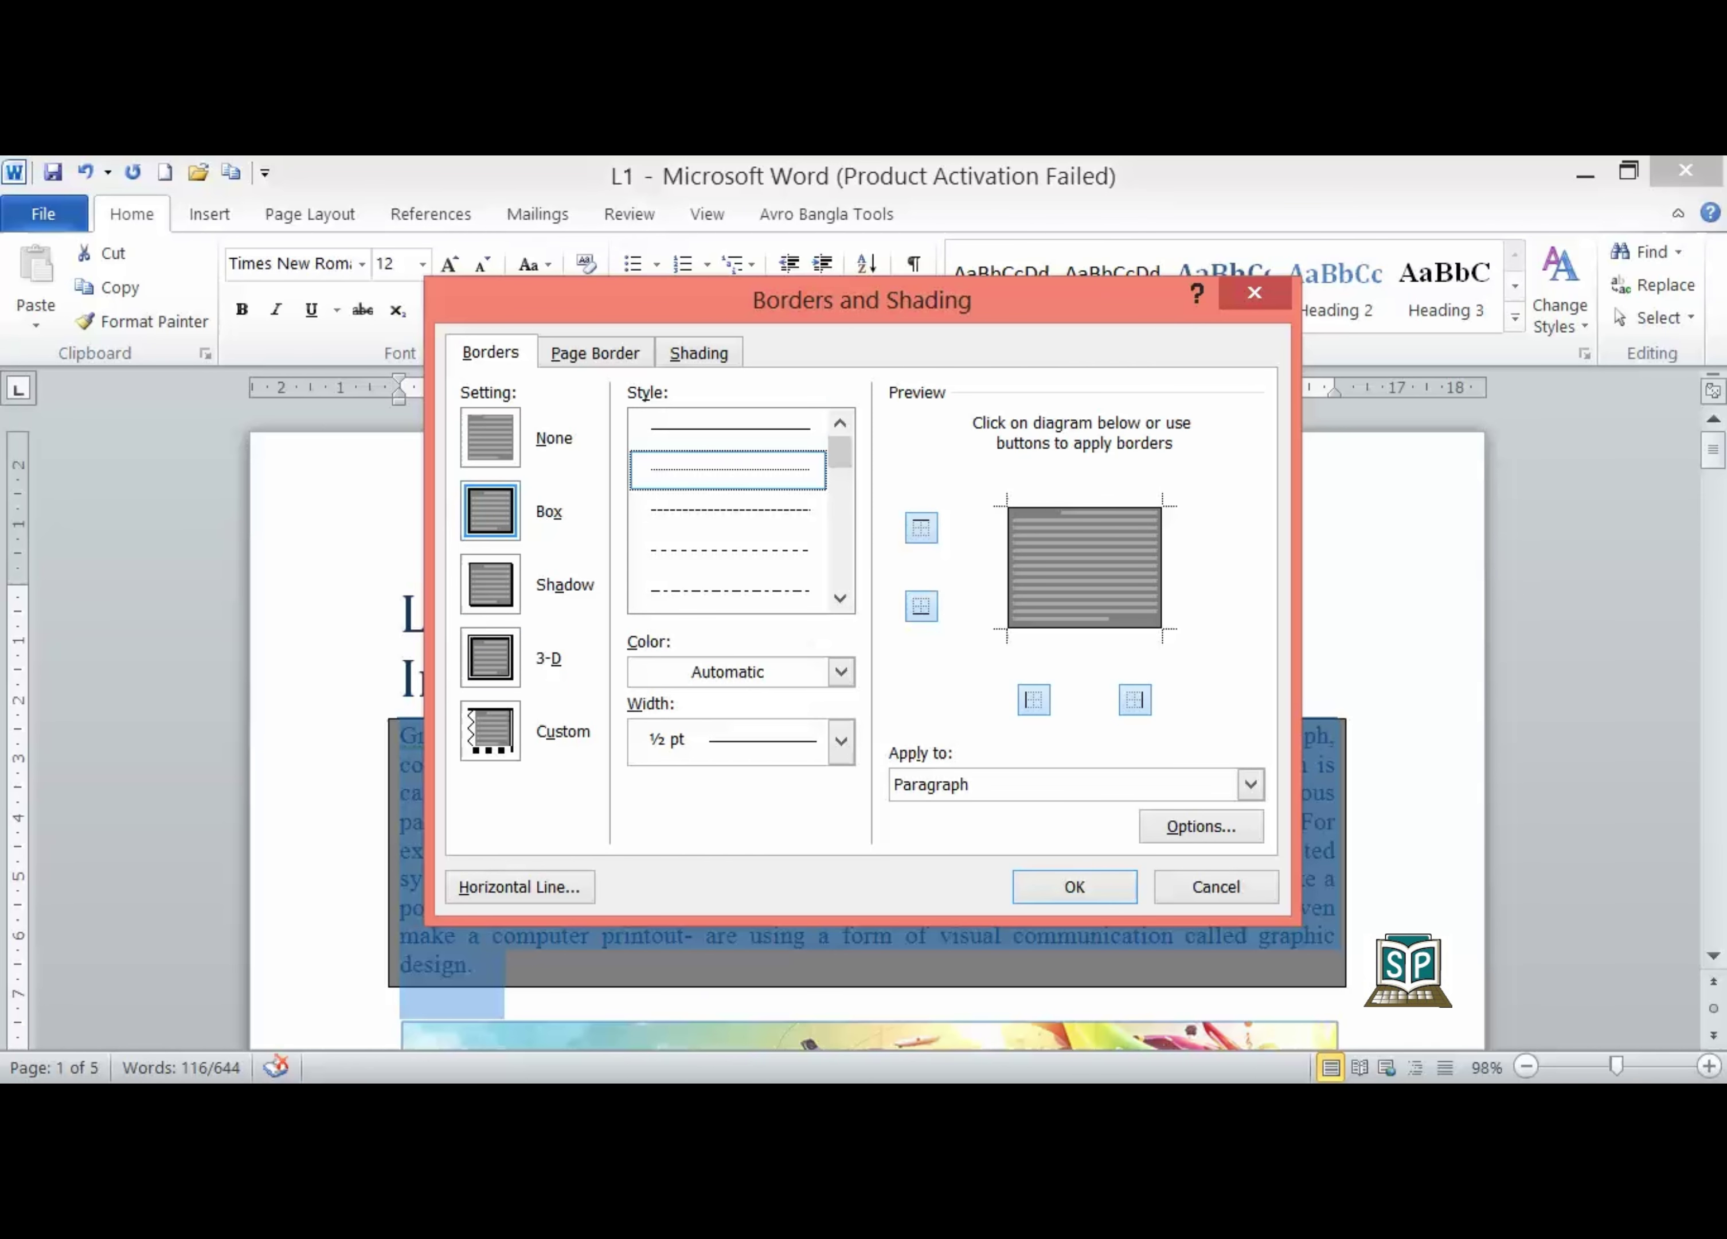
pyautogui.click(727, 509)
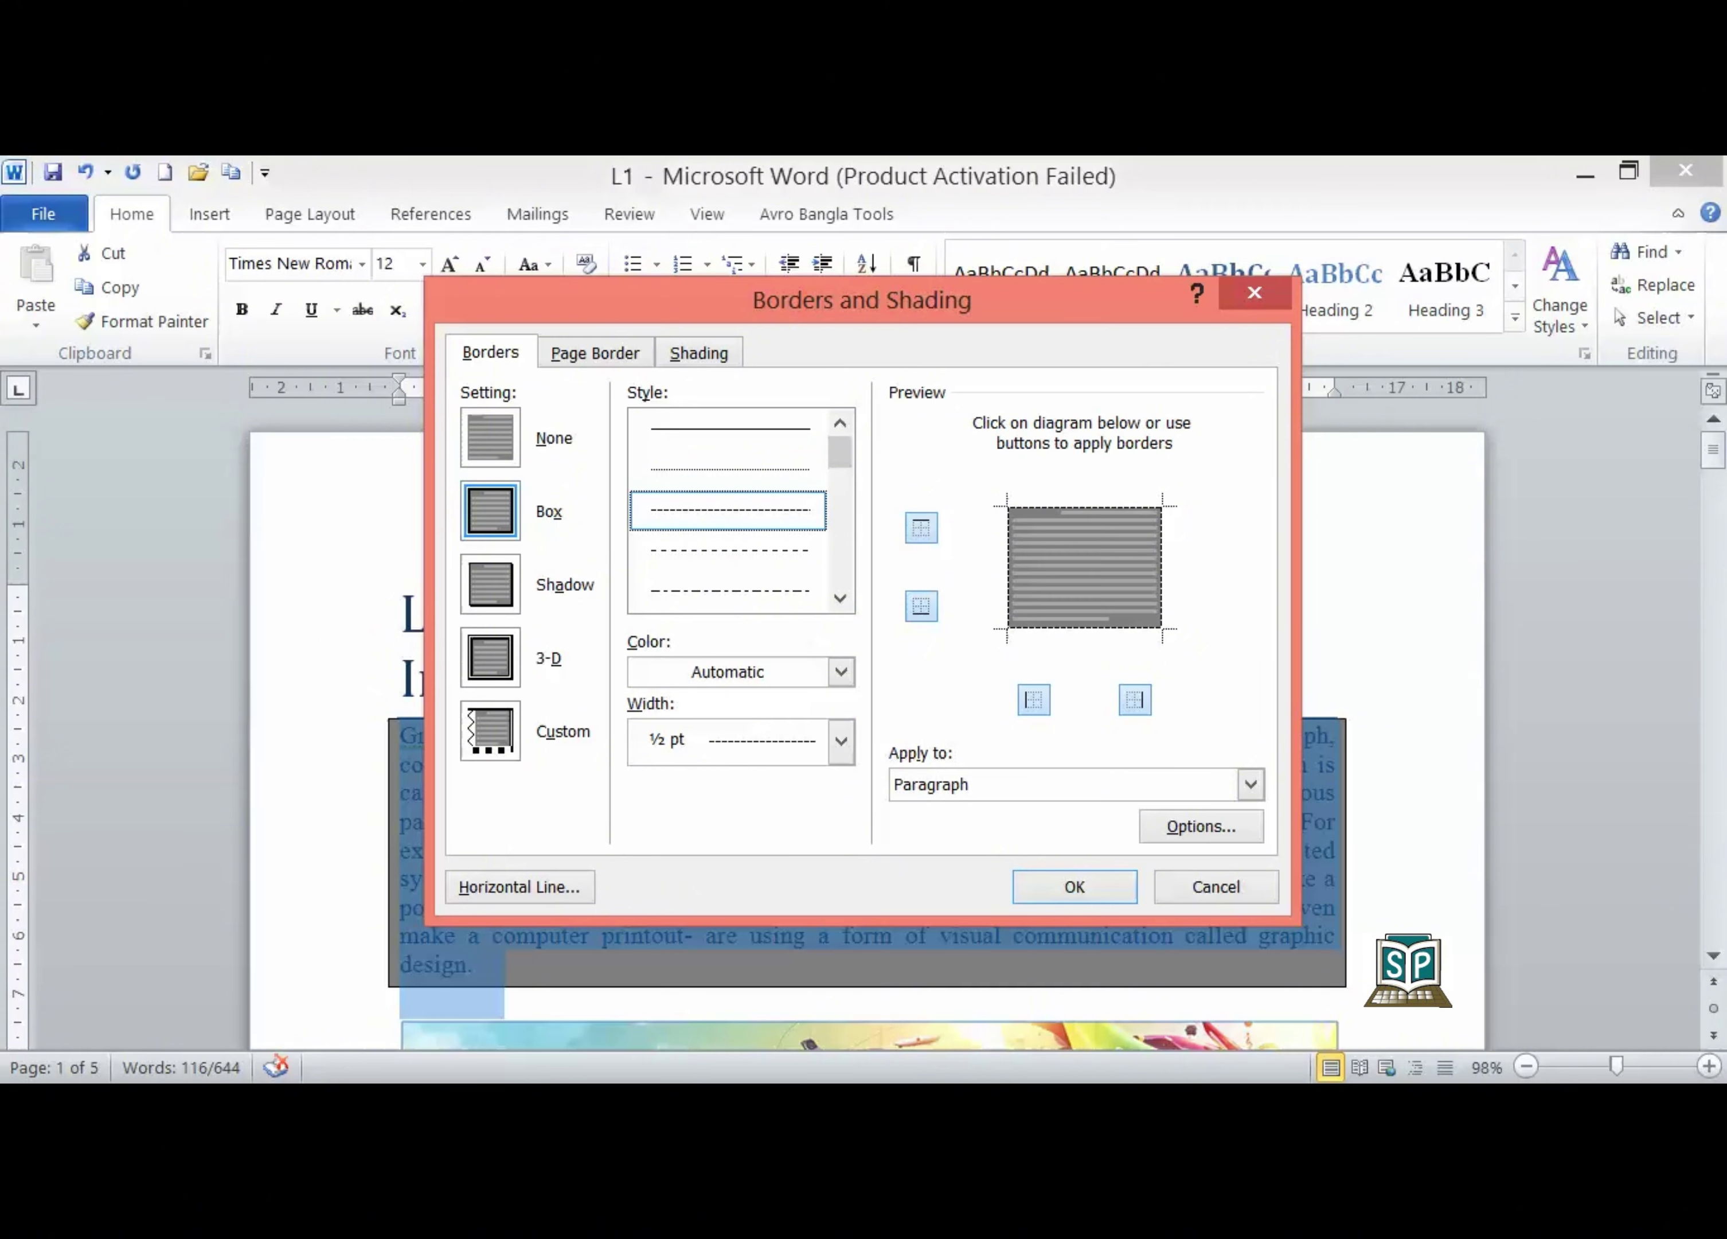
pyautogui.press('Up')
pyautogui.press('Up')
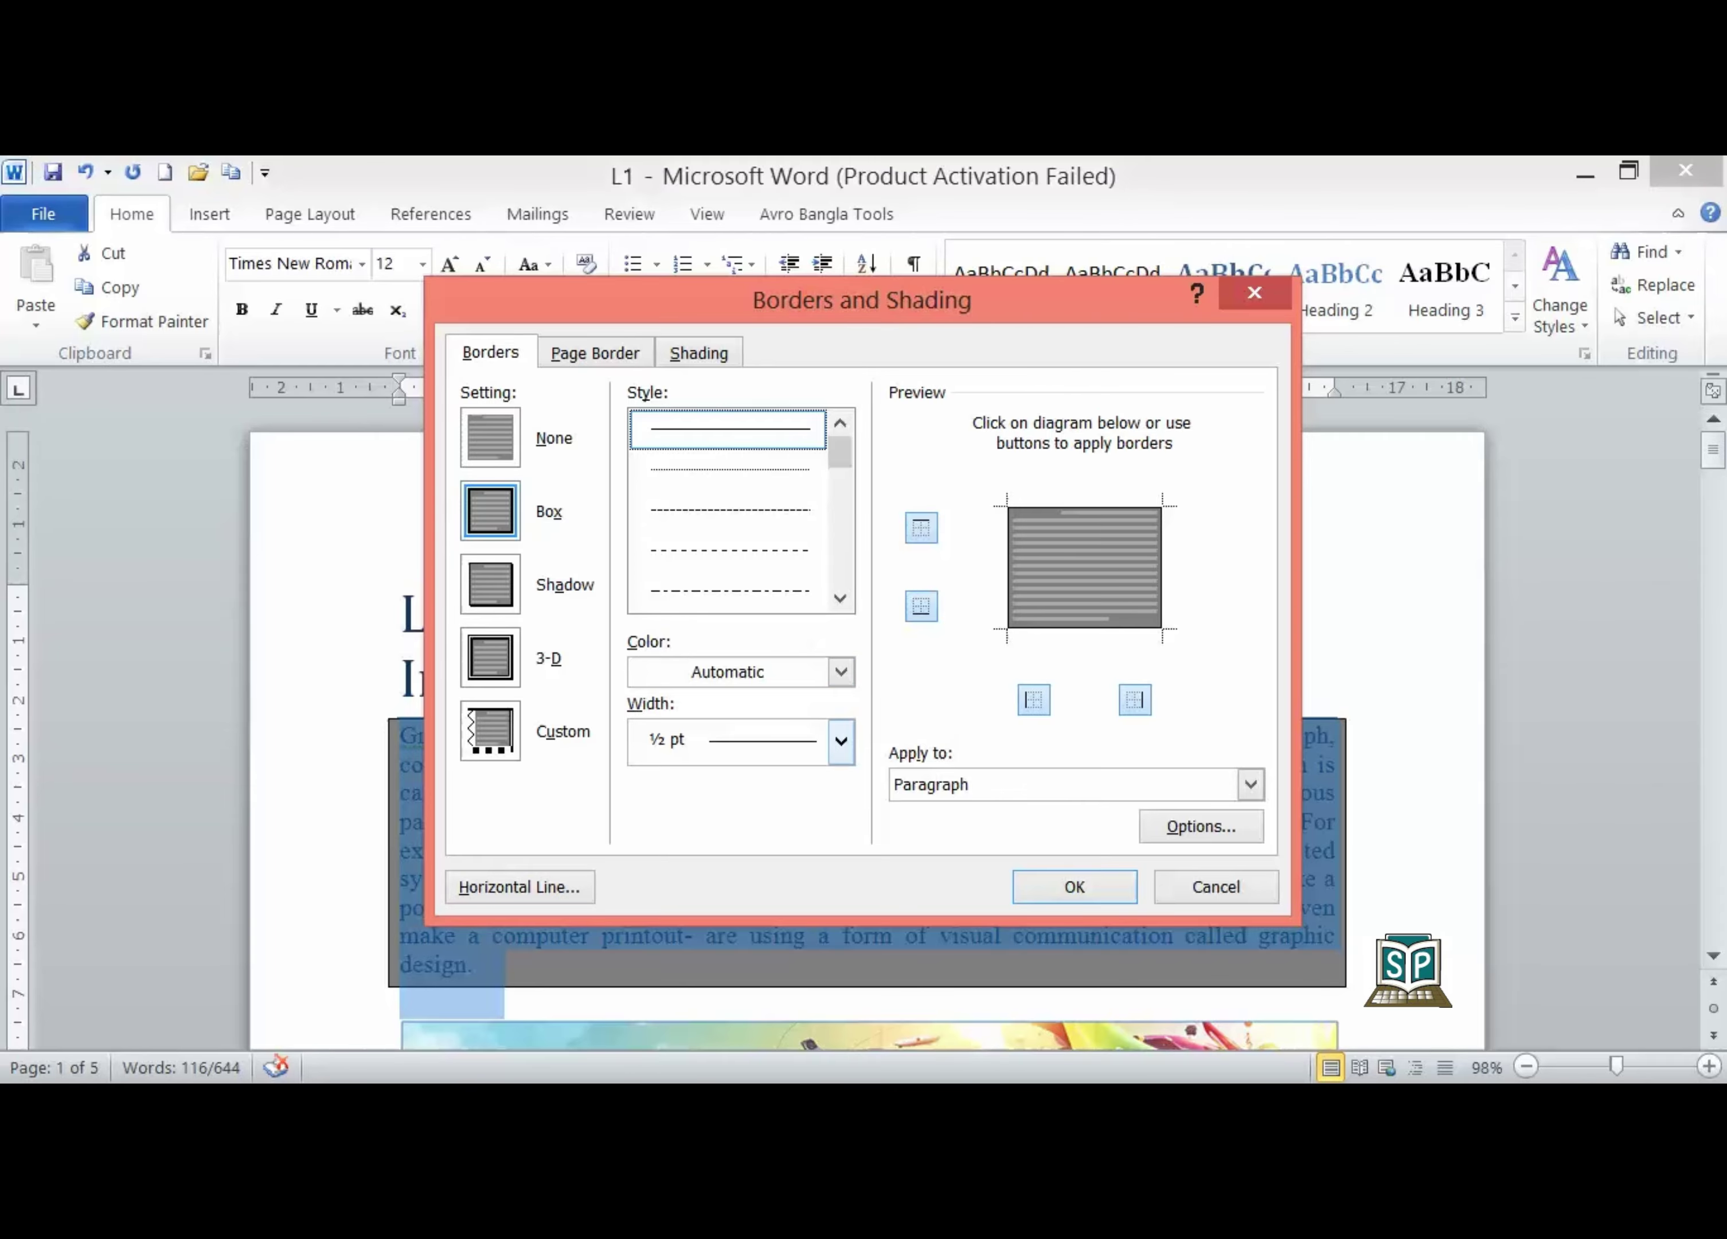
pyautogui.click(840, 740)
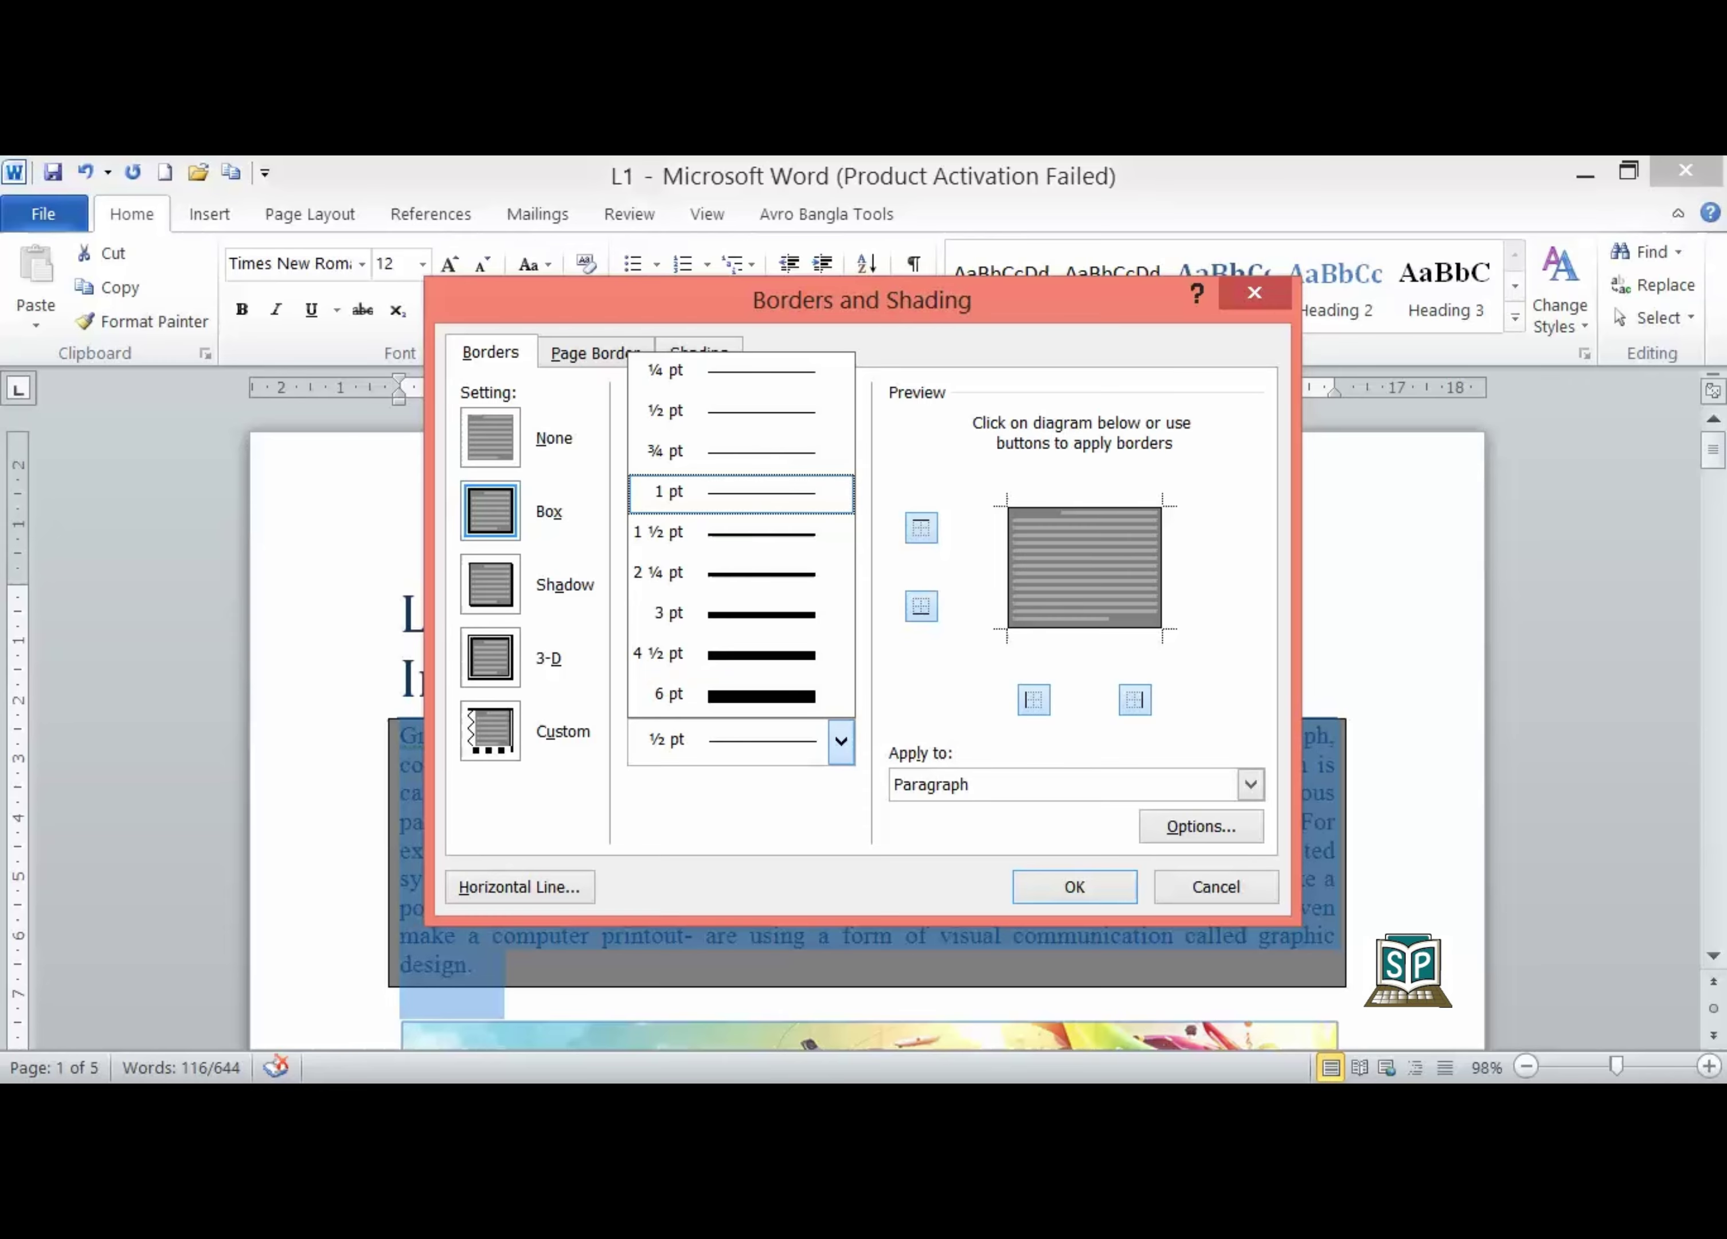
pyautogui.press('Down')
pyautogui.click(741, 494)
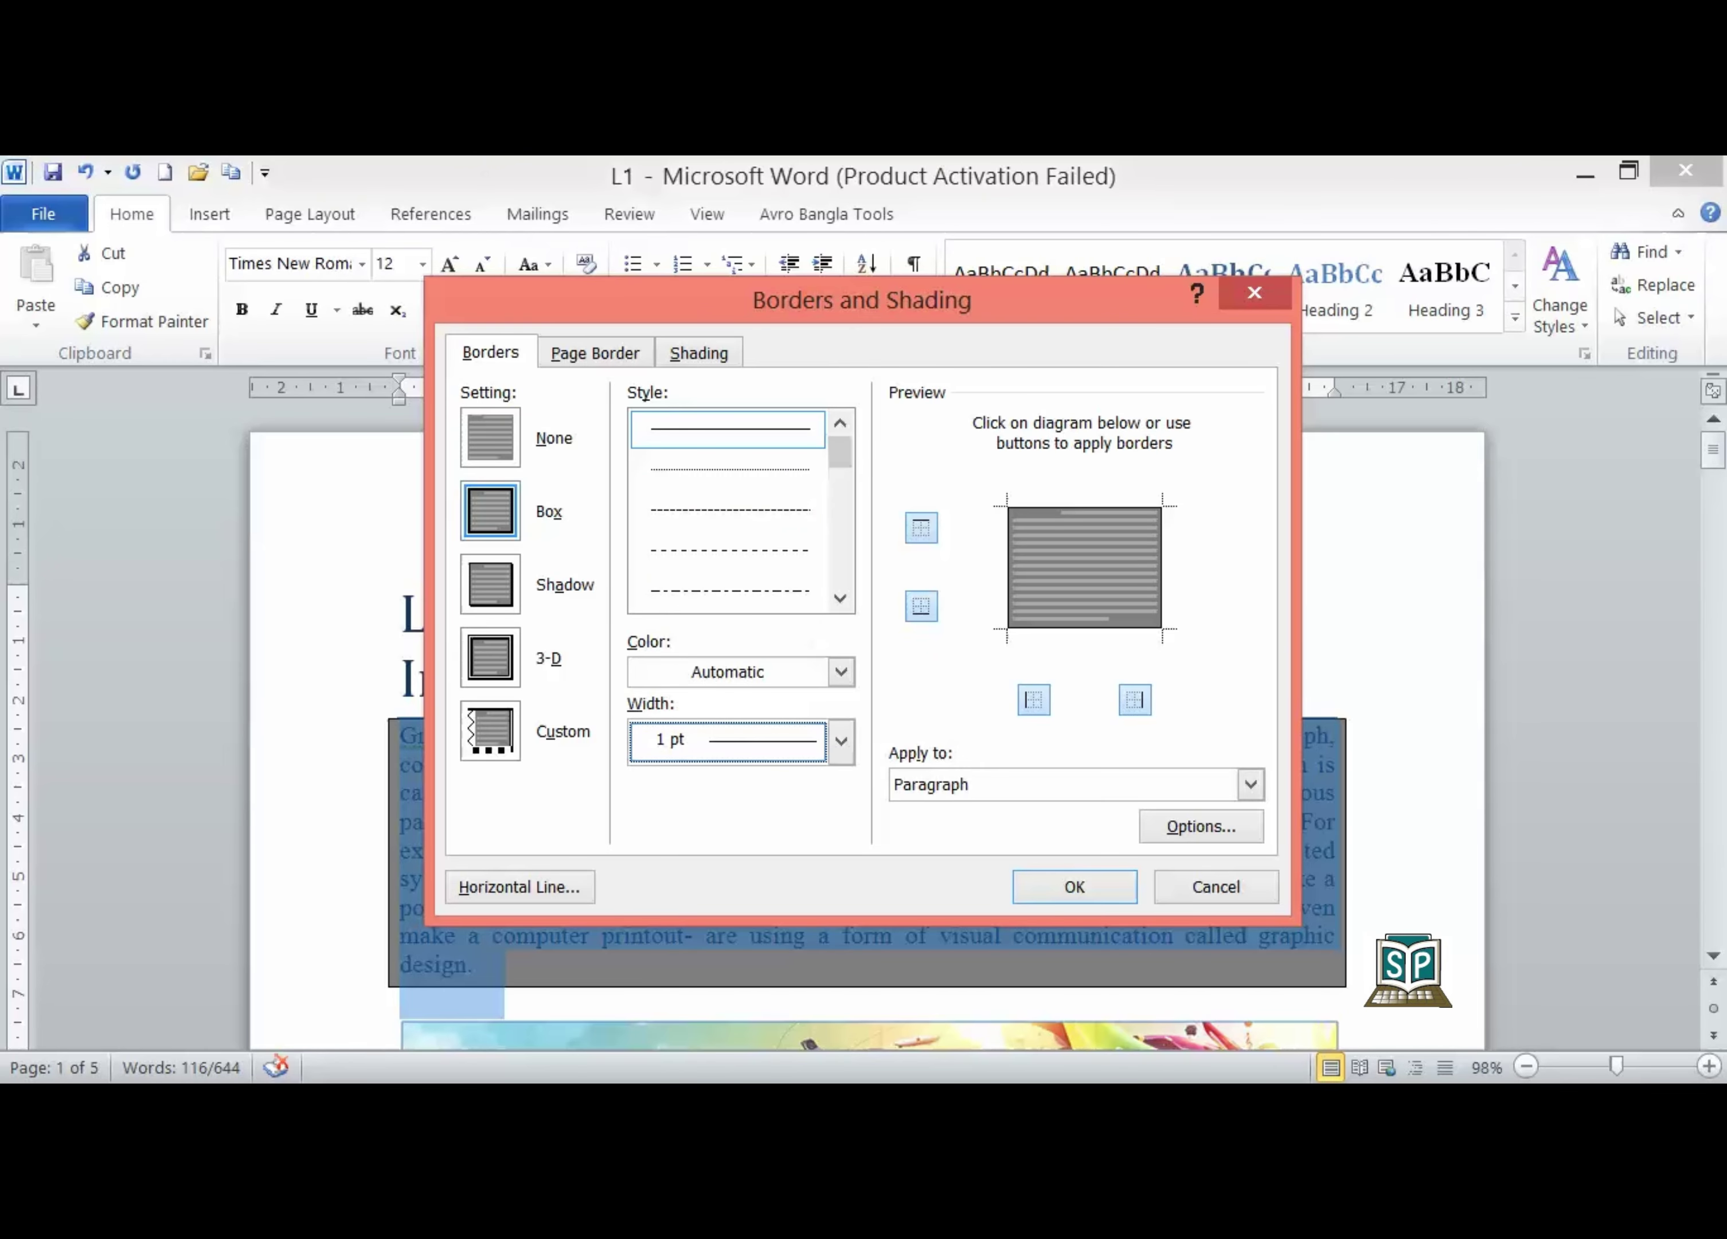
# Keep a gray shading fill, set the pattern style to 65%, and apply the border and shading settings to the paragraph
pyautogui.click(699, 353)
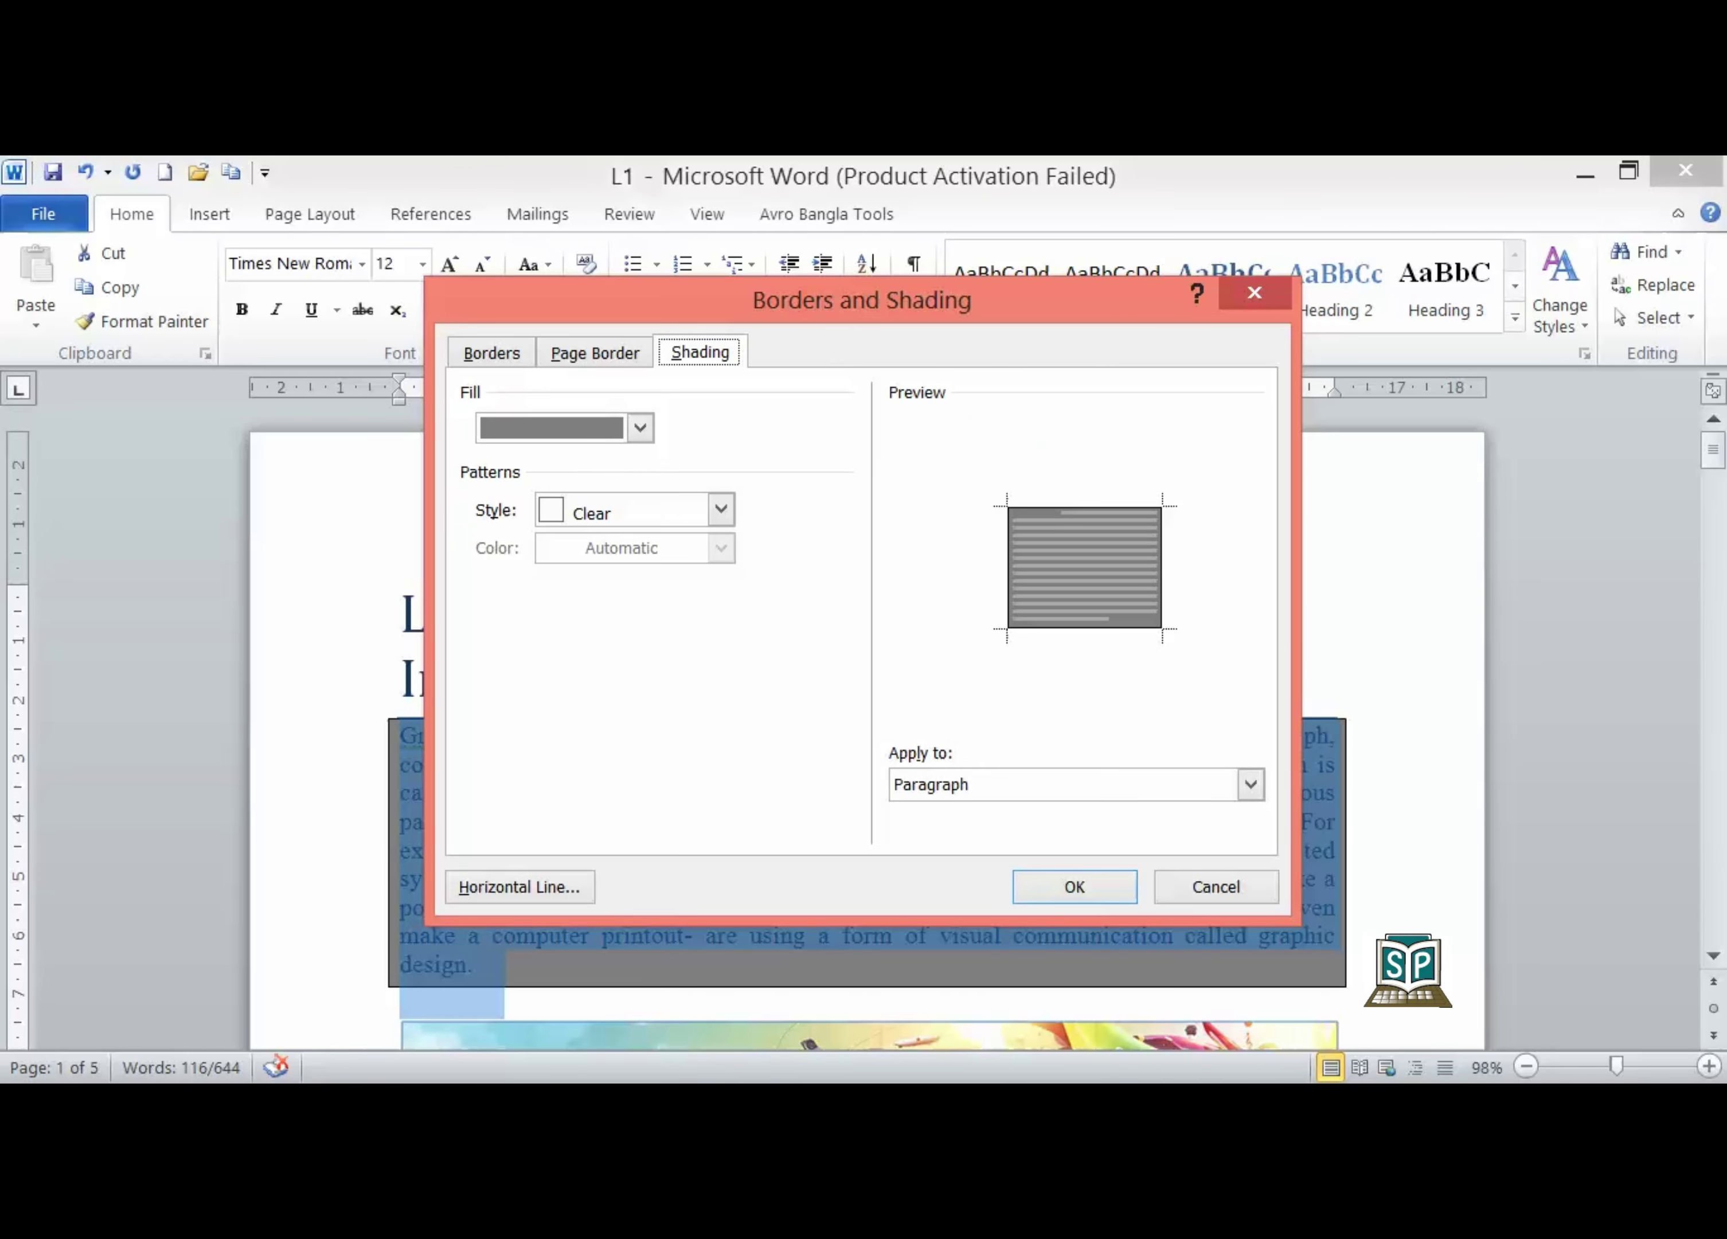
pyautogui.moveTo(862, 300)
pyautogui.mouseDown()
pyautogui.moveTo(973, 258)
pyautogui.moveTo(1023, 289)
pyautogui.moveTo(1023, 238)
pyautogui.moveTo(1076, 235)
pyautogui.mouseUp()
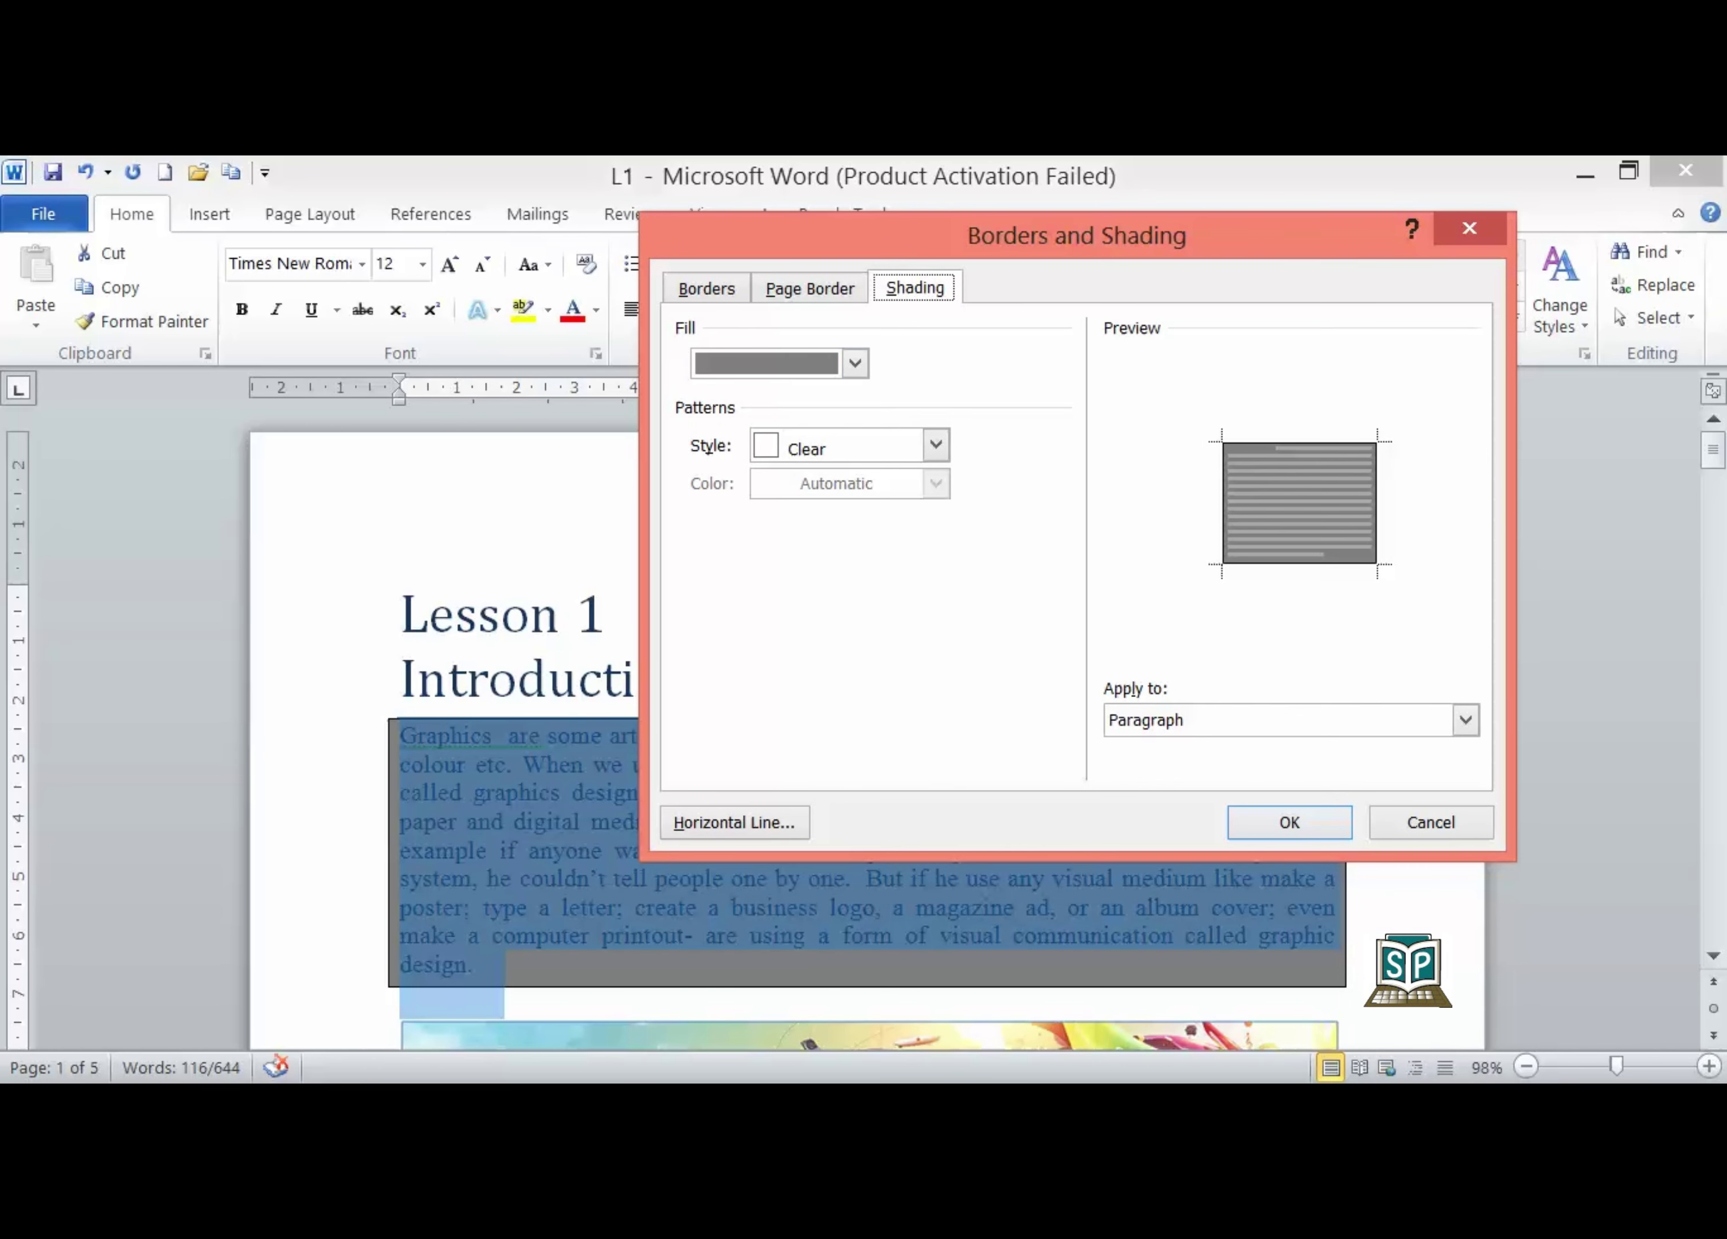
pyautogui.click(855, 363)
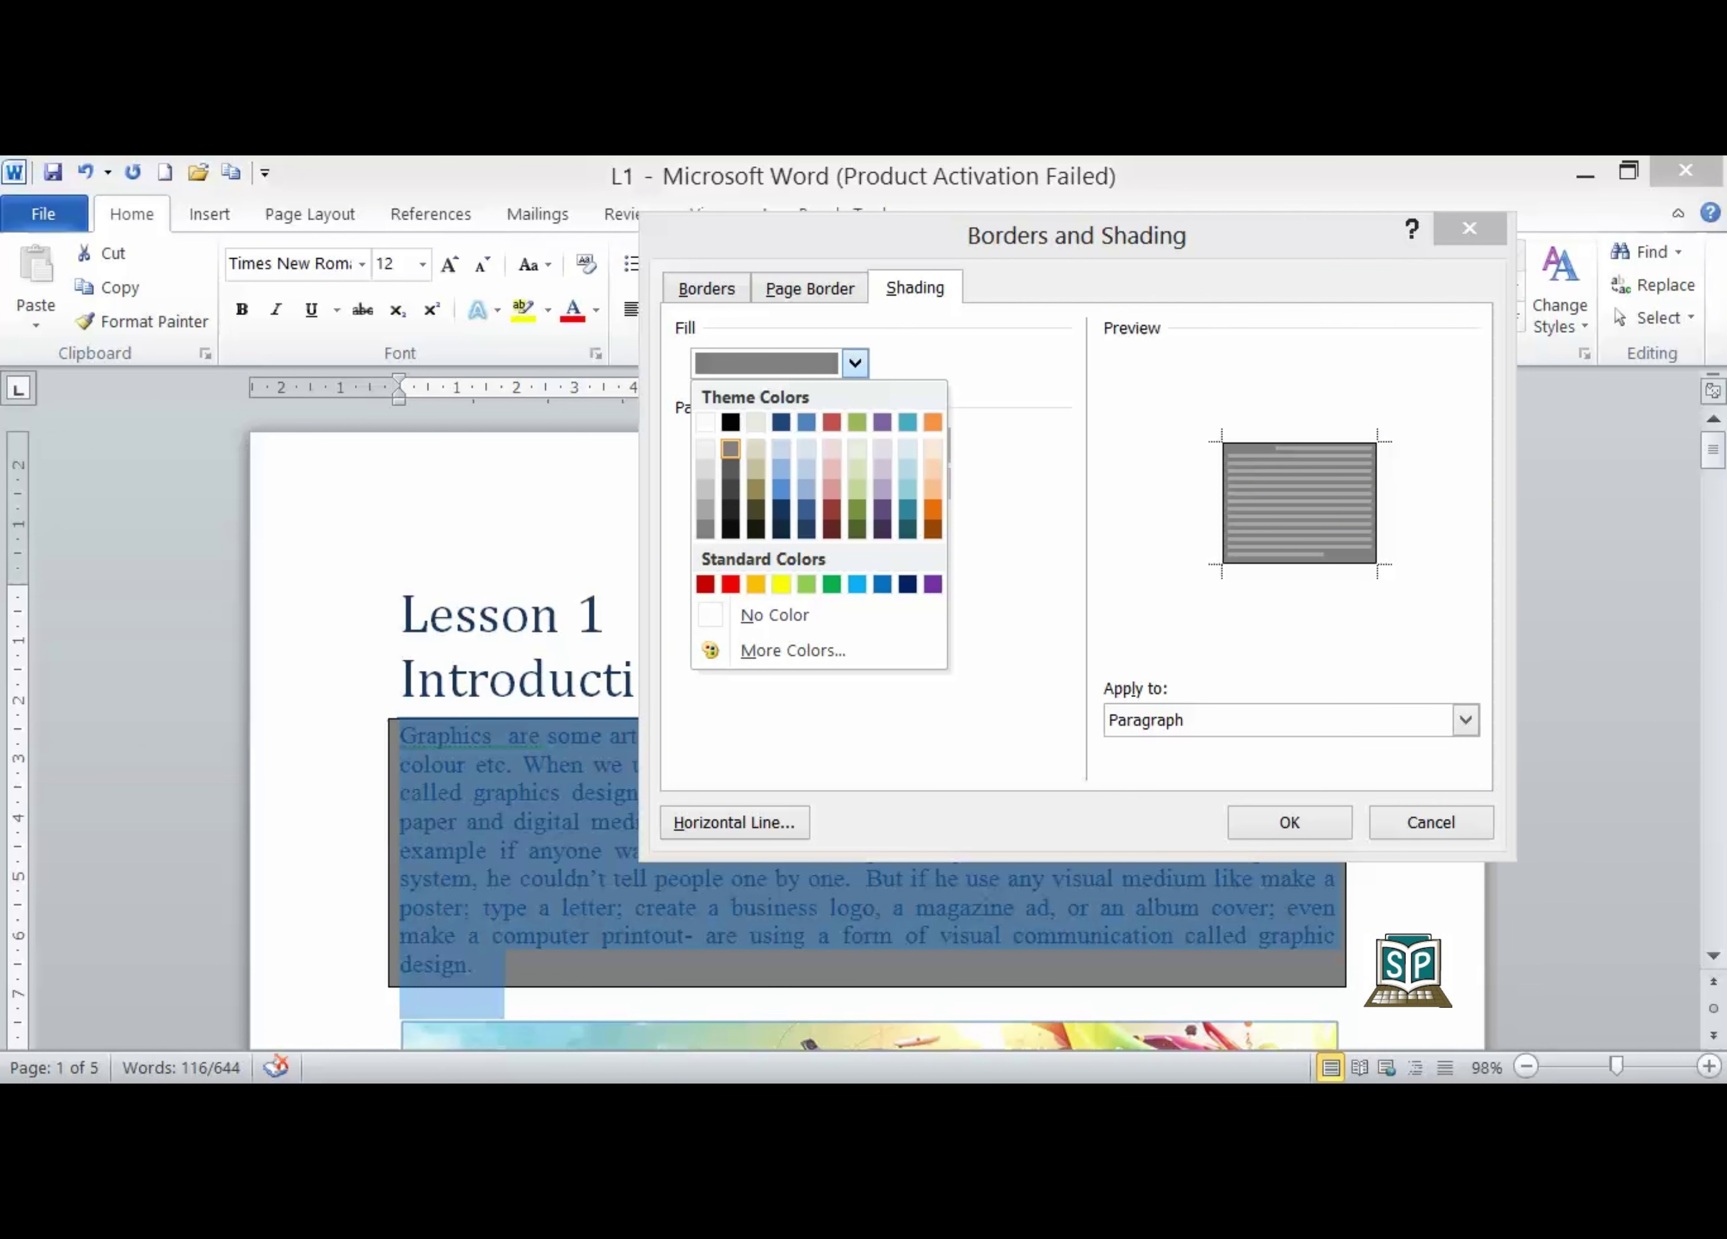
pyautogui.click(730, 466)
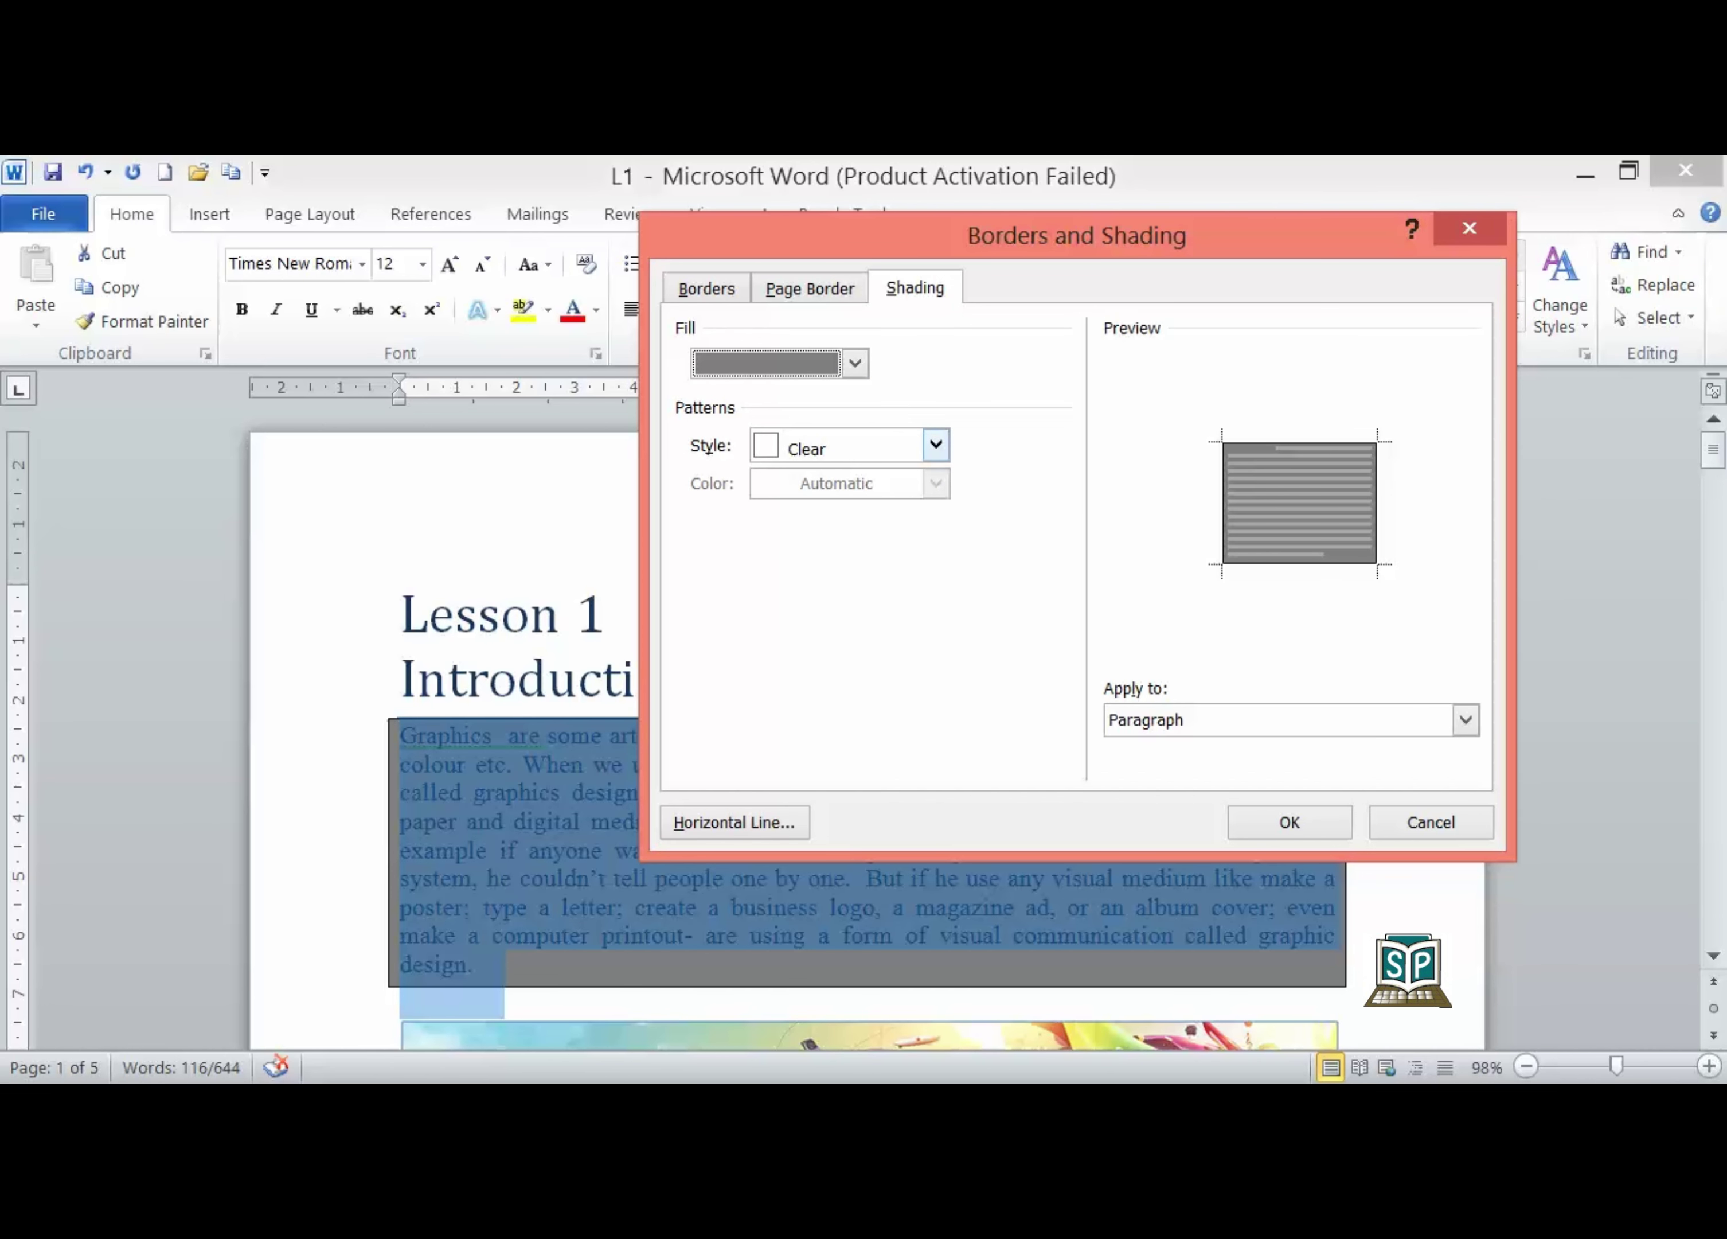
pyautogui.click(936, 444)
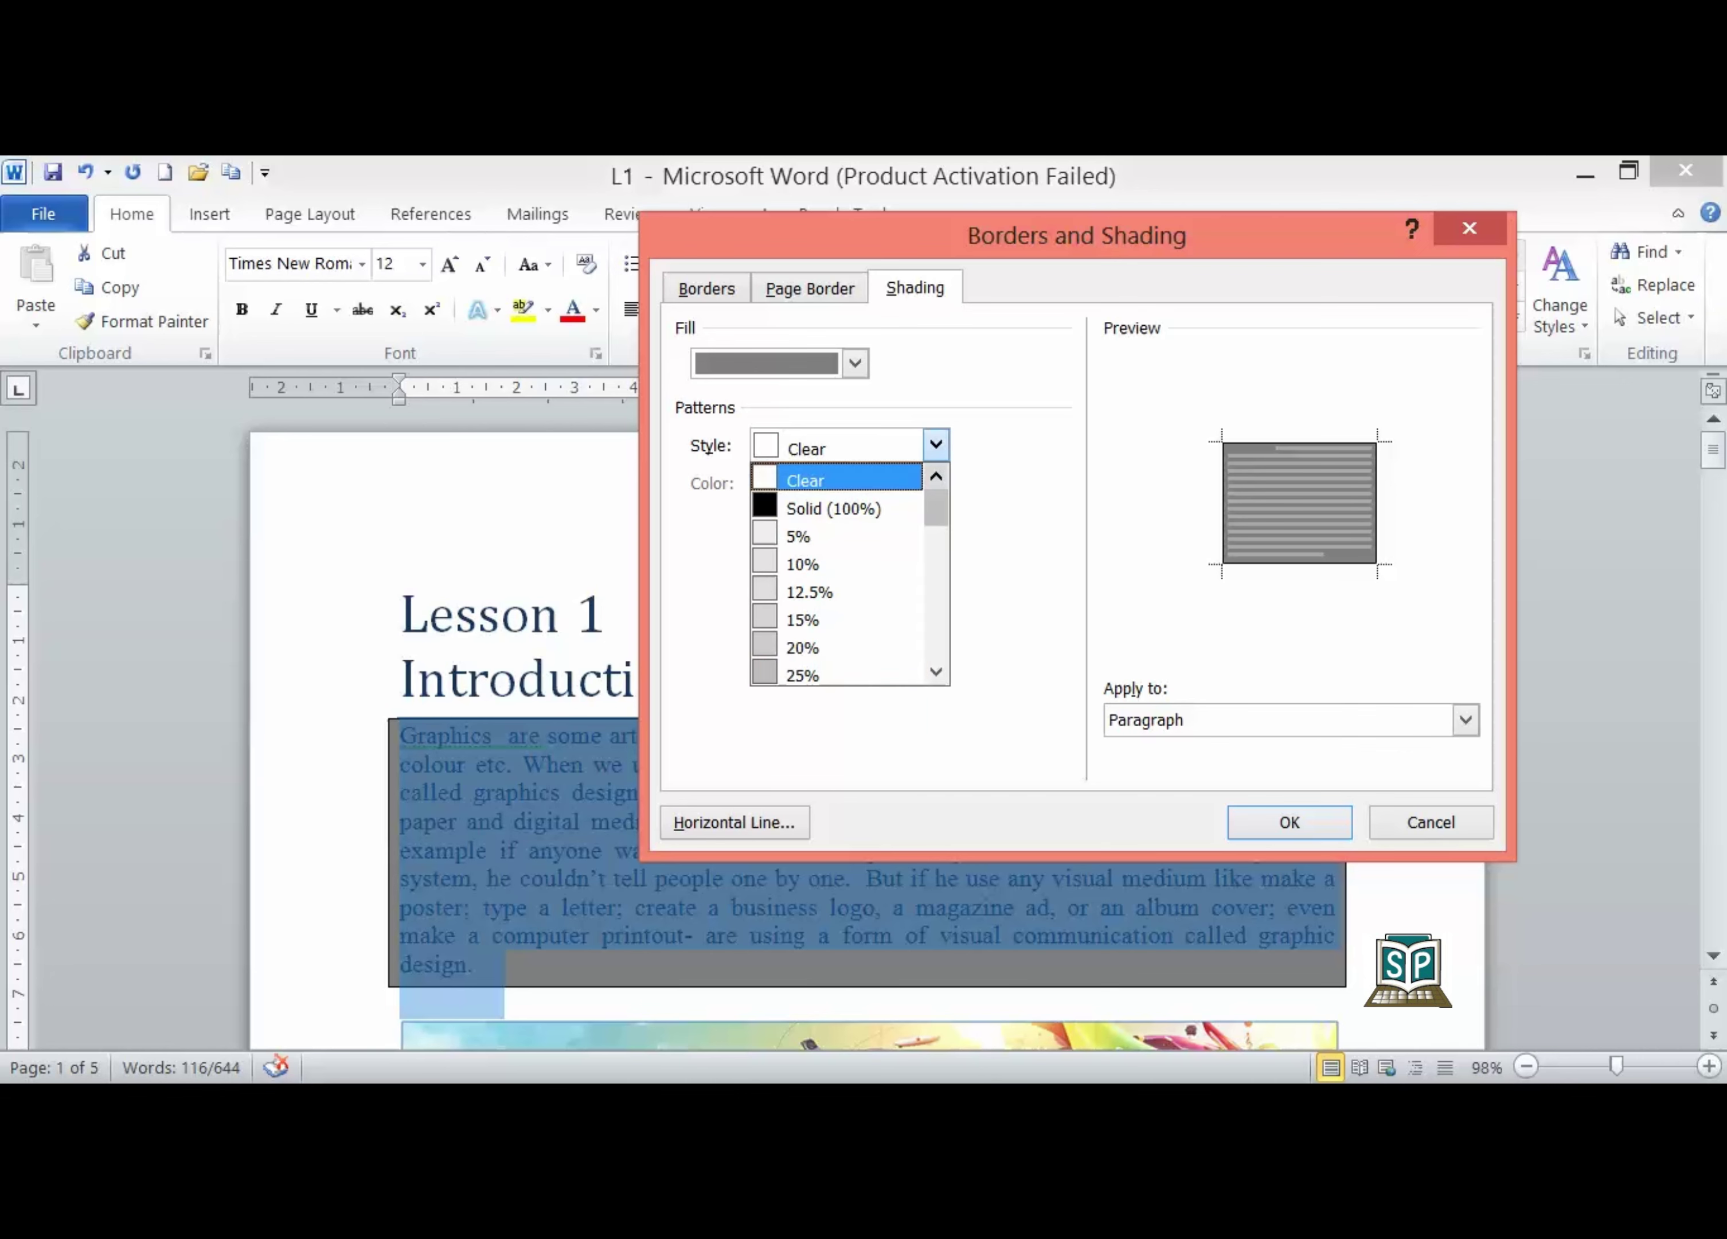
pyautogui.moveTo(935, 507); pyautogui.dragTo(935, 552)
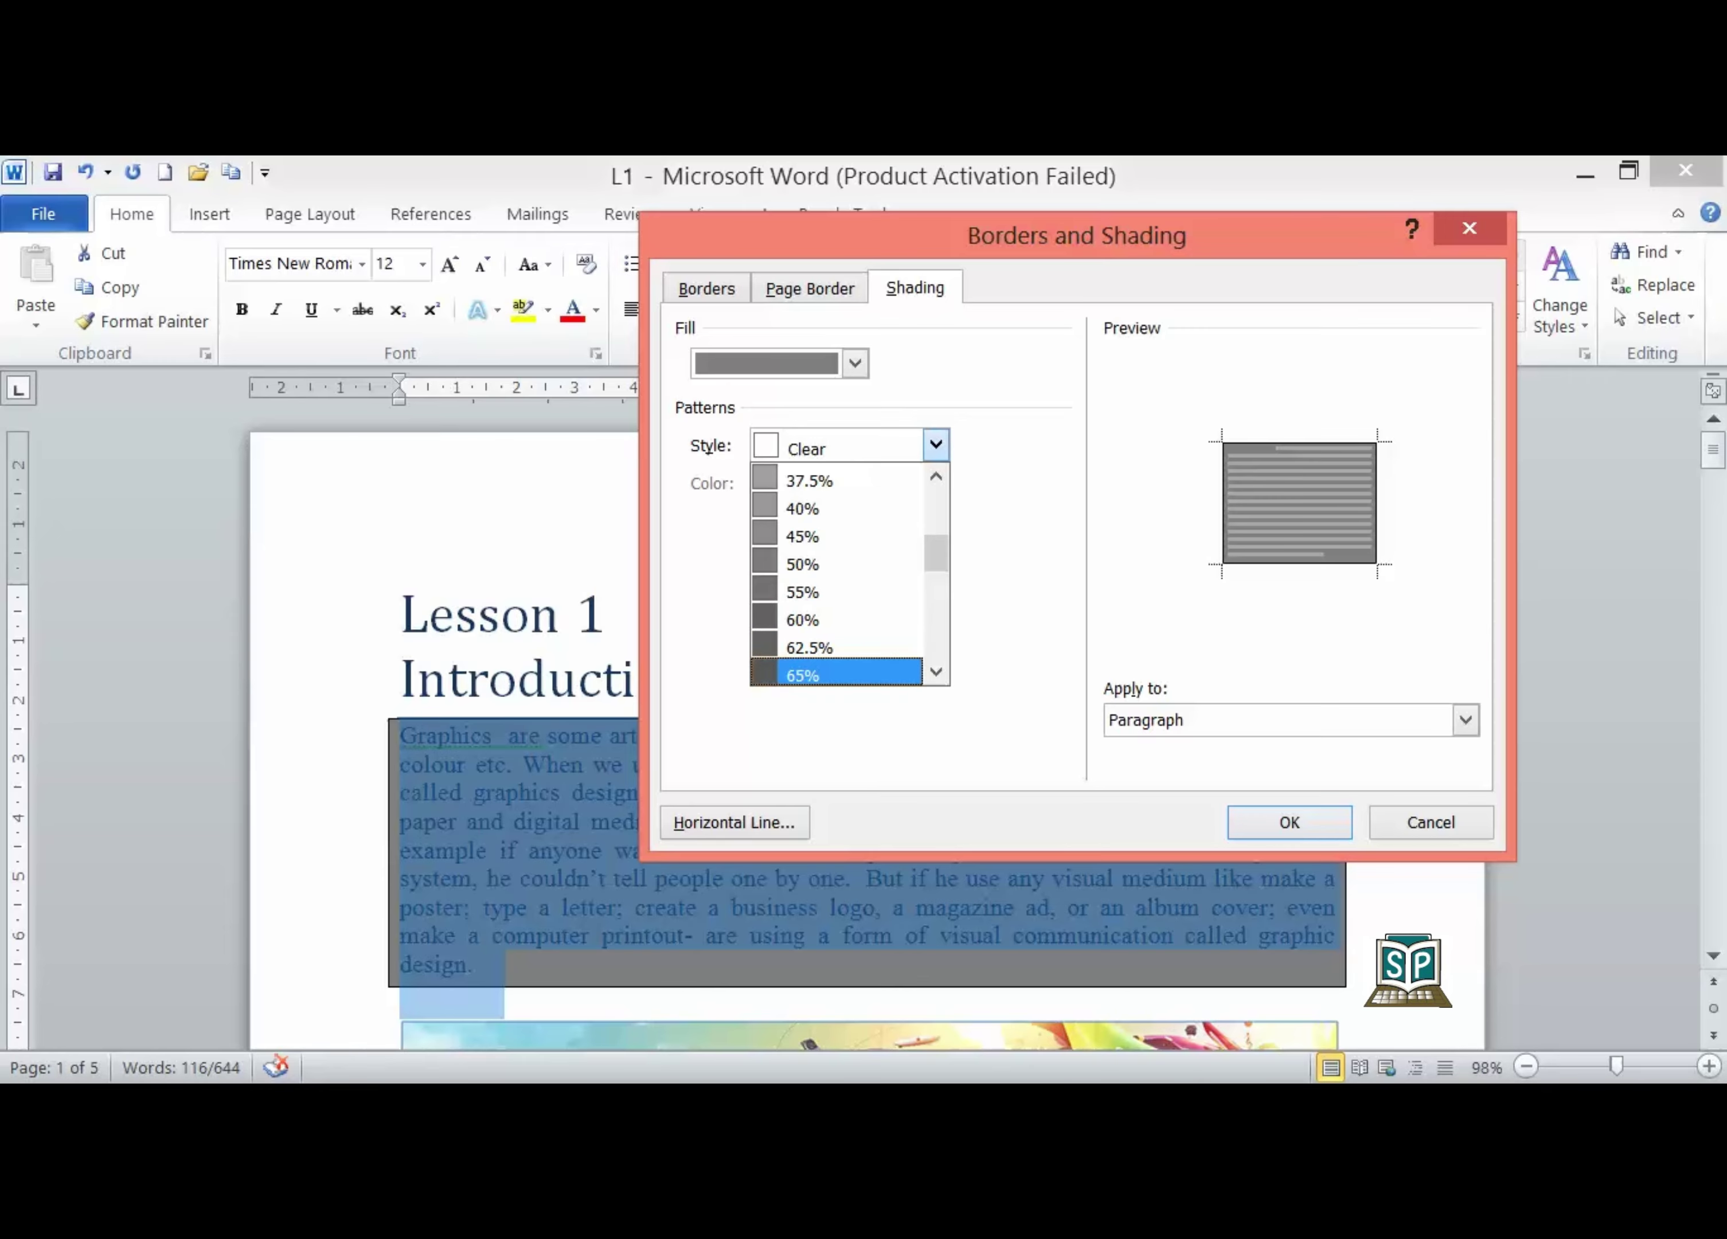
pyautogui.press('Return')
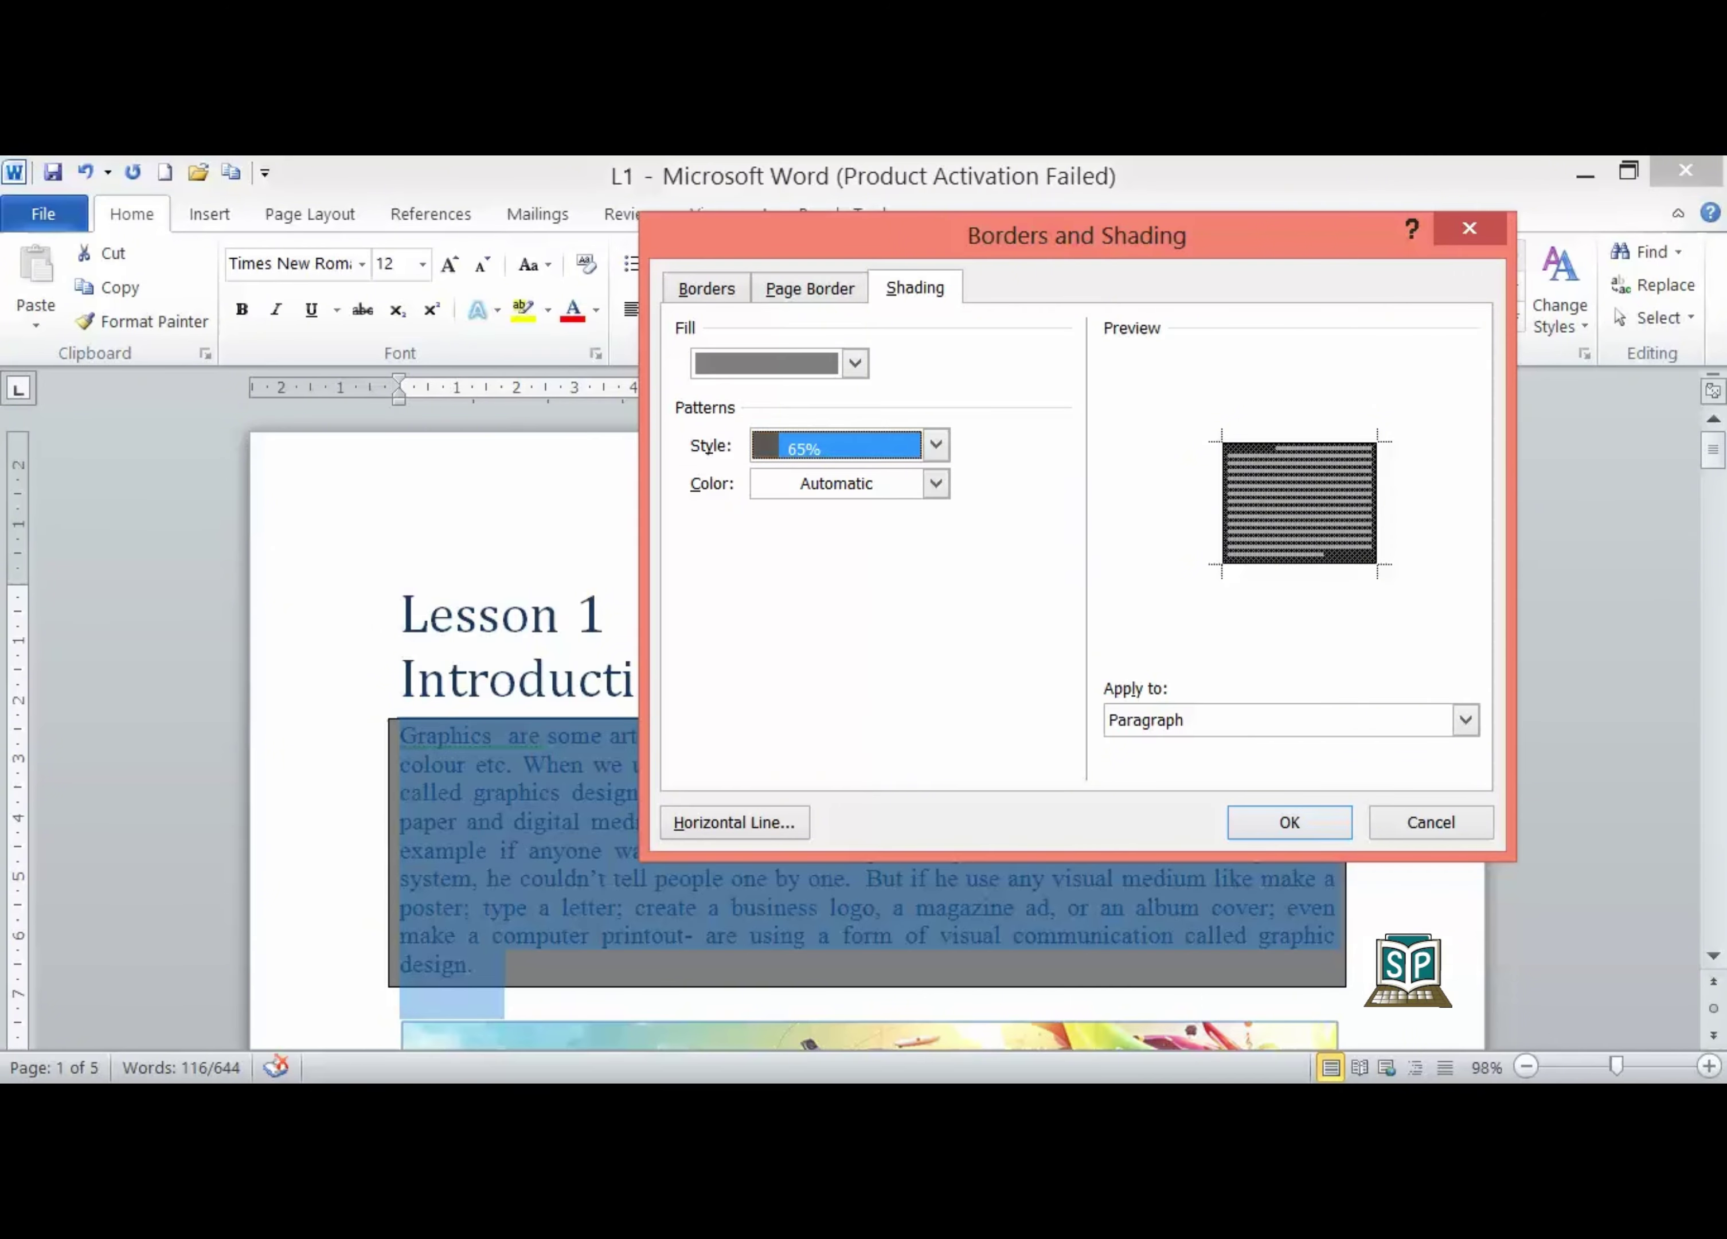
pyautogui.press('Return')
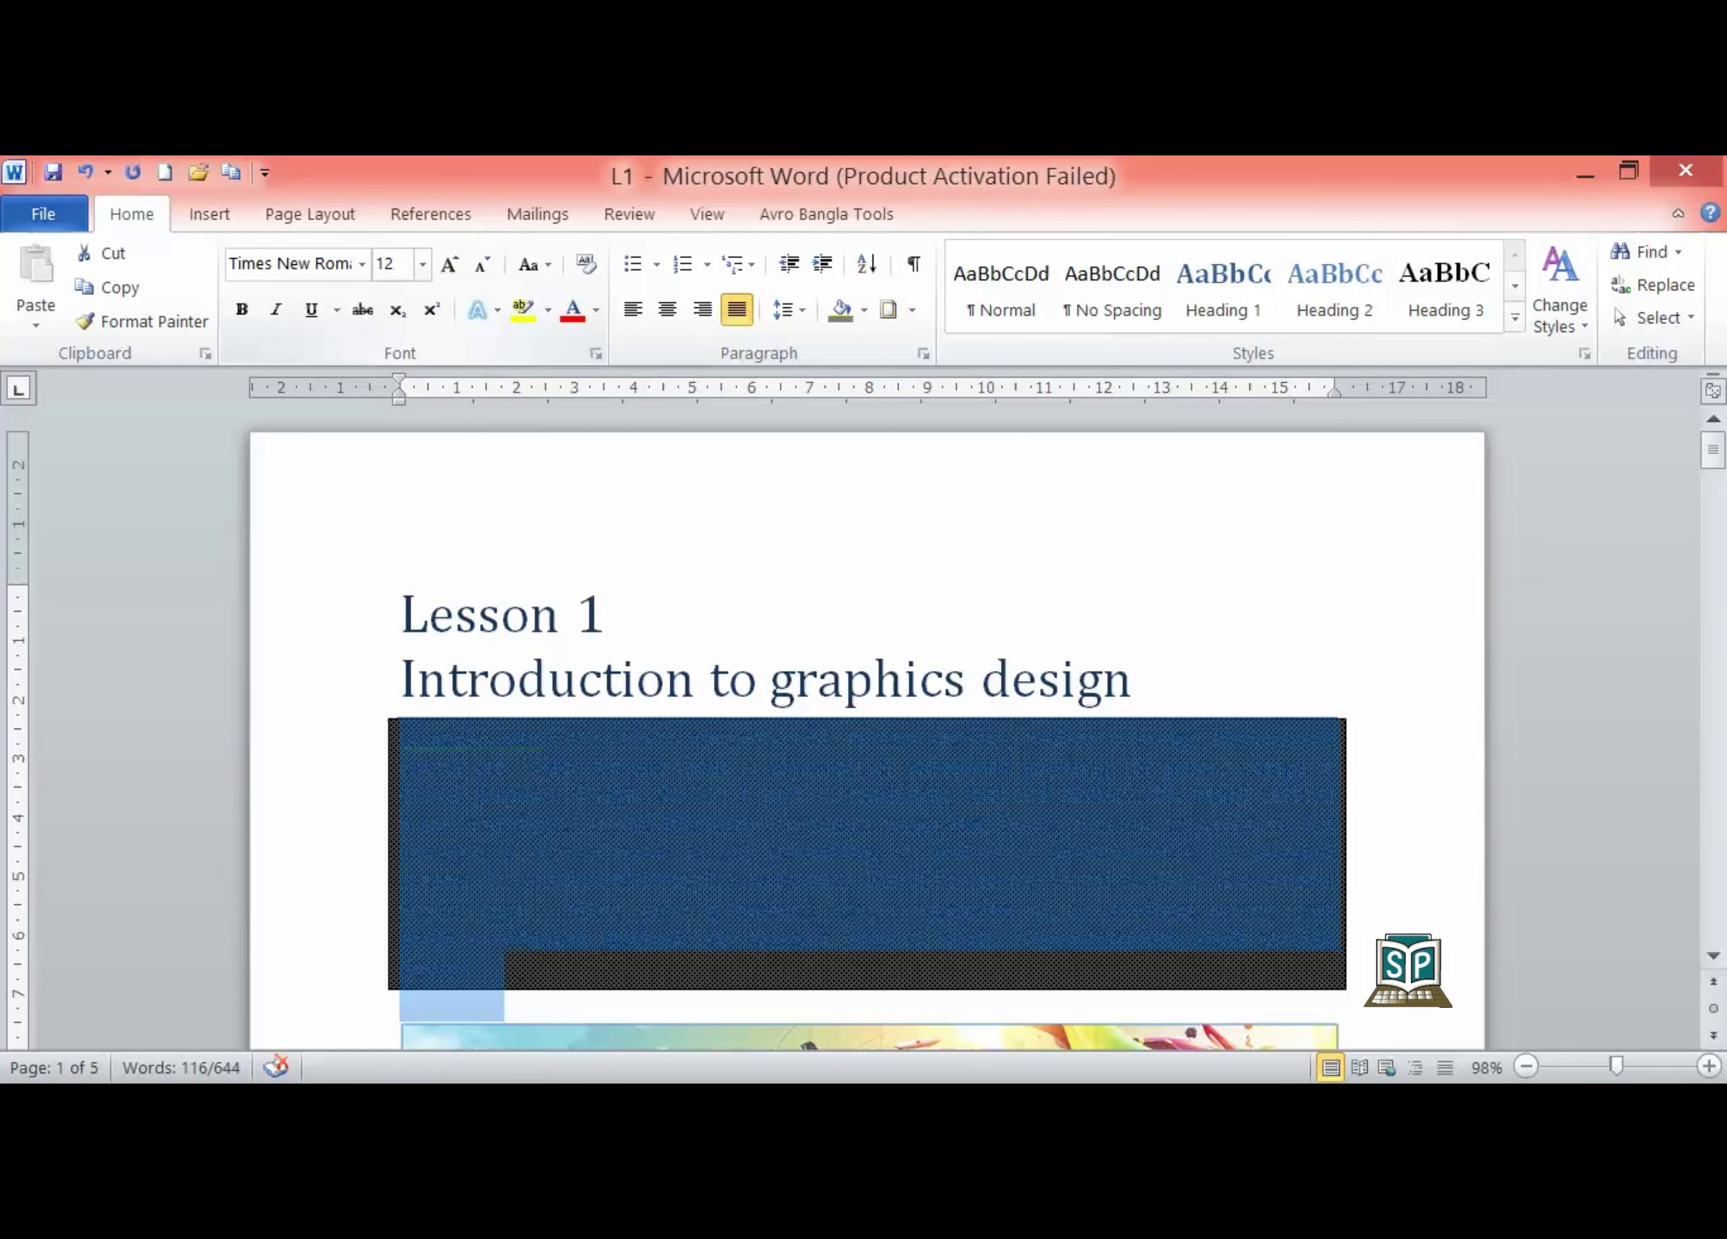
# Set the introductory paragraph's font colour to White, Background 1 and deselect the text
pyautogui.click(596, 309)
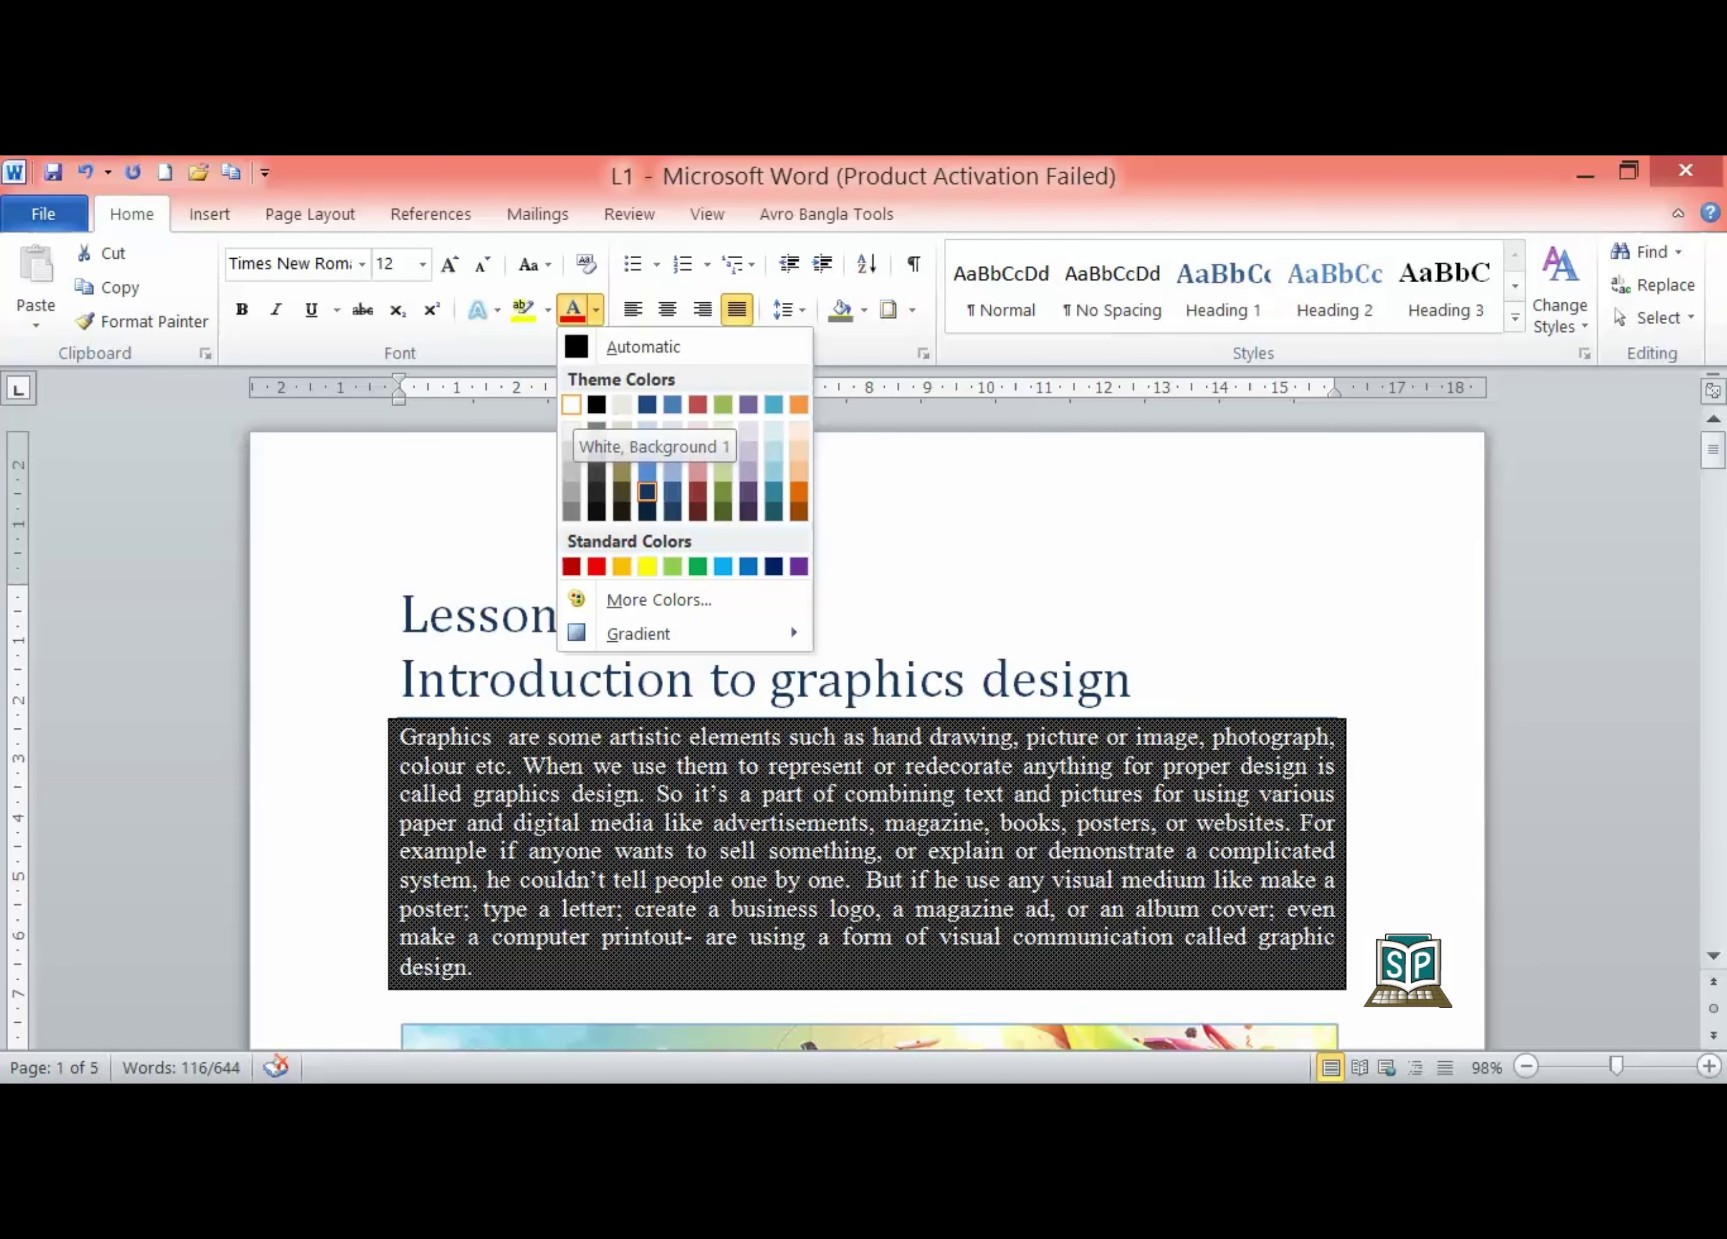
pyautogui.click(571, 405)
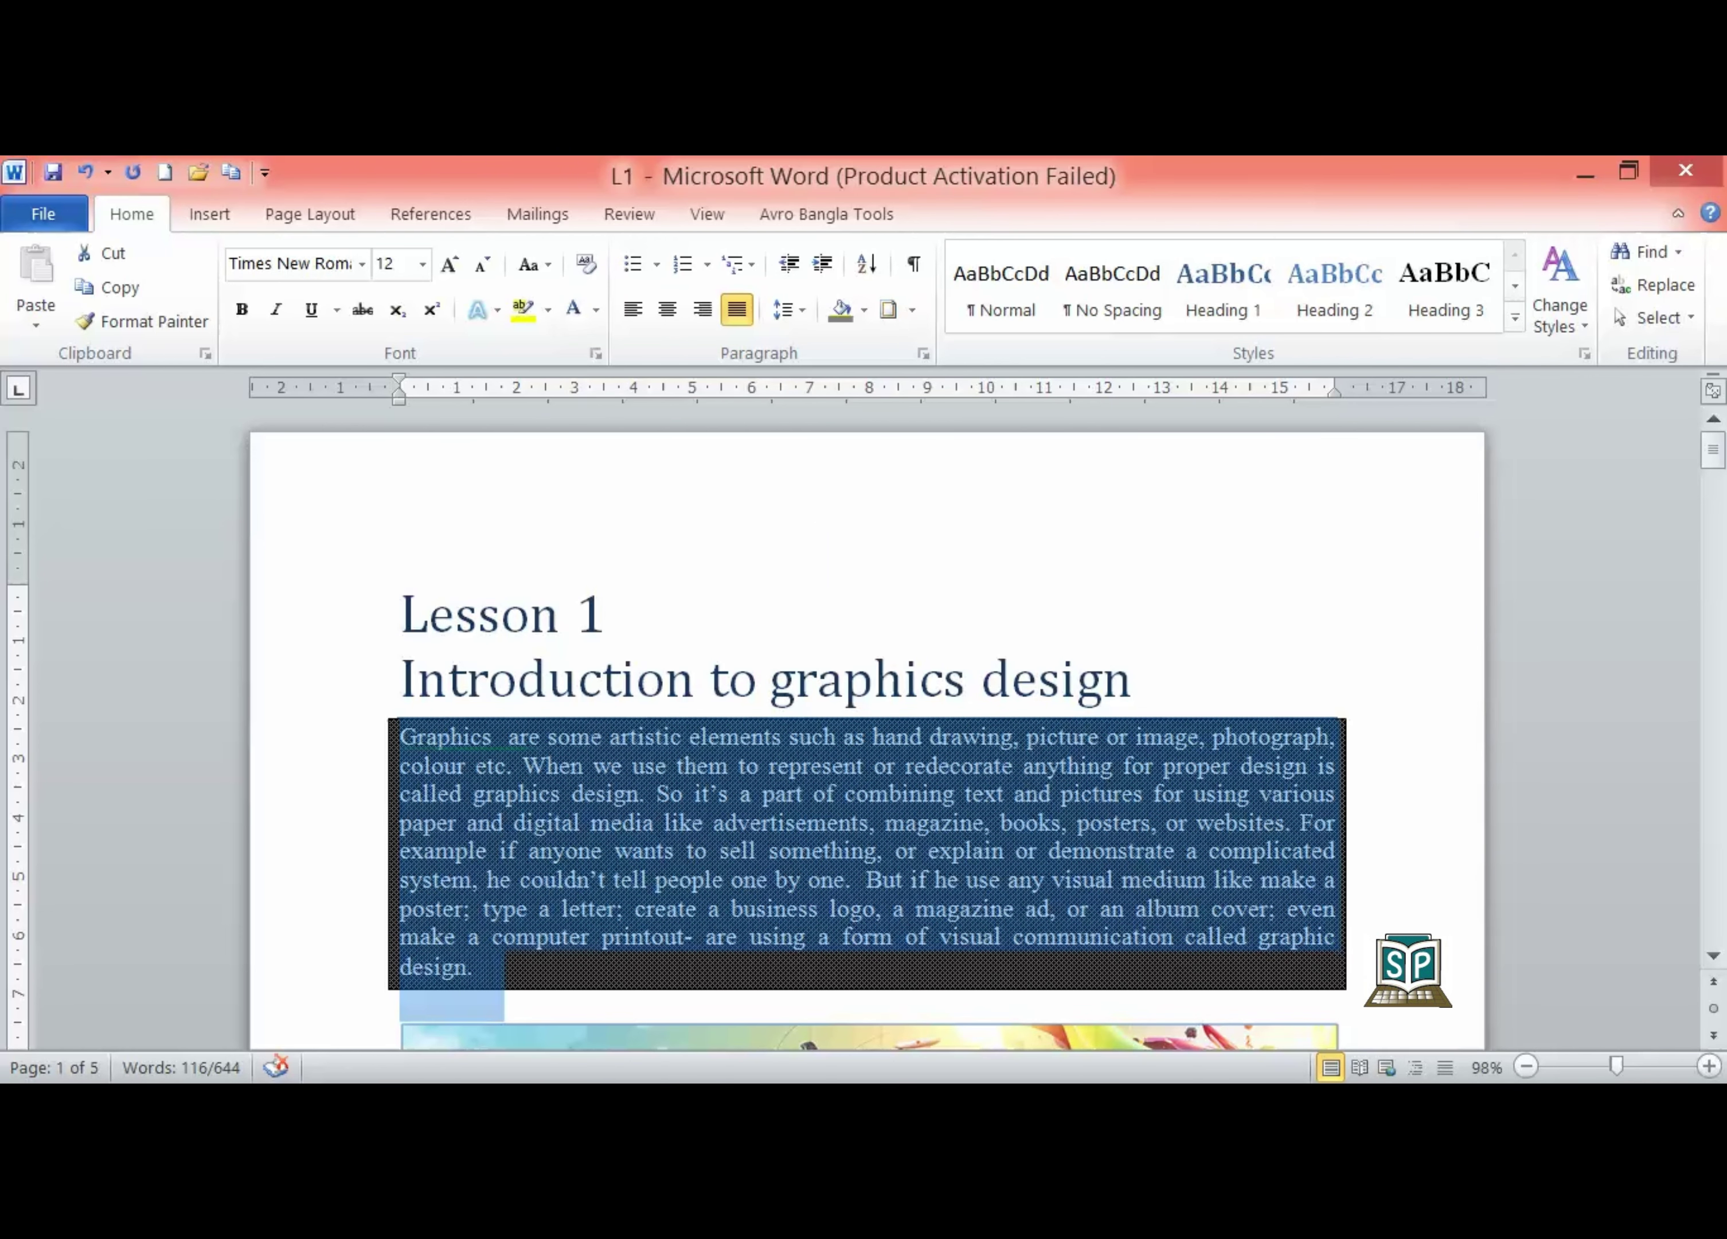
pyautogui.click(760, 765)
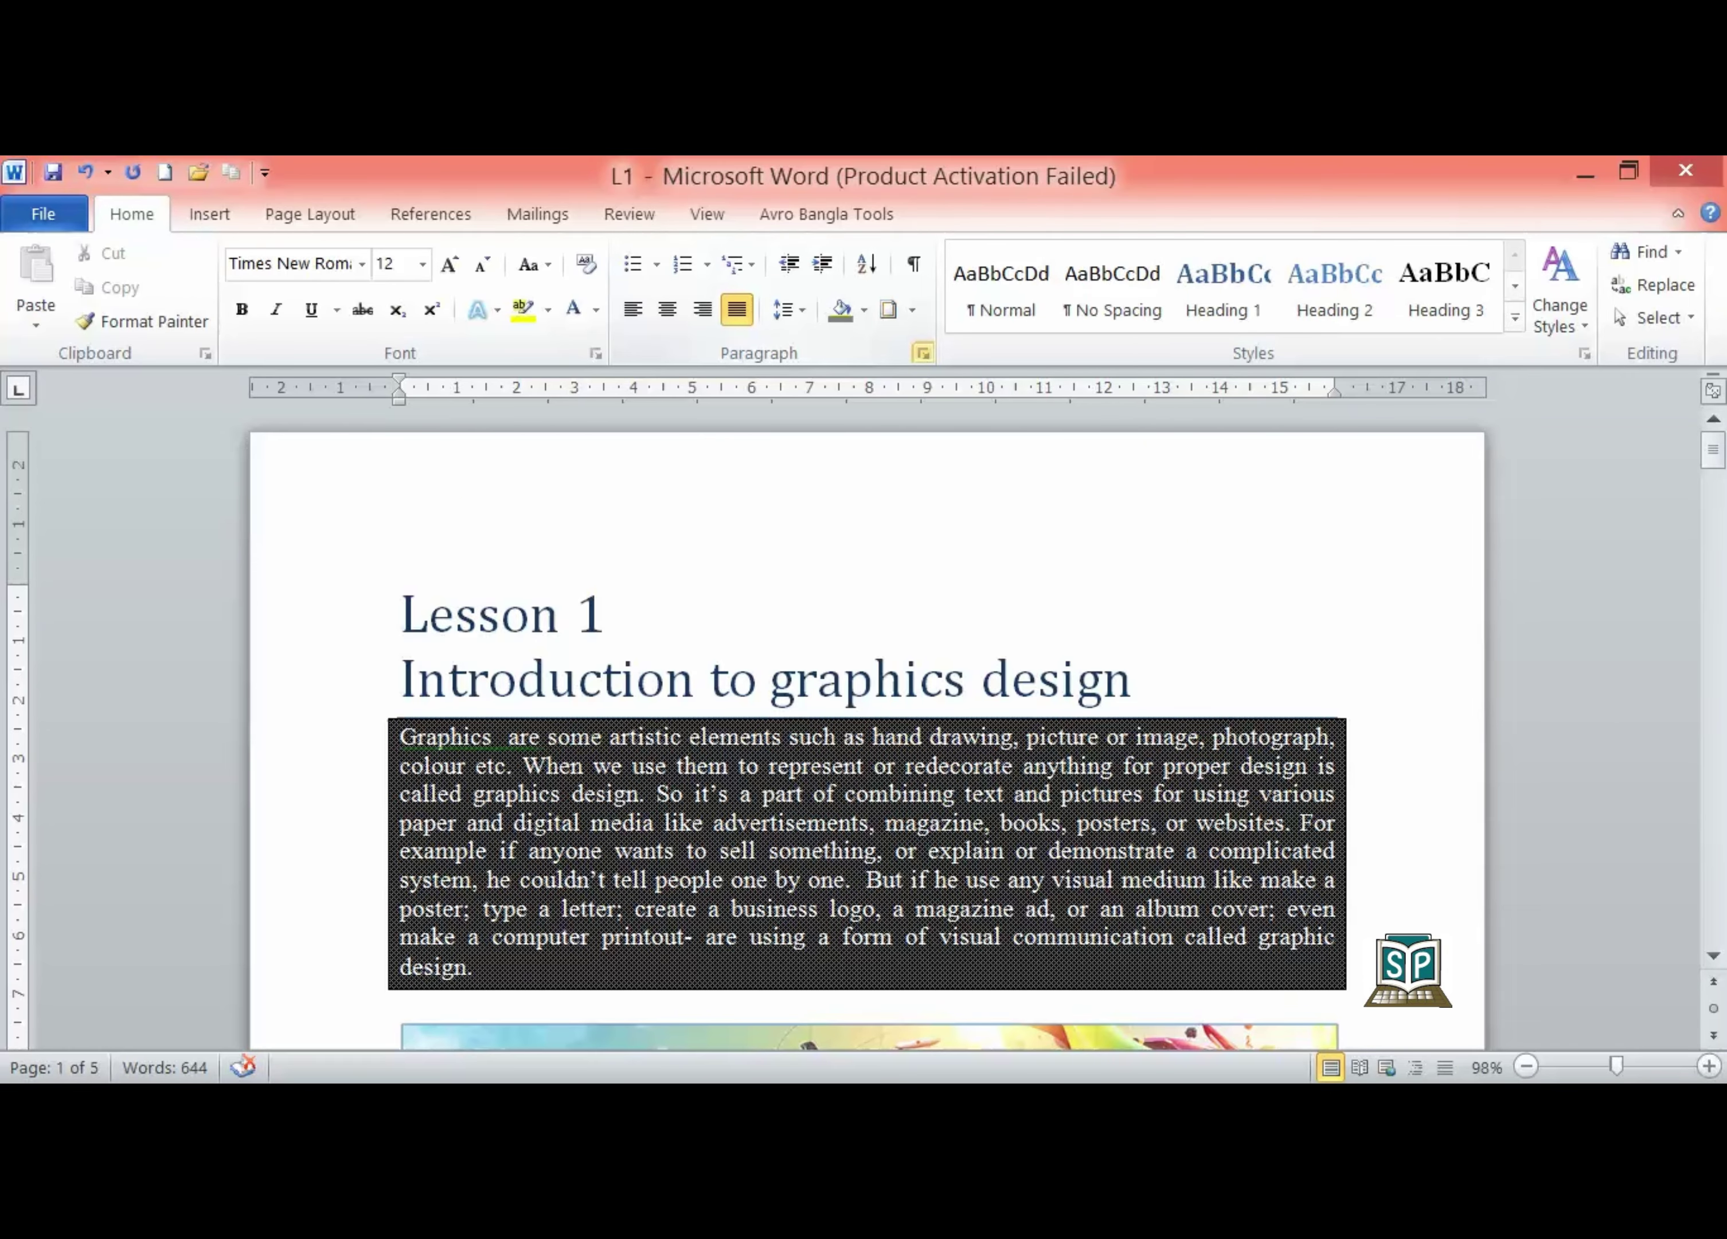
# In the introductory paragraph's Paragraph settings, set the spacing before and after to 12 pt each
pyautogui.click(924, 353)
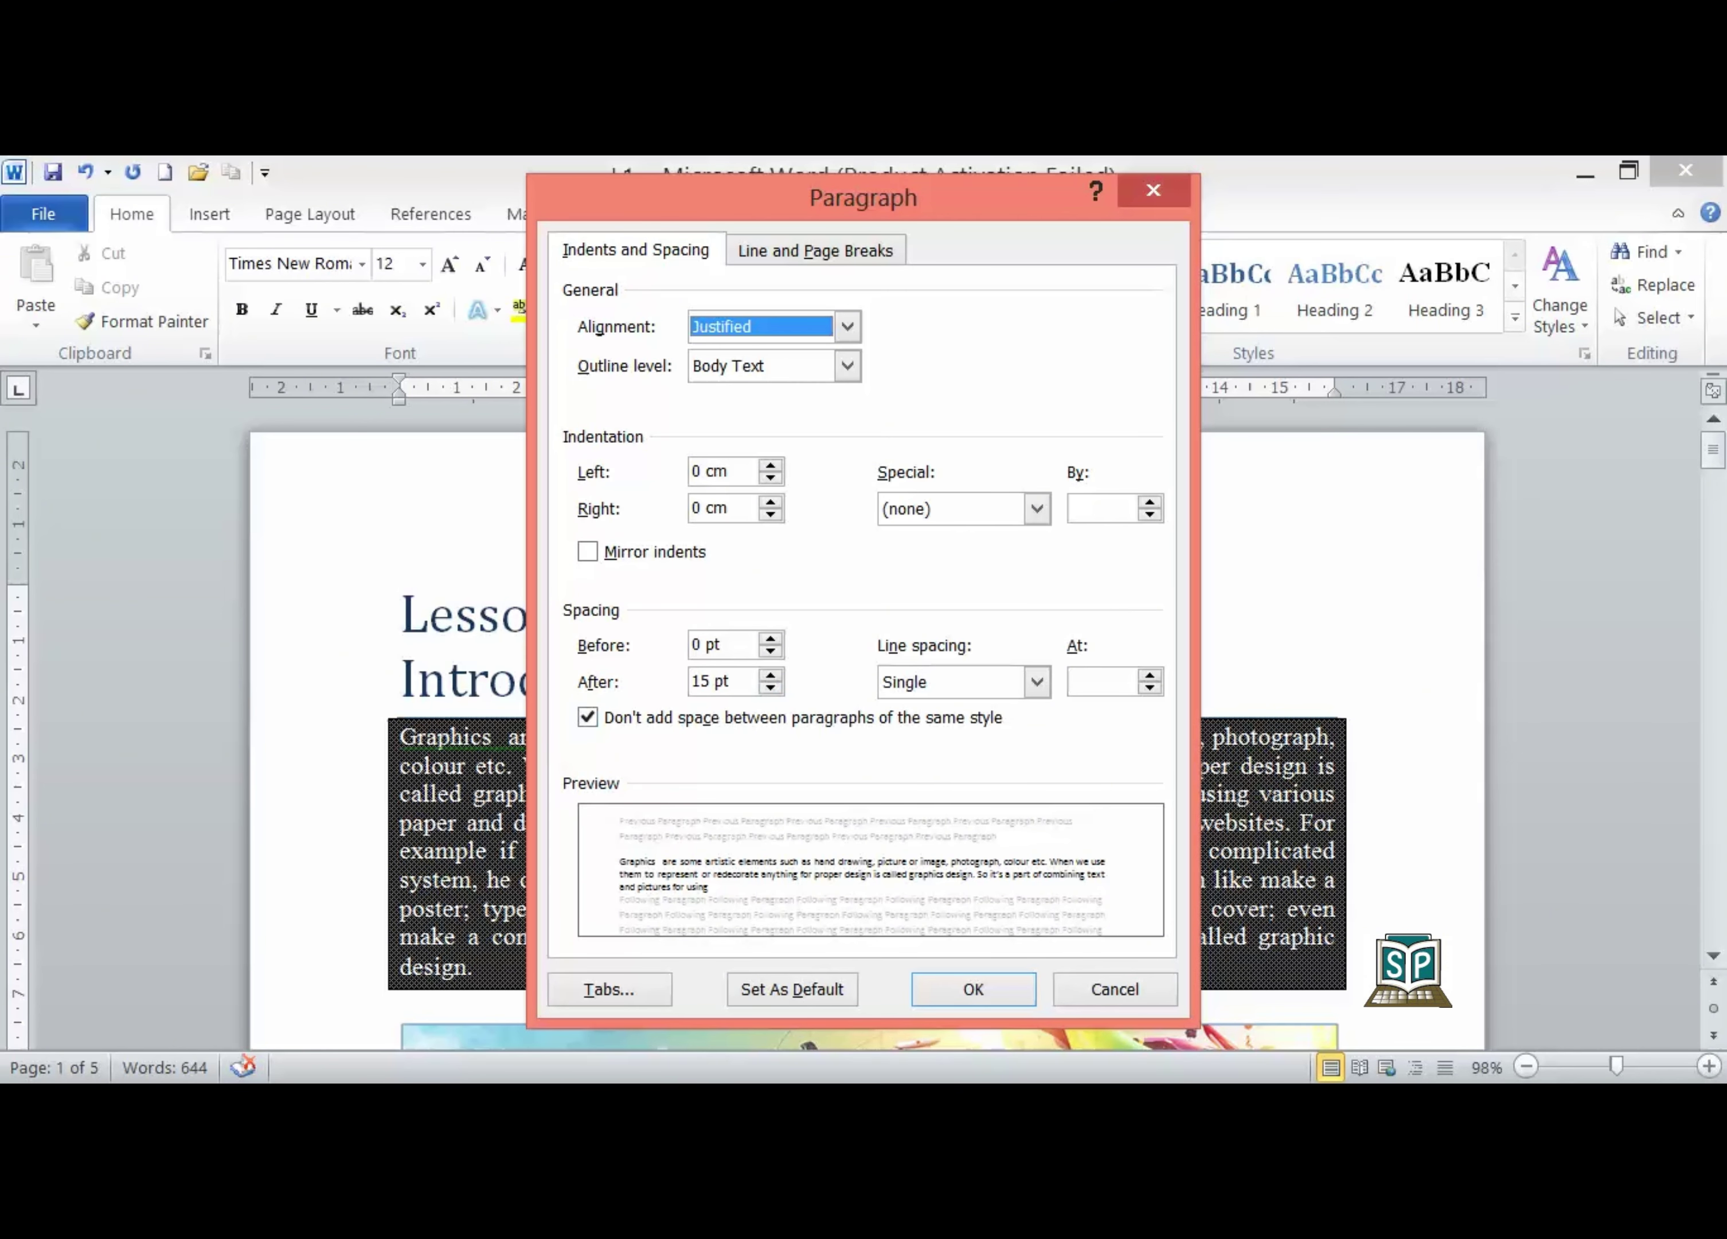
pyautogui.doubleClick(699, 680)
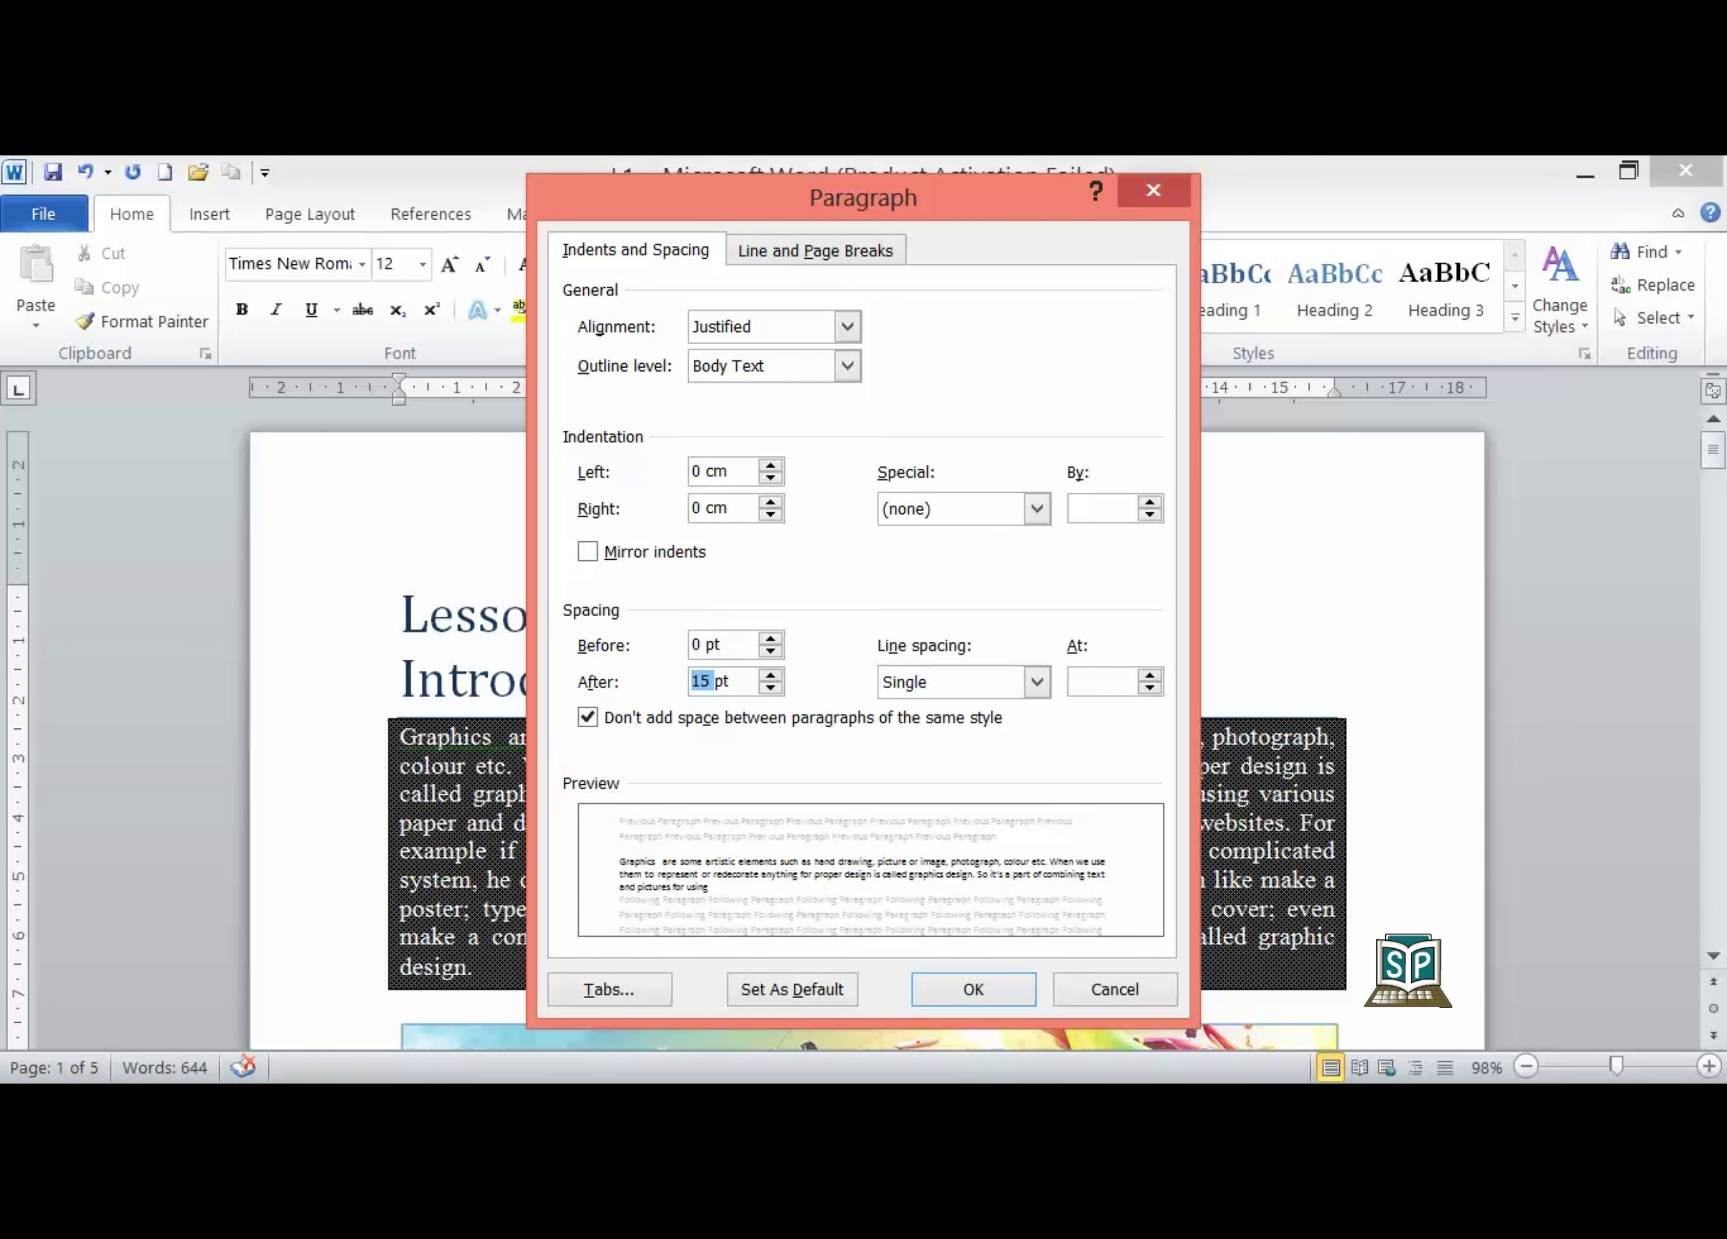
pyautogui.write('0')
pyautogui.click(771, 638)
pyautogui.click(771, 674)
pyautogui.click(770, 674)
pyautogui.click(771, 637)
# Try Multiple line spacing for the introductory paragraph, return it to 1.5 lines, and apply the paragraph settings
pyautogui.click(1037, 681)
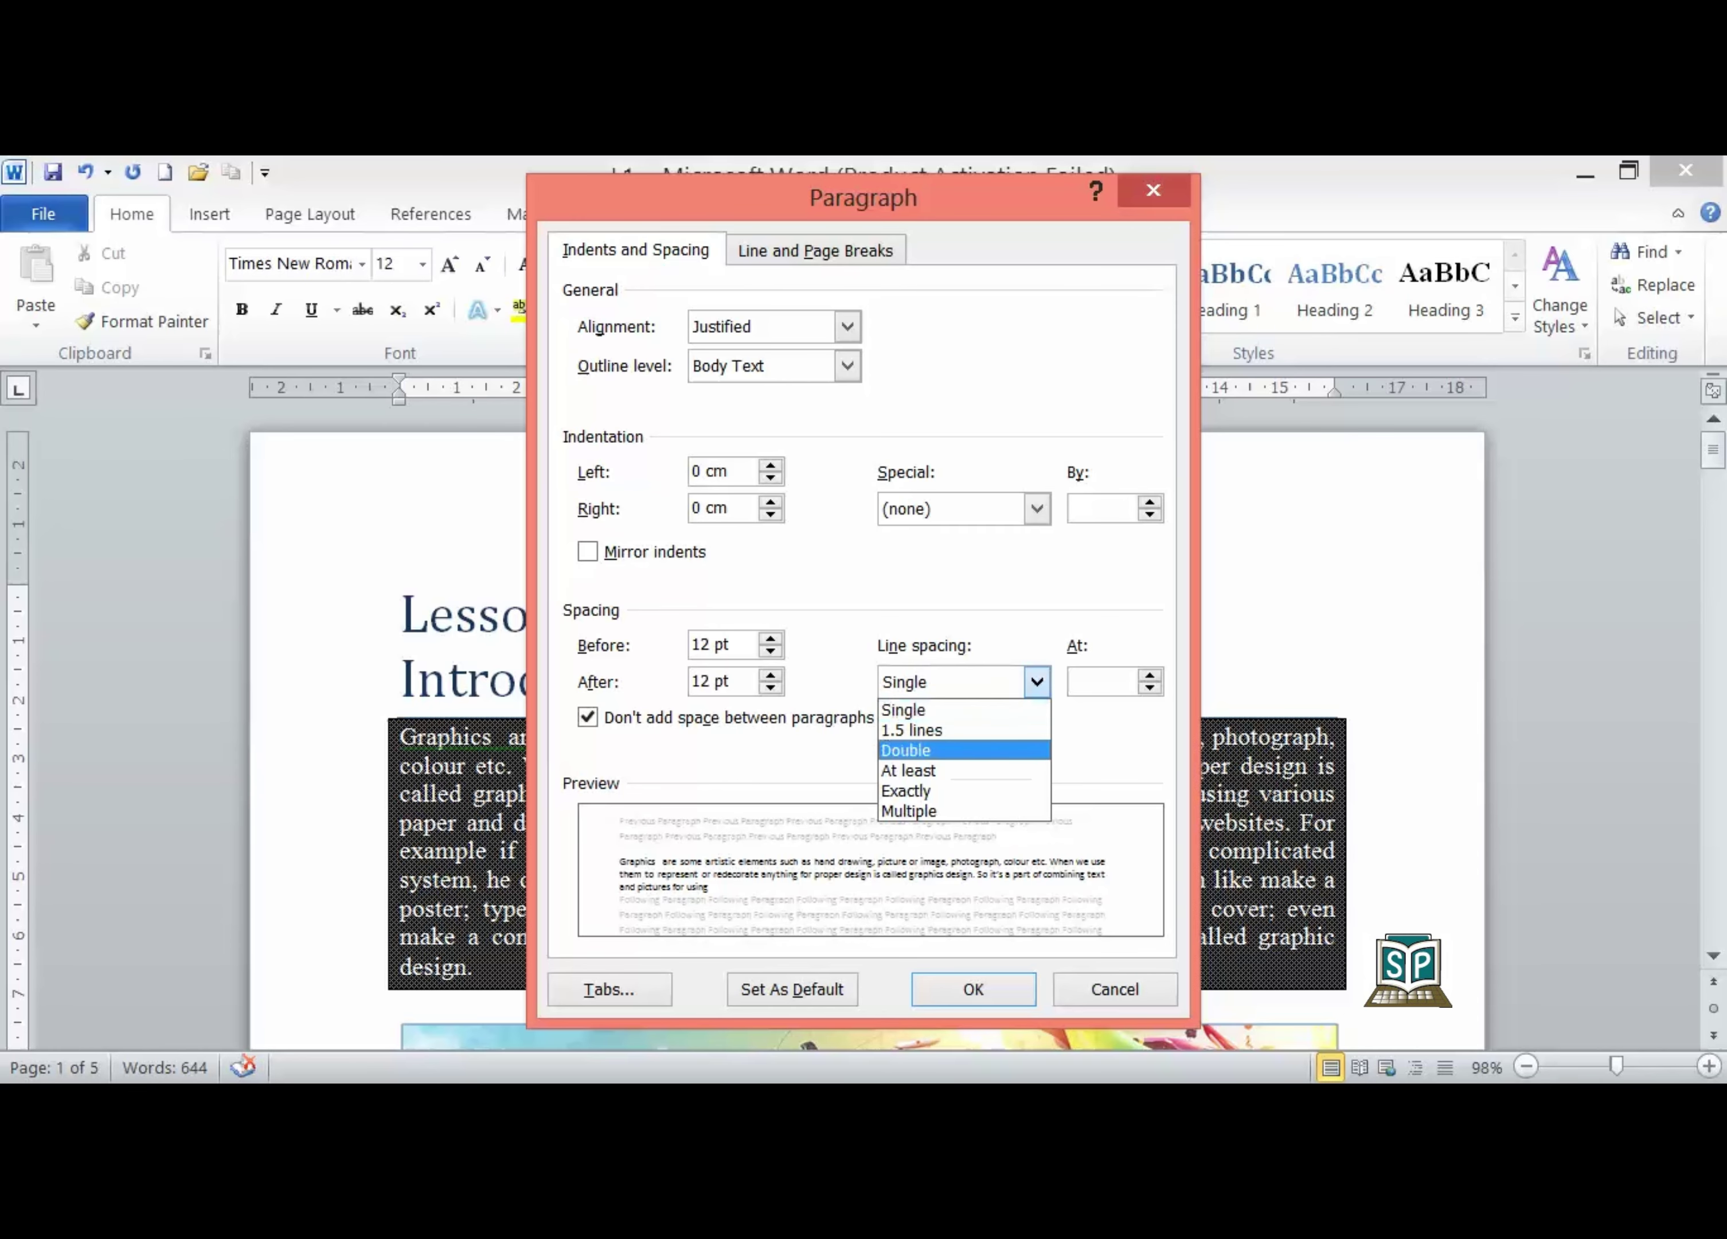
pyautogui.press('Return')
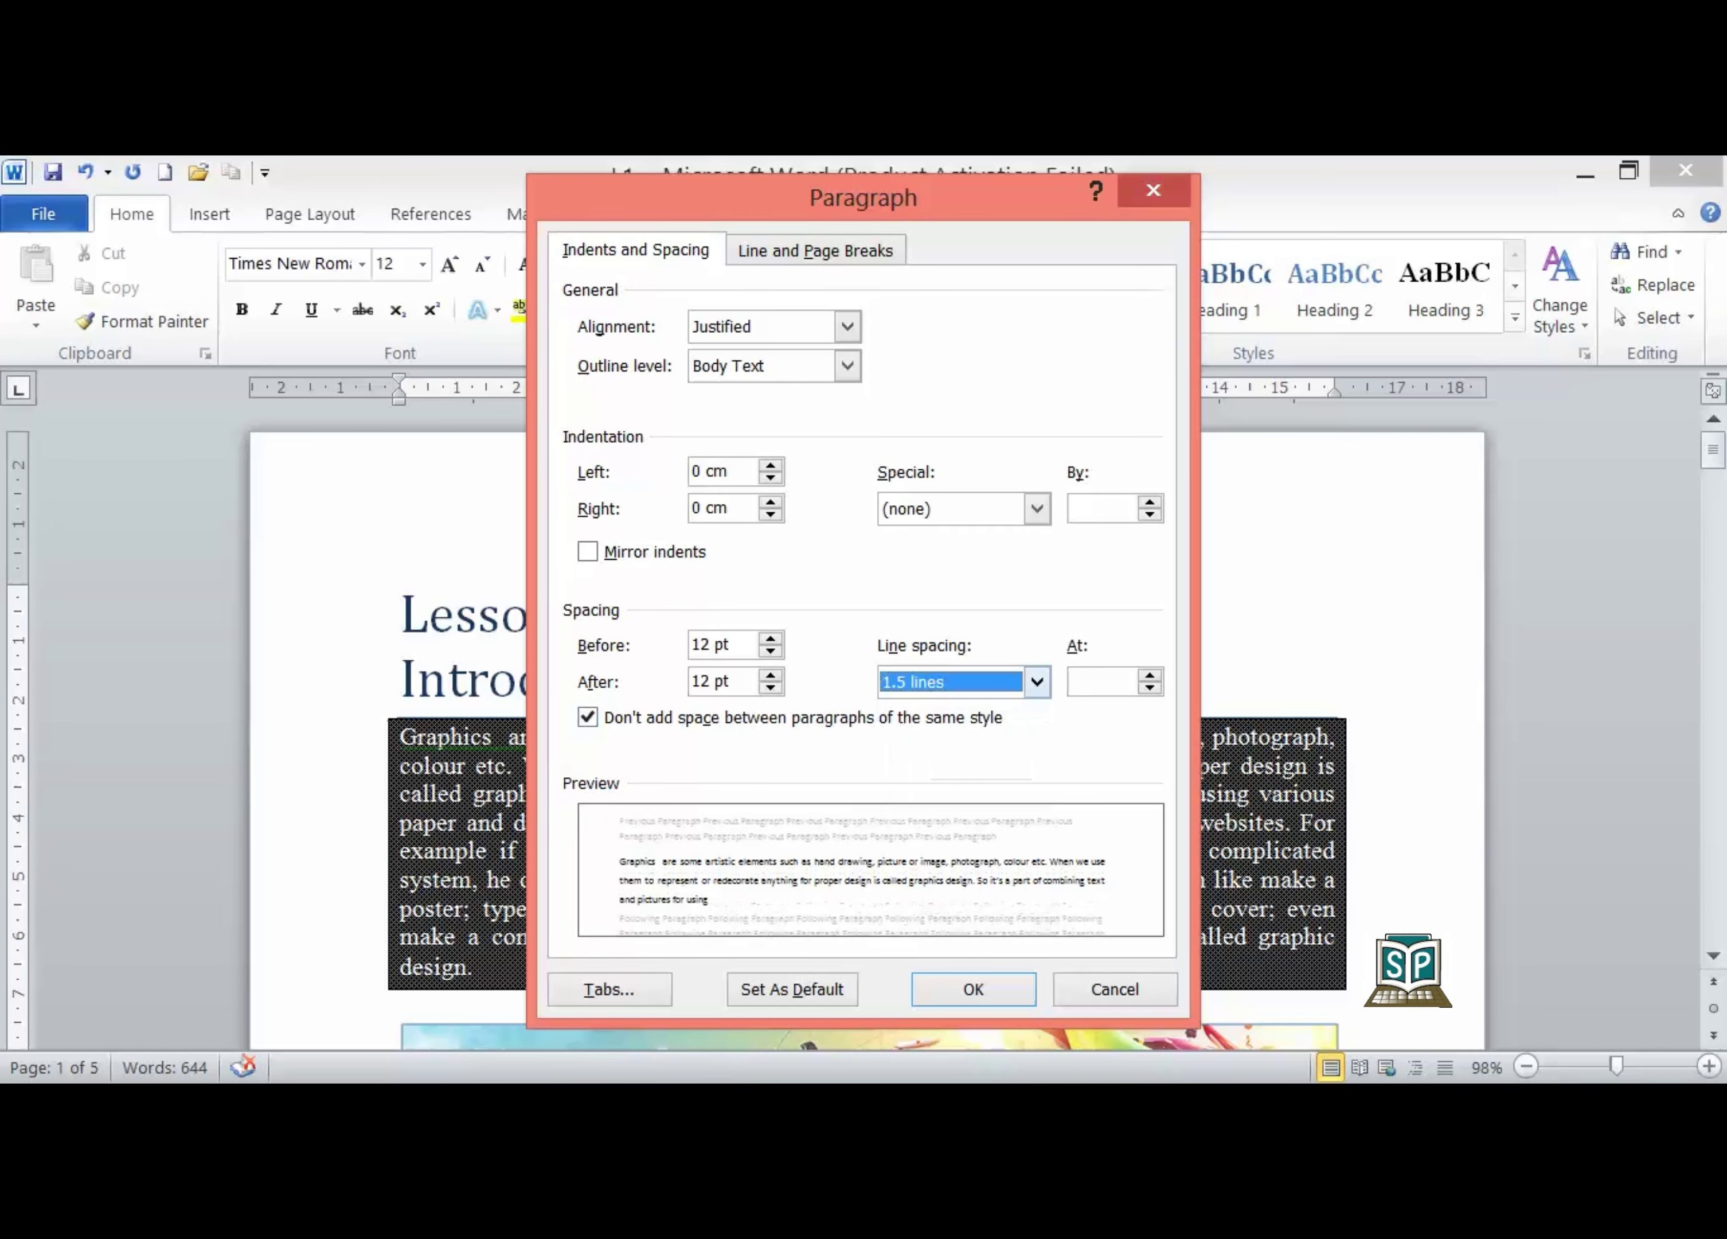
pyautogui.hotkey('alt', 'Down')
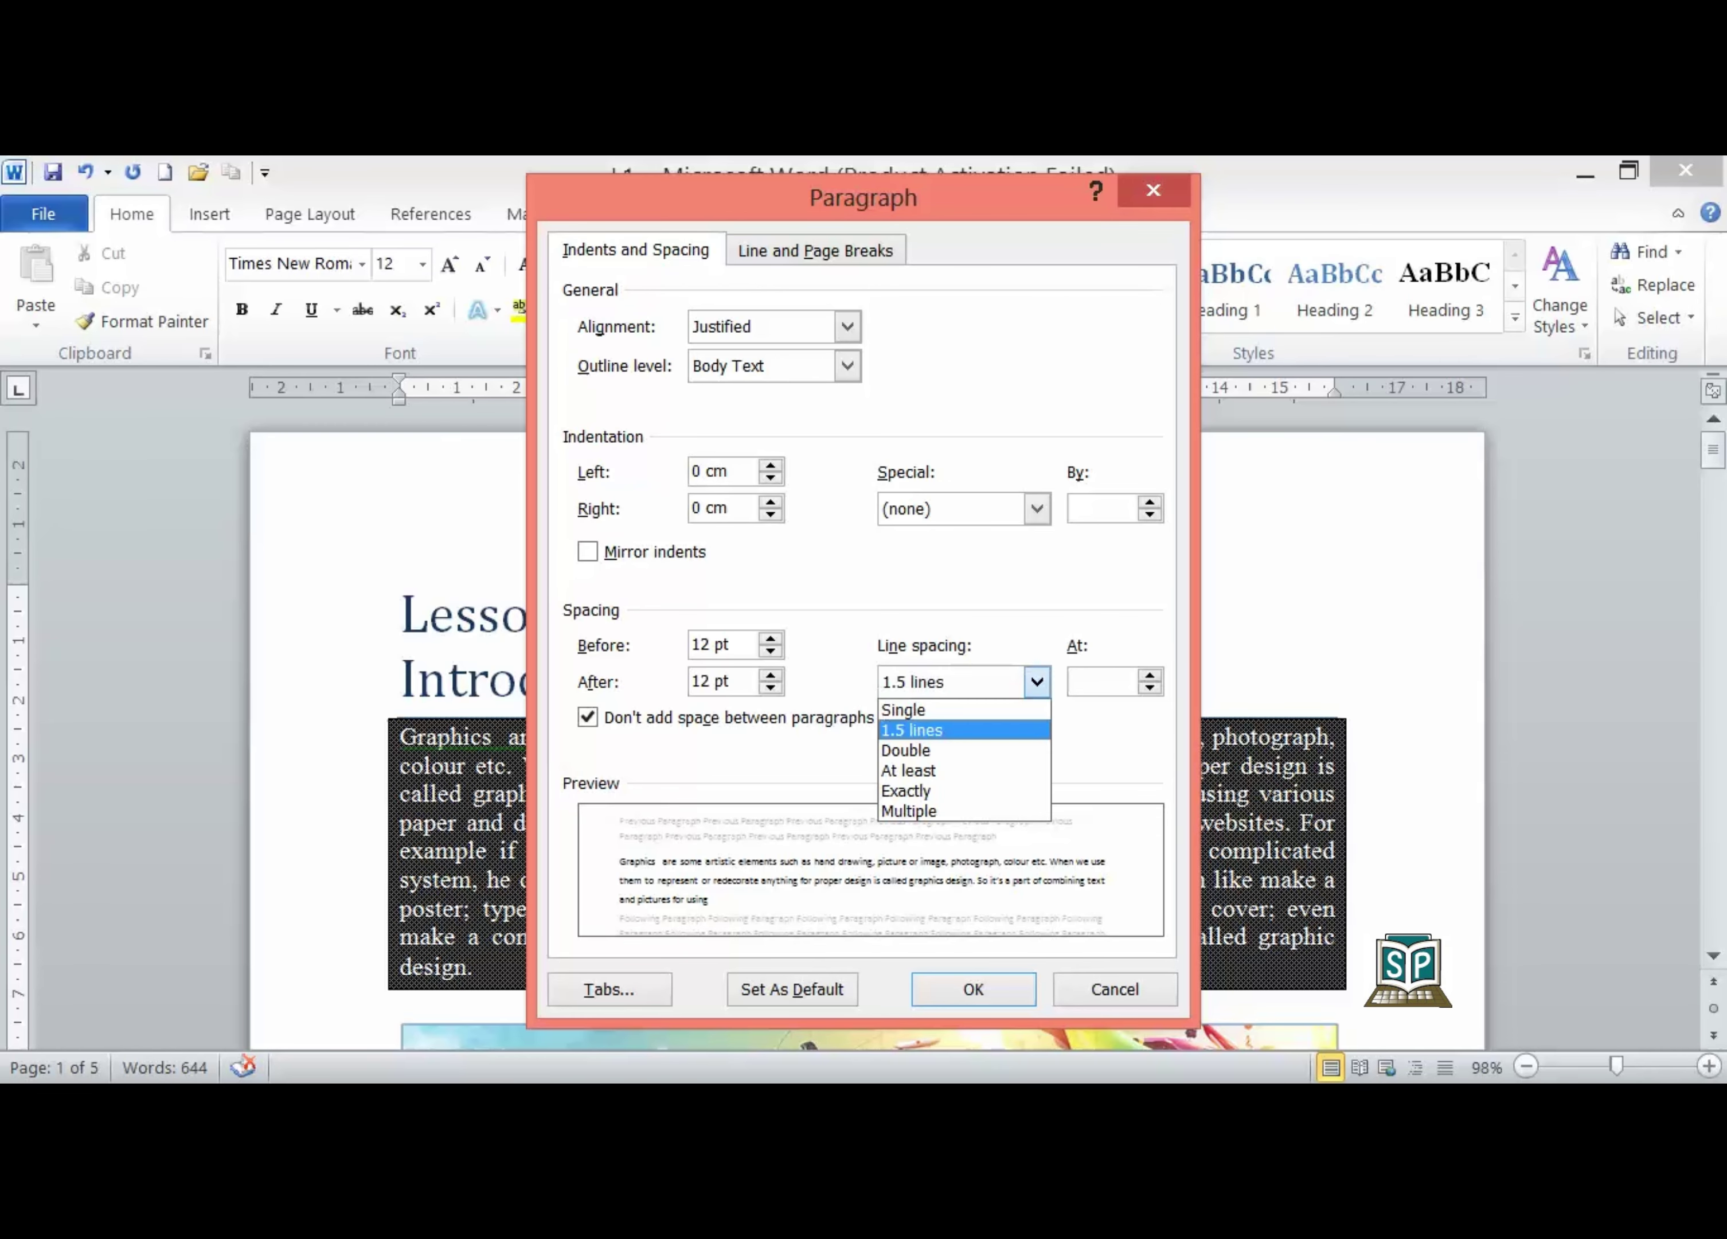
pyautogui.press('Down')
pyautogui.press('Down')
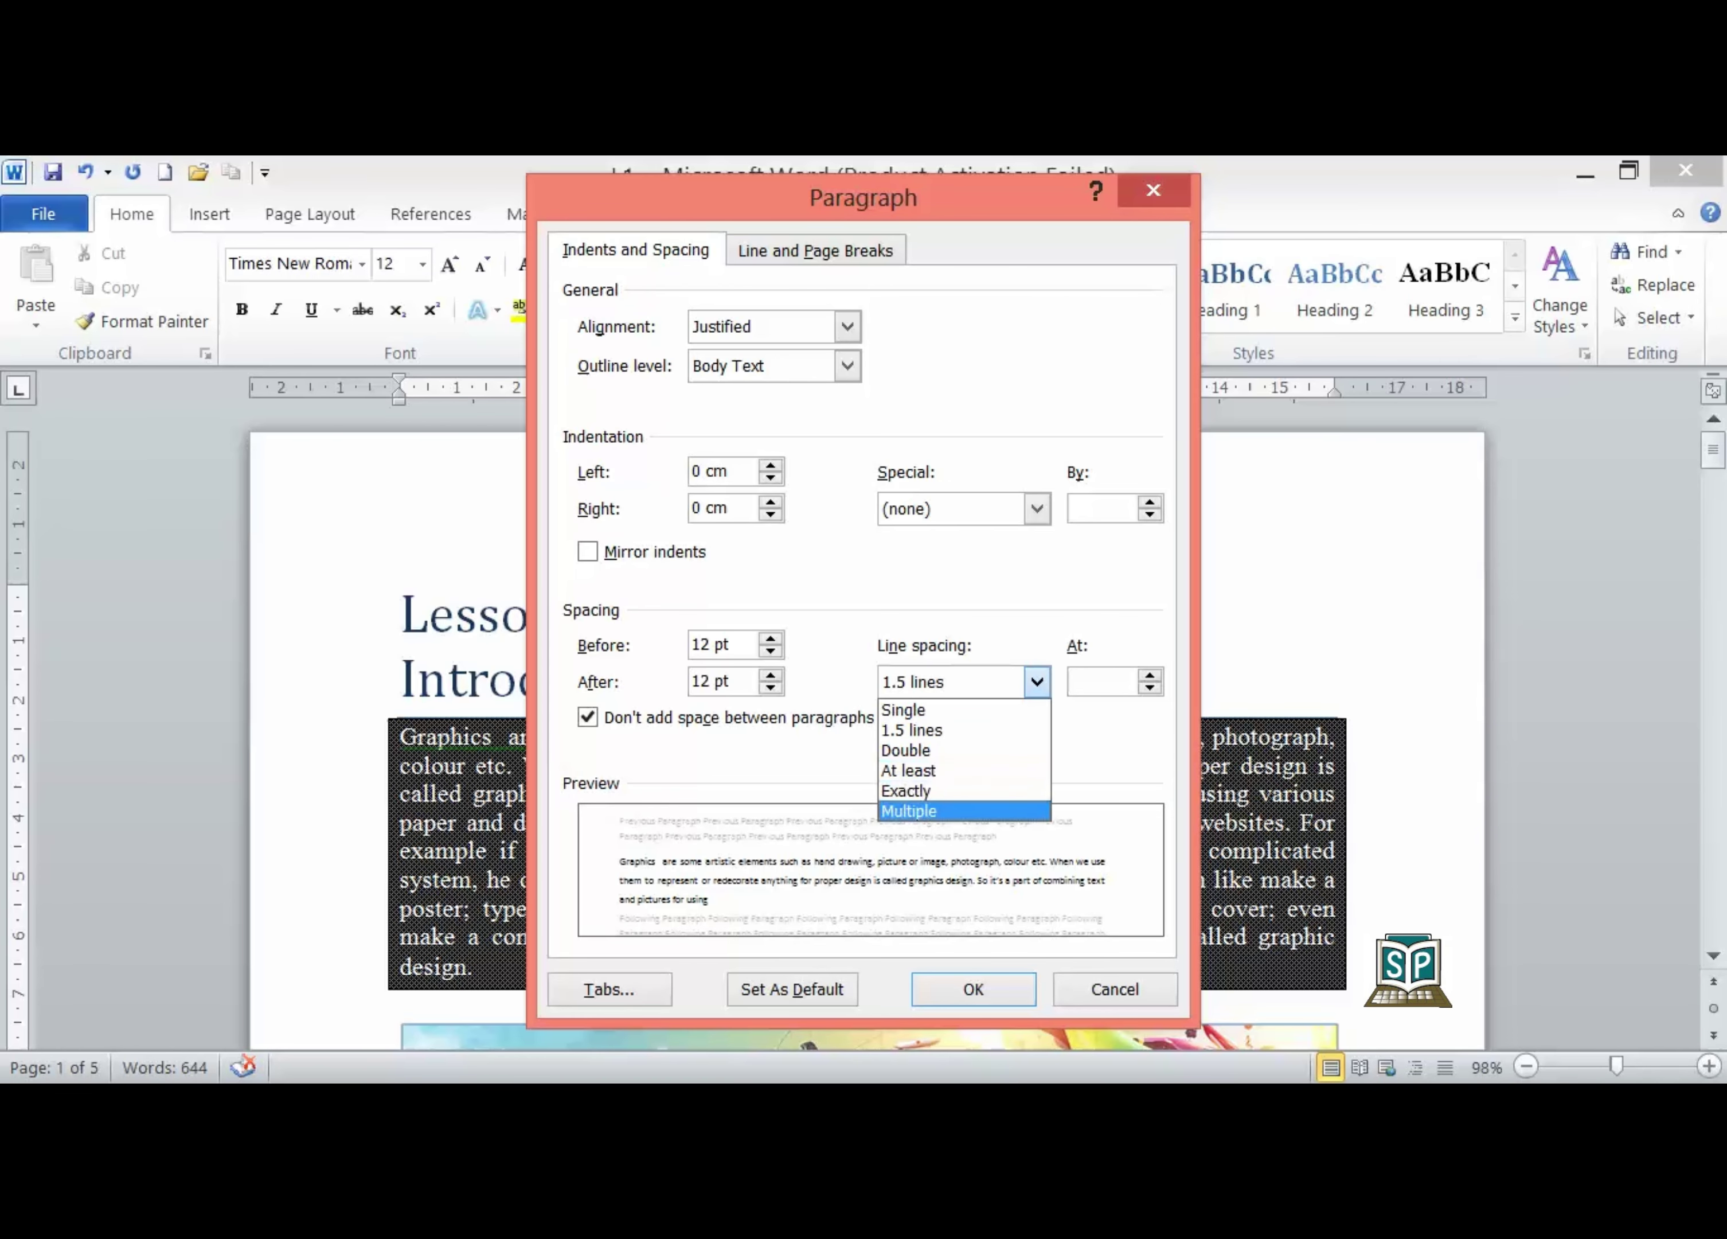
pyautogui.press('Return')
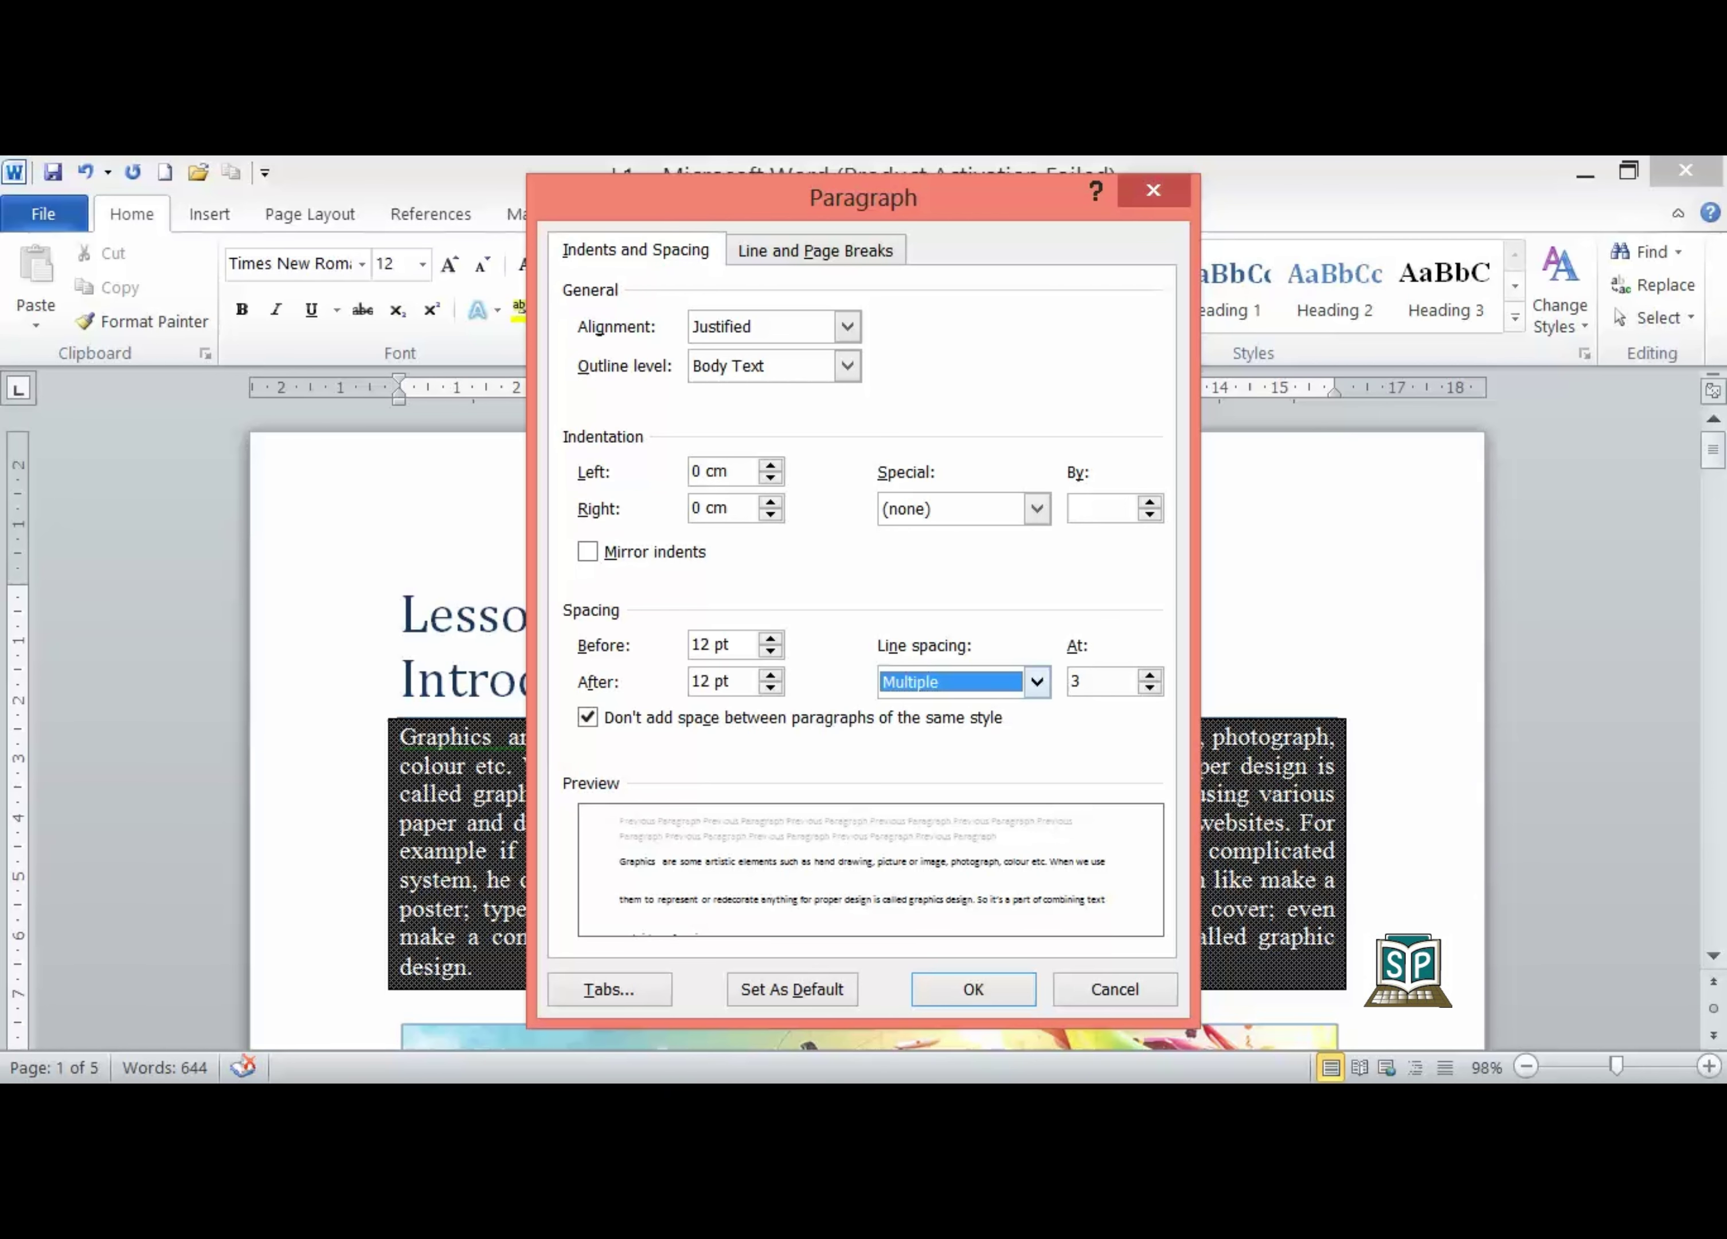
pyautogui.click(1036, 681)
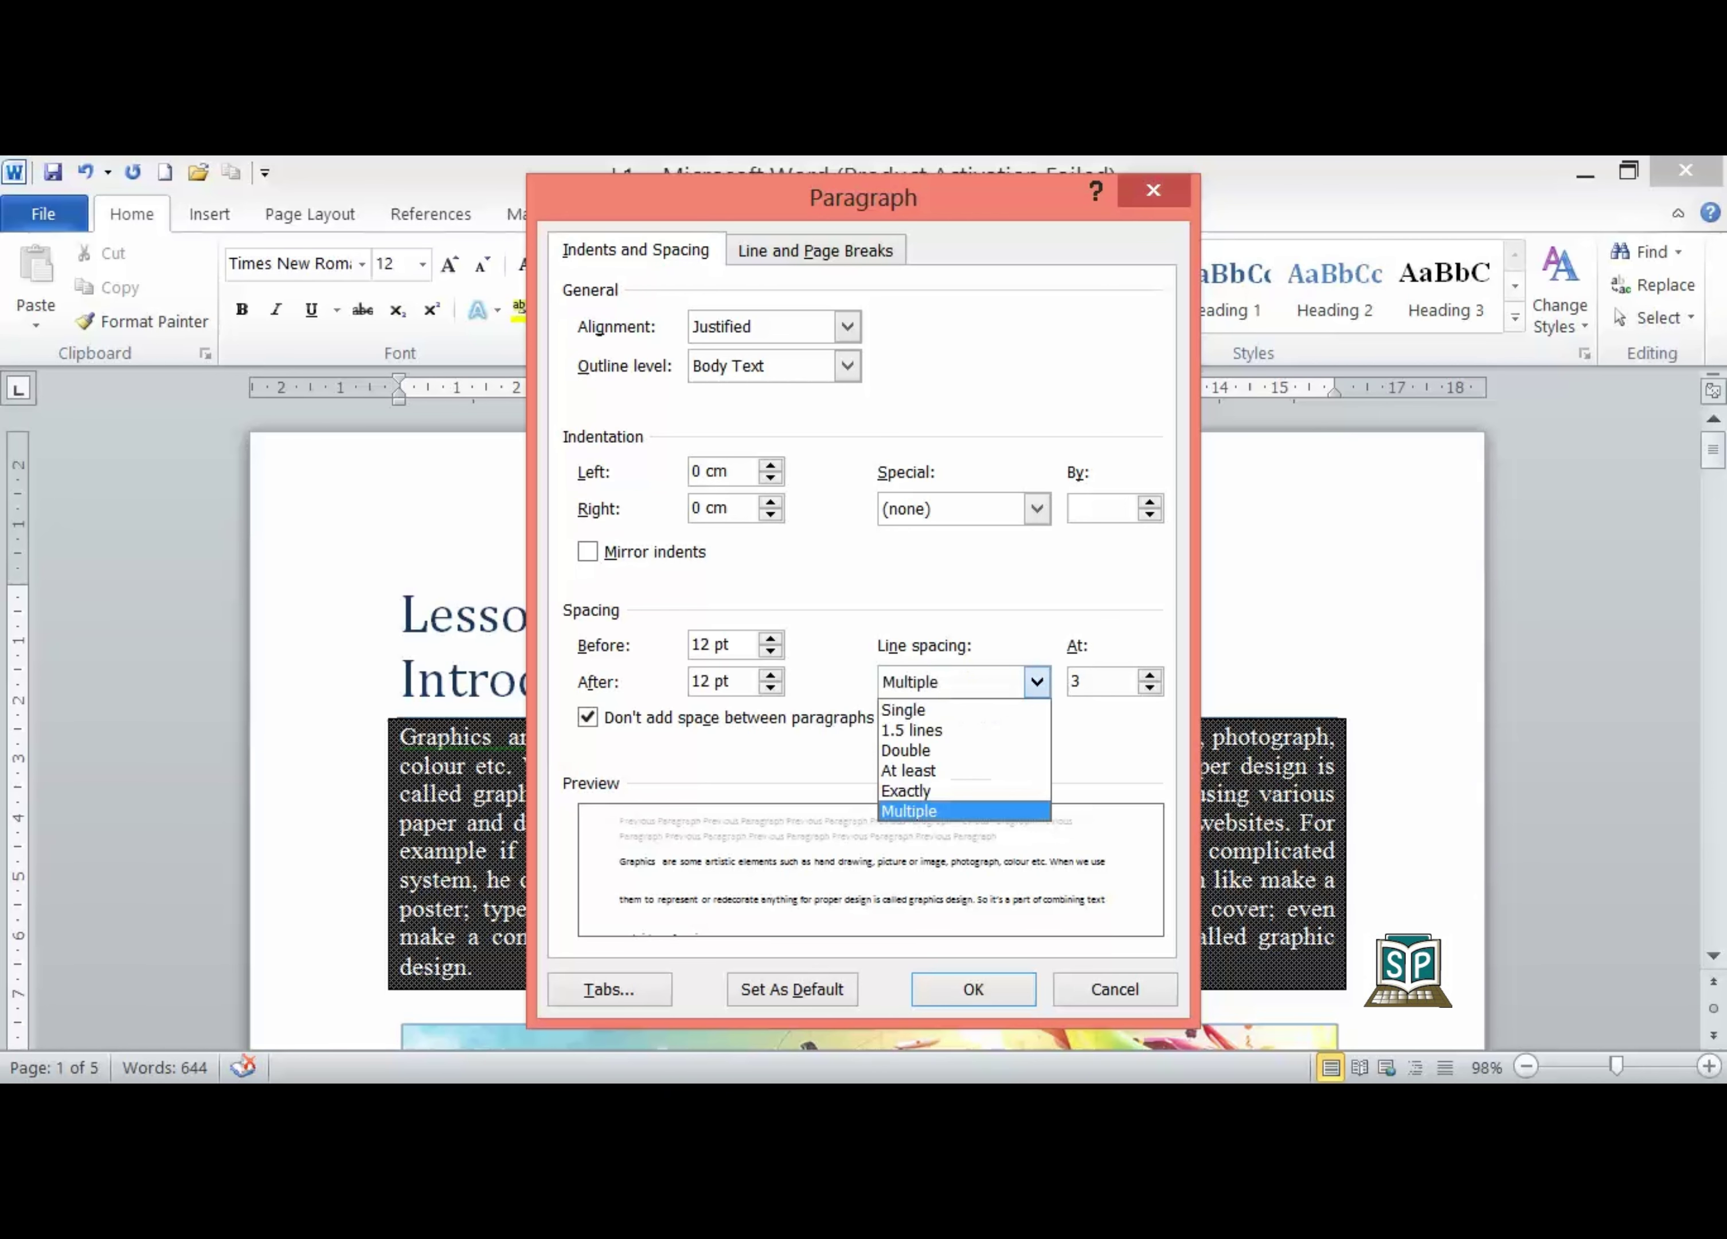
pyautogui.click(912, 729)
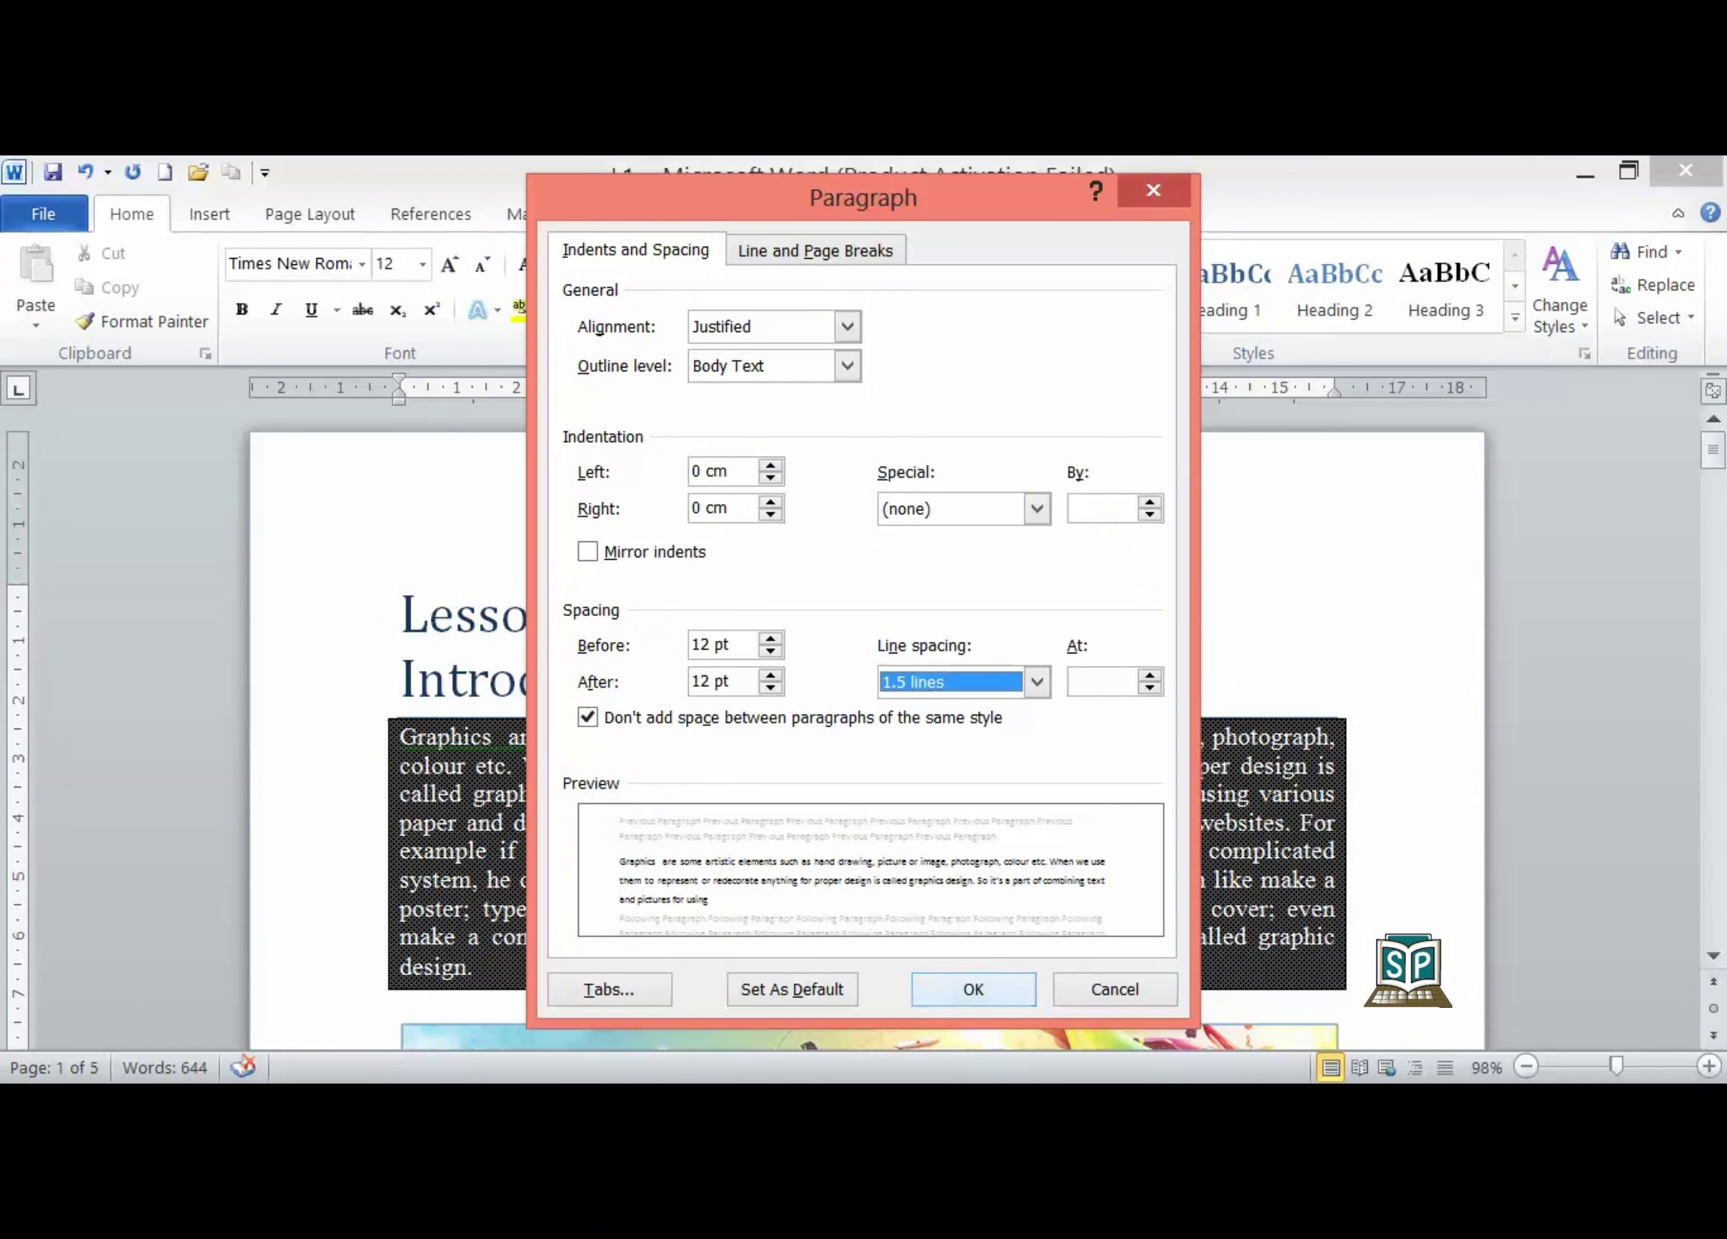
pyautogui.click(973, 989)
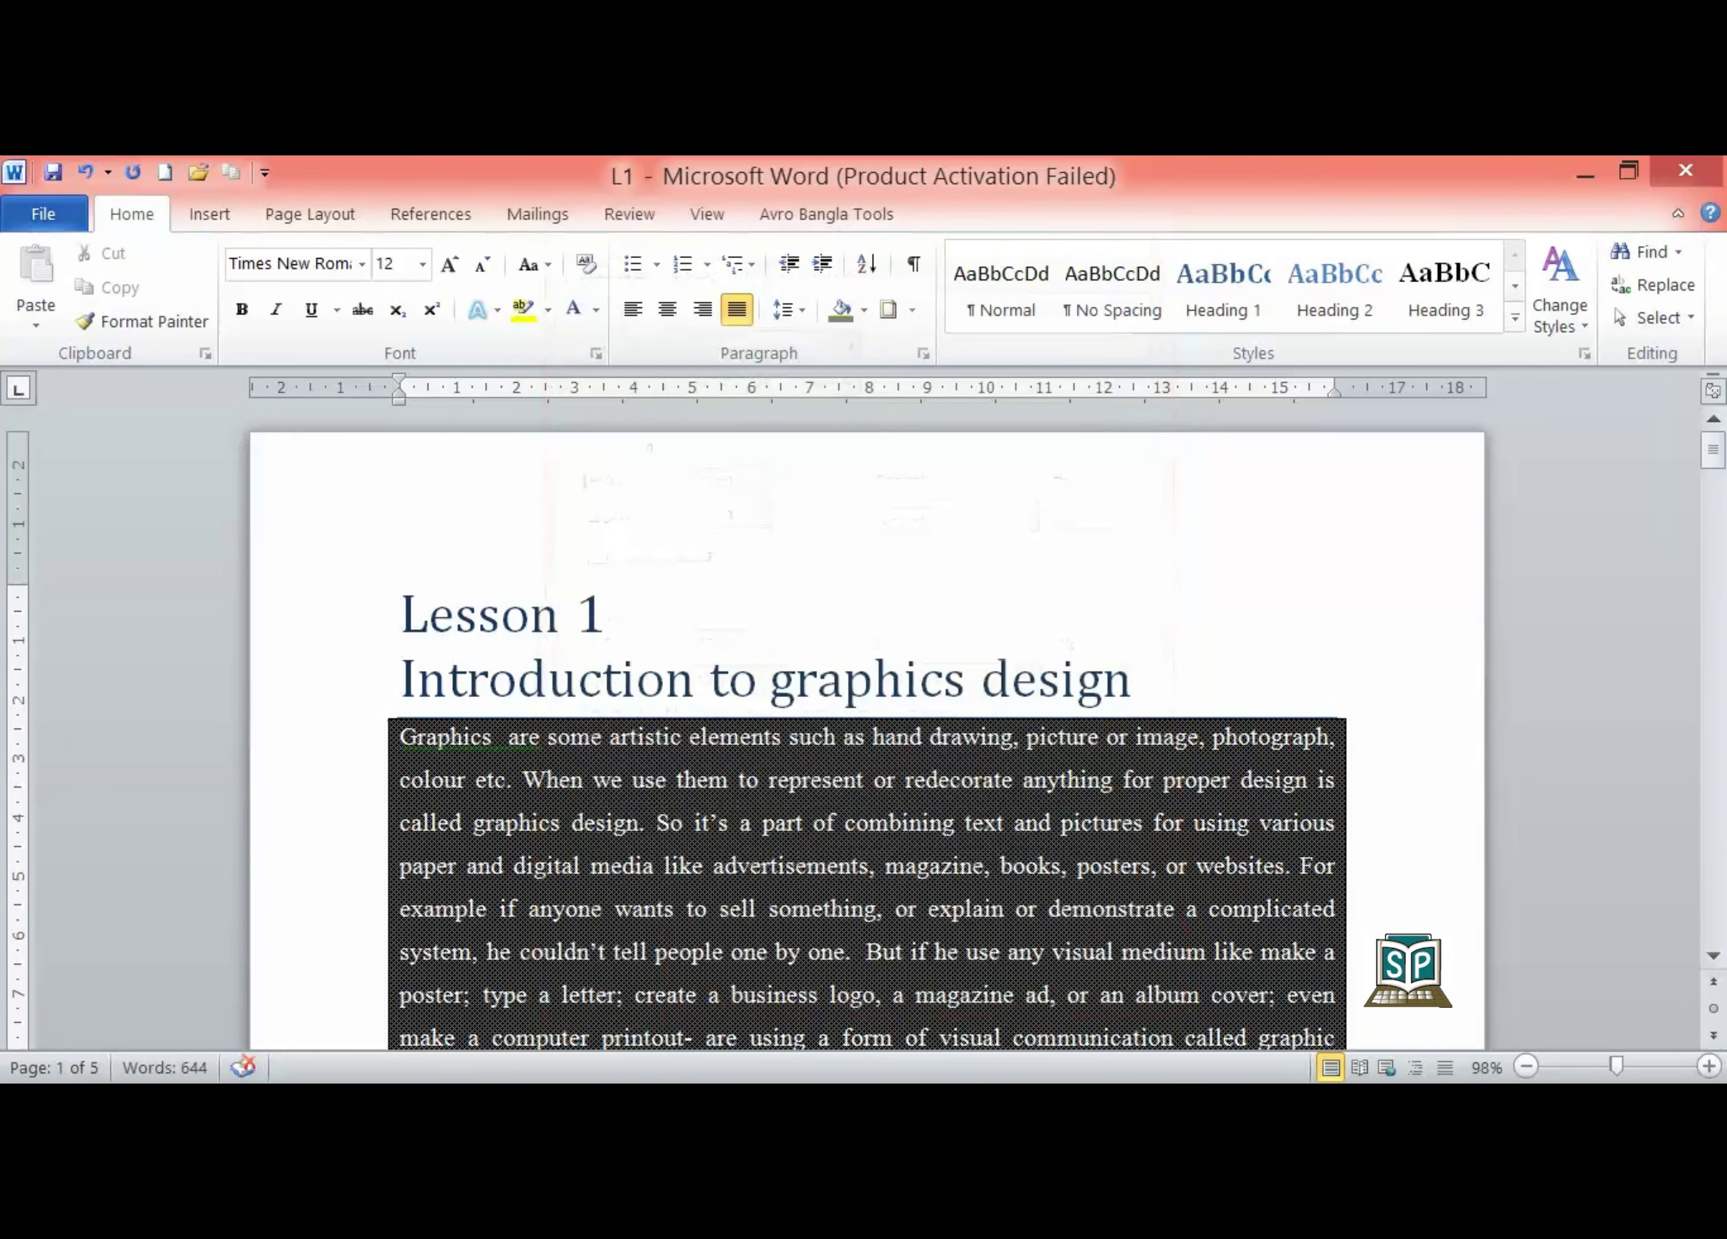